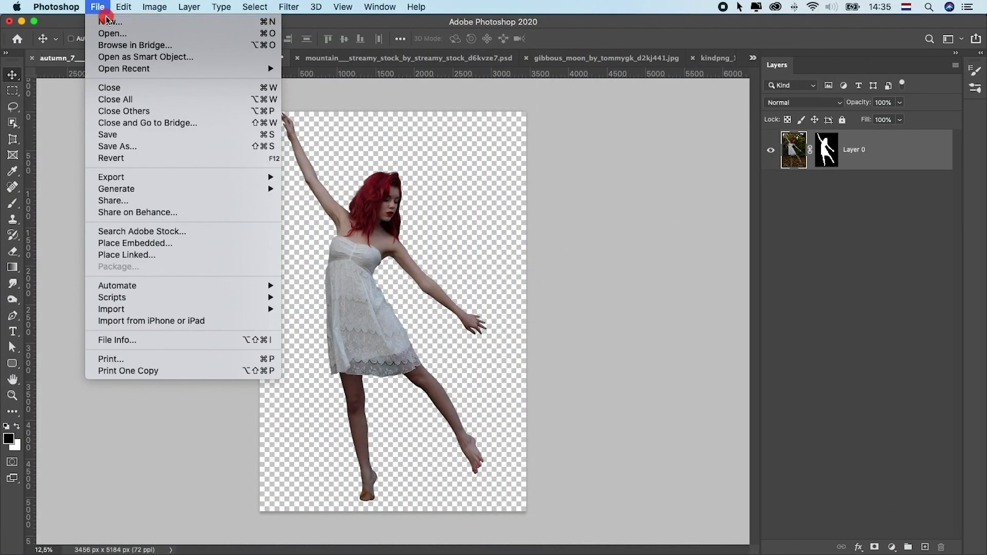
- Make a new document 2160 px wide by 2700 px tall at 72 ppi
{"action": "key", "text": "Escape"}
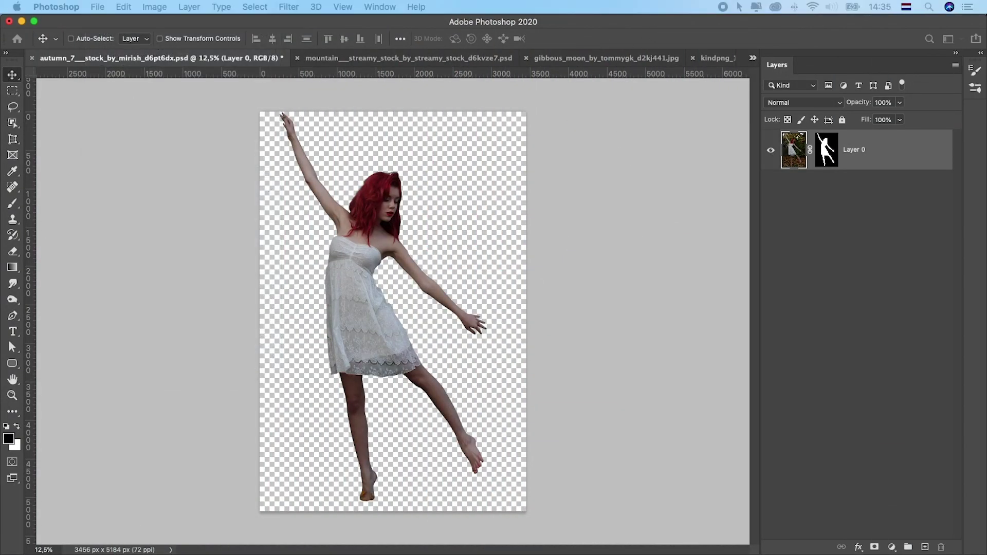
{"action": "key", "text": "super+n"}
{"action": "double_click", "coordinate": [643, 137]}
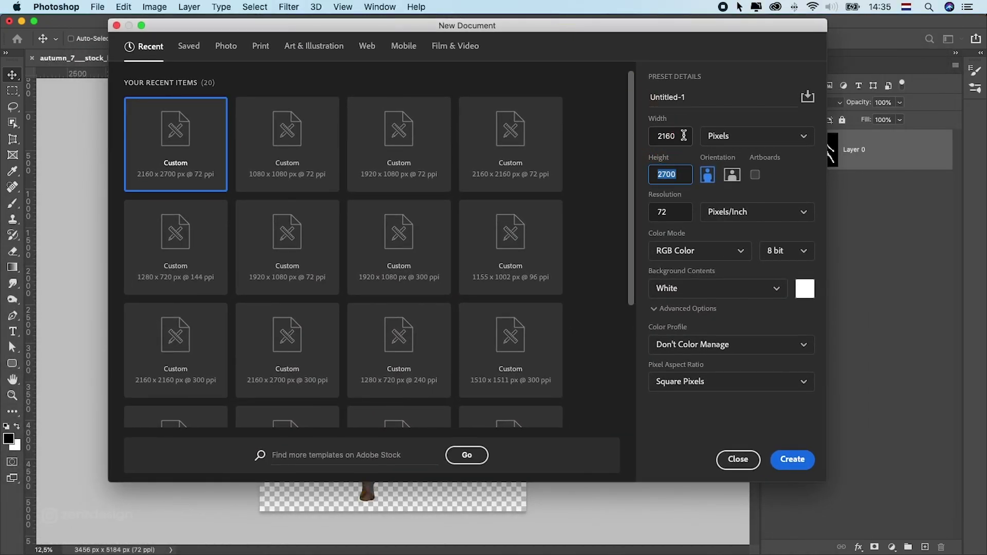
{"action": "double_click", "coordinate": [652, 177]}
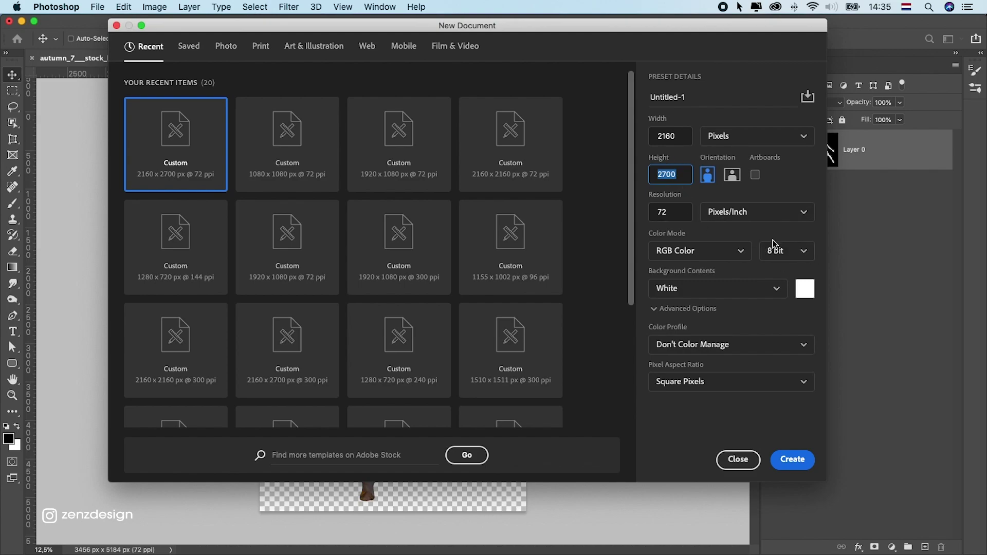
{"action": "left_click", "coordinate": [788, 459]}
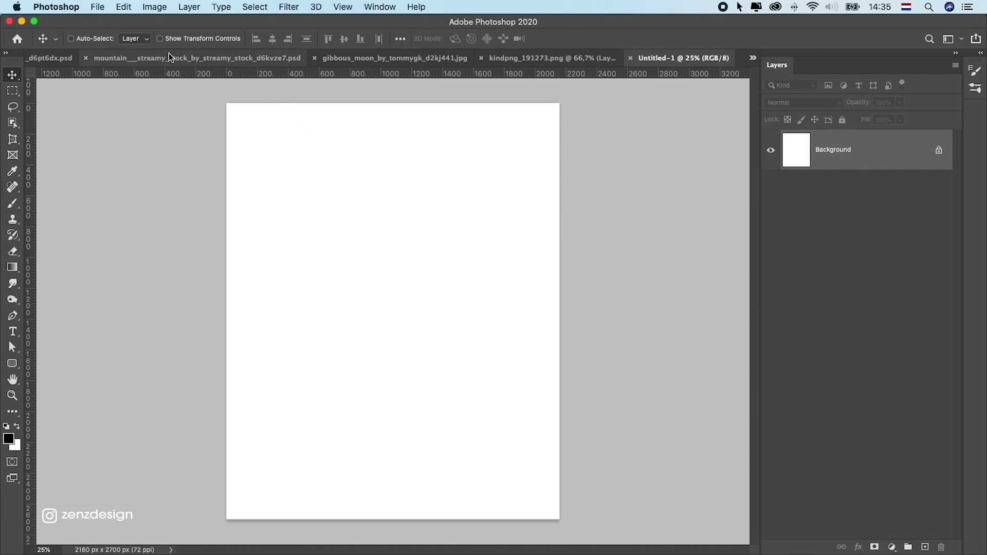
- Look through the open mountain, dancer, wolf and blank documents, ending on the wolf
{"action": "left_click", "coordinate": [168, 54]}
{"action": "left_click", "coordinate": [111, 63]}
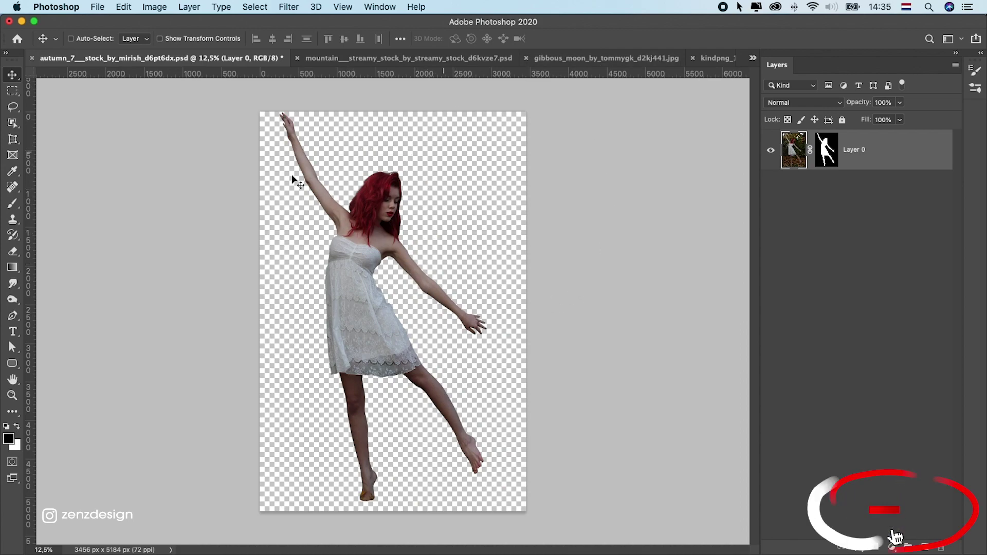
{"action": "left_click", "coordinate": [447, 58]}
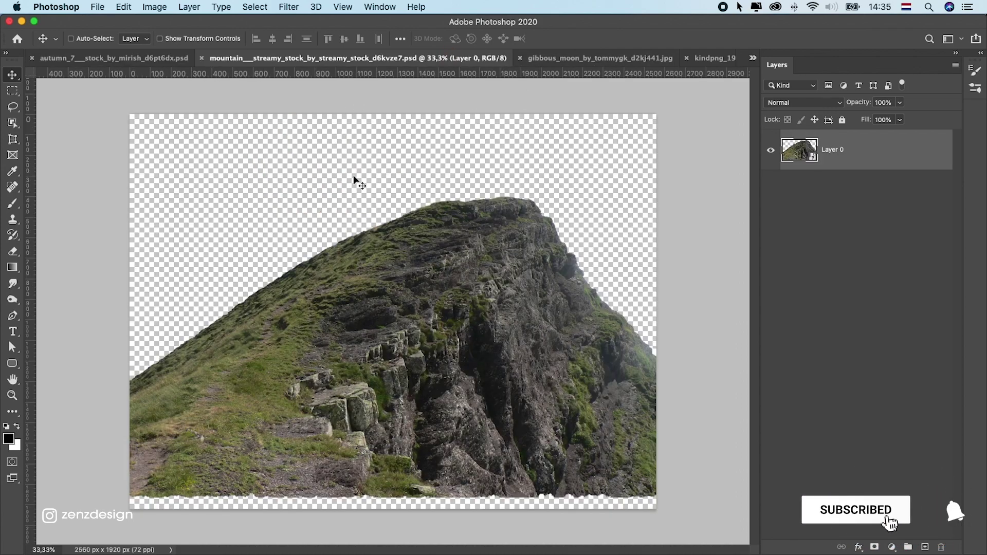
{"action": "left_click", "coordinate": [714, 57]}
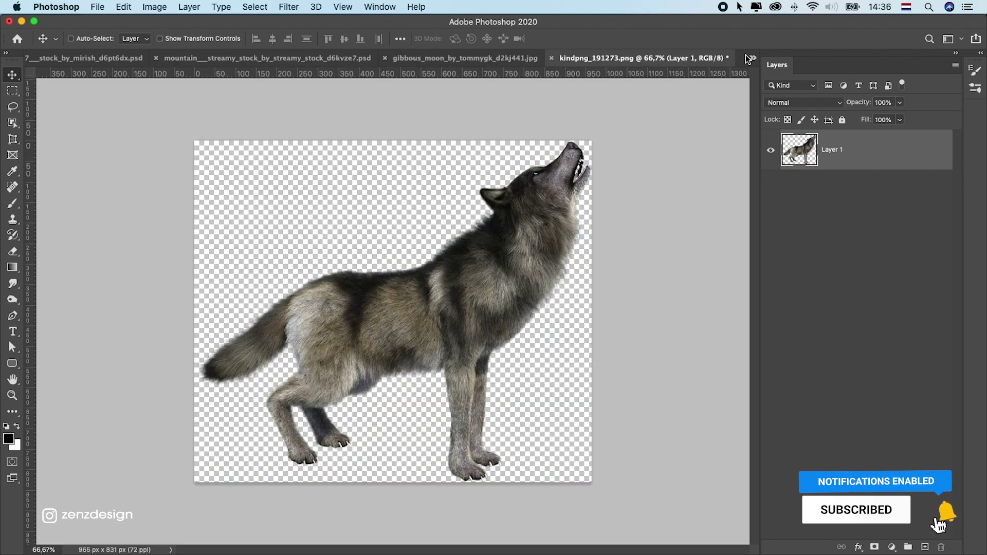
{"action": "left_click", "coordinate": [753, 57]}
{"action": "left_click", "coordinate": [743, 105]}
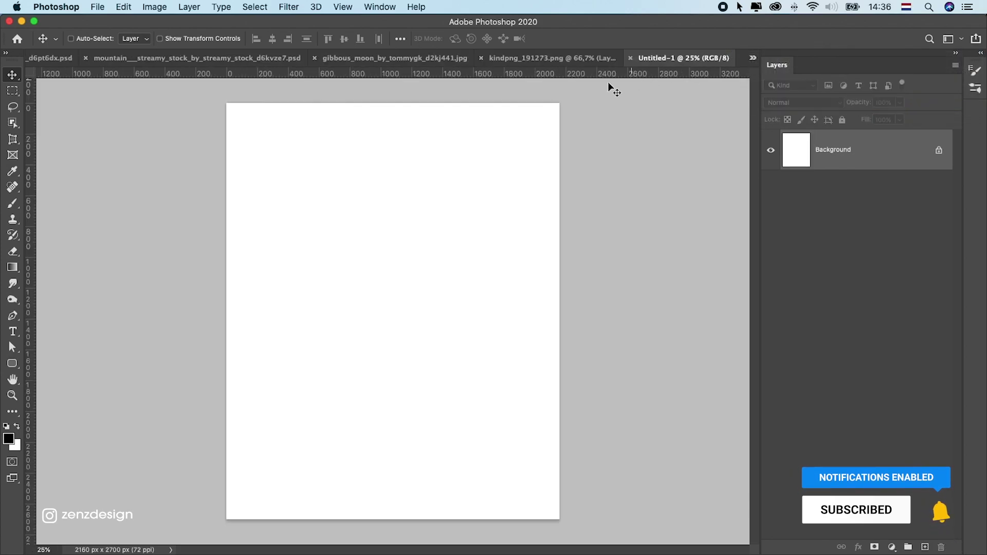
{"action": "left_click", "coordinate": [561, 62]}
- Copy the whole wolf image, close it unsaved, and paste it into Untitled-1 as a smart object
{"action": "key", "text": "ctrl+z"}
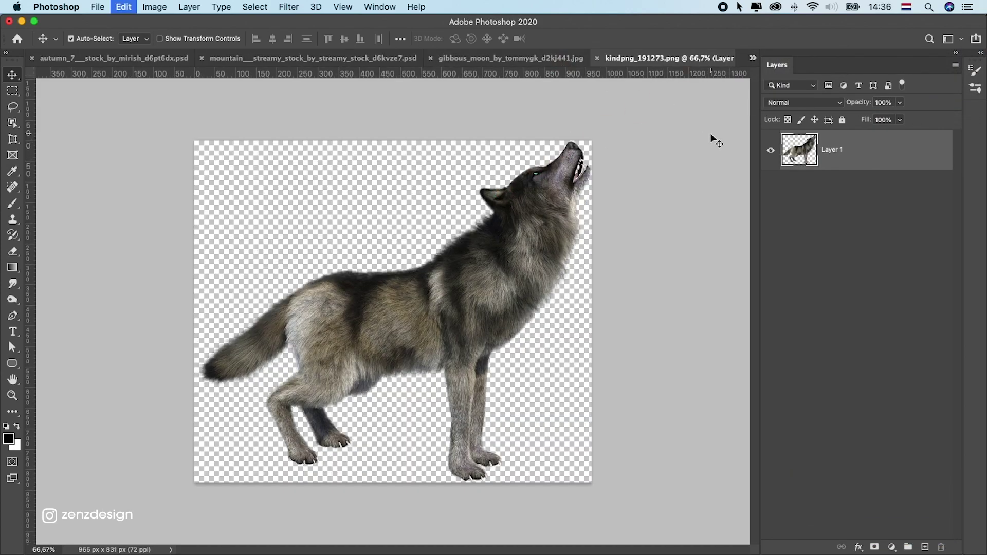
{"action": "key", "text": "ctrl+a"}
{"action": "key", "text": "ctrl+c"}
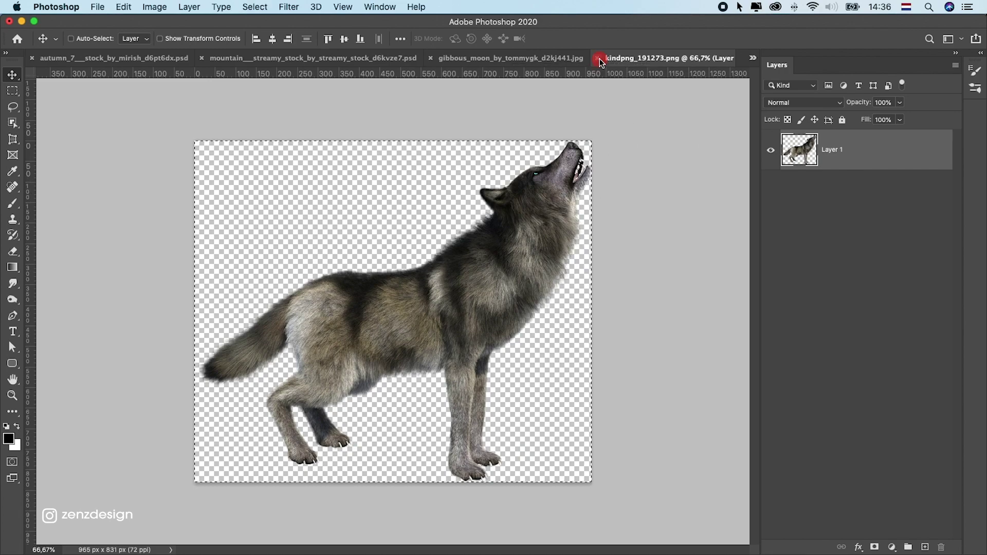
{"action": "left_click", "coordinate": [597, 58]}
{"action": "left_click", "coordinate": [448, 204]}
{"action": "key", "text": "ctrl+v"}
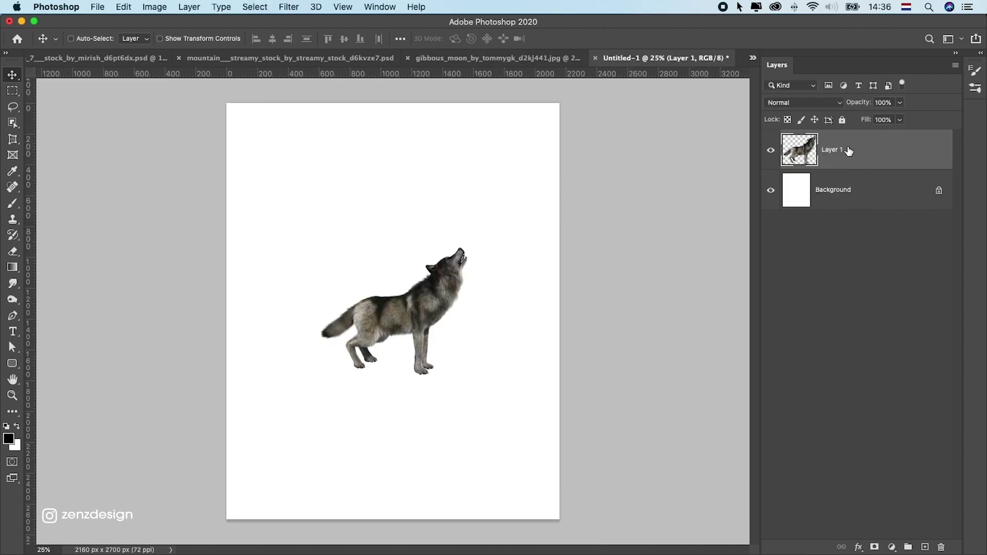
{"action": "right_click", "coordinate": [847, 147]}
{"action": "left_click", "coordinate": [756, 185]}
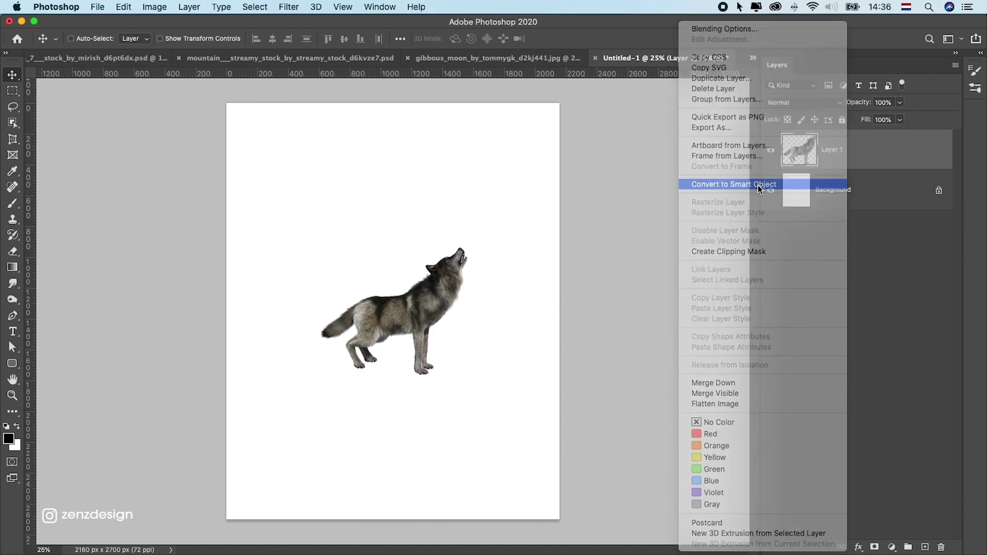
- Copy the entire moon image and close its document
{"action": "left_click", "coordinate": [566, 61]}
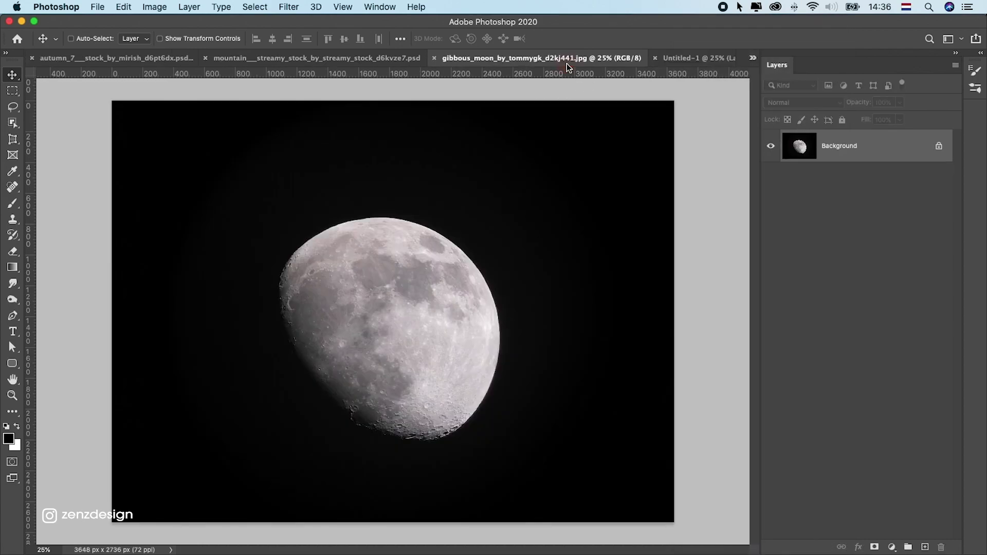
{"action": "key", "text": "ctrl+a"}
{"action": "key", "text": "ctrl+c"}
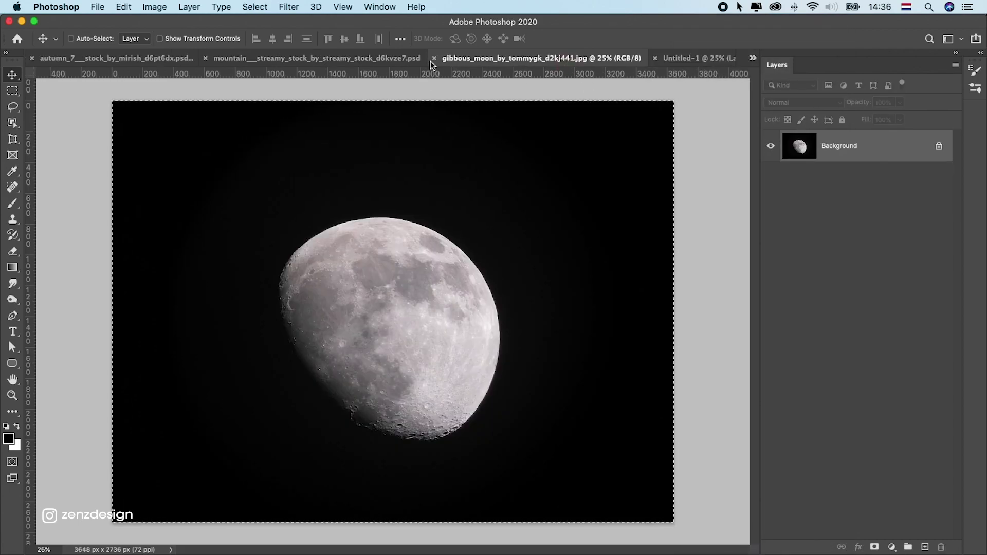
{"action": "left_click", "coordinate": [432, 58]}
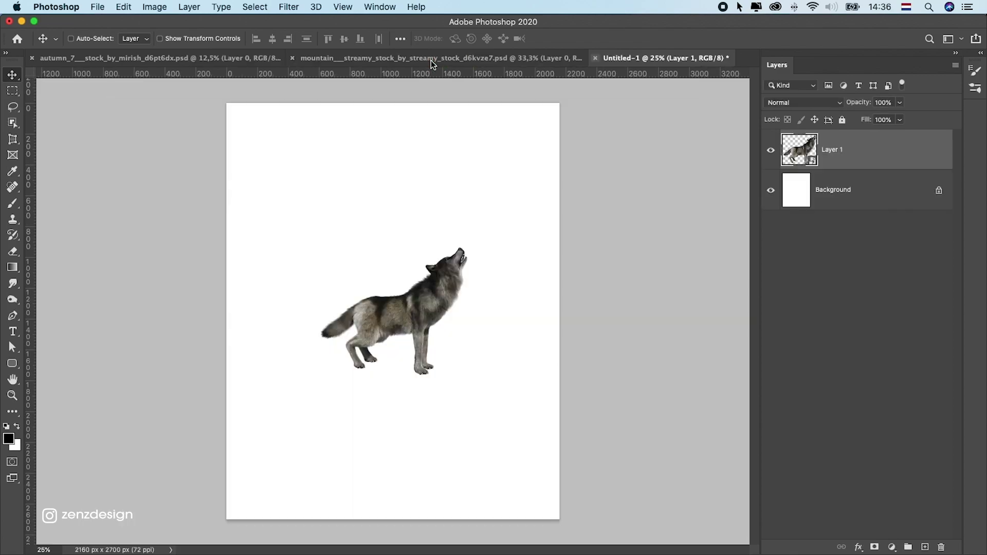
- Paste the moon above the Background layer and convert it to a smart object
{"action": "left_click", "coordinate": [831, 181]}
{"action": "key", "text": "ctrl+v"}
{"action": "right_click", "coordinate": [832, 186]}
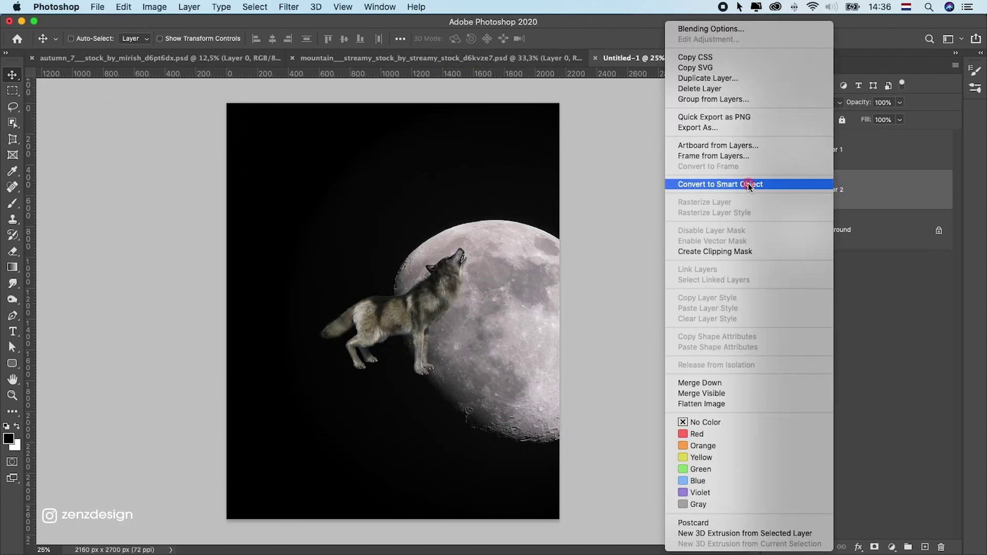
{"action": "left_click", "coordinate": [748, 184]}
- Drag the mountain layer into the composite and close the mountain image
{"action": "left_click", "coordinate": [410, 57]}
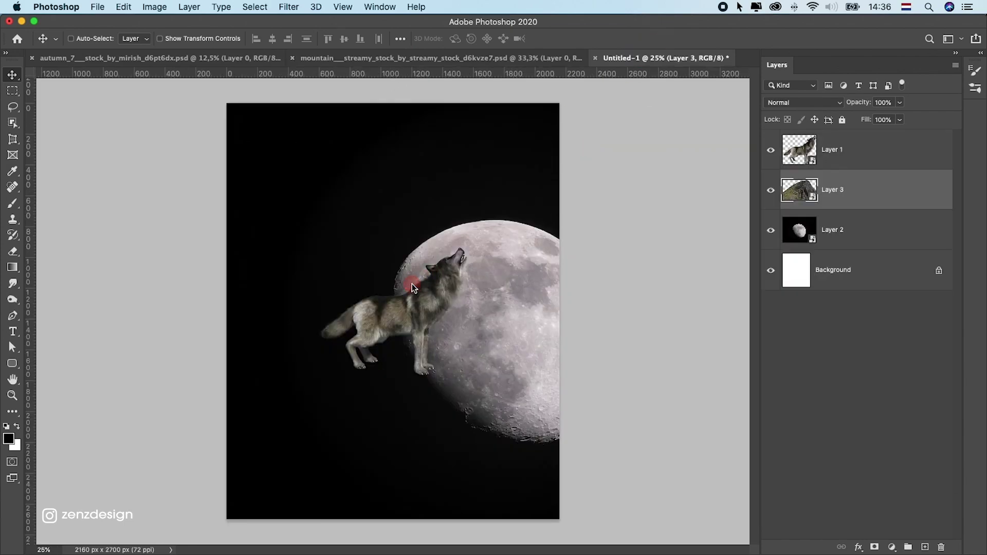
{"action": "left_click_drag", "start_coordinate": [675, 60], "coordinate": [412, 284]}
{"action": "left_click", "coordinate": [296, 59]}
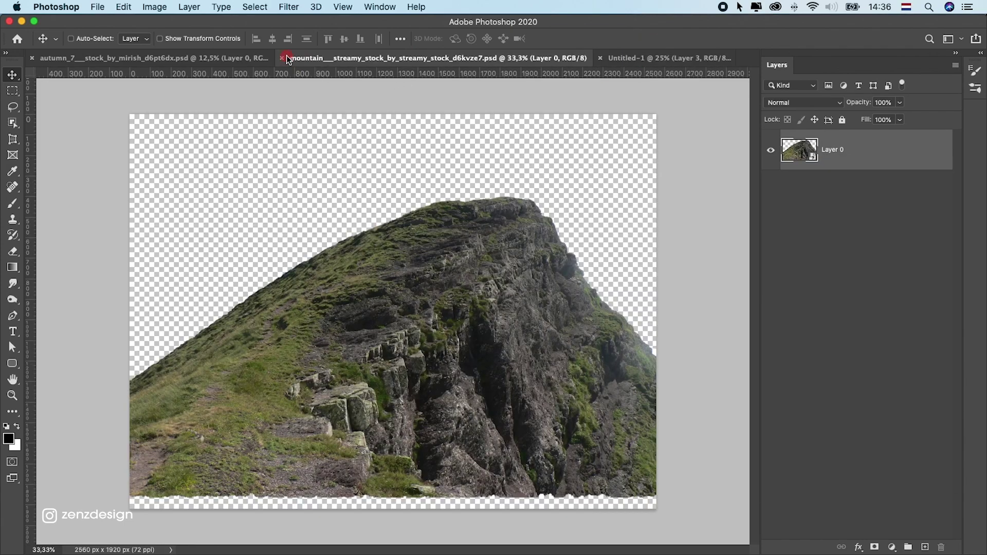
{"action": "left_click", "coordinate": [282, 58]}
- Convert the dancer to a smart object, drag her in, and stack her above the wolf
{"action": "left_click", "coordinate": [224, 60]}
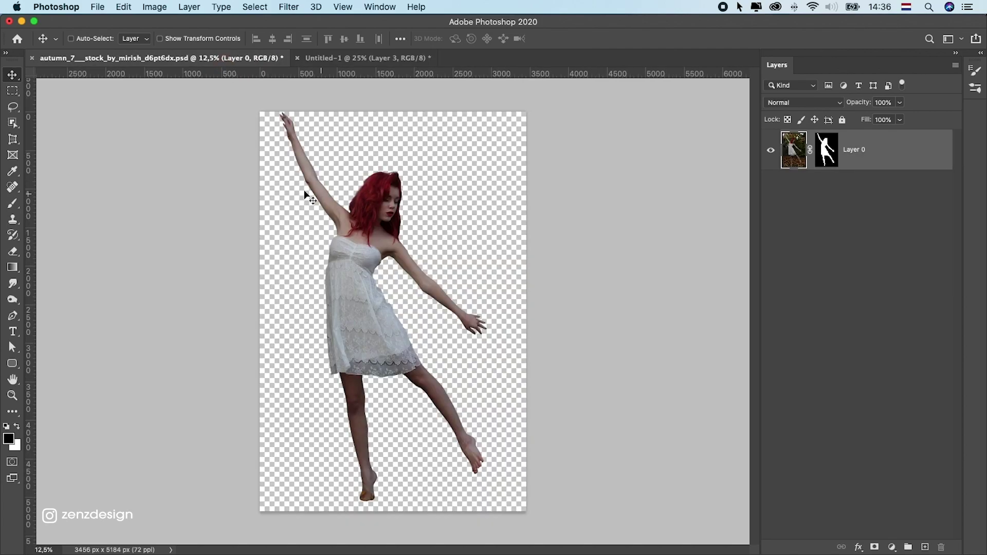
{"action": "right_click", "coordinate": [890, 149]}
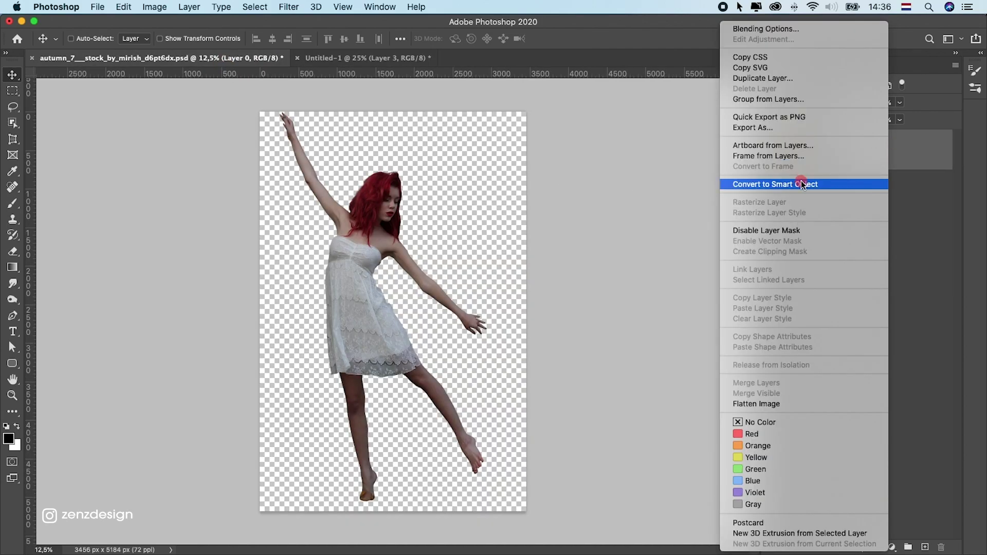
{"action": "left_click", "coordinate": [792, 184]}
{"action": "mouse_move", "coordinate": [349, 186]}
{"action": "left_mouse_down"}
{"action": "mouse_move", "coordinate": [369, 53]}
{"action": "mouse_move", "coordinate": [337, 235]}
{"action": "left_mouse_up"}
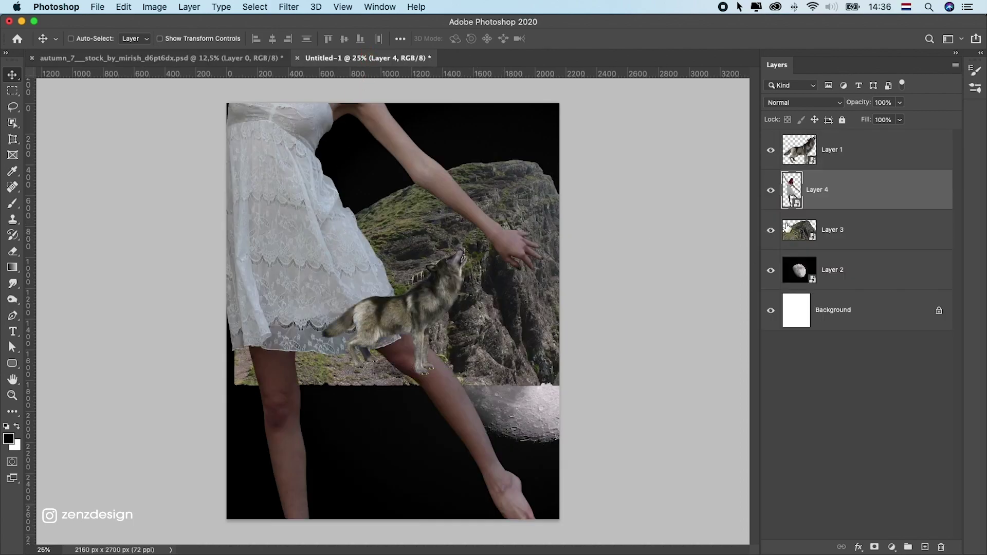
{"action": "left_click_drag", "start_coordinate": [844, 183], "coordinate": [823, 139]}
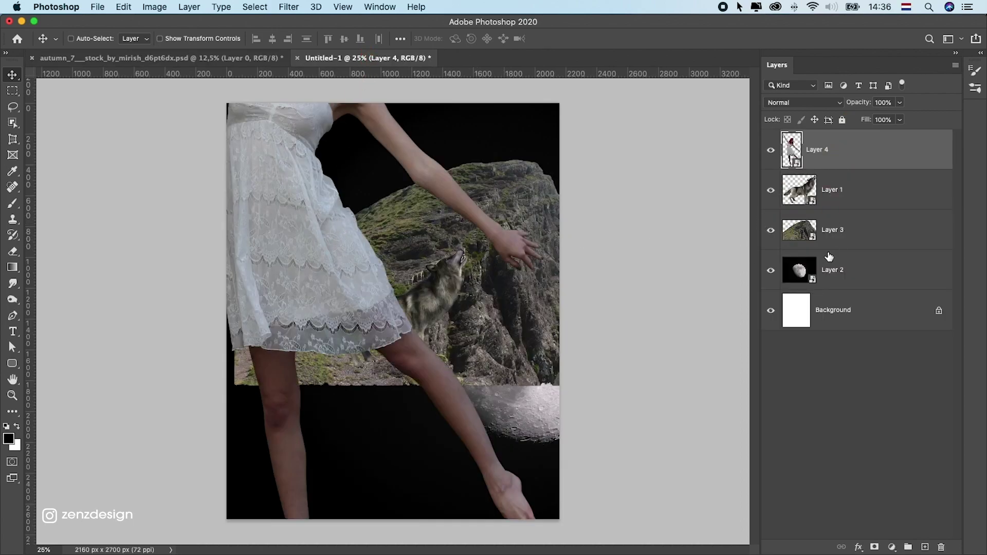
- Move the mountain to the canvas bottom and scale it to about 113%
{"action": "left_click", "coordinate": [829, 248]}
{"action": "left_click_drag", "start_coordinate": [469, 282], "coordinate": [406, 409]}
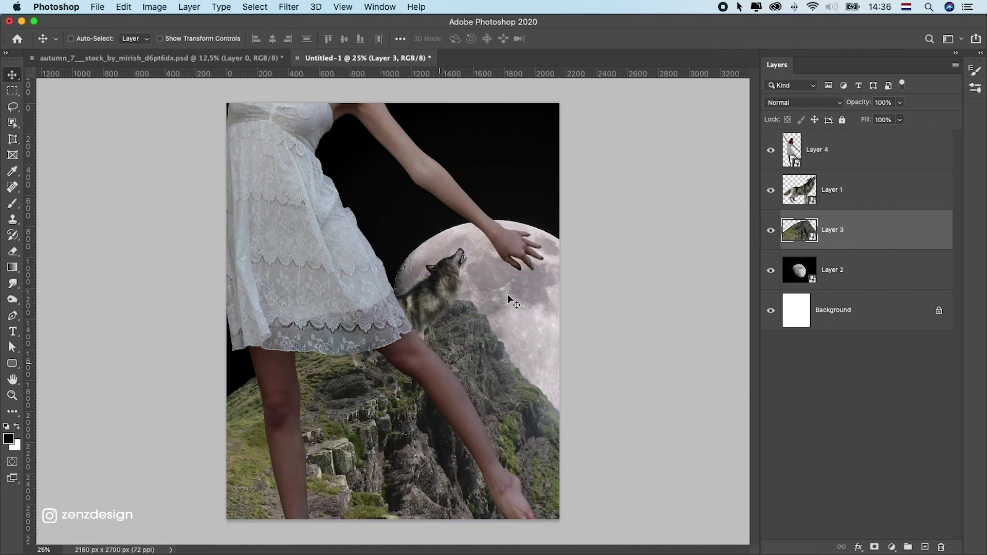
{"action": "key", "text": "ctrl+t"}
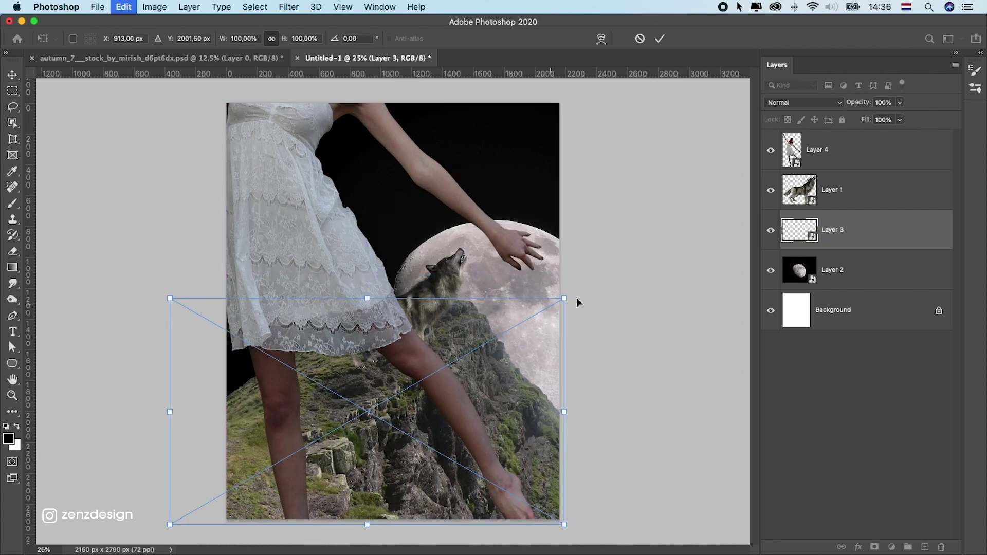
{"action": "left_click_drag", "start_coordinate": [566, 297], "coordinate": [590, 283]}
{"action": "left_click_drag", "start_coordinate": [476, 338], "coordinate": [464, 340]}
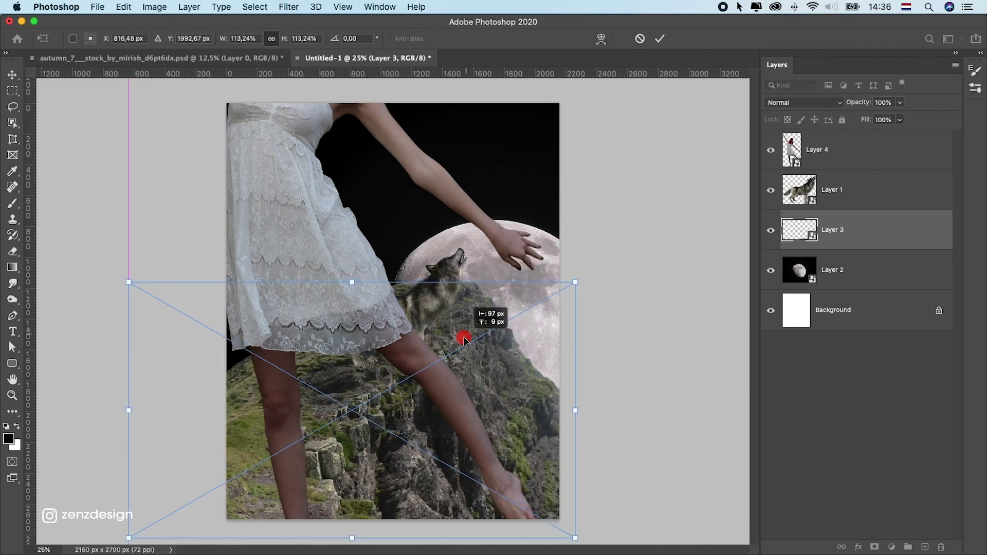
{"action": "key", "text": "Return"}
- Move the moon up-left behind the wolf and shrink the woman to about 16%
{"action": "left_click", "coordinate": [844, 273]}
{"action": "left_click_drag", "start_coordinate": [514, 281], "coordinate": [450, 215]}
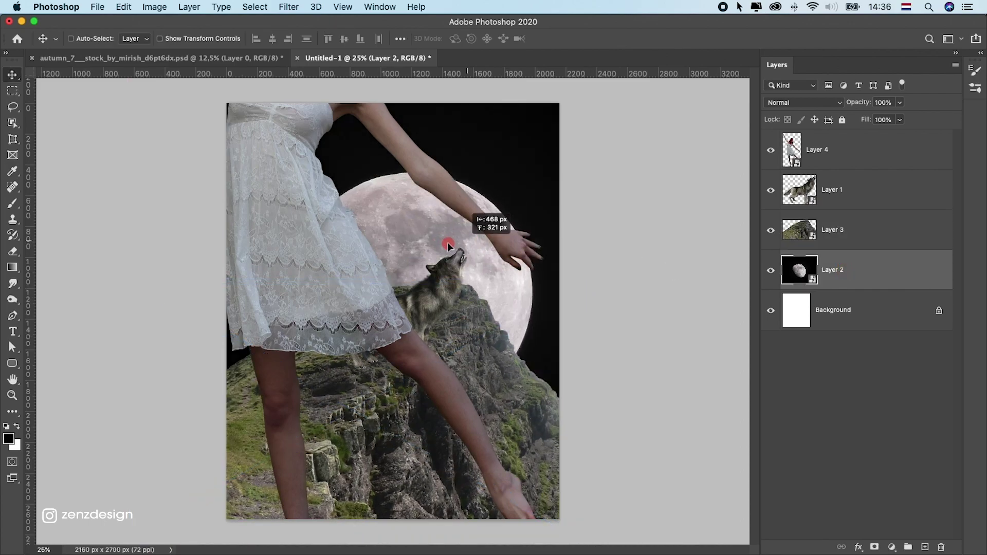
{"action": "left_click", "coordinate": [332, 249]}
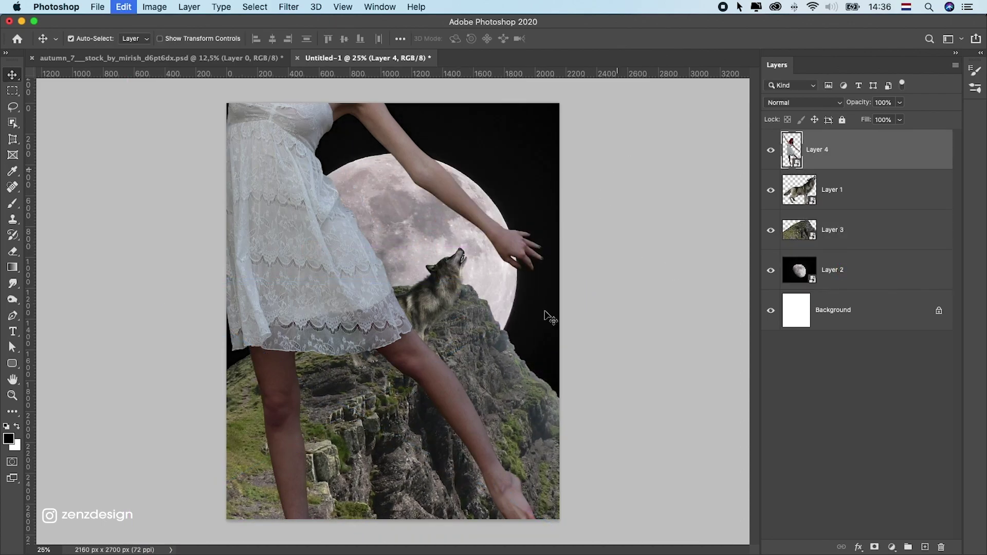
{"action": "mouse_move", "coordinate": [438, 405]}
{"action": "left_mouse_down"}
{"action": "mouse_move", "coordinate": [641, 430]}
{"action": "mouse_move", "coordinate": [482, 410]}
{"action": "mouse_move", "coordinate": [442, 289]}
{"action": "mouse_move", "coordinate": [409, 239]}
{"action": "left_mouse_up"}
{"action": "left_click_drag", "start_coordinate": [375, 196], "coordinate": [359, 255]}
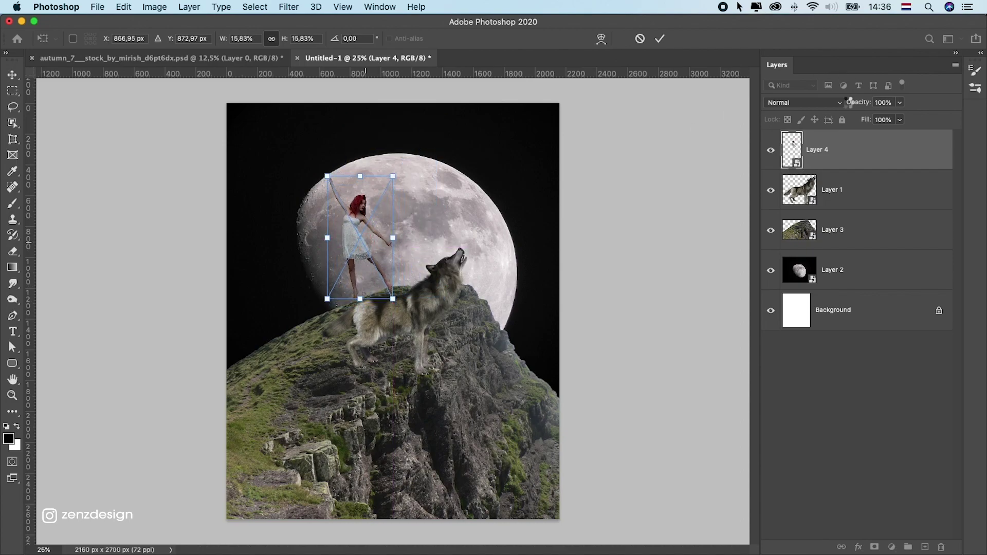
- Apply the woman's transform and shrink the wolf to a smaller size
{"action": "key", "text": "Return"}
{"action": "left_click", "coordinate": [833, 192]}
{"action": "key", "text": "ctrl+t"}
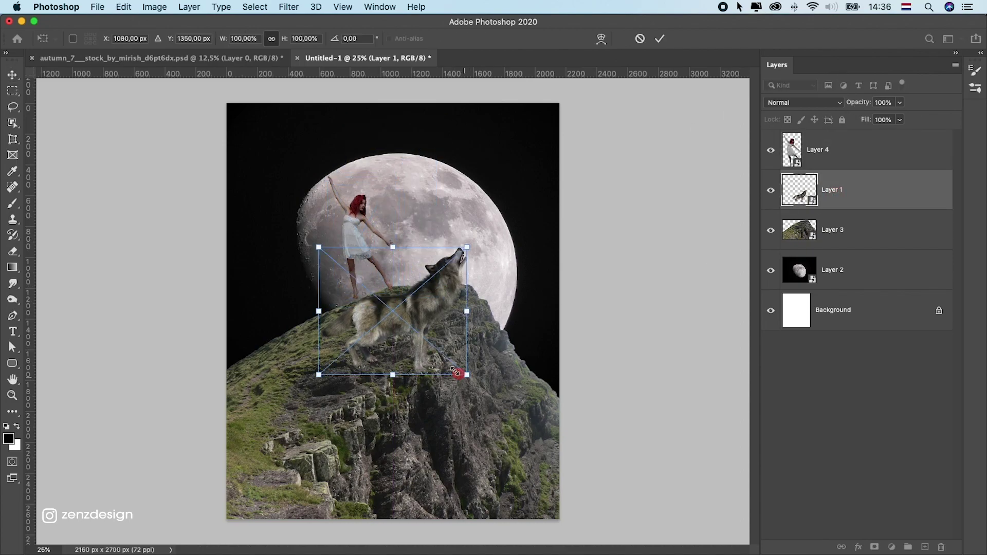
{"action": "mouse_move", "coordinate": [457, 373]}
{"action": "left_mouse_down"}
{"action": "mouse_move", "coordinate": [396, 276]}
{"action": "mouse_move", "coordinate": [379, 293]}
{"action": "mouse_move", "coordinate": [466, 238]}
{"action": "mouse_move", "coordinate": [477, 255]}
{"action": "left_mouse_up"}
{"action": "key", "text": "Return"}
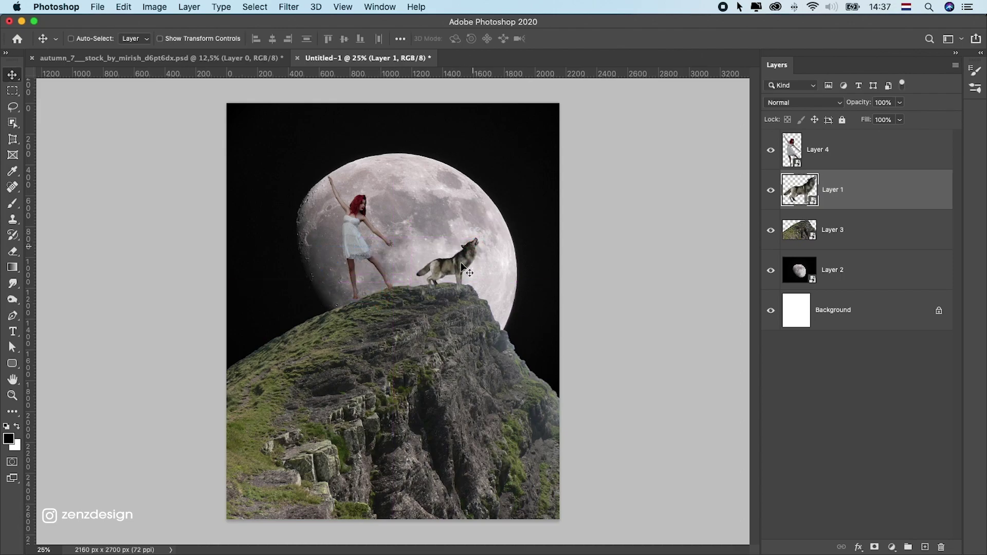
{"action": "key", "text": "ctrl+t"}
{"action": "key", "text": "Return"}
{"action": "left_click", "coordinate": [455, 268]}
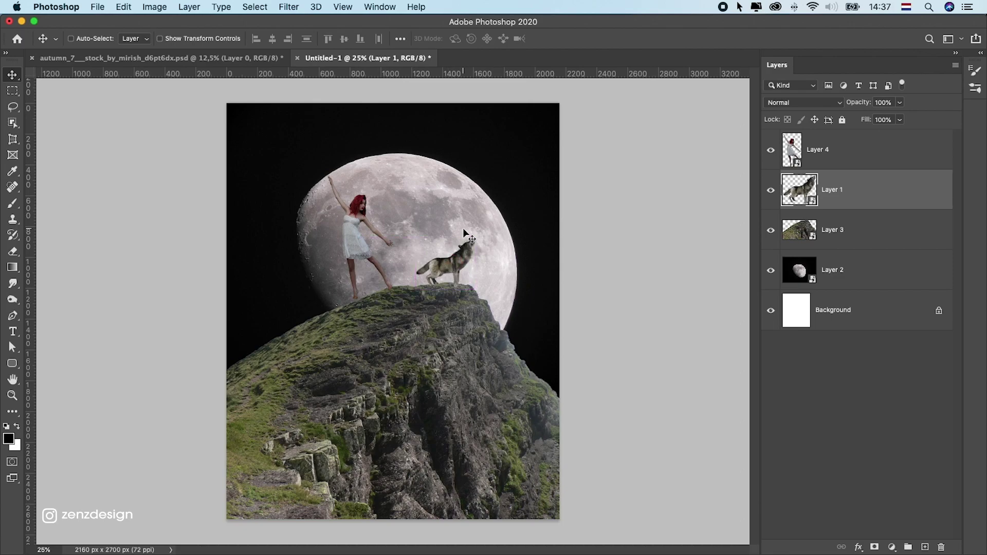
- Shrink the woman further, tilt her slightly and lower her onto the peak
{"action": "left_click", "coordinate": [355, 238]}
{"action": "key", "text": "ctrl+t"}
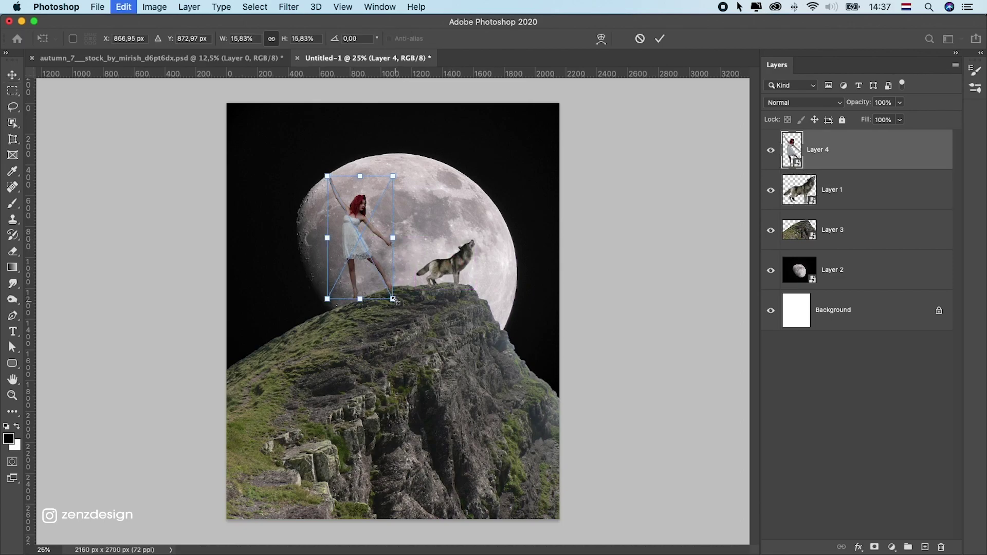
{"action": "mouse_move", "coordinate": [401, 293]}
{"action": "left_mouse_down"}
{"action": "mouse_move", "coordinate": [378, 230]}
{"action": "mouse_move", "coordinate": [416, 243]}
{"action": "left_mouse_up"}
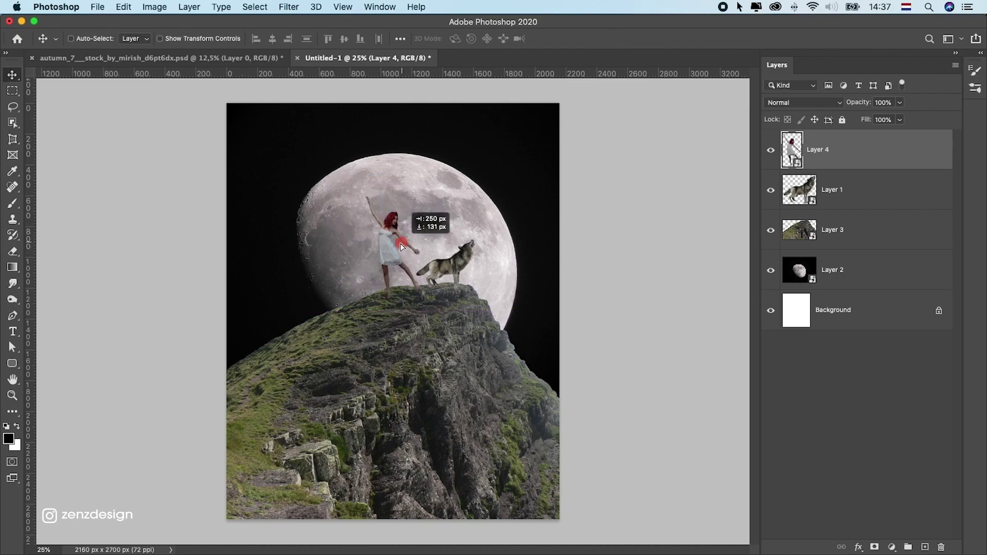
{"action": "key", "text": "Return"}
{"action": "key", "text": "ctrl+t"}
{"action": "left_click_drag", "start_coordinate": [474, 220], "coordinate": [451, 220]}
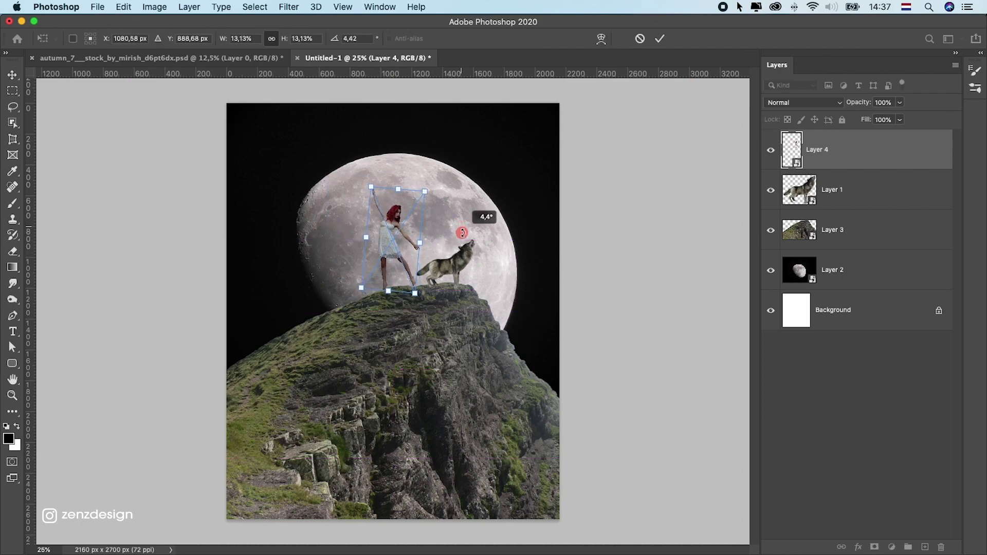
{"action": "left_click_drag", "start_coordinate": [391, 242], "coordinate": [391, 248]}
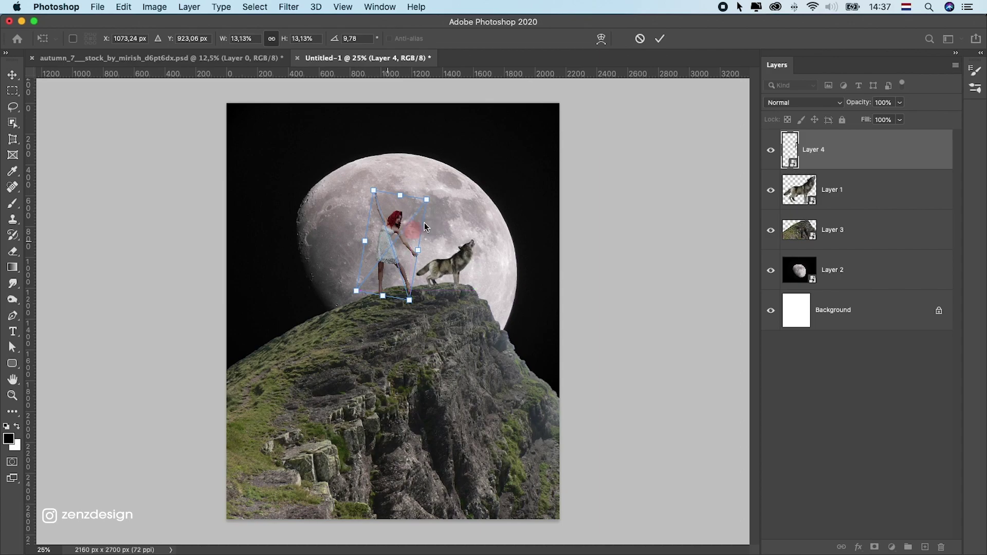
{"action": "left_click_drag", "start_coordinate": [426, 199], "coordinate": [395, 239]}
{"action": "key", "text": "Return"}
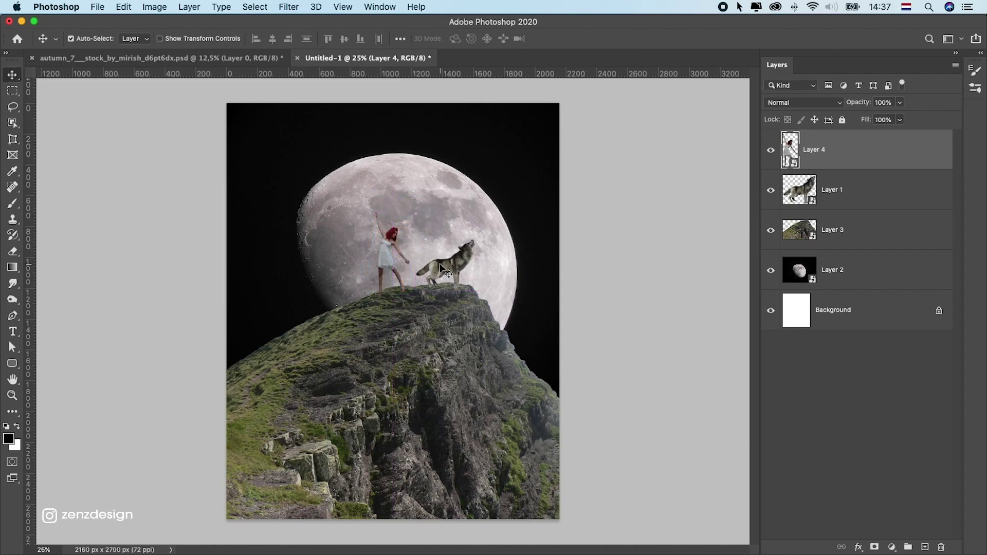
- Shrink the wolf slightly more
{"action": "left_click", "coordinate": [442, 268], "text": "ctrl"}
{"action": "key", "text": "ctrl+t"}
{"action": "left_click_drag", "start_coordinate": [475, 239], "coordinate": [463, 266]}
{"action": "key", "text": "Return"}
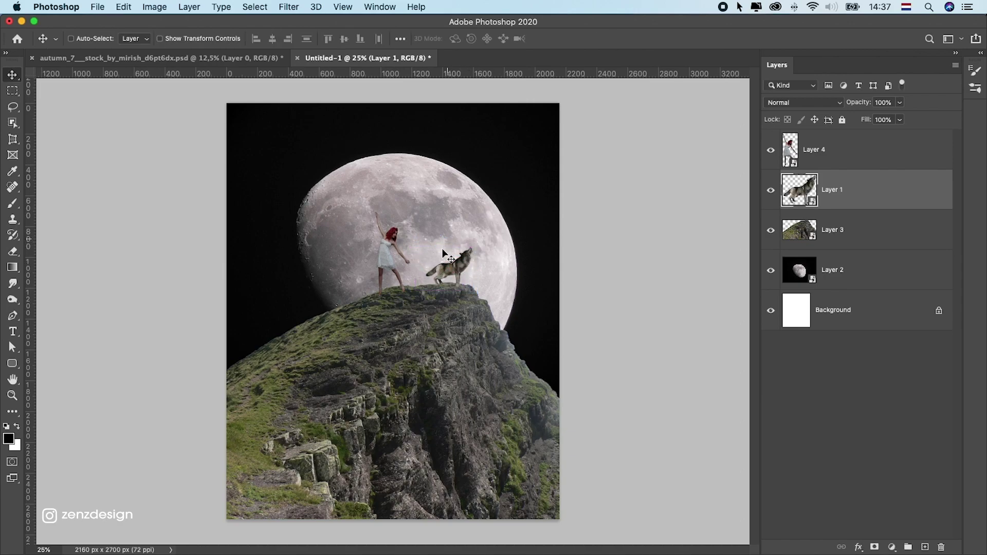
- Shift the woman, wolf and rock left together, and nudge the moon
{"action": "left_click", "coordinate": [392, 255]}
{"action": "left_click", "coordinate": [459, 317]}
{"action": "left_click", "coordinate": [469, 263], "text": "shift"}
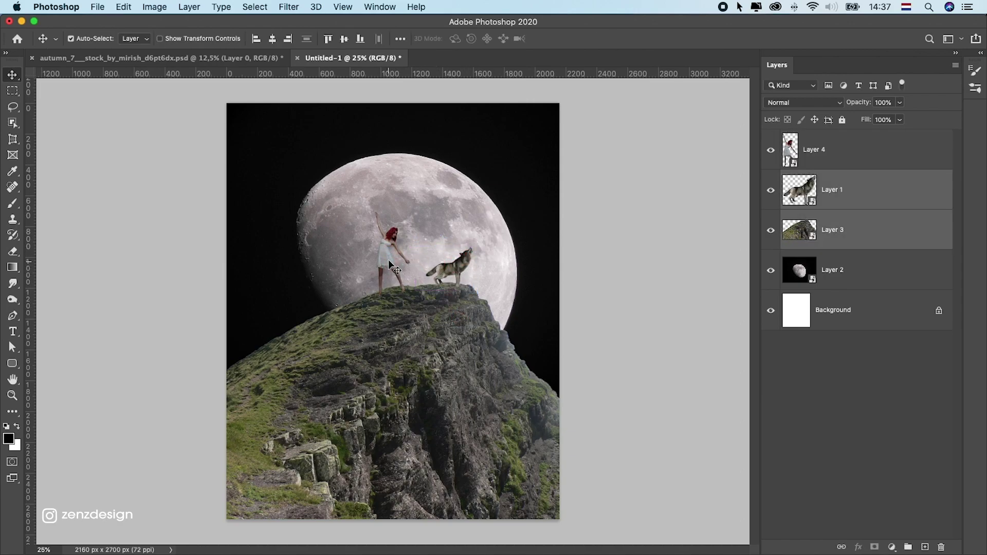
{"action": "left_click", "coordinate": [387, 260], "text": "shift"}
{"action": "left_click_drag", "start_coordinate": [406, 224], "coordinate": [392, 224]}
{"action": "left_click", "coordinate": [433, 200]}
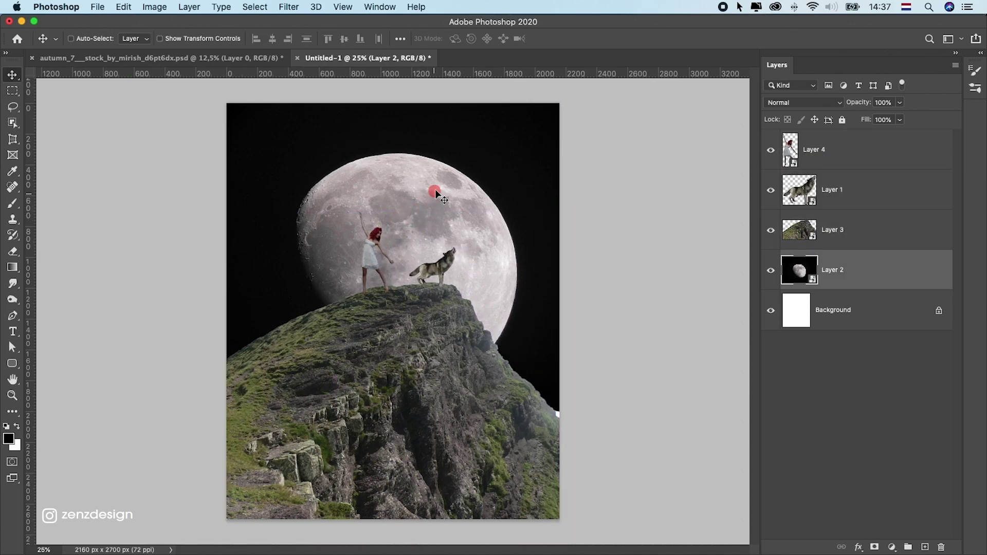
{"action": "left_click_drag", "start_coordinate": [433, 199], "coordinate": [448, 200]}
- Add a new empty layer above the wolf layer
{"action": "left_click", "coordinate": [845, 186]}
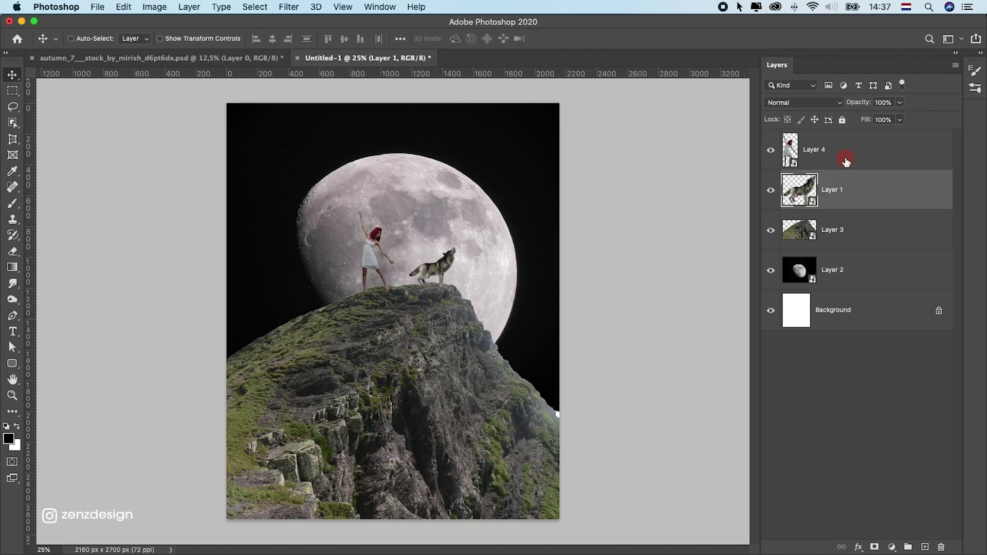
{"action": "left_click", "coordinate": [843, 161]}
{"action": "left_click", "coordinate": [840, 195]}
{"action": "left_click", "coordinate": [924, 547]}
{"action": "type", "text": "shadow"}
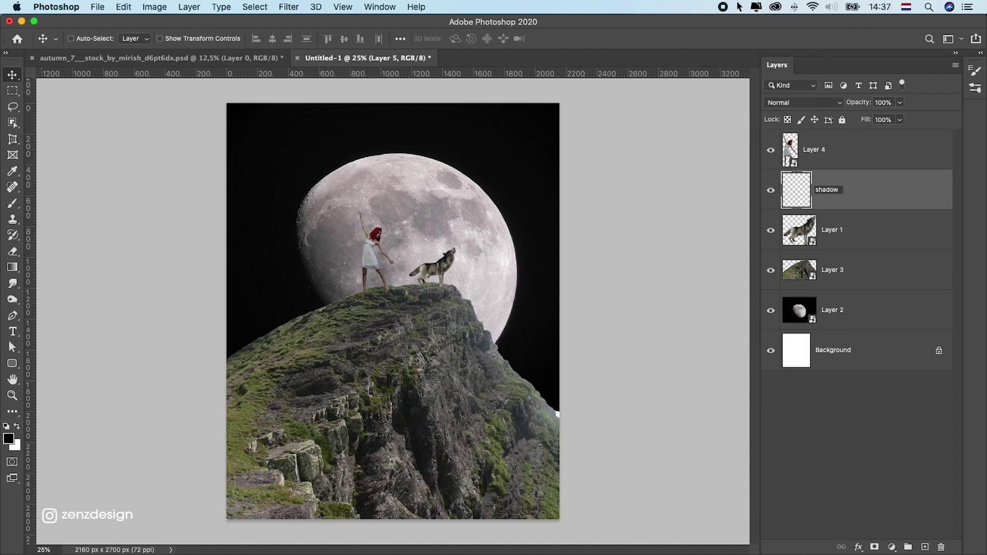
- Name the new layer 'shadow' and pick the Soft Round brush
{"action": "key", "text": "Return"}
{"action": "left_click", "coordinate": [13, 204]}
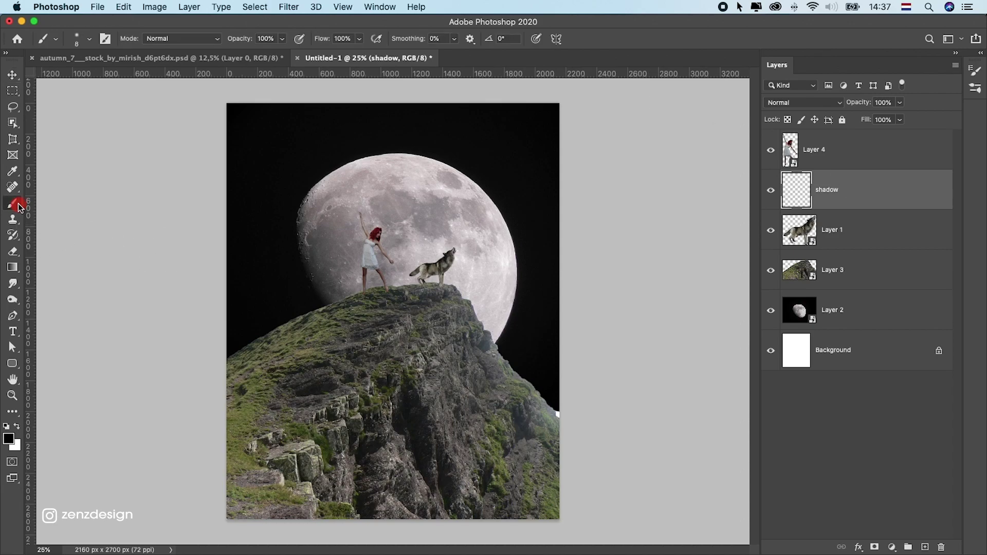
{"action": "left_click", "coordinate": [75, 38]}
{"action": "left_click", "coordinate": [79, 176]}
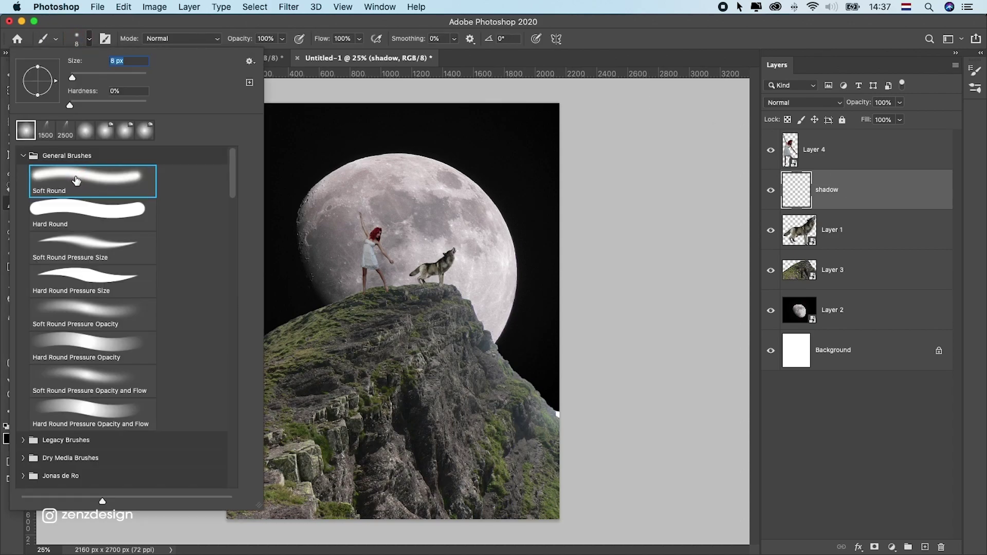
{"action": "left_click", "coordinate": [229, 25]}
{"action": "left_click", "coordinate": [358, 38]}
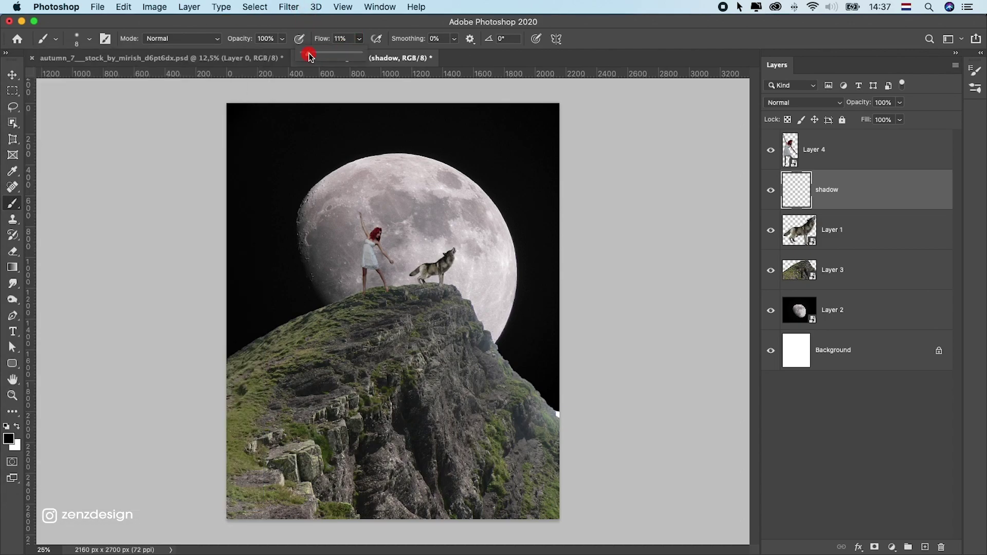
{"action": "scroll", "coordinate": [373, 282], "scroll_direction": "up", "scroll_amount": 10}
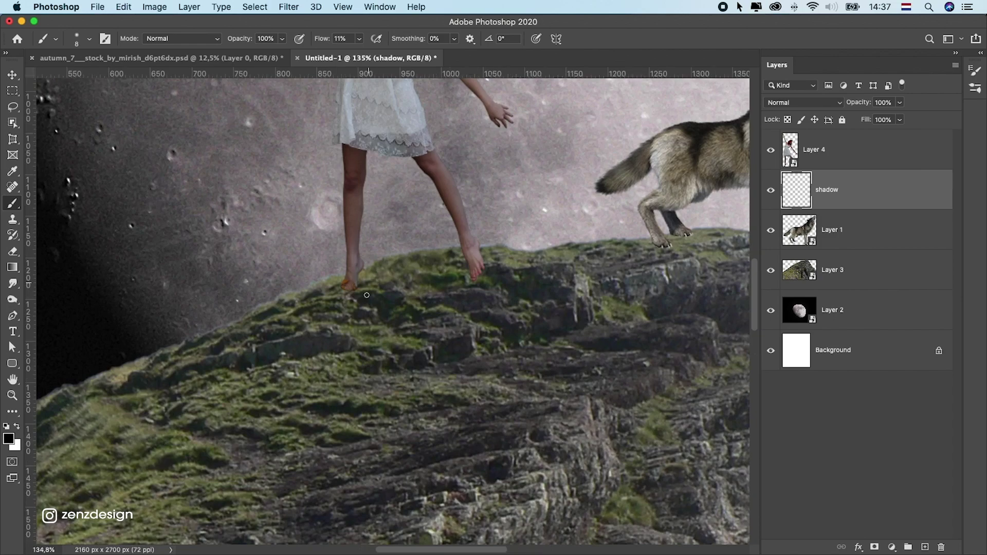
- Paint shadow under the right foot, then set flow 8% and opacity 22% for the left foot
{"action": "left_click_drag", "start_coordinate": [476, 267], "coordinate": [465, 280]}
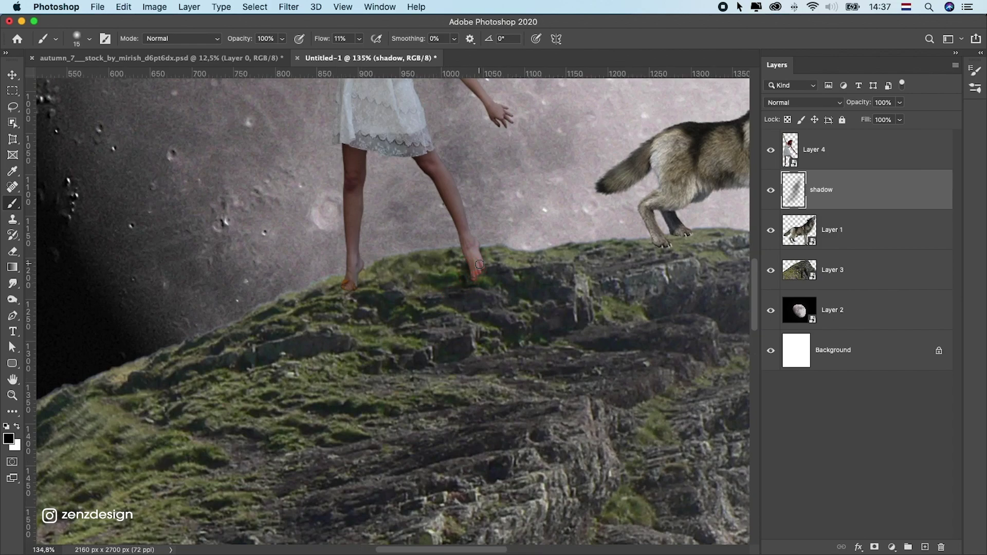
{"action": "left_click_drag", "start_coordinate": [479, 264], "coordinate": [480, 262]}
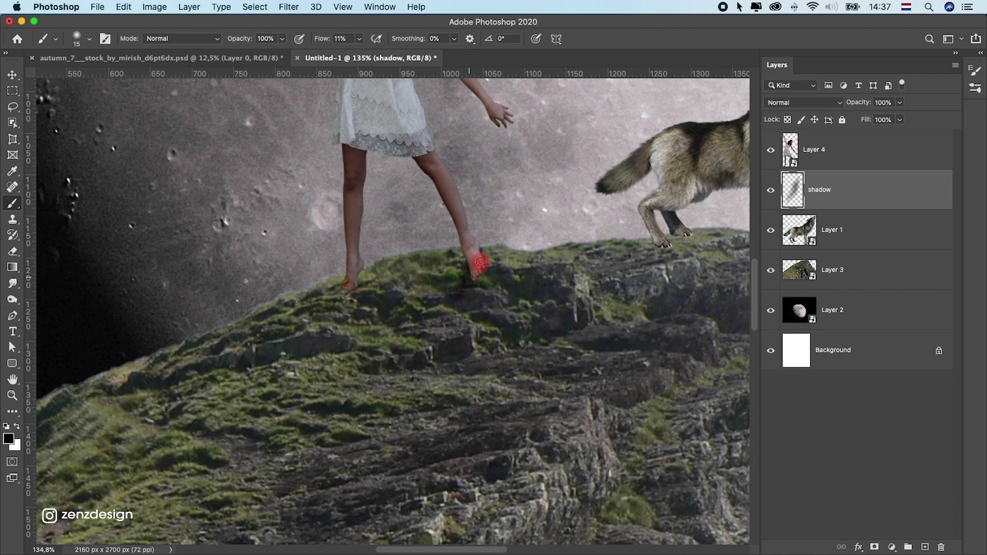
{"action": "left_click", "coordinate": [359, 39]}
{"action": "left_click", "coordinate": [282, 39]}
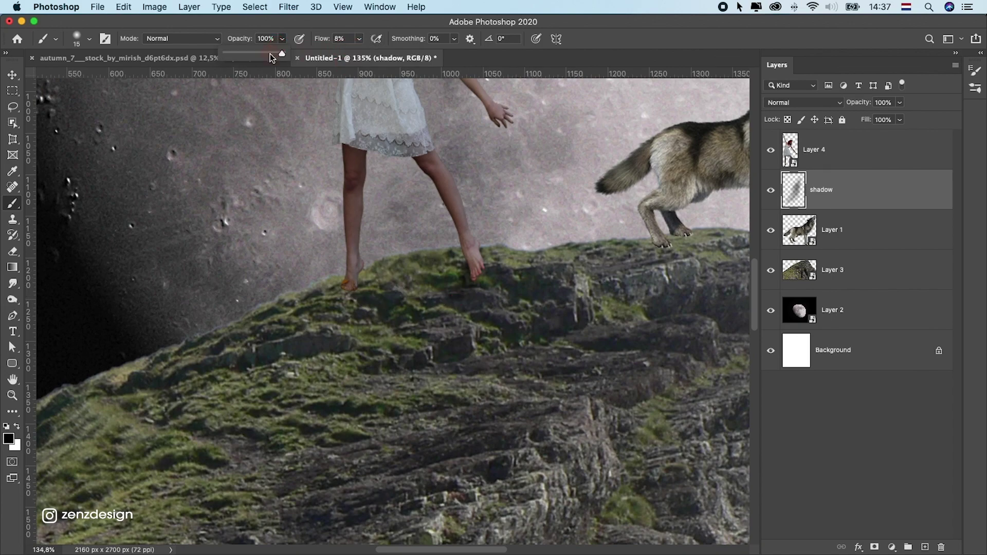
{"action": "left_click_drag", "start_coordinate": [352, 283], "coordinate": [339, 305]}
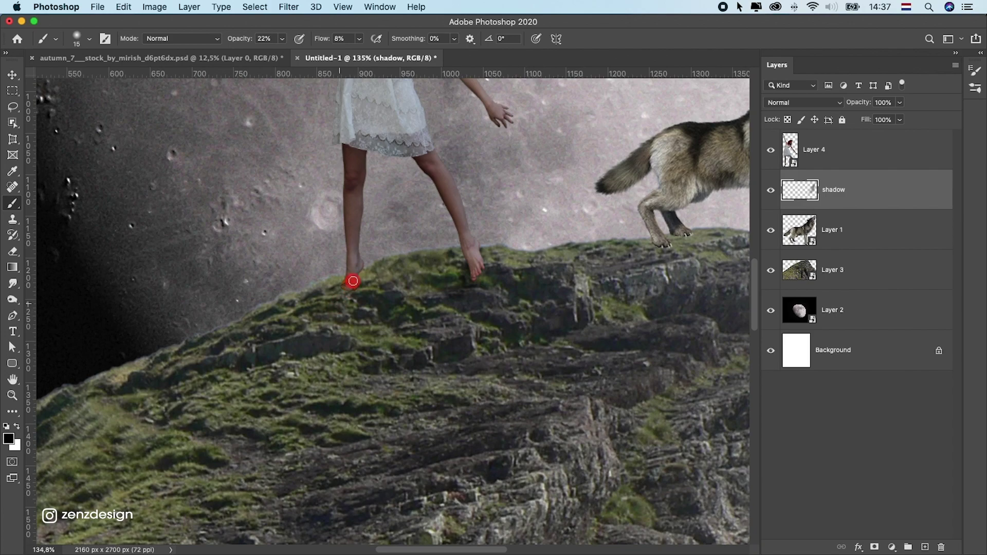
{"action": "left_click_drag", "start_coordinate": [367, 80], "coordinate": [364, 60]}
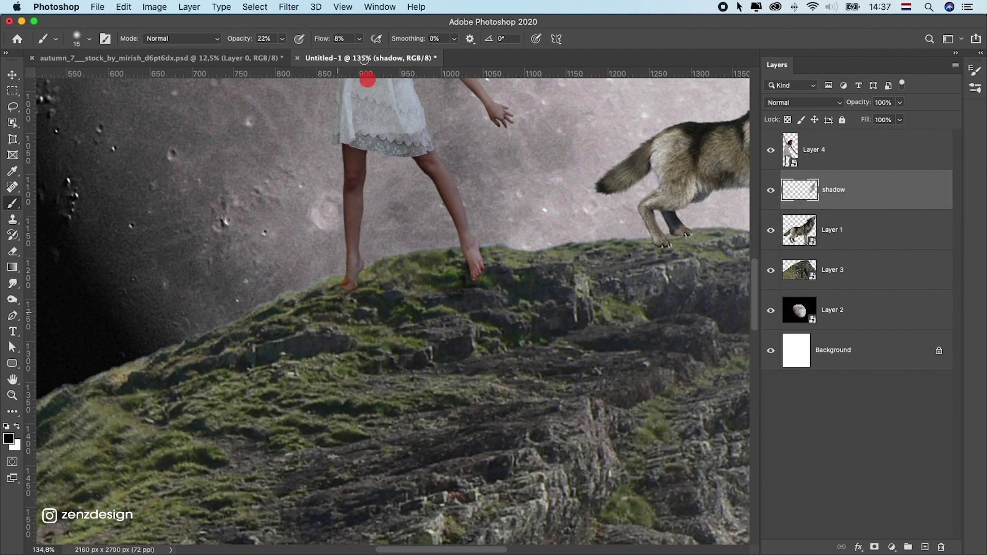
- At 51% brush opacity, paint shadow from the woman's foot across the lower-left rock
{"action": "left_click", "coordinate": [289, 41]}
{"action": "left_click", "coordinate": [350, 290]}
{"action": "left_click_drag", "start_coordinate": [316, 336], "coordinate": [355, 299]}
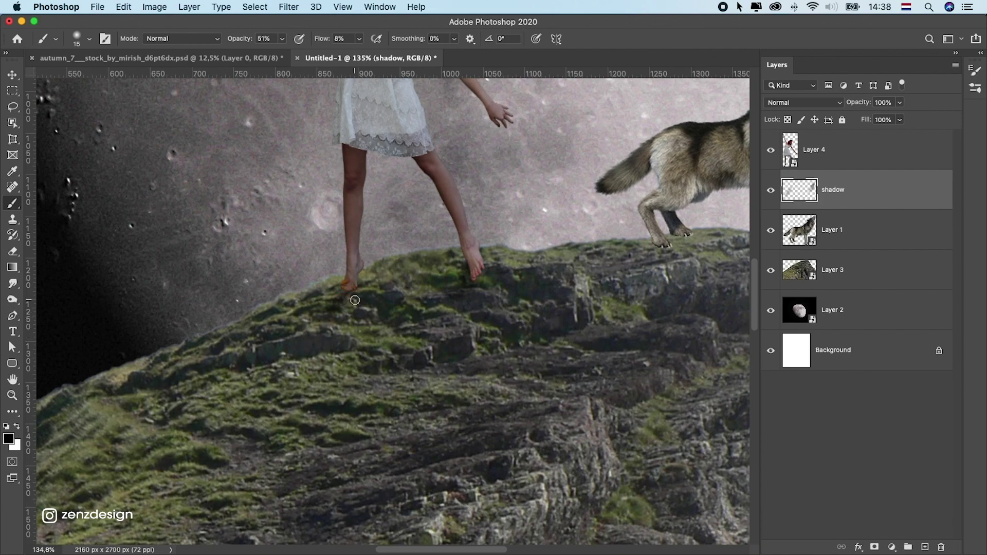
{"action": "left_click_drag", "start_coordinate": [315, 339], "coordinate": [473, 271]}
{"action": "left_click", "coordinate": [315, 337]}
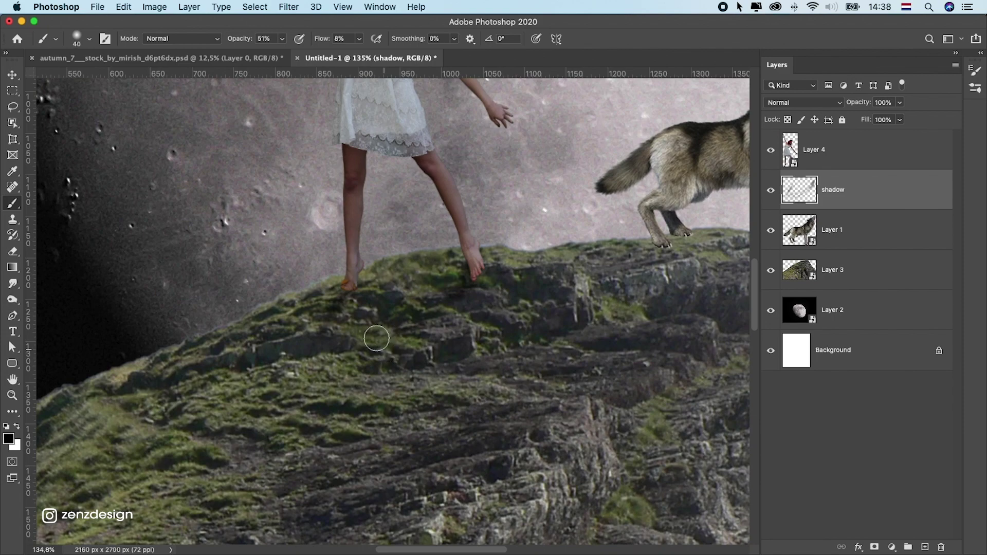
{"action": "left_click", "coordinate": [221, 439]}
{"action": "left_click", "coordinate": [267, 409]}
{"action": "mouse_move", "coordinate": [180, 472]}
{"action": "left_mouse_down"}
{"action": "mouse_move", "coordinate": [275, 402]}
{"action": "mouse_move", "coordinate": [171, 474]}
{"action": "mouse_move", "coordinate": [364, 359]}
{"action": "mouse_move", "coordinate": [429, 342]}
{"action": "mouse_move", "coordinate": [287, 419]}
{"action": "mouse_move", "coordinate": [352, 402]}
{"action": "mouse_move", "coordinate": [319, 388]}
{"action": "mouse_move", "coordinate": [319, 427]}
{"action": "mouse_move", "coordinate": [464, 270]}
{"action": "mouse_move", "coordinate": [361, 360]}
{"action": "left_mouse_up"}
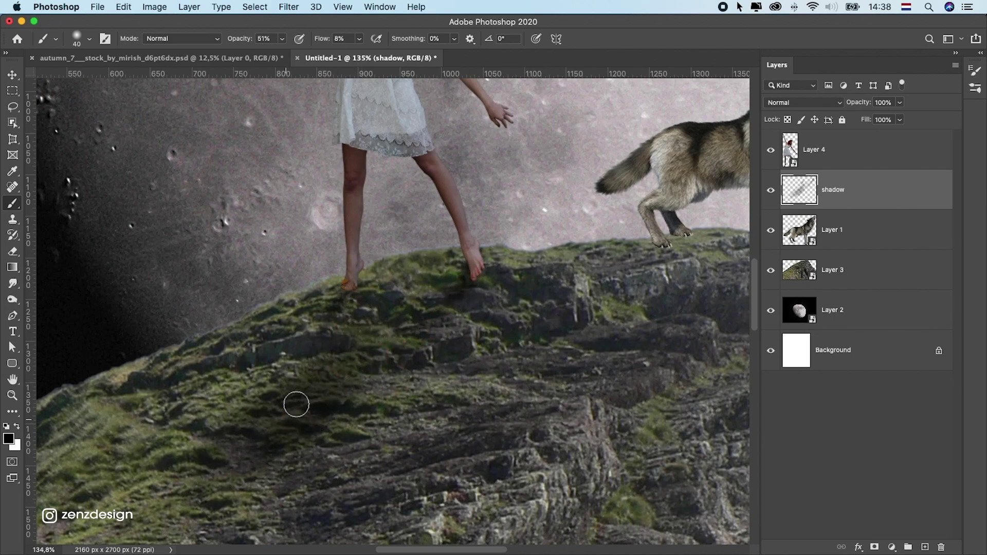
- Adjust the brush size and dab more shadow onto the rock
{"action": "key", "text": "bracketright"}
{"action": "key", "text": "bracketright"}
{"action": "key", "text": "bracketright"}
{"action": "key", "text": "bracketleft"}
{"action": "key", "text": "bracketleft"}
{"action": "key", "text": "bracketleft"}
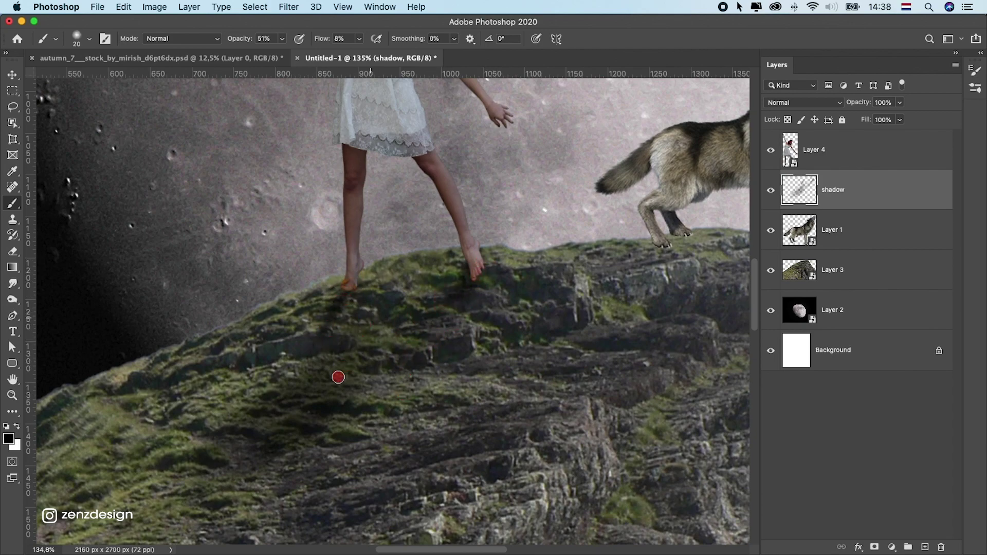
{"action": "left_click_drag", "start_coordinate": [338, 377], "coordinate": [335, 346]}
{"action": "key", "text": "bracketright"}
{"action": "left_click", "coordinate": [393, 371]}
{"action": "scroll", "coordinate": [387, 358], "scroll_direction": "down", "scroll_amount": 3}
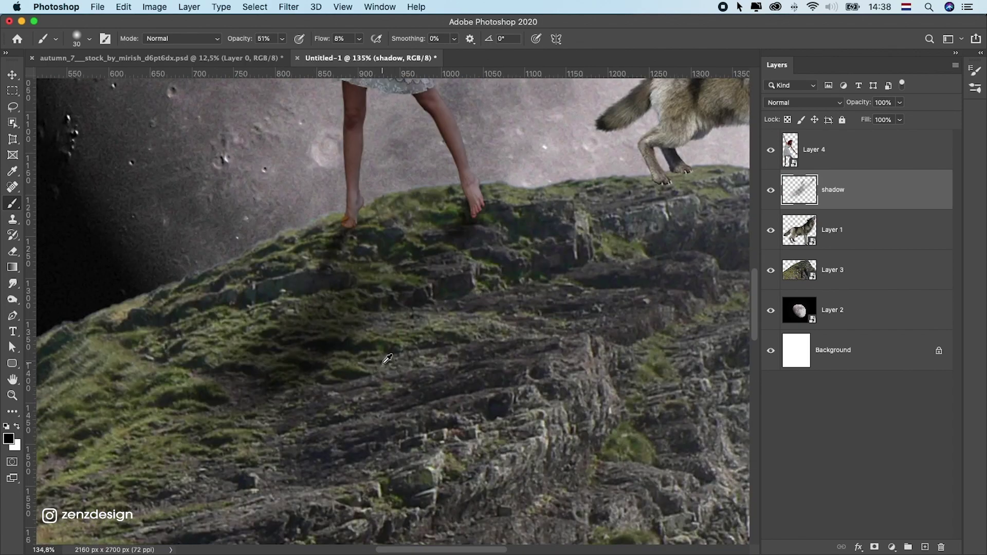
{"action": "scroll", "coordinate": [386, 358], "scroll_direction": "down", "scroll_amount": 5}
{"action": "scroll", "coordinate": [342, 327], "scroll_direction": "up", "scroll_amount": 3}
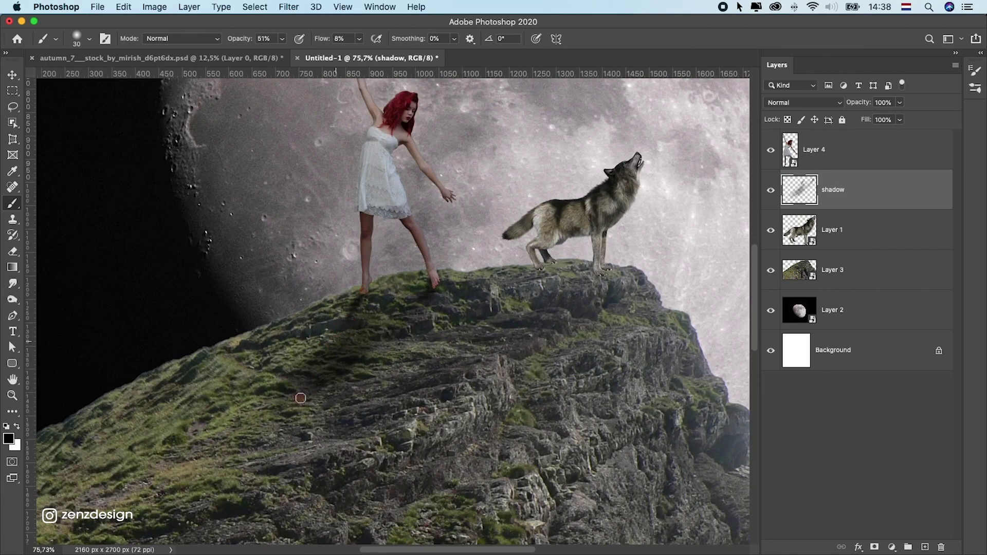
{"action": "left_click", "coordinate": [344, 350]}
- Repeatedly paint and undo shadow strokes on the rock slope below the woman
{"action": "key", "text": "super+z"}
{"action": "left_click", "coordinate": [346, 378]}
{"action": "key", "text": "super+z"}
{"action": "left_click_drag", "start_coordinate": [334, 374], "coordinate": [339, 366]}
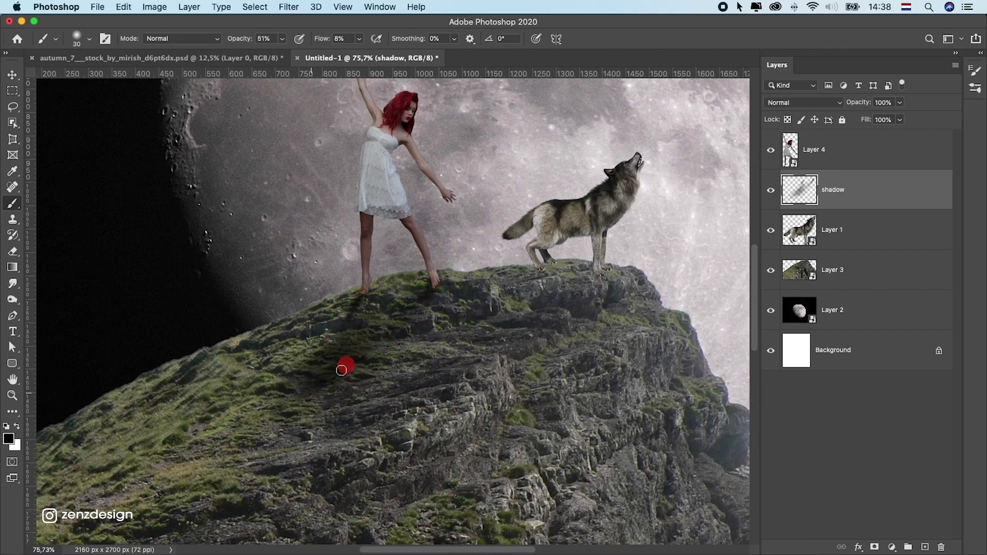
{"action": "key", "text": "super+z"}
{"action": "mouse_move", "coordinate": [293, 409]}
{"action": "left_mouse_down"}
{"action": "mouse_move", "coordinate": [258, 435]}
{"action": "mouse_move", "coordinate": [324, 375]}
{"action": "left_mouse_up"}
{"action": "key", "text": "super+z"}
{"action": "left_click", "coordinate": [301, 369]}
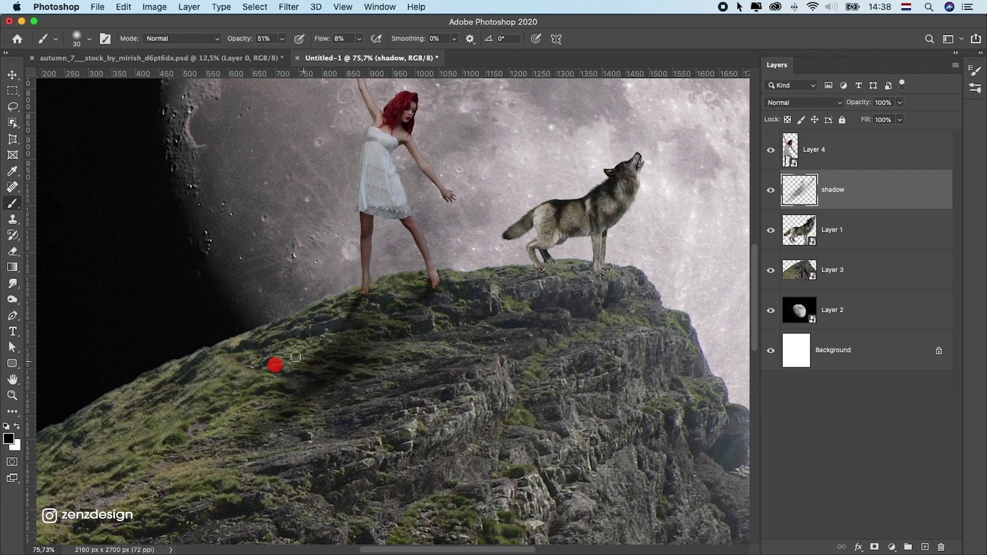
{"action": "key", "text": "super+z"}
{"action": "left_click_drag", "start_coordinate": [247, 375], "coordinate": [210, 378]}
{"action": "left_click", "coordinate": [336, 342]}
{"action": "key", "text": "super+z"}
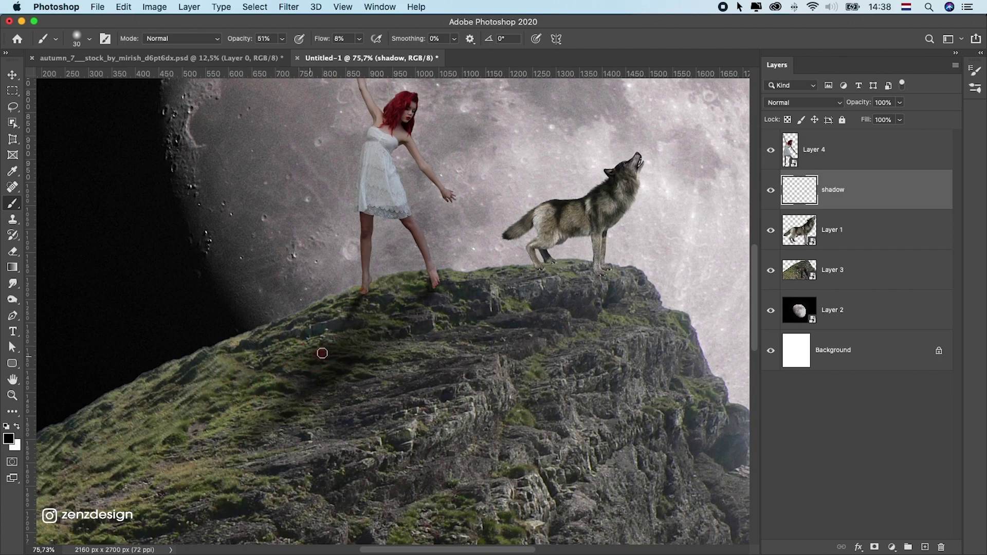
{"action": "mouse_move", "coordinate": [322, 353]}
{"action": "left_mouse_down"}
{"action": "mouse_move", "coordinate": [358, 371]}
{"action": "mouse_move", "coordinate": [403, 335]}
{"action": "mouse_move", "coordinate": [350, 359]}
{"action": "left_mouse_up"}
{"action": "key", "text": "super+z"}
{"action": "key", "text": "super+z"}
{"action": "key", "text": "super+z"}
- Fit the whole composition on screen to review the shadow, then select the rock layer
{"action": "key", "text": "super+0"}
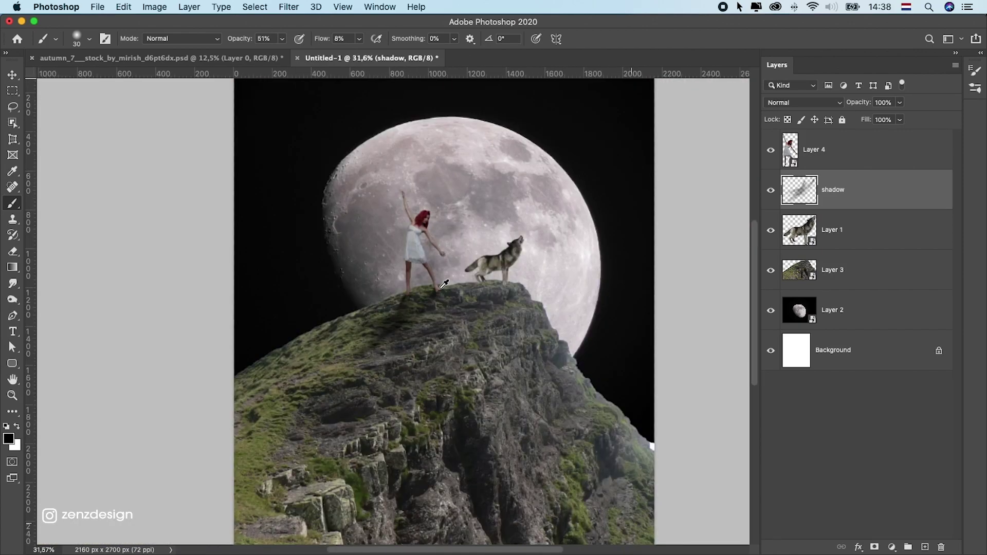
{"action": "scroll", "coordinate": [474, 279], "scroll_direction": "up", "scroll_amount": 5}
{"action": "scroll", "coordinate": [369, 356], "scroll_direction": "up", "scroll_amount": 2}
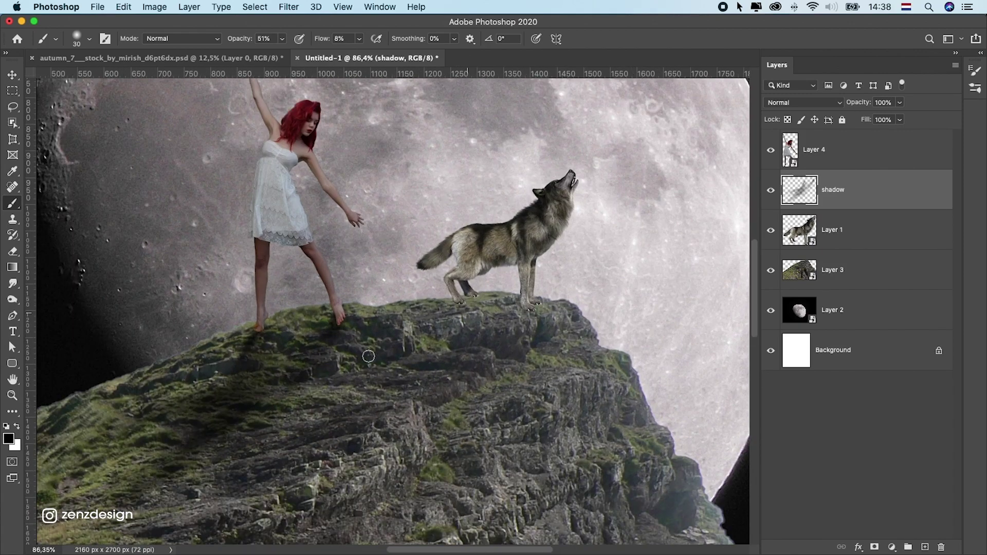
{"action": "left_click", "coordinate": [894, 226]}
{"action": "left_click", "coordinate": [857, 279]}
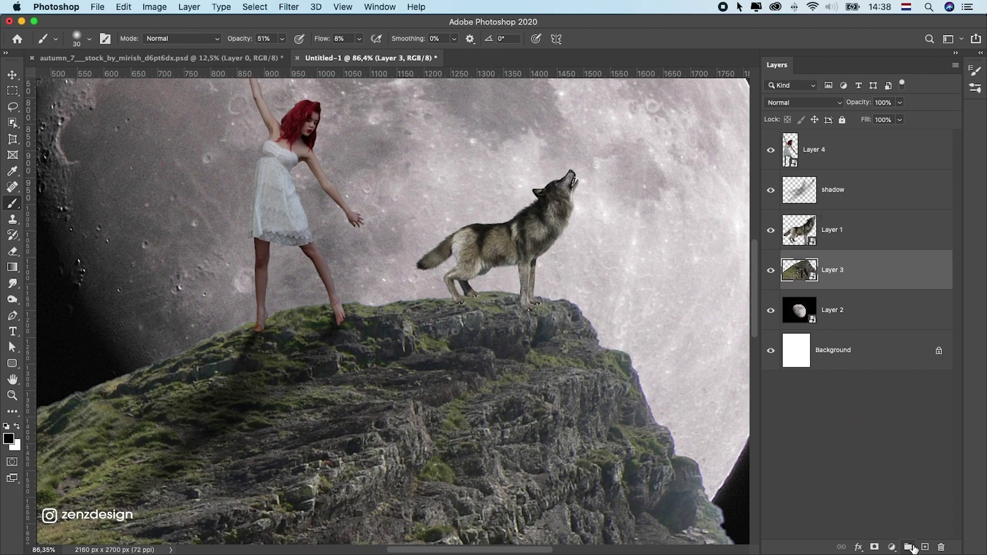
- Add a new layer and paint small dark contact shadows under the wolf's front and hind feet
{"action": "left_click", "coordinate": [924, 547]}
{"action": "scroll", "coordinate": [481, 345], "scroll_direction": "up", "scroll_amount": 2}
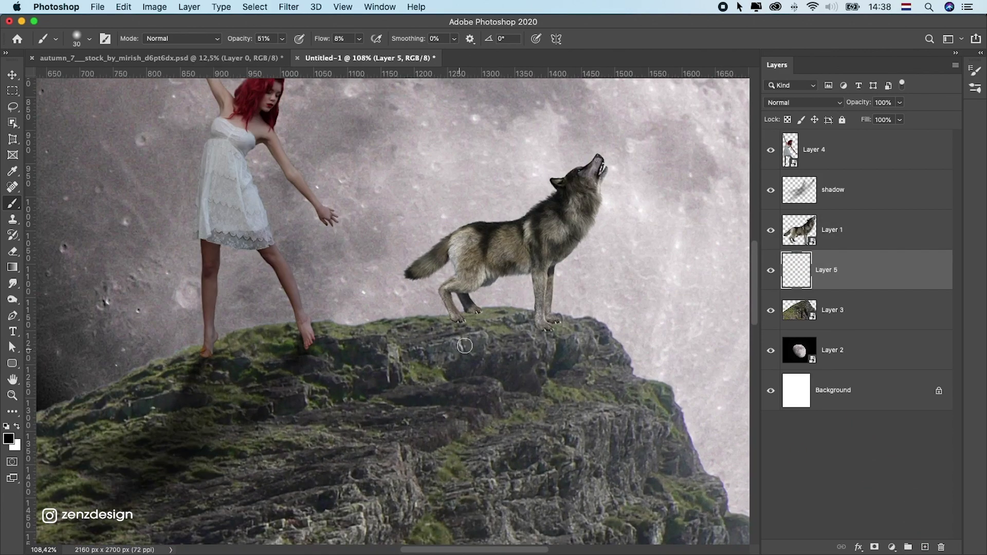
{"action": "key", "text": "p"}
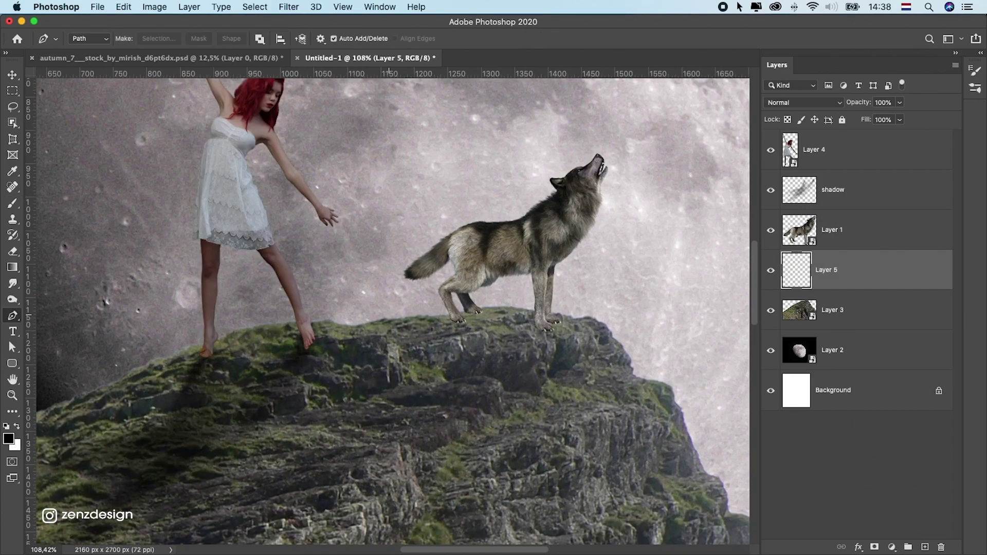
{"action": "left_click", "coordinate": [10, 206]}
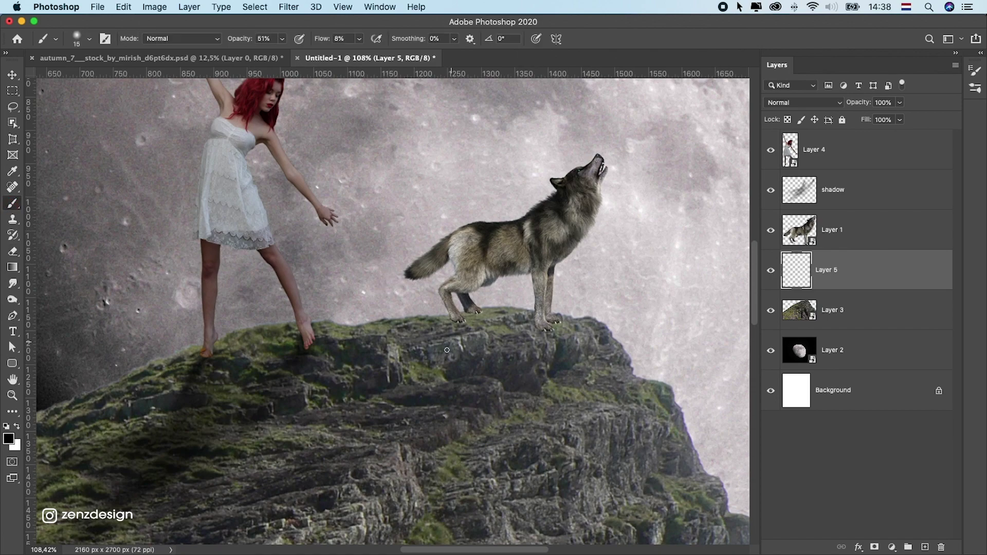
{"action": "key", "text": "bracketleft"}
{"action": "key", "text": "bracketleft"}
{"action": "left_click", "coordinate": [485, 322]}
{"action": "mouse_move", "coordinate": [465, 326]}
{"action": "left_mouse_down"}
{"action": "mouse_move", "coordinate": [534, 323]}
{"action": "mouse_move", "coordinate": [483, 330]}
{"action": "left_mouse_up"}
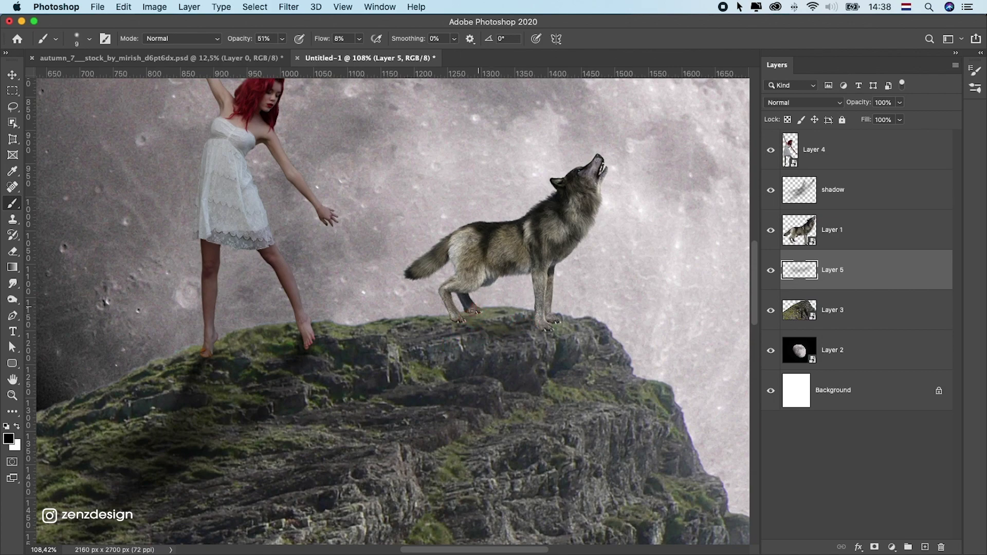
{"action": "left_click", "coordinate": [453, 326]}
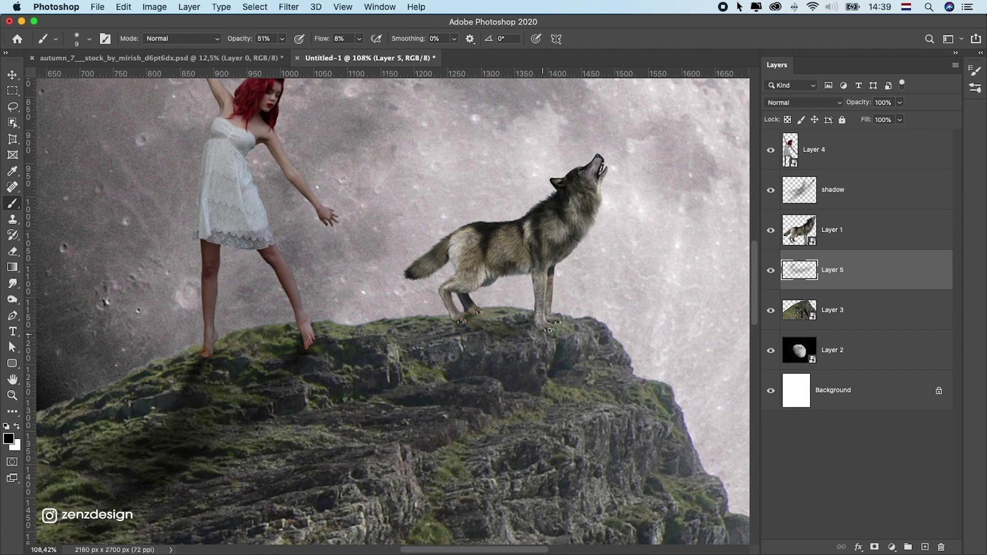
{"action": "left_click_drag", "start_coordinate": [553, 324], "coordinate": [535, 333]}
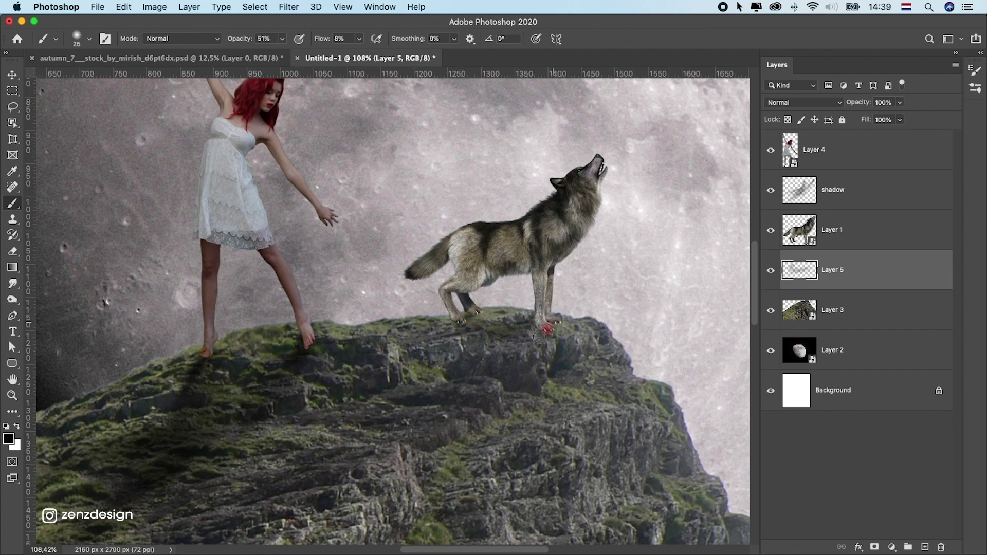
- Select the wolf's shadow layer together with the wolf layer
{"action": "left_click", "coordinate": [852, 295]}
{"action": "left_click", "coordinate": [845, 258]}
{"action": "left_click", "coordinate": [854, 238], "text": "shift"}
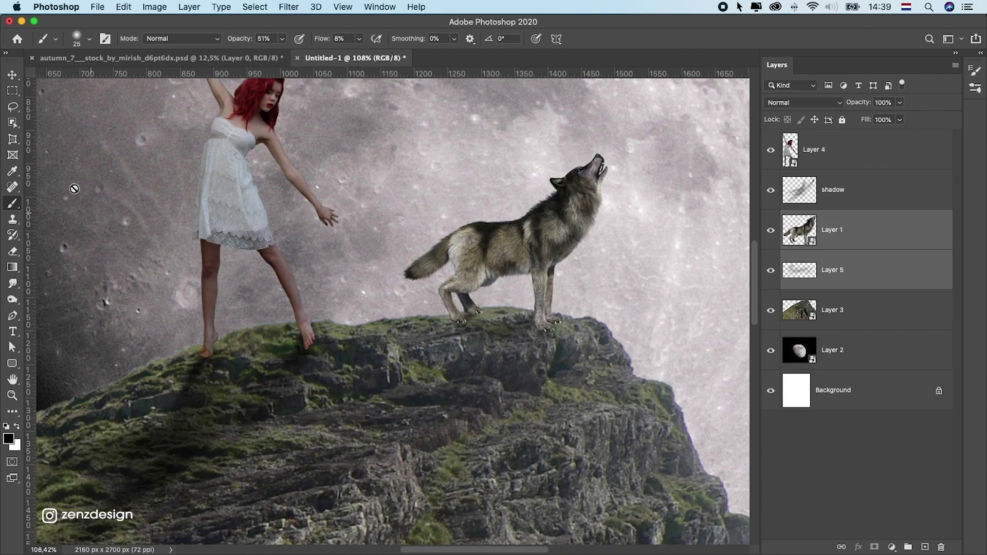
- Nudge, slightly tilt and lower the wolf with its shadow onto the ridge, applying the transform
{"action": "left_click", "coordinate": [12, 75]}
{"action": "left_click_drag", "start_coordinate": [476, 218], "coordinate": [466, 220]}
{"action": "key", "text": "ctrl+t"}
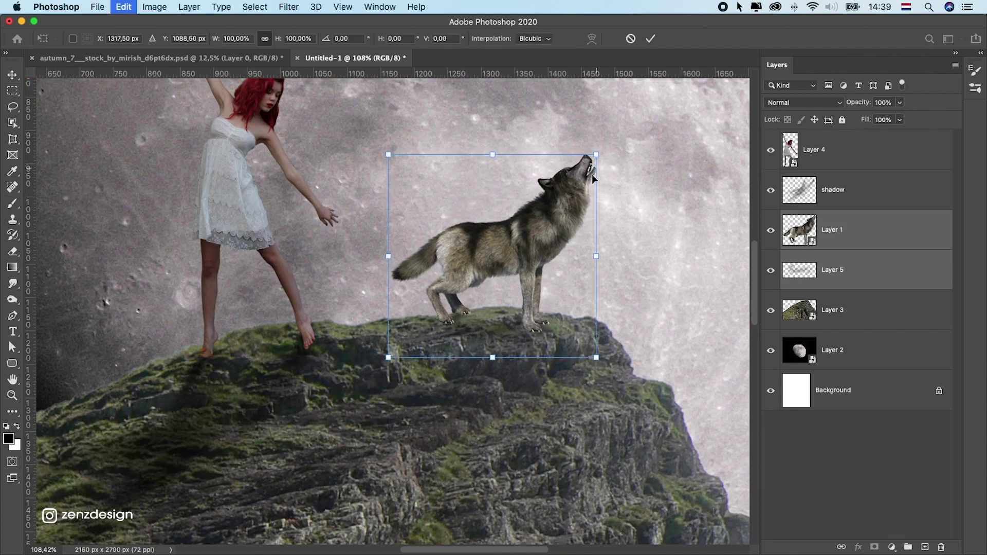
{"action": "left_click_drag", "start_coordinate": [596, 155], "coordinate": [548, 225]}
{"action": "key", "text": "Escape"}
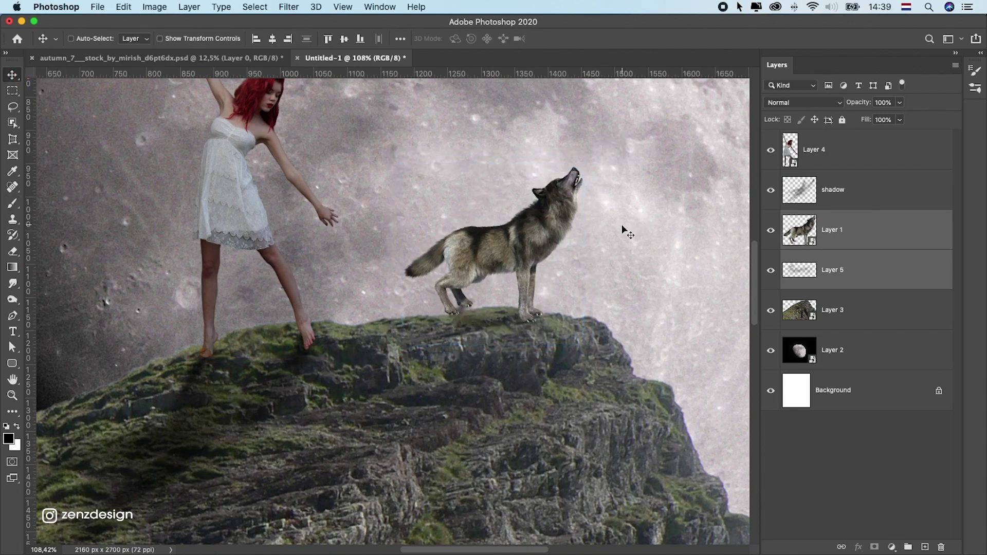
{"action": "key", "text": "ctrl+t"}
{"action": "left_click_drag", "start_coordinate": [631, 237], "coordinate": [637, 230]}
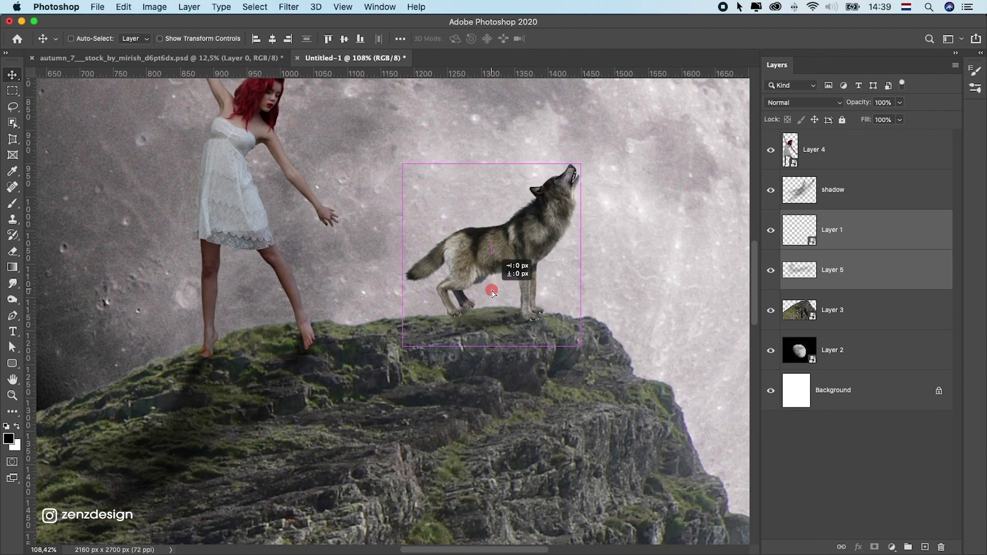
{"action": "left_click_drag", "start_coordinate": [494, 290], "coordinate": [494, 296]}
{"action": "key", "text": "Return"}
- Try a further rotation of the wolf, then undo and cancel it
{"action": "key", "text": "ctrl+t"}
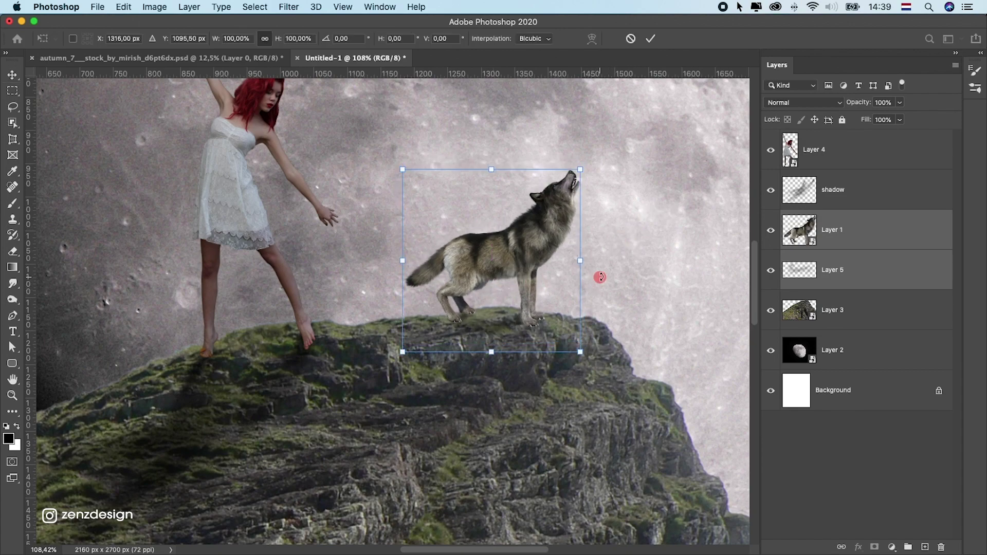
{"action": "left_click_drag", "start_coordinate": [597, 280], "coordinate": [608, 260]}
{"action": "key", "text": "ctrl+z"}
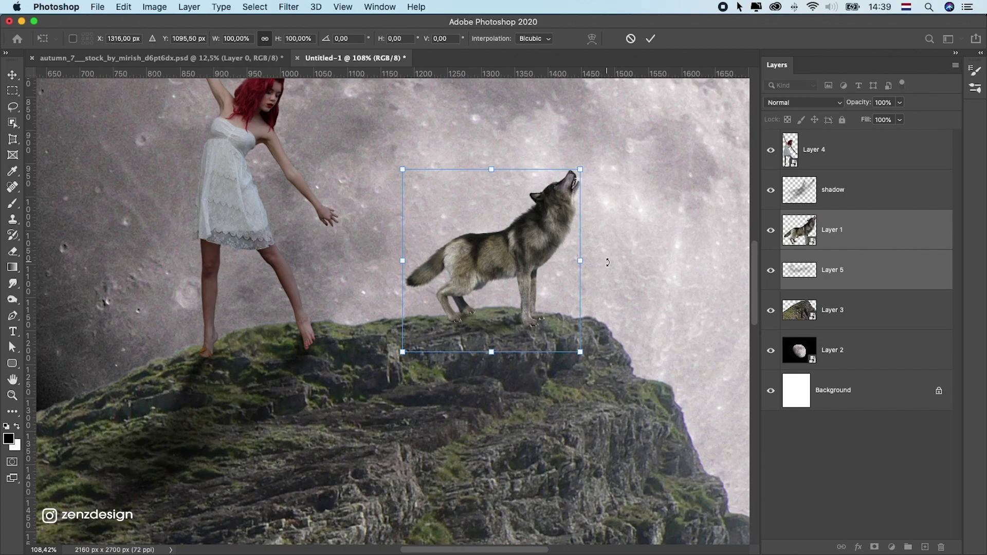
{"action": "key", "text": "Escape"}
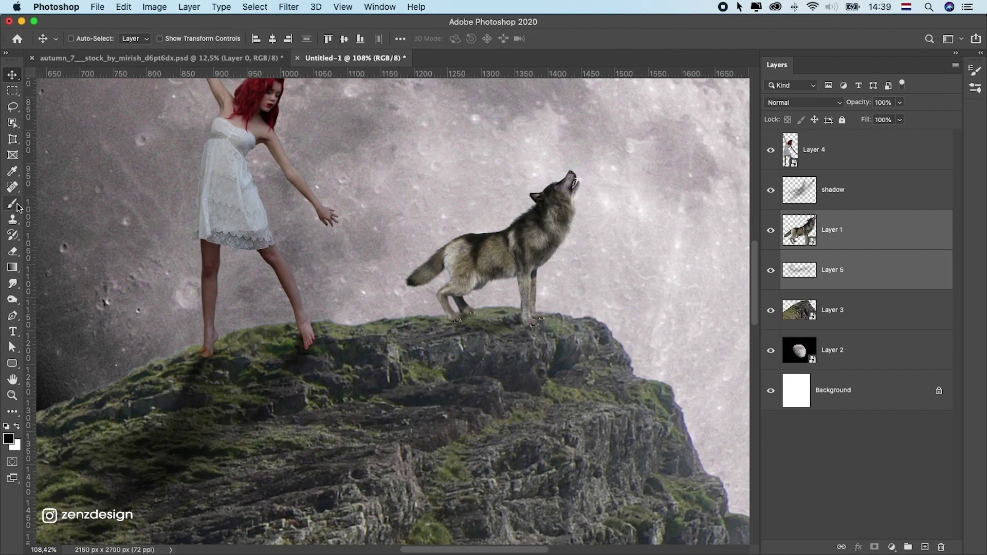
{"action": "left_click", "coordinate": [12, 203]}
- On the wolf's shadow layer, paint soft shadow near the wolf's feet
{"action": "left_click", "coordinate": [842, 286]}
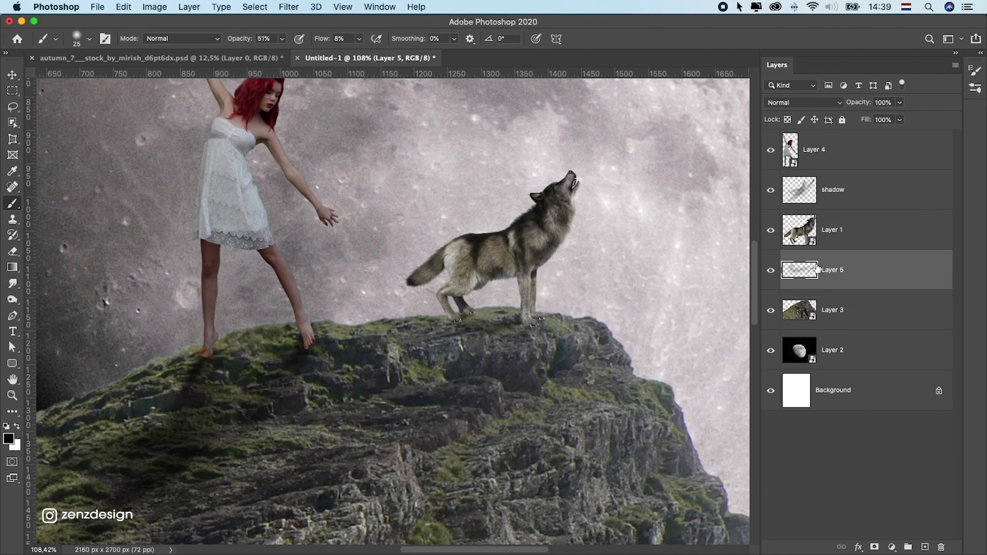
{"action": "key", "text": "ctrl+0"}
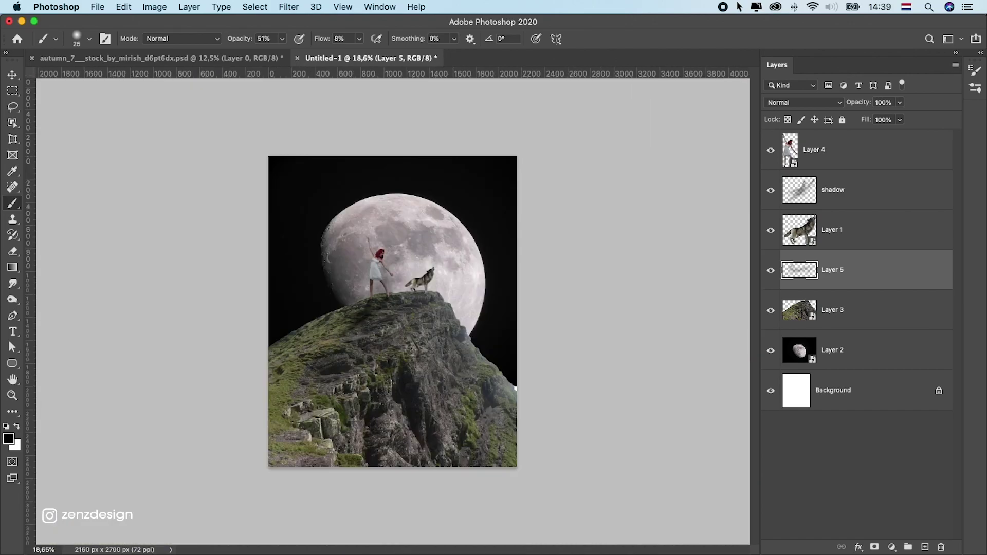
{"action": "scroll", "coordinate": [383, 311], "scroll_direction": "up", "scroll_amount": 2}
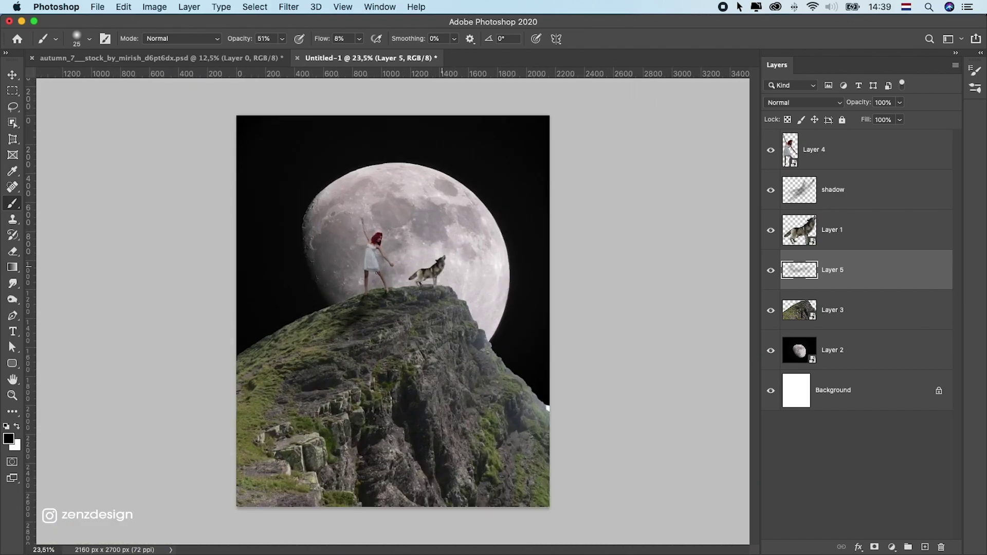
{"action": "scroll", "coordinate": [442, 262], "scroll_direction": "up", "scroll_amount": 2}
{"action": "scroll", "coordinate": [442, 262], "scroll_direction": "up", "scroll_amount": 5}
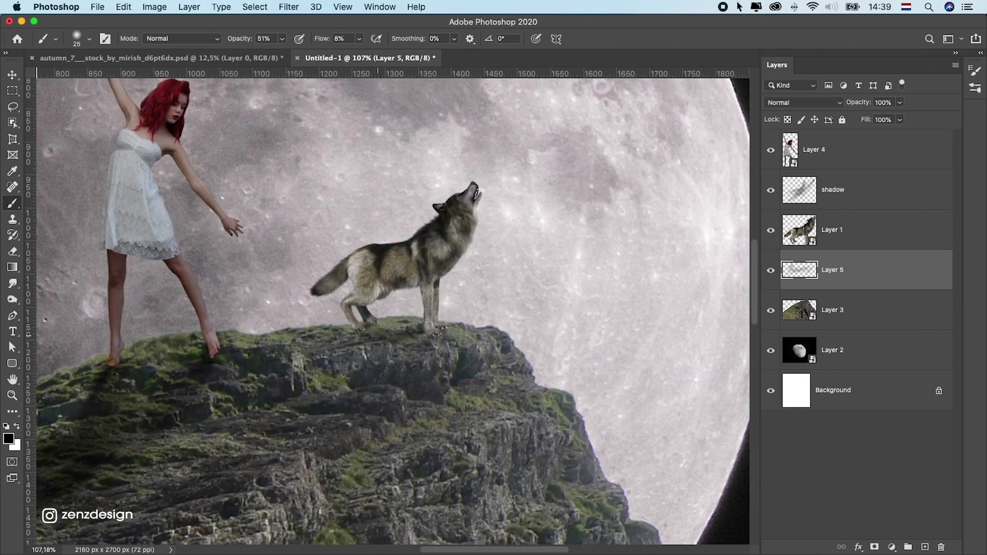
{"action": "scroll", "coordinate": [368, 335], "scroll_direction": "down", "scroll_amount": 3}
{"action": "scroll", "coordinate": [368, 335], "scroll_direction": "down", "scroll_amount": 3}
{"action": "scroll", "coordinate": [425, 177], "scroll_direction": "up", "scroll_amount": 5}
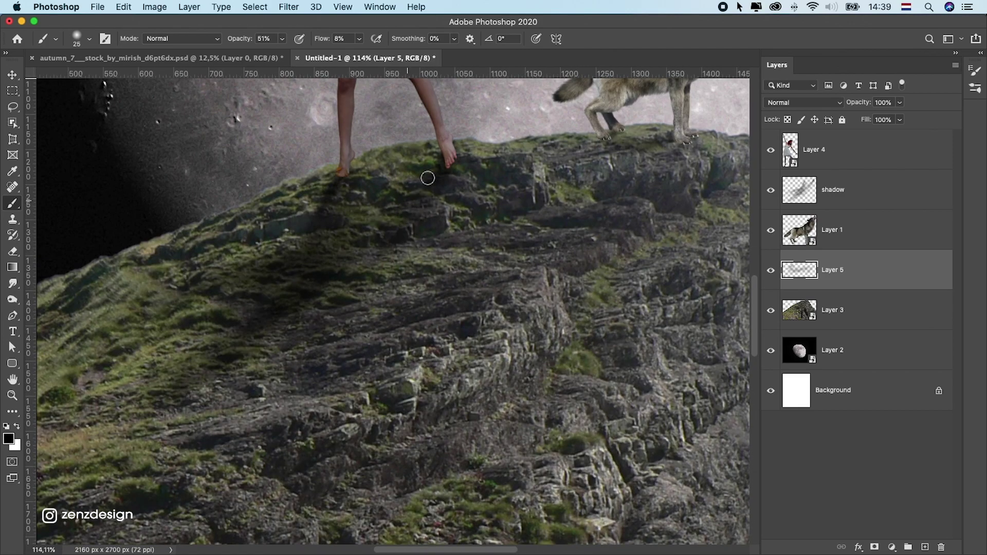
{"action": "scroll", "coordinate": [262, 429], "scroll_direction": "down", "scroll_amount": 2}
{"action": "scroll", "coordinate": [262, 428], "scroll_direction": "up", "scroll_amount": 1}
{"action": "scroll", "coordinate": [447, 298], "scroll_direction": "down", "scroll_amount": 4}
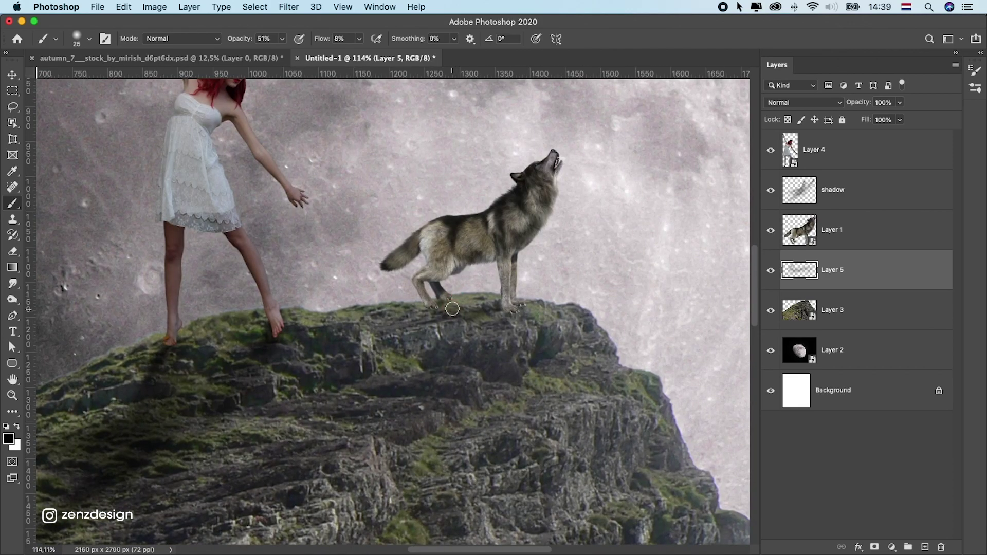
{"action": "mouse_move", "coordinate": [434, 309]}
{"action": "left_mouse_down"}
{"action": "mouse_move", "coordinate": [404, 342]}
{"action": "mouse_move", "coordinate": [461, 349]}
{"action": "mouse_move", "coordinate": [408, 376]}
{"action": "left_mouse_up"}
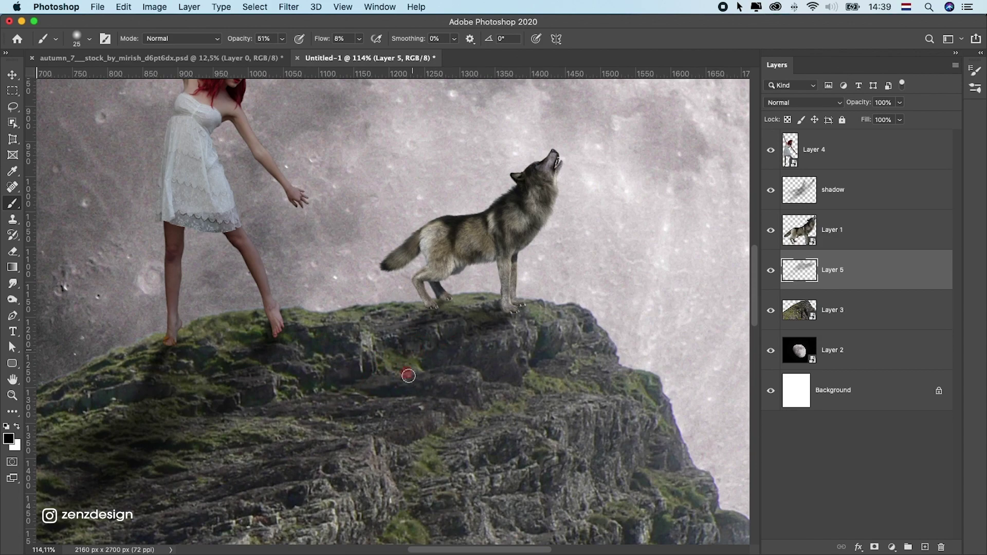
- Shade the cliff below the wolf with broader soft brush strokes
{"action": "mouse_move", "coordinate": [477, 356]}
{"action": "left_mouse_down"}
{"action": "mouse_move", "coordinate": [415, 384]}
{"action": "mouse_move", "coordinate": [523, 375]}
{"action": "left_mouse_up"}
{"action": "key", "text": "bracketright"}
{"action": "key", "text": "bracketright"}
{"action": "key", "text": "bracketright"}
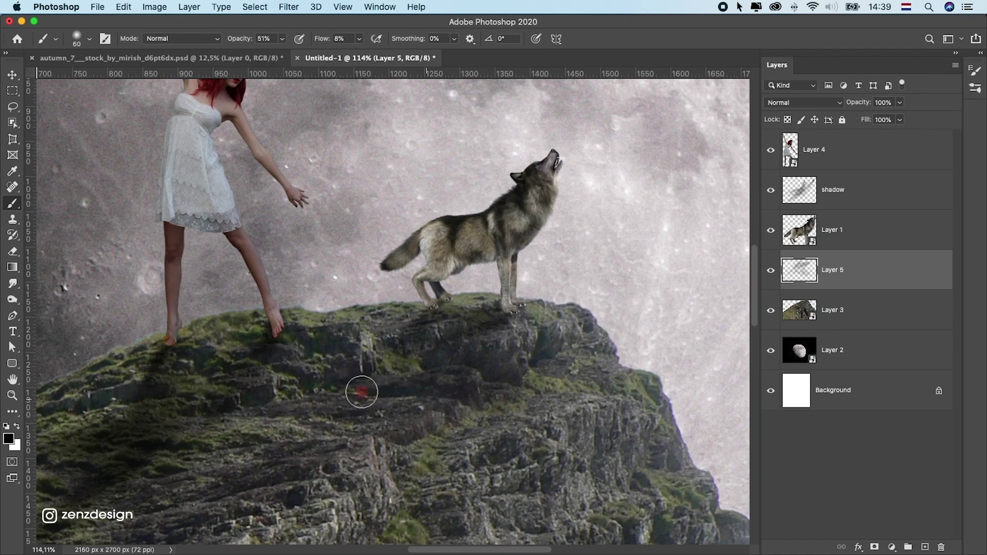
{"action": "left_click_drag", "start_coordinate": [361, 392], "coordinate": [406, 353]}
{"action": "mouse_move", "coordinate": [357, 375]}
{"action": "left_mouse_down"}
{"action": "mouse_move", "coordinate": [465, 373]}
{"action": "mouse_move", "coordinate": [340, 376]}
{"action": "mouse_move", "coordinate": [418, 390]}
{"action": "left_mouse_up"}
{"action": "key", "text": "bracketleft"}
{"action": "key", "text": "bracketleft"}
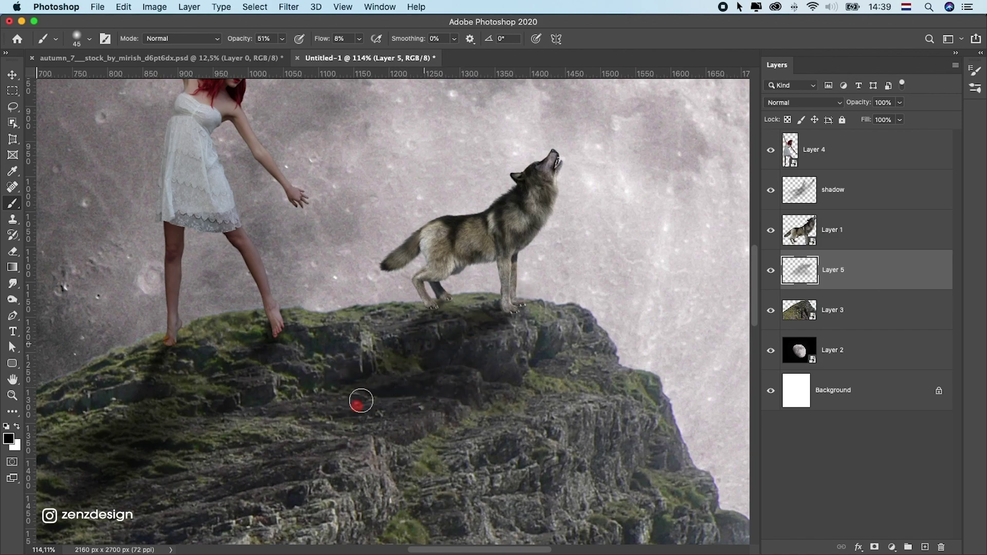
{"action": "mouse_move", "coordinate": [359, 402]}
{"action": "left_mouse_down"}
{"action": "mouse_move", "coordinate": [446, 320]}
{"action": "mouse_move", "coordinate": [445, 375]}
{"action": "left_mouse_up"}
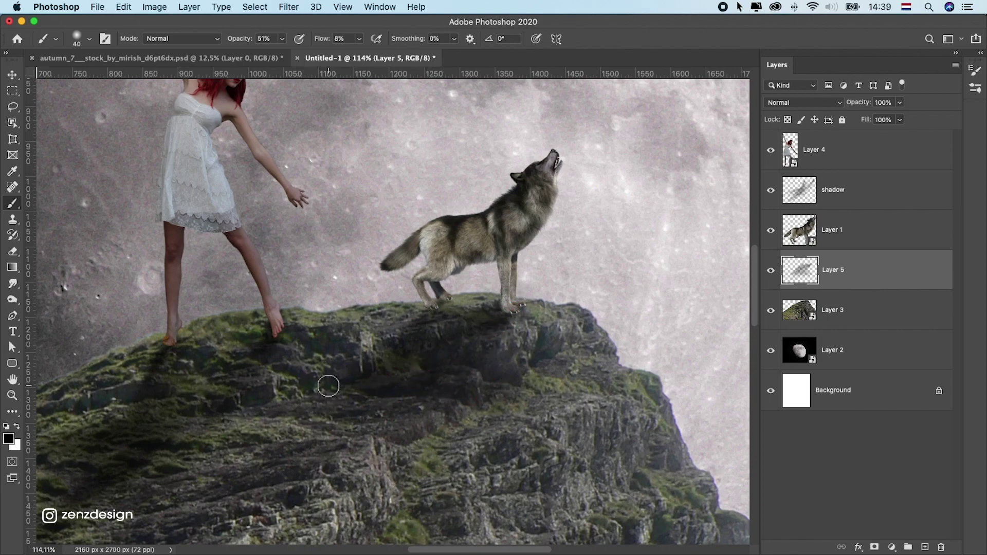
- On the woman's shadow layer, paint a diagonal shadow from her feet, undoing a stray dab
{"action": "left_click", "coordinate": [851, 199]}
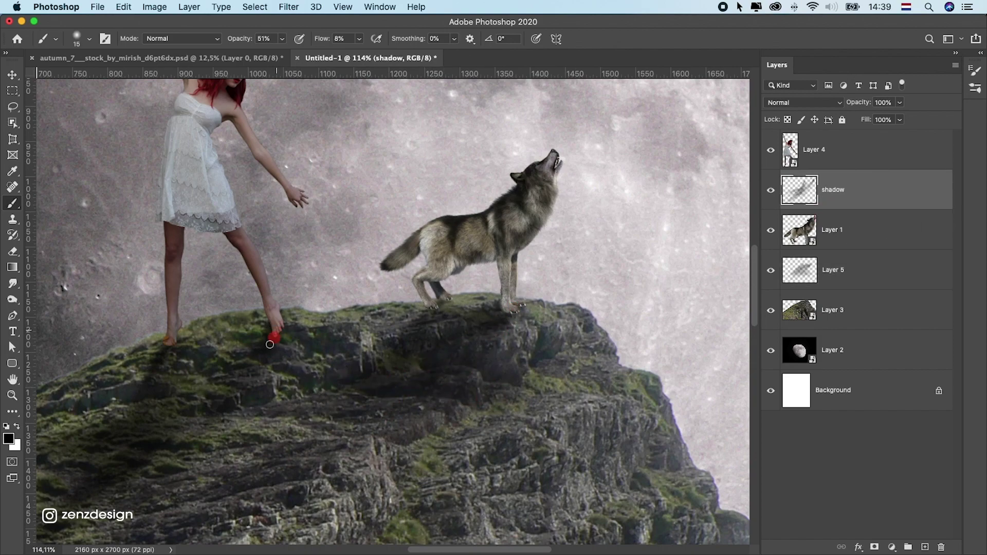
{"action": "key", "text": "bracketright"}
{"action": "key", "text": "bracketright"}
{"action": "left_click_drag", "start_coordinate": [262, 357], "coordinate": [111, 498]}
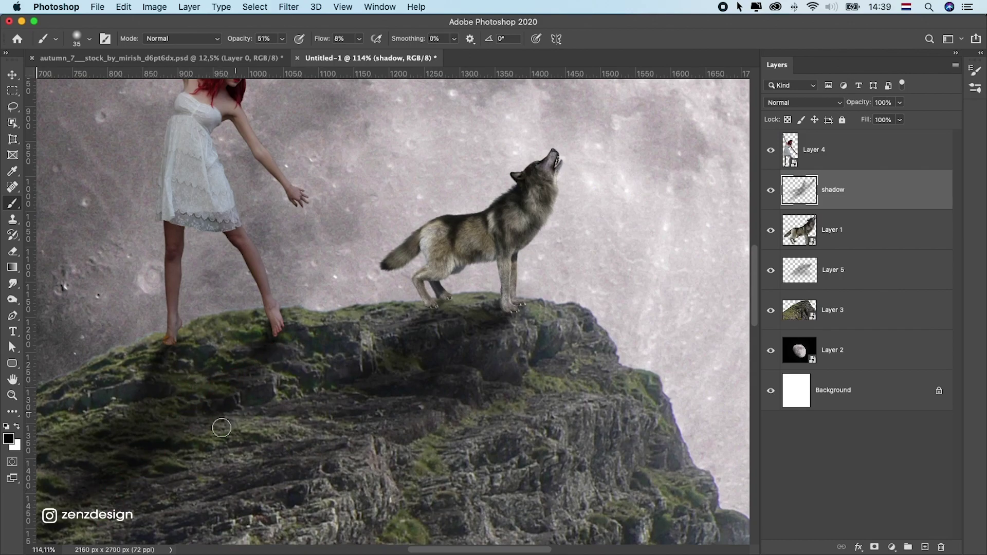
{"action": "scroll", "coordinate": [282, 368], "scroll_direction": "down", "scroll_amount": 2}
{"action": "scroll", "coordinate": [282, 367], "scroll_direction": "down", "scroll_amount": 5}
{"action": "scroll", "coordinate": [339, 324], "scroll_direction": "up", "scroll_amount": 2}
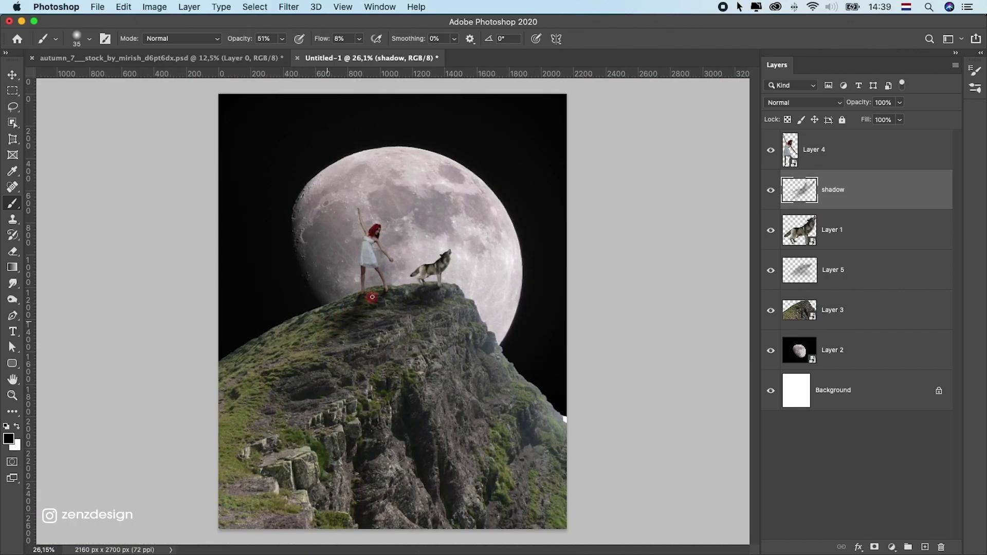
{"action": "left_click", "coordinate": [468, 293]}
{"action": "scroll", "coordinate": [507, 265], "scroll_direction": "up", "scroll_amount": 2}
{"action": "key", "text": "super+z"}
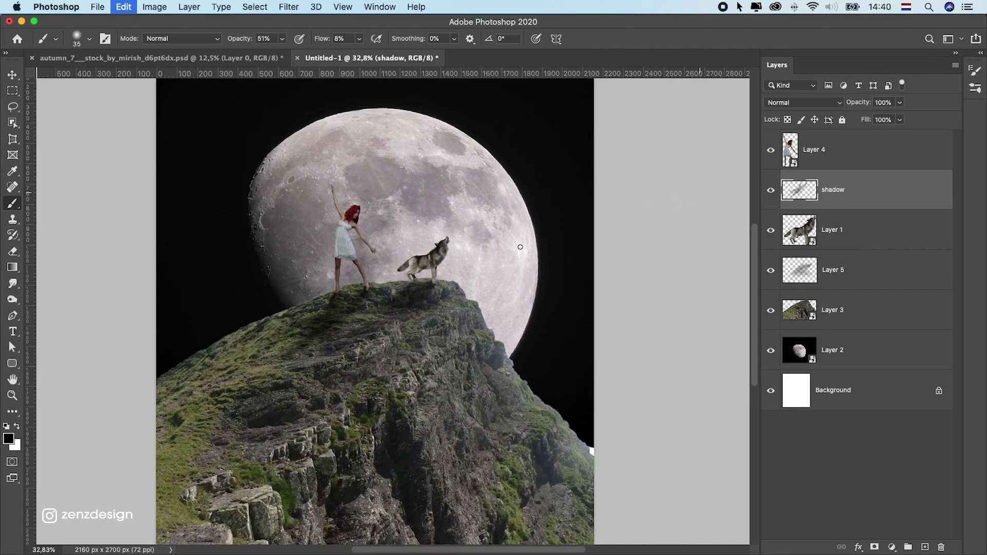
{"action": "scroll", "coordinate": [494, 261], "scroll_direction": "up", "scroll_amount": 1}
{"action": "left_click", "coordinate": [13, 75]}
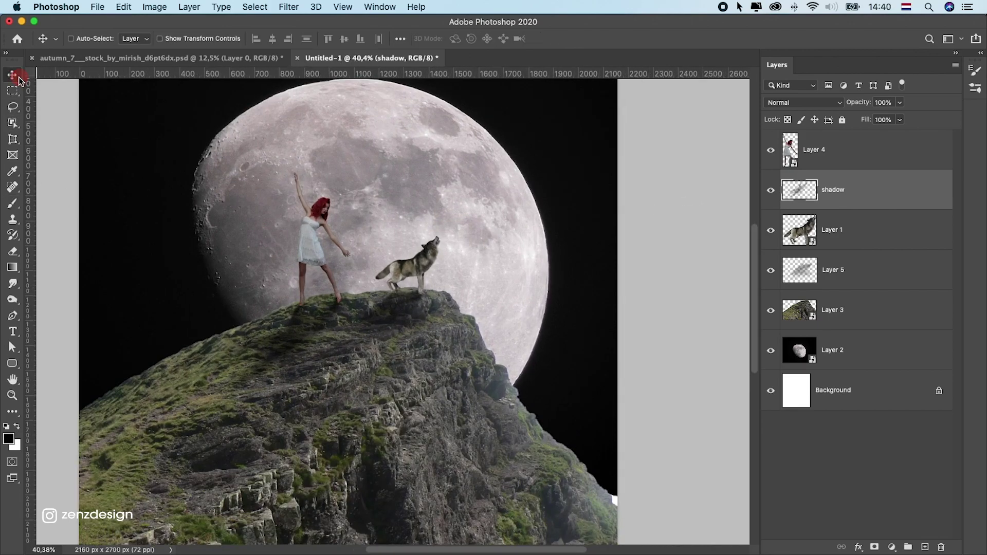
- Add a Curves adjustment clipped to Layer 3, lowering its top point to output 100
{"action": "left_click_drag", "start_coordinate": [438, 284], "coordinate": [423, 196]}
{"action": "left_click", "coordinate": [810, 310]}
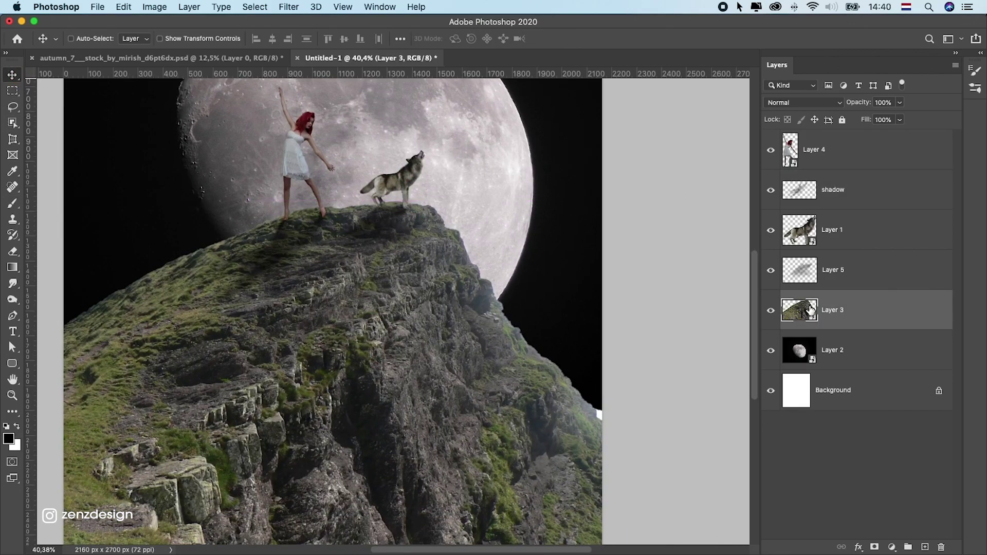
{"action": "left_click", "coordinate": [886, 547]}
{"action": "left_click", "coordinate": [945, 375]}
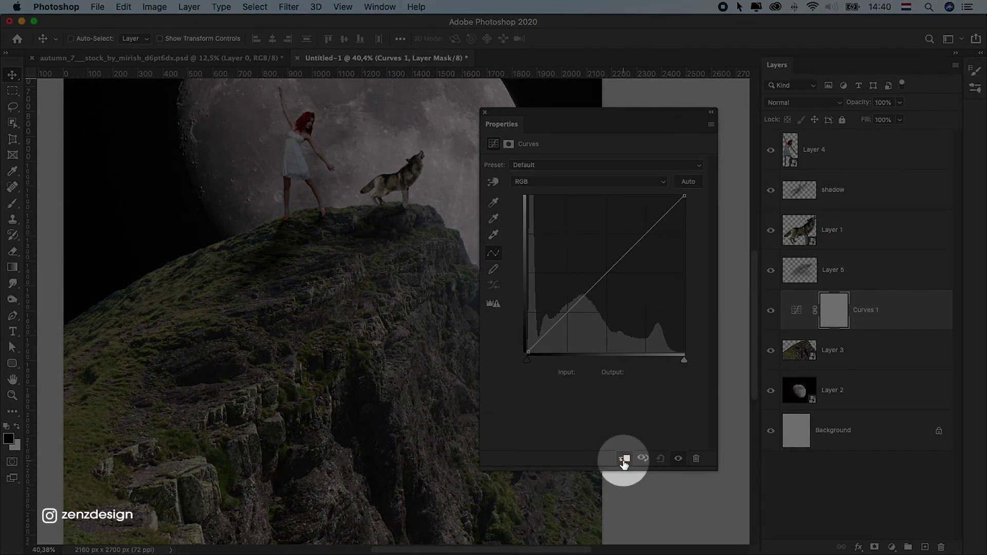
{"action": "left_click", "coordinate": [624, 459]}
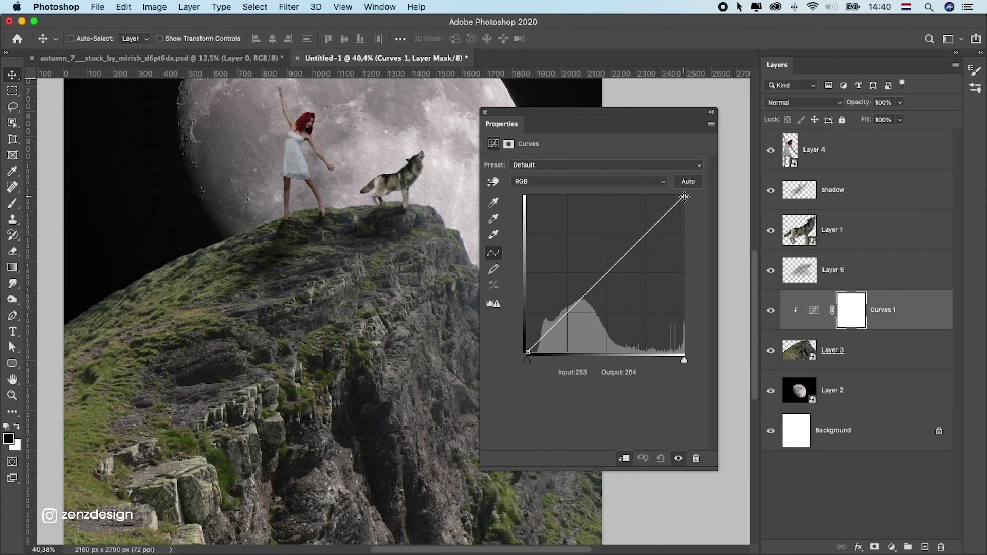
{"action": "left_click_drag", "start_coordinate": [685, 198], "coordinate": [684, 291]}
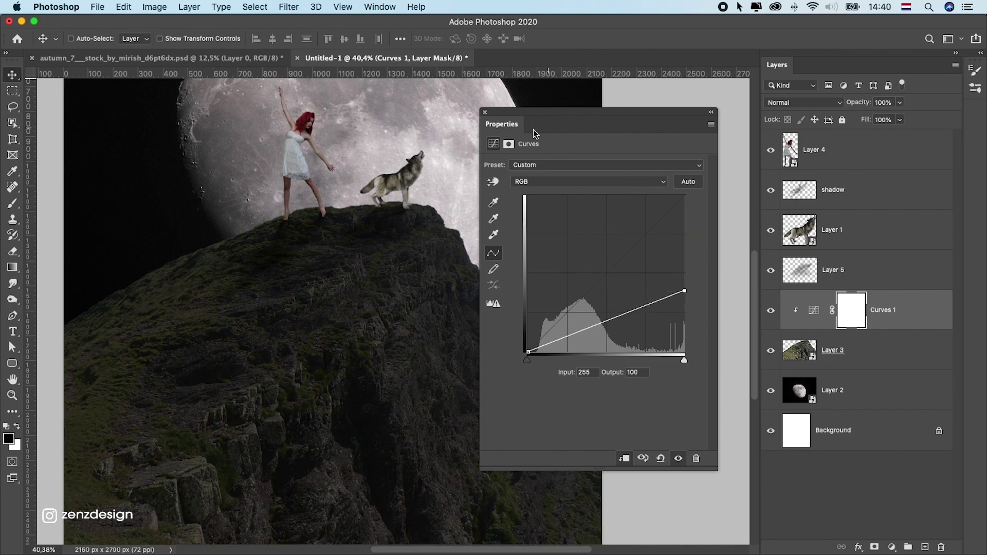
- Set up a slightly larger Brush at 100% opacity for painting the Curves 1 mask
{"action": "left_click", "coordinate": [484, 112]}
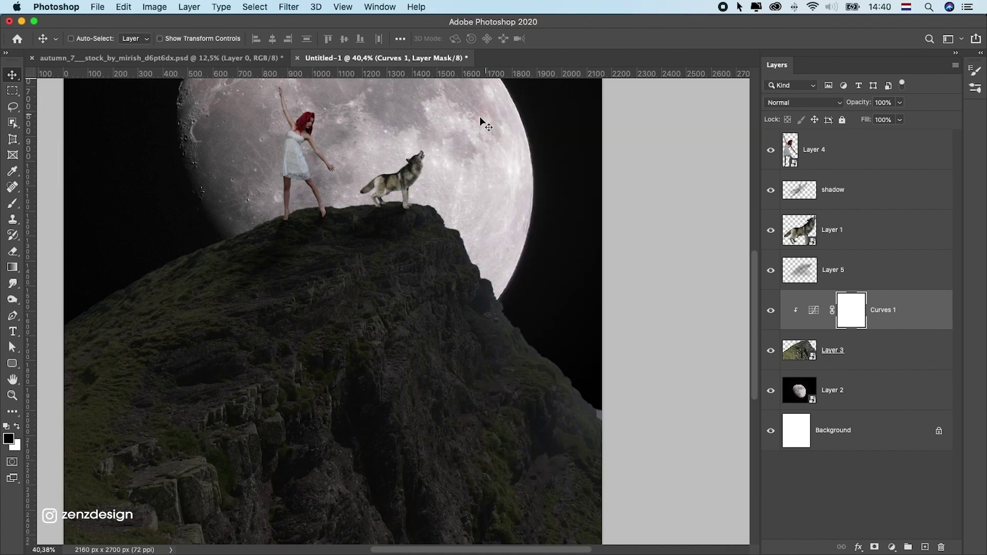
{"action": "scroll", "coordinate": [442, 219], "scroll_direction": "up", "scroll_amount": 2}
{"action": "left_click", "coordinate": [21, 206]}
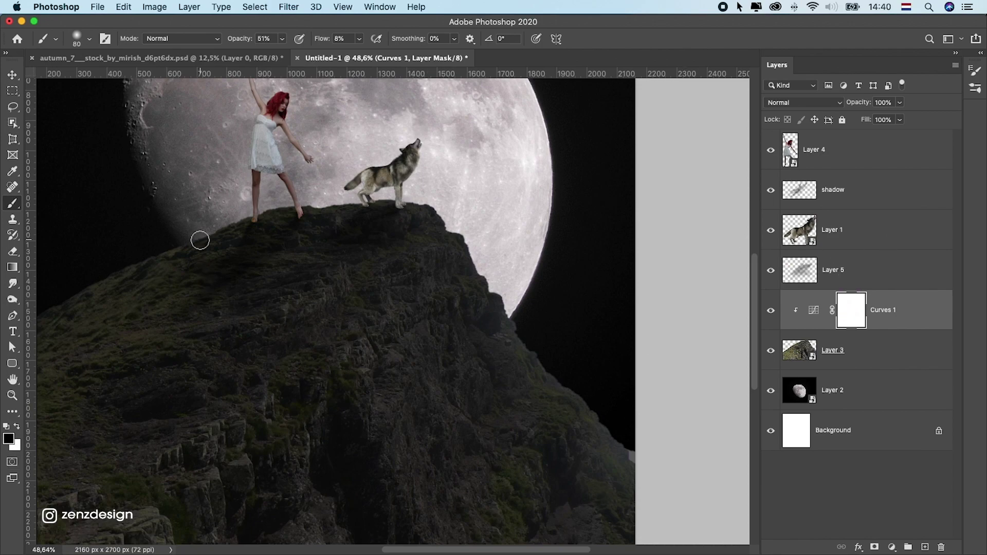
{"action": "key", "text": "bracketright"}
{"action": "left_click", "coordinate": [282, 39]}
{"action": "left_click_drag", "start_coordinate": [280, 53], "coordinate": [309, 53]}
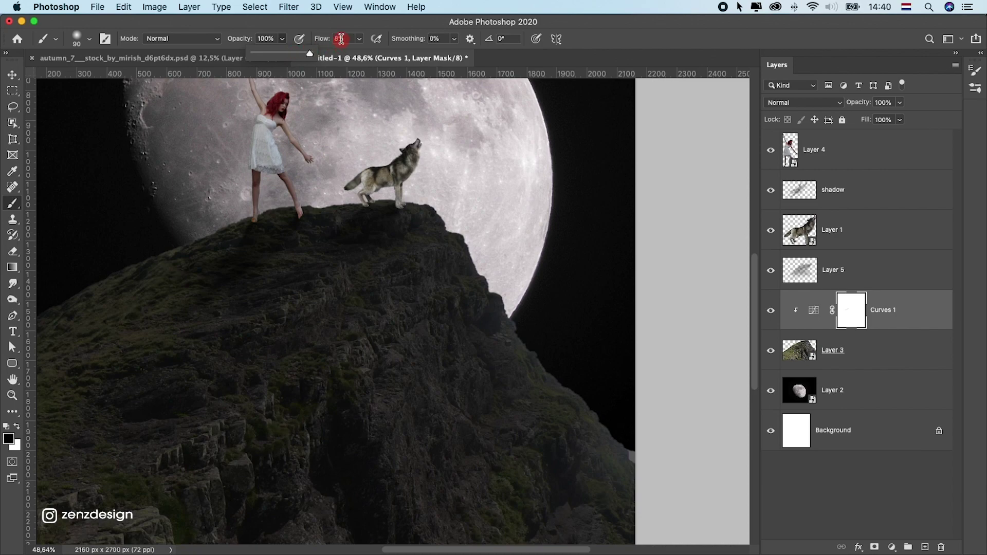
{"action": "type", "text": "100"}
- Paint black on the mask along the rock's left rim to restore its brightness
{"action": "left_click_drag", "start_coordinate": [168, 236], "coordinate": [233, 206]}
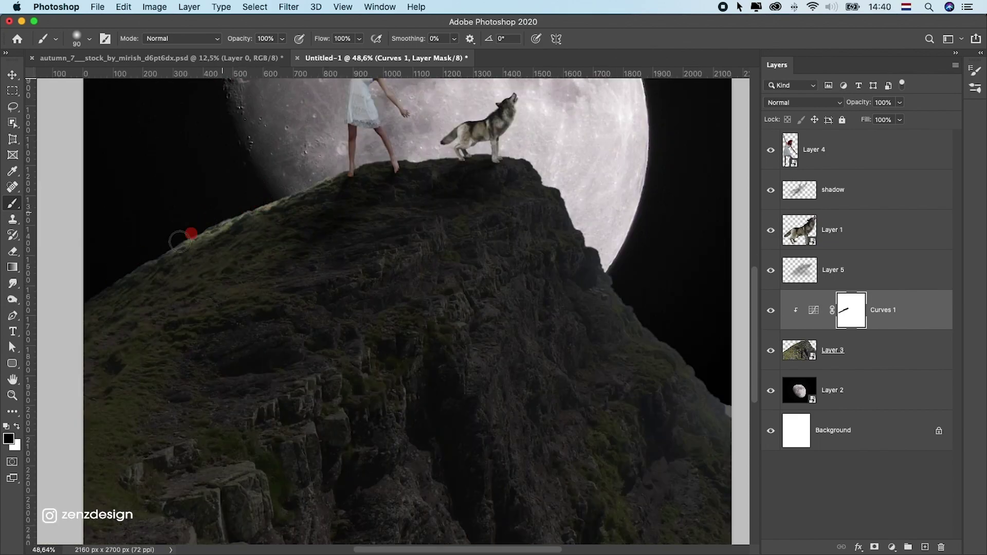
{"action": "left_click_drag", "start_coordinate": [180, 241], "coordinate": [90, 285]}
{"action": "key", "text": "bracketright"}
{"action": "key", "text": "bracketright"}
{"action": "key", "text": "bracketright"}
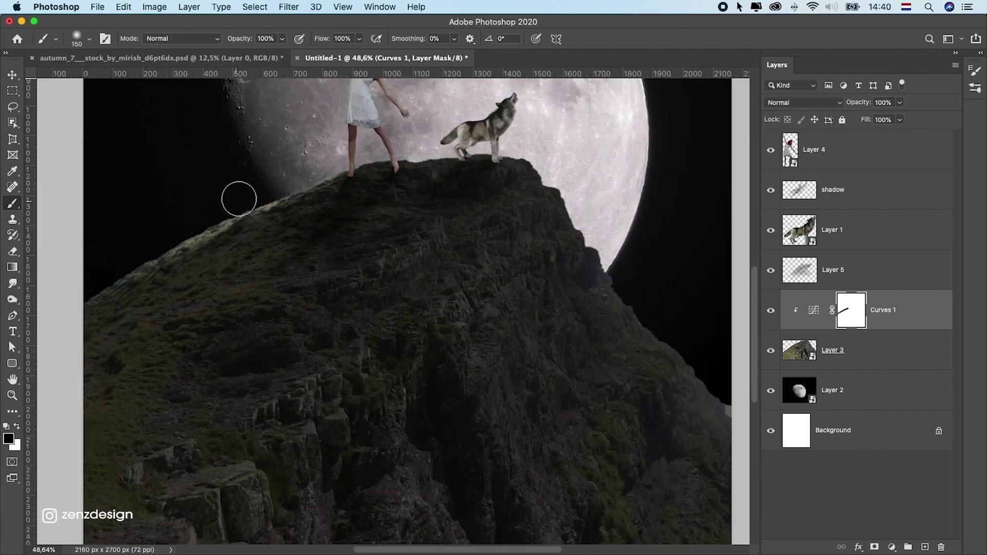
{"action": "left_click_drag", "start_coordinate": [239, 199], "coordinate": [165, 276]}
{"action": "key", "text": "bracketright"}
{"action": "mouse_move", "coordinate": [103, 329]}
{"action": "left_mouse_down"}
{"action": "mouse_move", "coordinate": [335, 134]}
{"action": "mouse_move", "coordinate": [232, 216]}
{"action": "left_mouse_up"}
{"action": "key", "text": "bracketleft"}
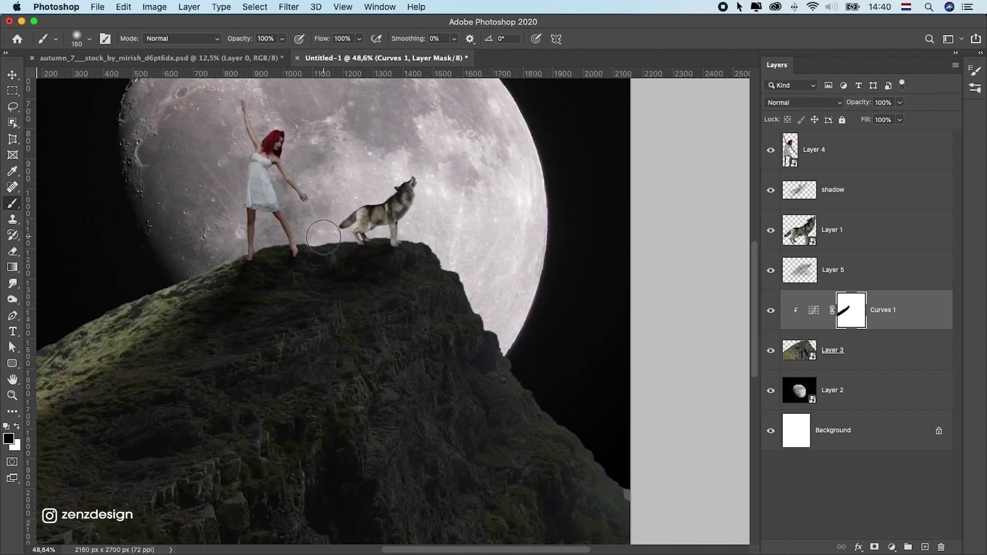
{"action": "key", "text": "bracketleft"}
{"action": "key", "text": "bracketleft"}
{"action": "key", "text": "bracketleft"}
- Brighten rock edges by the wolf's legs, near the girl's feet, and along the right edge
{"action": "left_click", "coordinate": [346, 236]}
{"action": "key", "text": "bracketleft"}
{"action": "key", "text": "bracketleft"}
{"action": "key", "text": "bracketleft"}
{"action": "left_click_drag", "start_coordinate": [313, 246], "coordinate": [264, 252]}
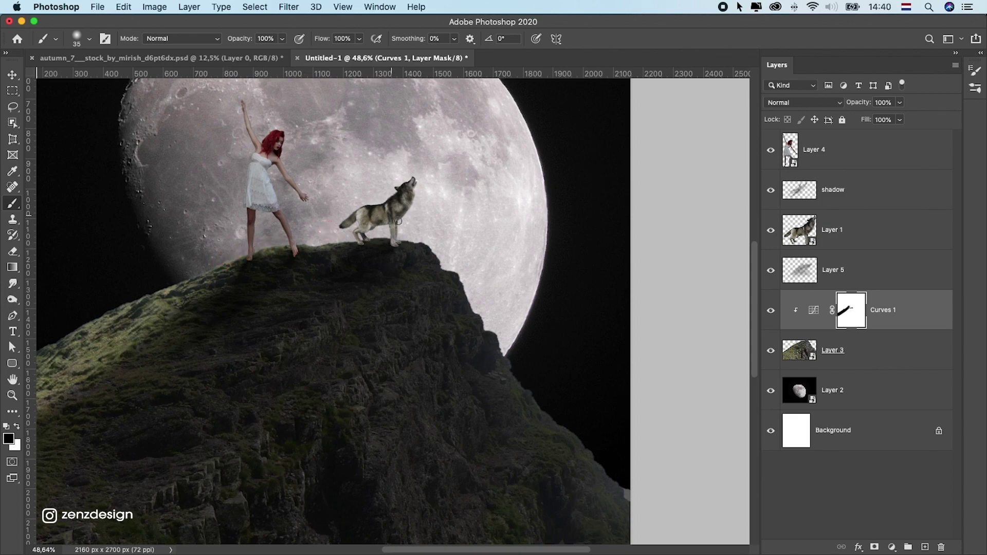
{"action": "left_click_drag", "start_coordinate": [350, 239], "coordinate": [409, 229]}
{"action": "key", "text": "bracketright"}
{"action": "key", "text": "bracketright"}
{"action": "key", "text": "bracketright"}
{"action": "left_click_drag", "start_coordinate": [448, 273], "coordinate": [500, 334]}
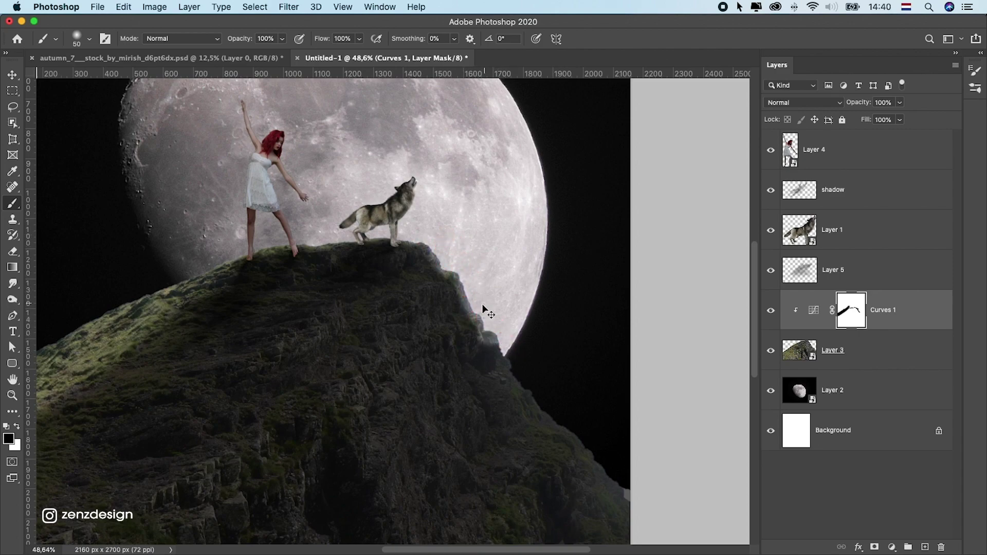
{"action": "key", "text": "ctrl+z"}
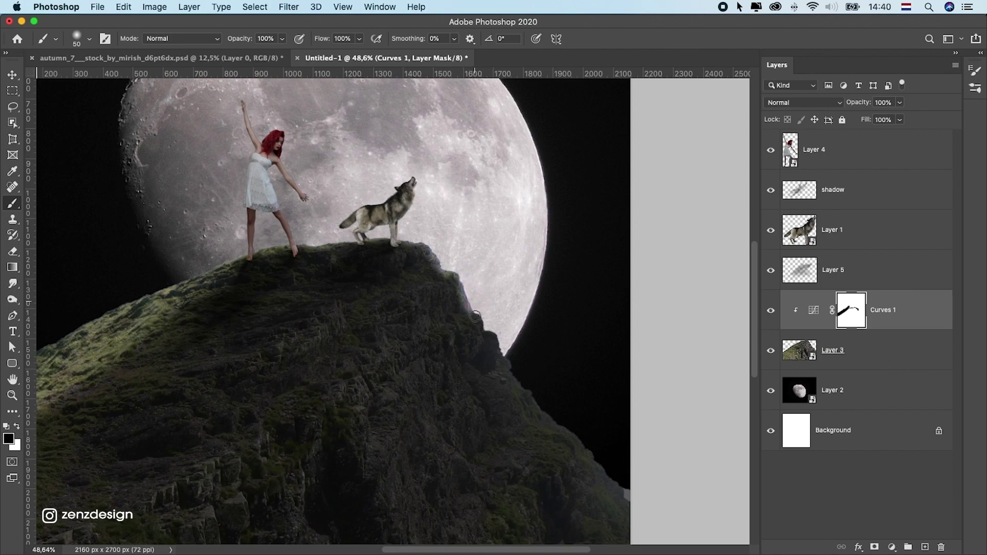
{"action": "mouse_move", "coordinate": [475, 316]}
{"action": "left_mouse_down"}
{"action": "mouse_move", "coordinate": [513, 348]}
{"action": "mouse_move", "coordinate": [504, 346]}
{"action": "mouse_move", "coordinate": [551, 410]}
{"action": "mouse_move", "coordinate": [554, 461]}
{"action": "mouse_move", "coordinate": [622, 467]}
{"action": "mouse_move", "coordinate": [628, 486]}
{"action": "left_mouse_up"}
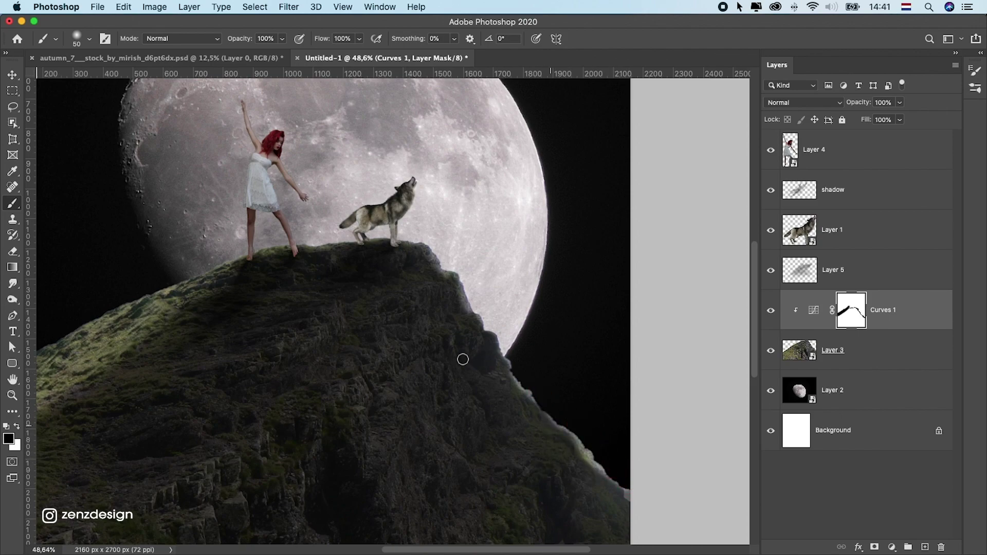
- Fit the image in the window and move the layer selection up toward the girl
{"action": "key", "text": "super+0"}
{"action": "scroll", "coordinate": [451, 276], "scroll_direction": "up", "scroll_amount": 1}
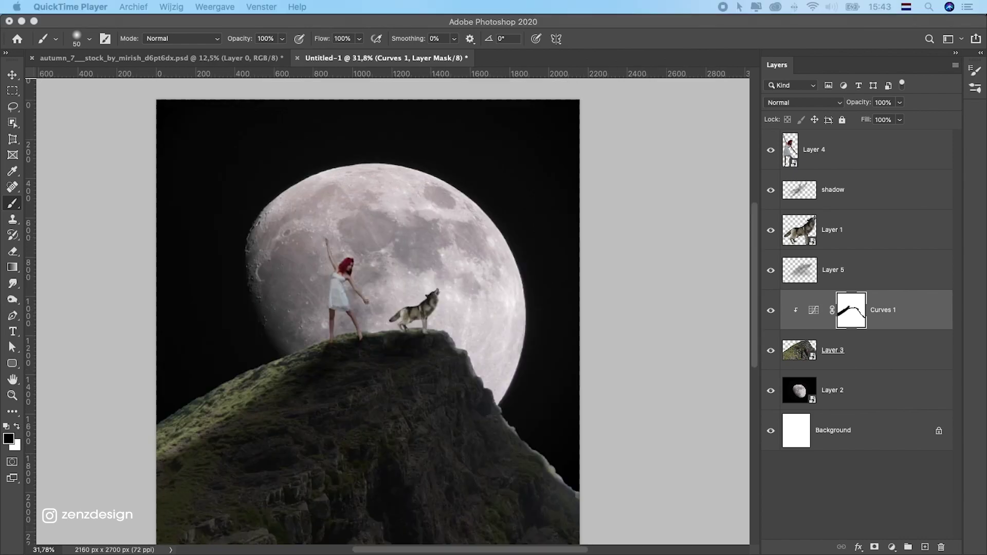
{"action": "left_click", "coordinate": [405, 380]}
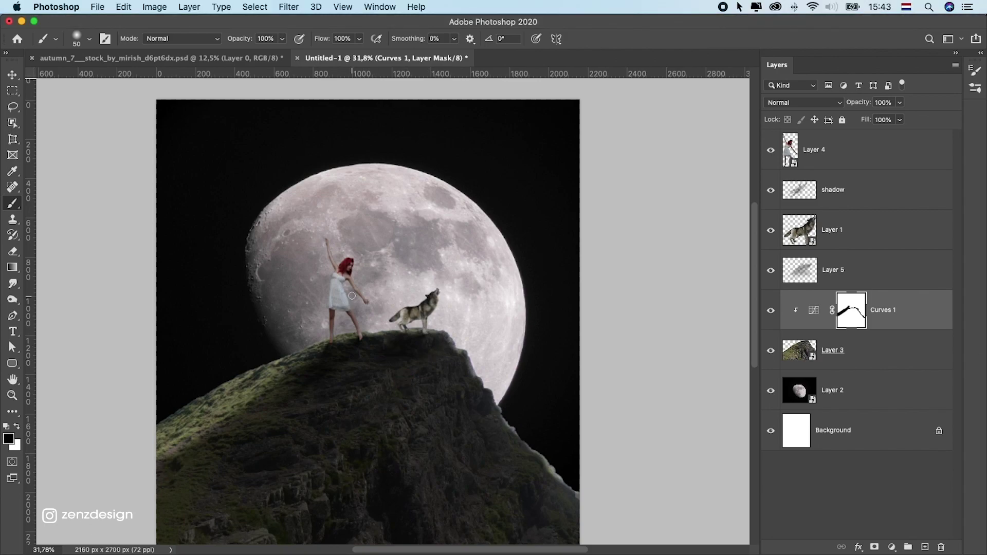
{"action": "scroll", "coordinate": [436, 367], "scroll_direction": "up", "scroll_amount": 3}
{"action": "scroll", "coordinate": [329, 289], "scroll_direction": "up", "scroll_amount": 2}
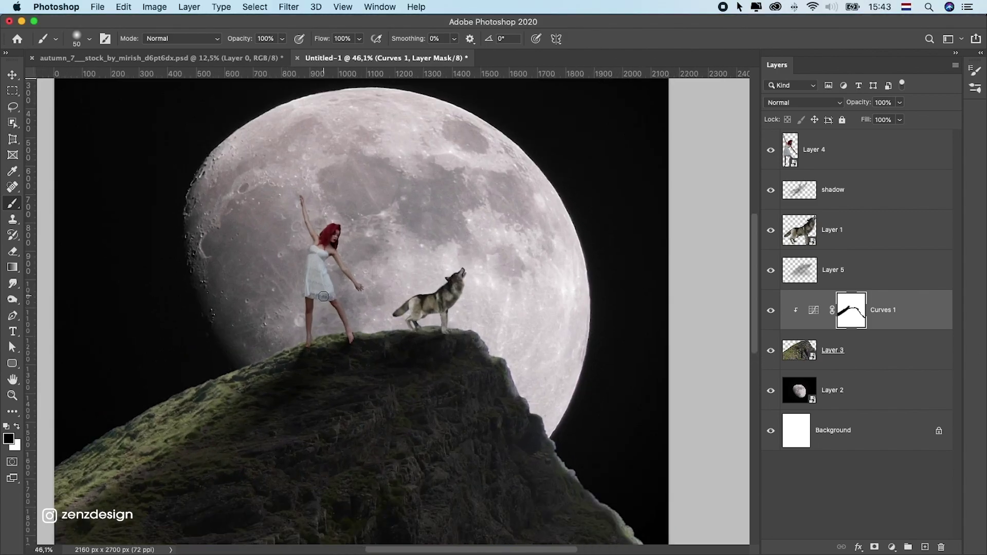
{"action": "left_click", "coordinate": [836, 267]}
{"action": "left_click", "coordinate": [831, 229]}
- Add a Curves adjustment clipped to Layer 4, lowering its top point to darken the girl
{"action": "left_click", "coordinate": [829, 154]}
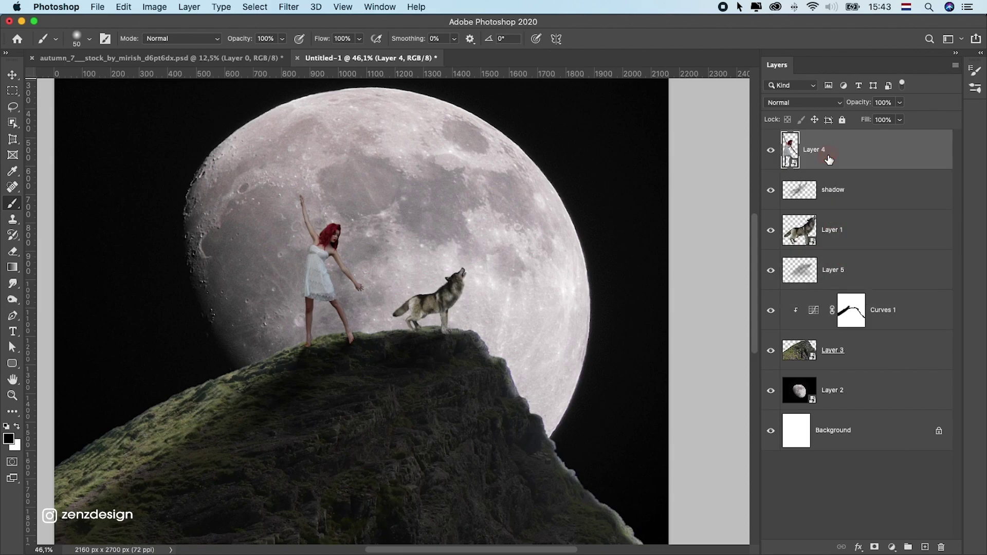
{"action": "left_click", "coordinate": [892, 547]}
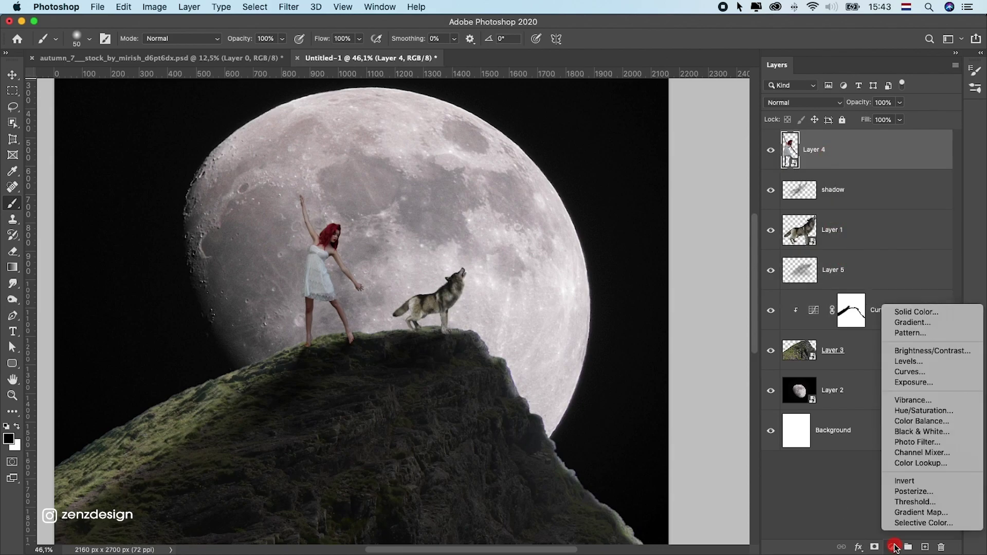
{"action": "left_click", "coordinate": [904, 370]}
{"action": "left_click", "coordinate": [624, 458]}
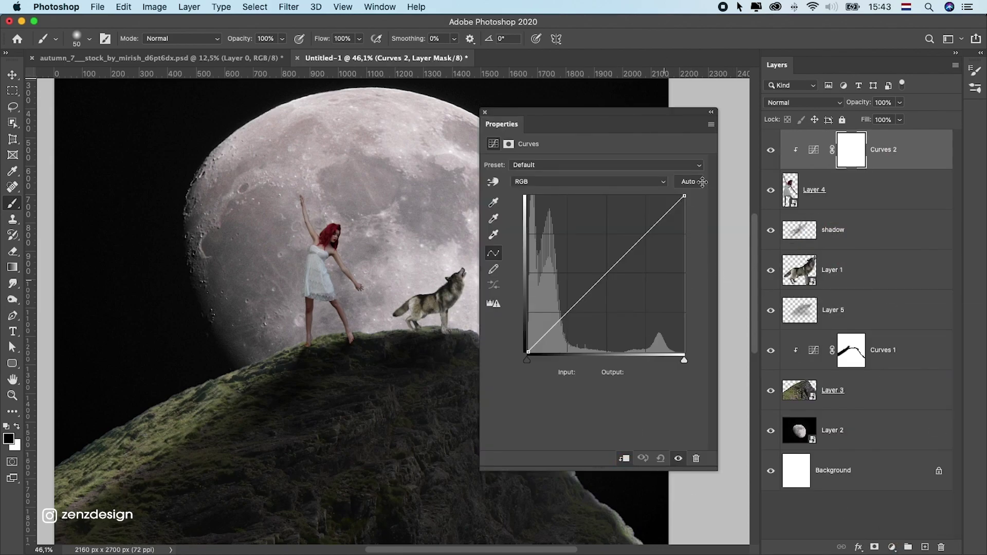
{"action": "left_click_drag", "start_coordinate": [684, 198], "coordinate": [689, 278]}
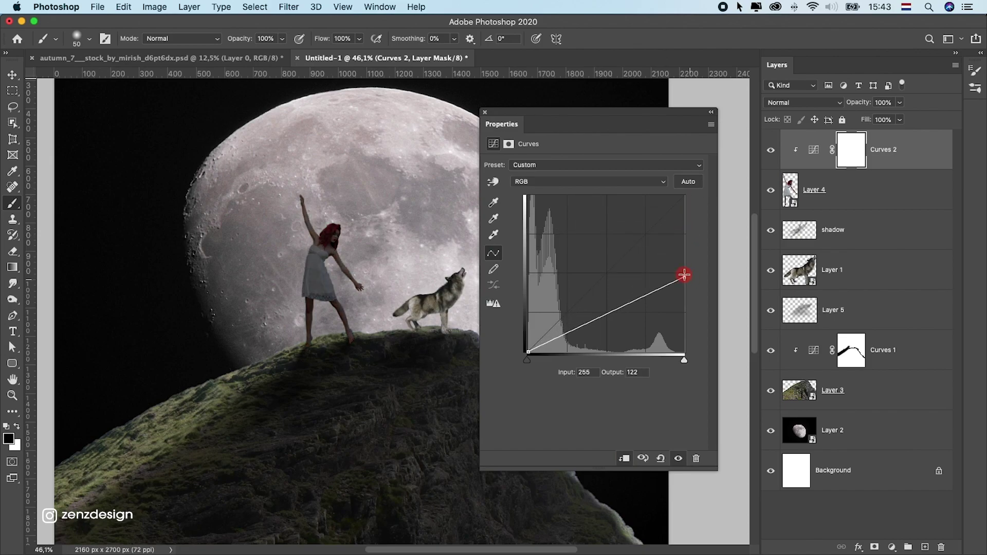
{"action": "left_click", "coordinate": [483, 113]}
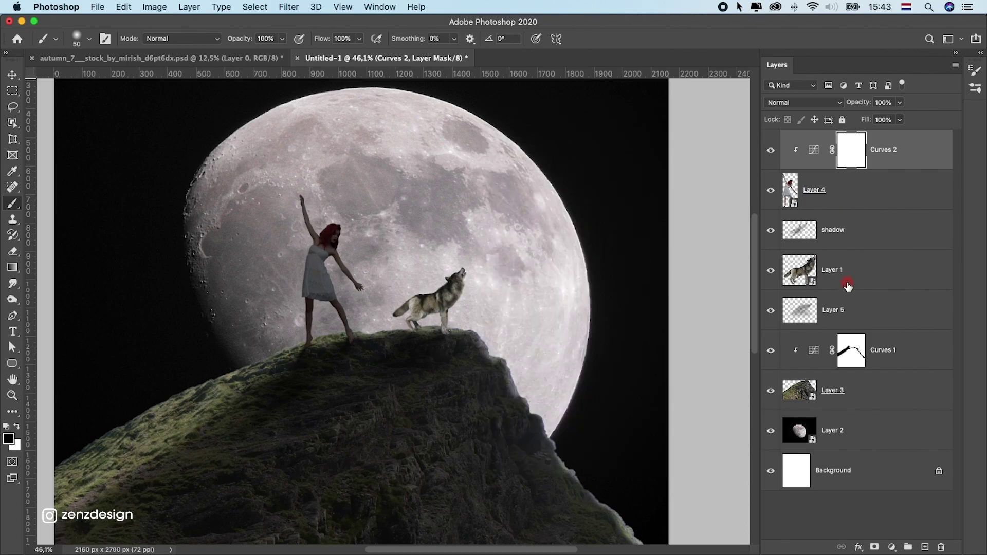
- Add a Curves adjustment clipped to Layer 1, mapping 255 to 117 to darken the wolf
{"action": "left_click", "coordinate": [847, 286]}
{"action": "left_click", "coordinate": [892, 547]}
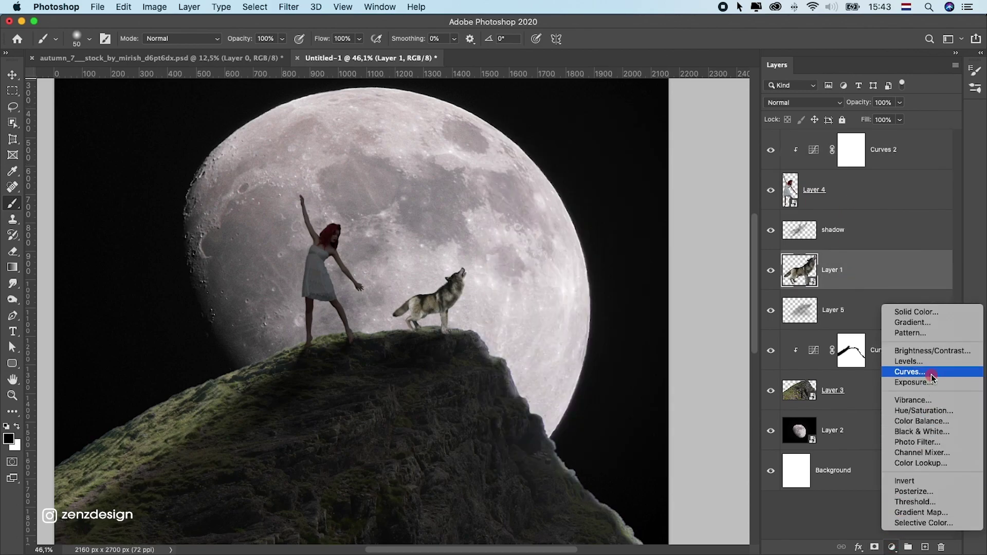
{"action": "left_click", "coordinate": [933, 378]}
{"action": "left_click", "coordinate": [624, 458]}
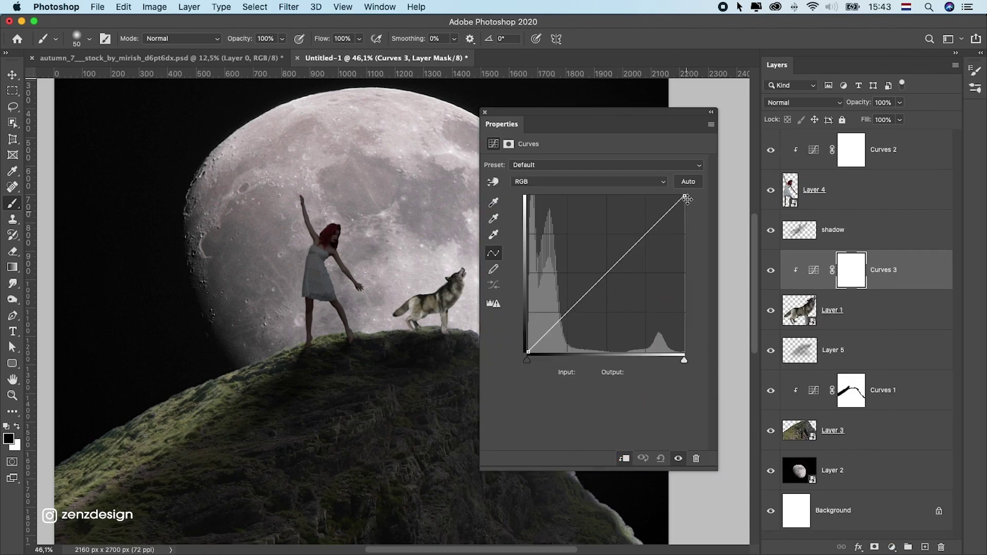
{"action": "mouse_move", "coordinate": [686, 199]}
{"action": "left_mouse_down"}
{"action": "mouse_move", "coordinate": [700, 293]}
{"action": "mouse_move", "coordinate": [683, 247]}
{"action": "left_mouse_up"}
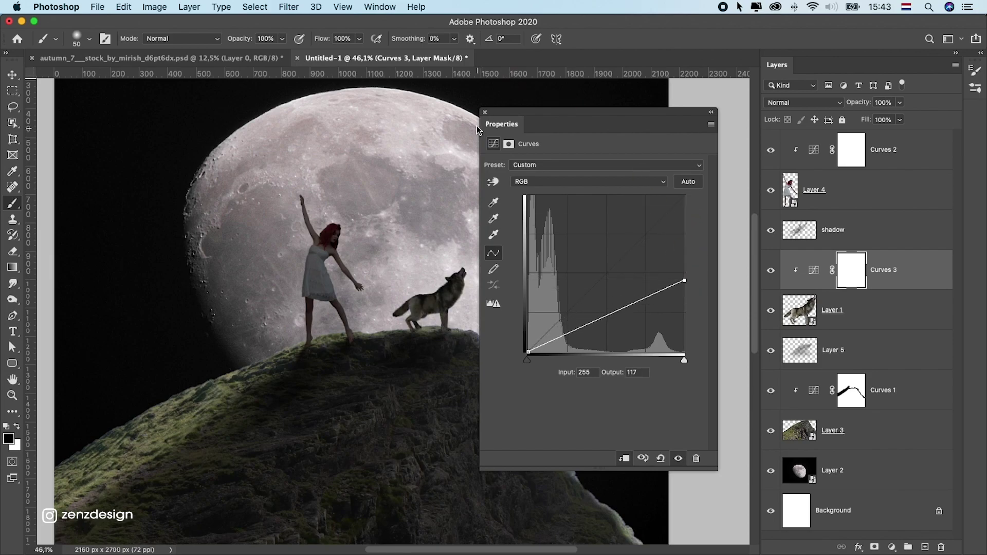
{"action": "left_click", "coordinate": [486, 113]}
- Target the woman's Curves 2 mask and paint a small-brush stroke along her leg's left edge
{"action": "left_click", "coordinate": [859, 151]}
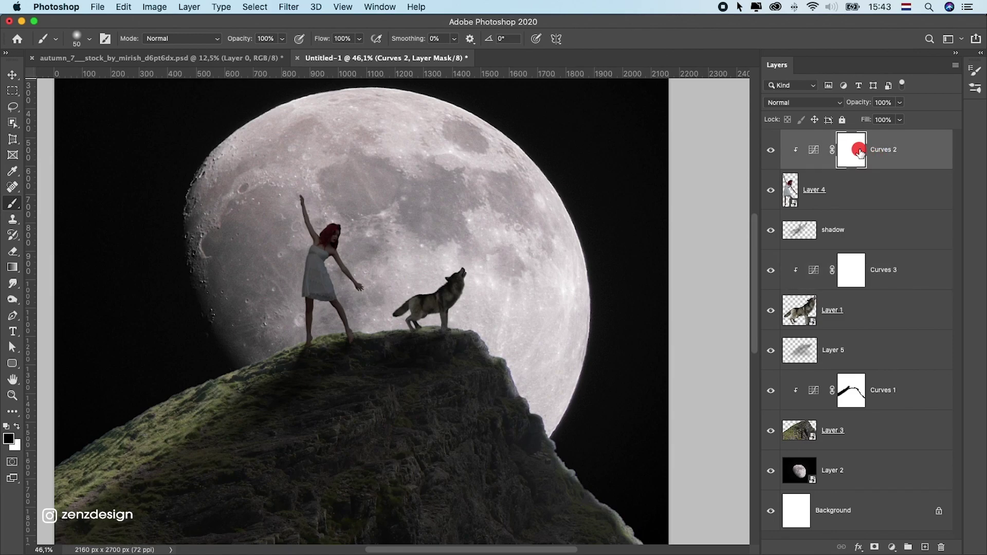
{"action": "left_click", "coordinate": [850, 157]}
{"action": "scroll", "coordinate": [317, 302], "scroll_direction": "up", "scroll_amount": 5}
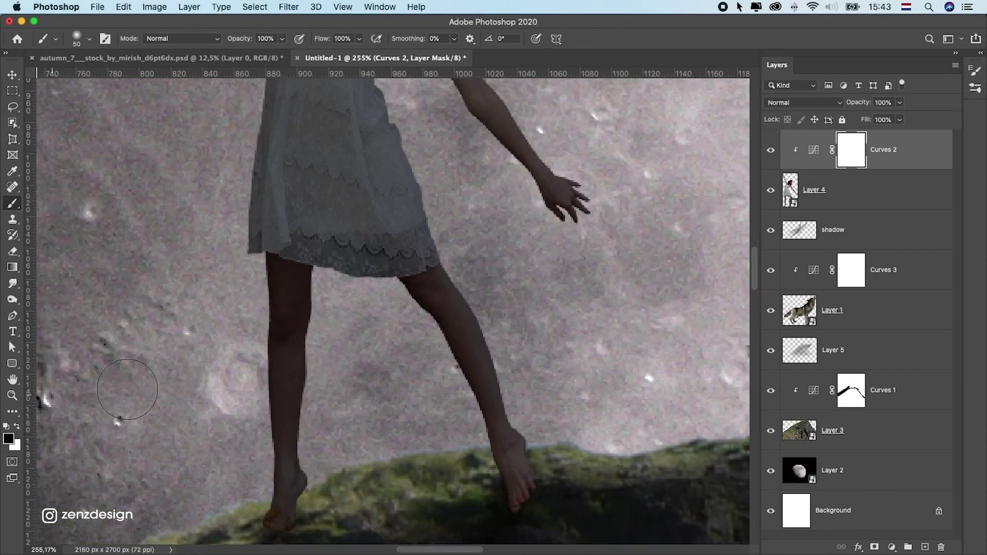
{"action": "key", "text": "bracketleft"}
{"action": "key", "text": "bracketleft"}
{"action": "key", "text": "bracketleft"}
{"action": "left_click_drag", "start_coordinate": [277, 381], "coordinate": [272, 447]}
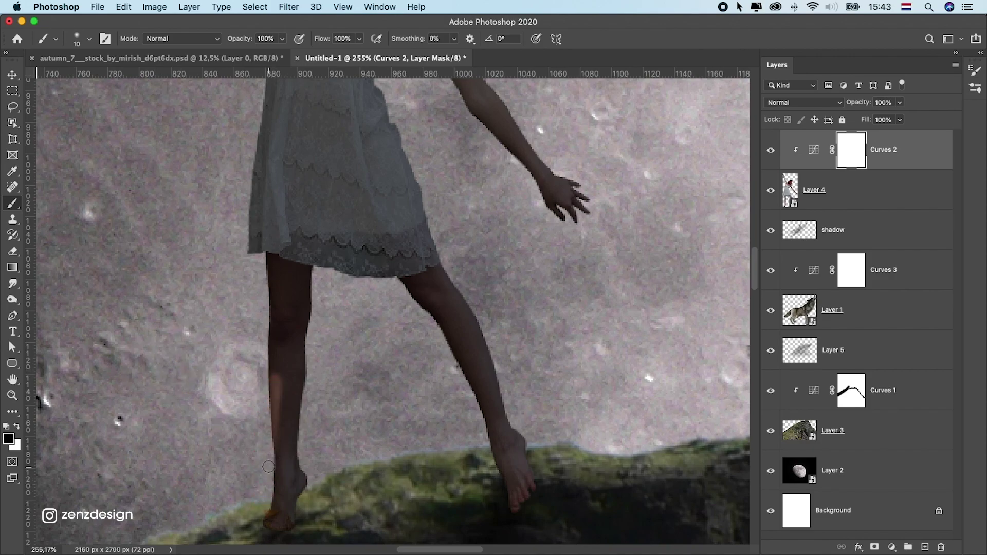
{"action": "left_click", "coordinate": [89, 40]}
{"action": "left_click", "coordinate": [276, 150]}
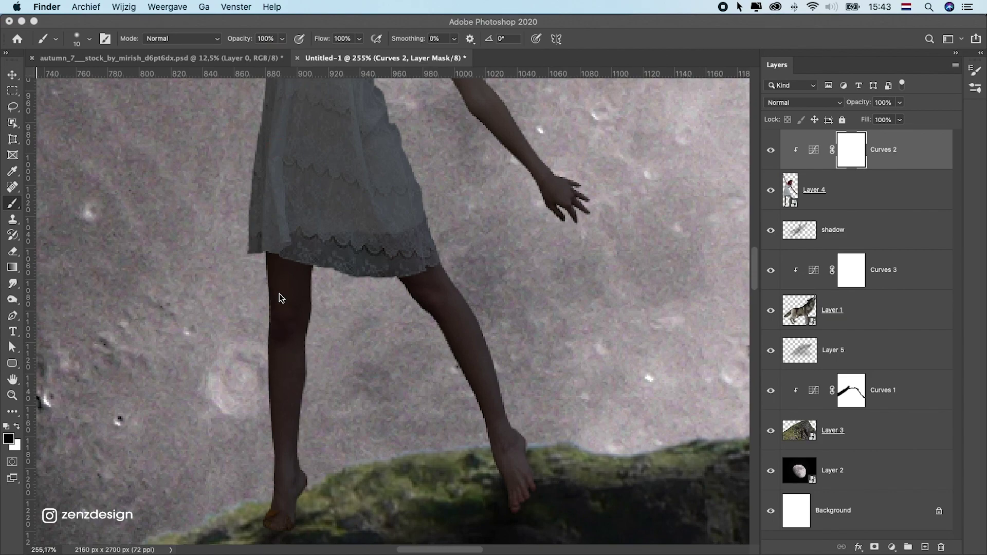
{"action": "left_click", "coordinate": [273, 362]}
- Try more rim strokes along the front leg, undoing the three stray ones
{"action": "mouse_move", "coordinate": [270, 294]}
{"action": "left_mouse_down"}
{"action": "mouse_move", "coordinate": [272, 401]}
{"action": "mouse_move", "coordinate": [275, 319]}
{"action": "left_mouse_up"}
{"action": "key", "text": "ctrl+z"}
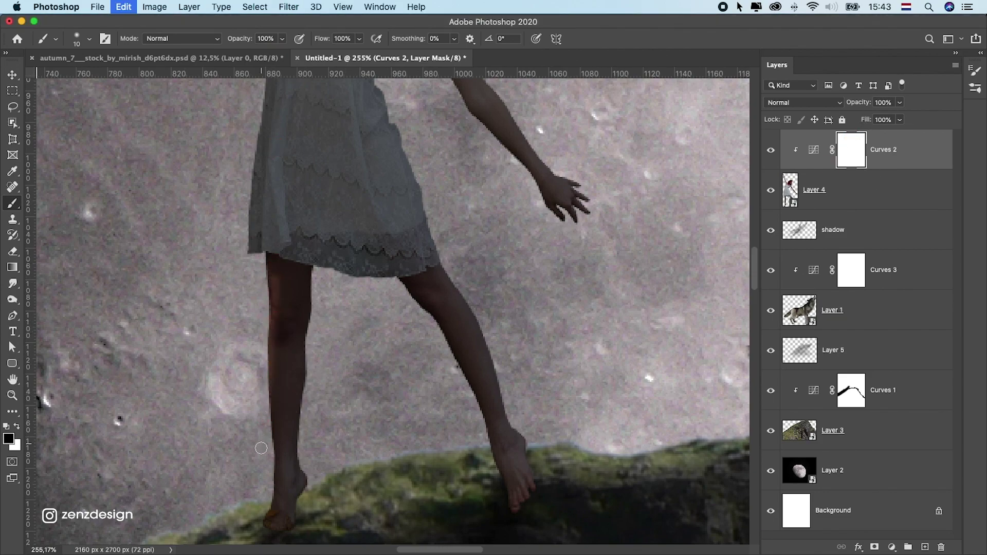
{"action": "left_click_drag", "start_coordinate": [269, 497], "coordinate": [270, 413]}
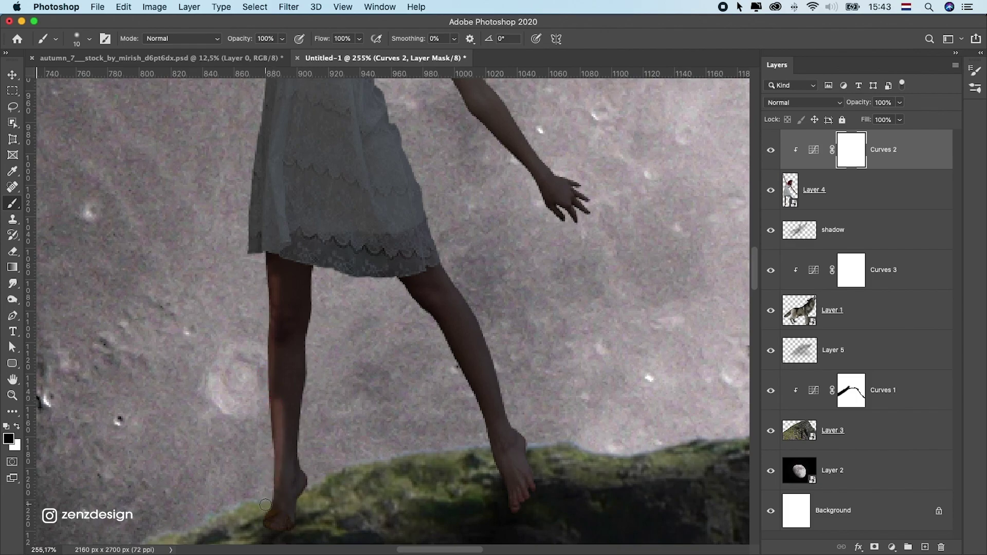
{"action": "key", "text": "ctrl+z"}
{"action": "mouse_move", "coordinate": [265, 504]}
{"action": "left_mouse_down"}
{"action": "mouse_move", "coordinate": [273, 337]}
{"action": "mouse_move", "coordinate": [268, 493]}
{"action": "mouse_move", "coordinate": [318, 270]}
{"action": "mouse_move", "coordinate": [399, 283]}
{"action": "mouse_move", "coordinate": [479, 410]}
{"action": "left_mouse_up"}
{"action": "key", "text": "ctrl+z"}
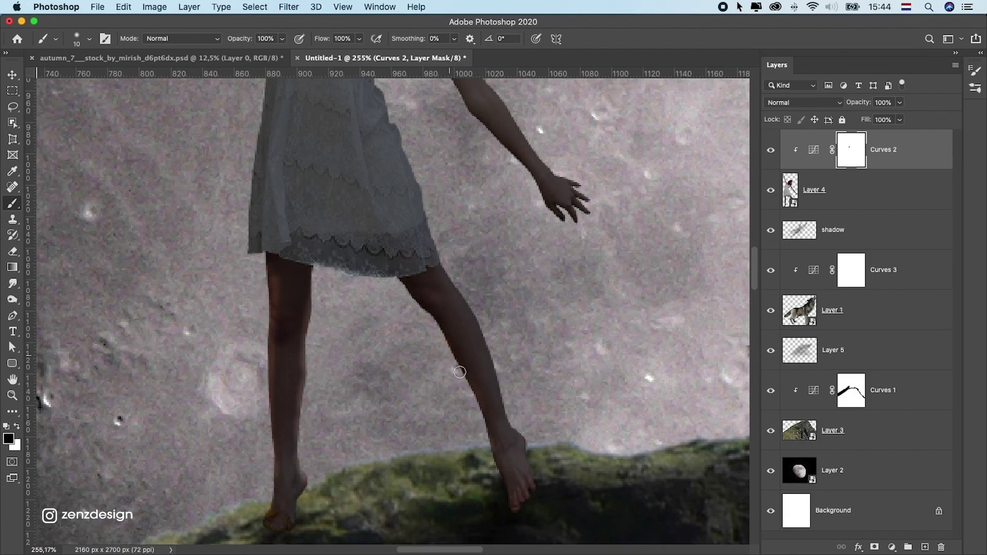
- Brighten the other leg, the arm from shoulder to hand, and the face and hair edges
{"action": "mouse_move", "coordinate": [479, 410]}
{"action": "left_mouse_down"}
{"action": "mouse_move", "coordinate": [466, 292]}
{"action": "mouse_move", "coordinate": [538, 474]}
{"action": "left_mouse_up"}
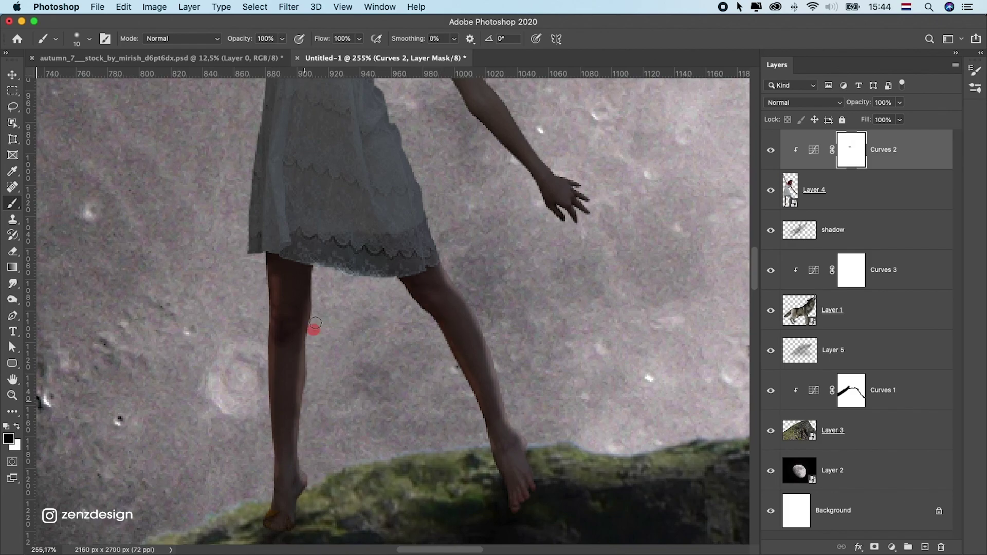
{"action": "scroll", "coordinate": [315, 331], "scroll_direction": "up", "scroll_amount": 3}
{"action": "scroll", "coordinate": [330, 379], "scroll_direction": "up", "scroll_amount": 2}
{"action": "left_click_drag", "start_coordinate": [460, 202], "coordinate": [595, 392]}
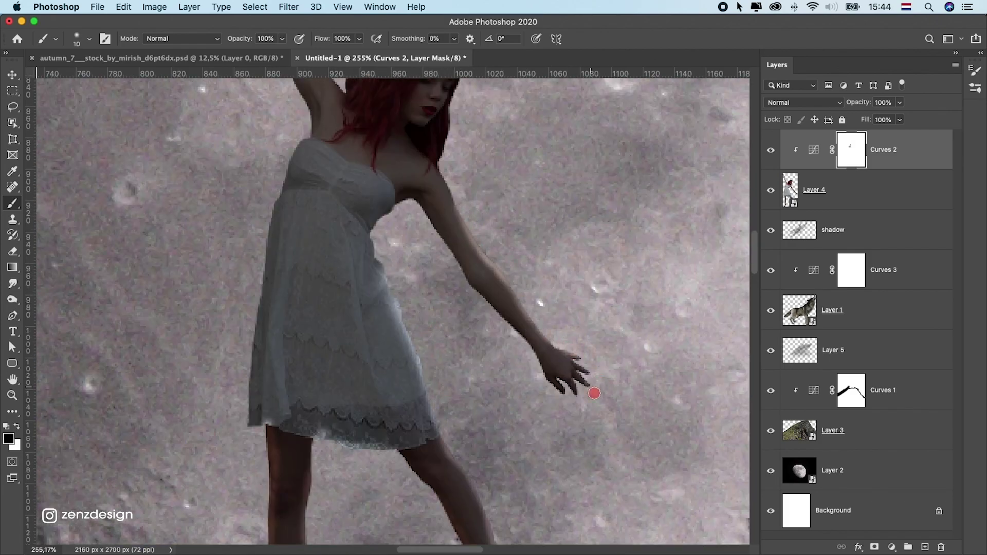
{"action": "scroll", "coordinate": [498, 333], "scroll_direction": "up", "scroll_amount": 3}
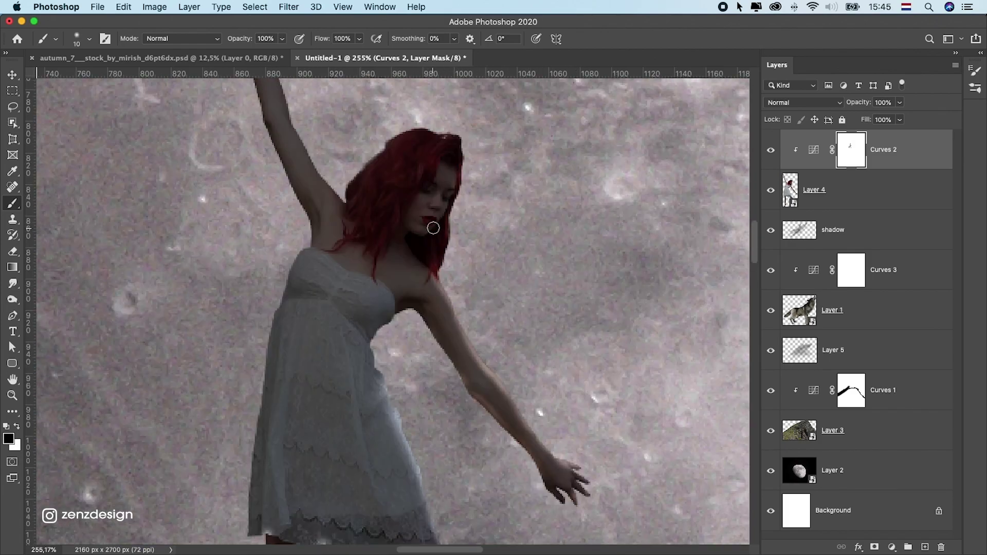
{"action": "left_click_drag", "start_coordinate": [434, 222], "coordinate": [495, 163]}
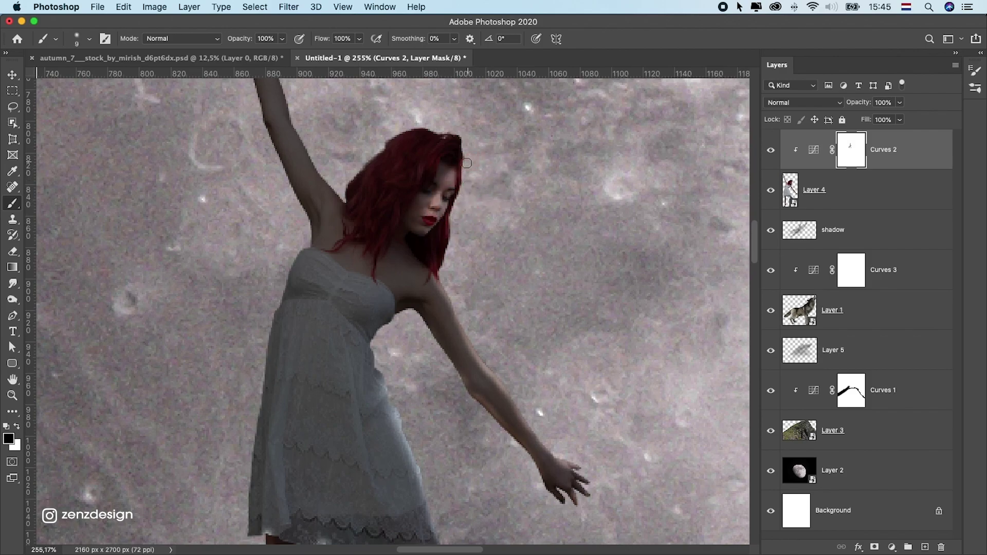
{"action": "scroll", "coordinate": [467, 163], "scroll_direction": "up", "scroll_amount": 2}
{"action": "scroll", "coordinate": [411, 231], "scroll_direction": "up", "scroll_amount": 3}
- Enlarge the brush to brighten the wolf's neck edge, then shrink it again
{"action": "scroll", "coordinate": [359, 282], "scroll_direction": "down", "scroll_amount": 1}
{"action": "key", "text": "bracketright"}
{"action": "key", "text": "bracketright"}
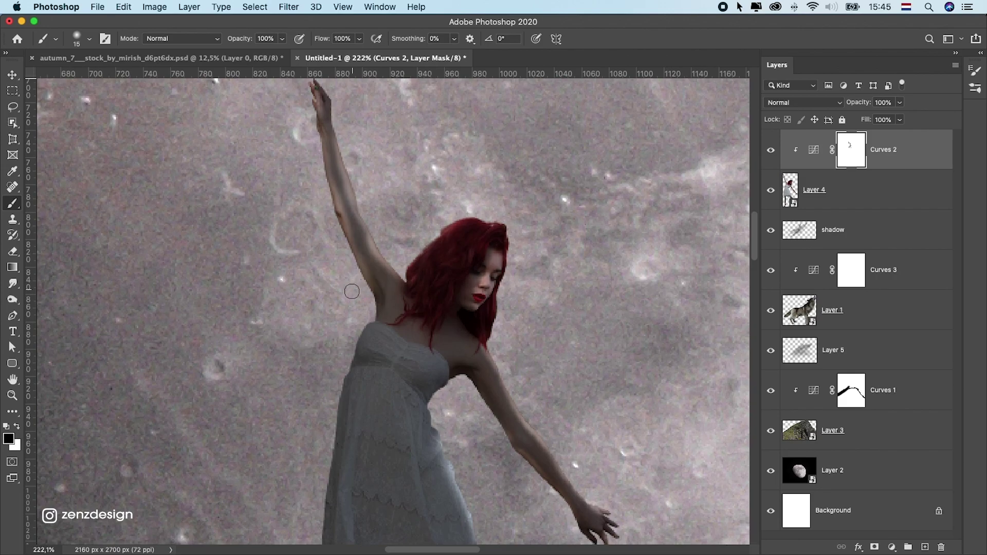
{"action": "scroll", "coordinate": [352, 291], "scroll_direction": "down", "scroll_amount": 2}
{"action": "key", "text": "bracketright"}
{"action": "key", "text": "bracketright"}
{"action": "key", "text": "bracketright"}
{"action": "scroll", "coordinate": [385, 308], "scroll_direction": "down", "scroll_amount": 2}
{"action": "scroll", "coordinate": [422, 293], "scroll_direction": "down", "scroll_amount": 1}
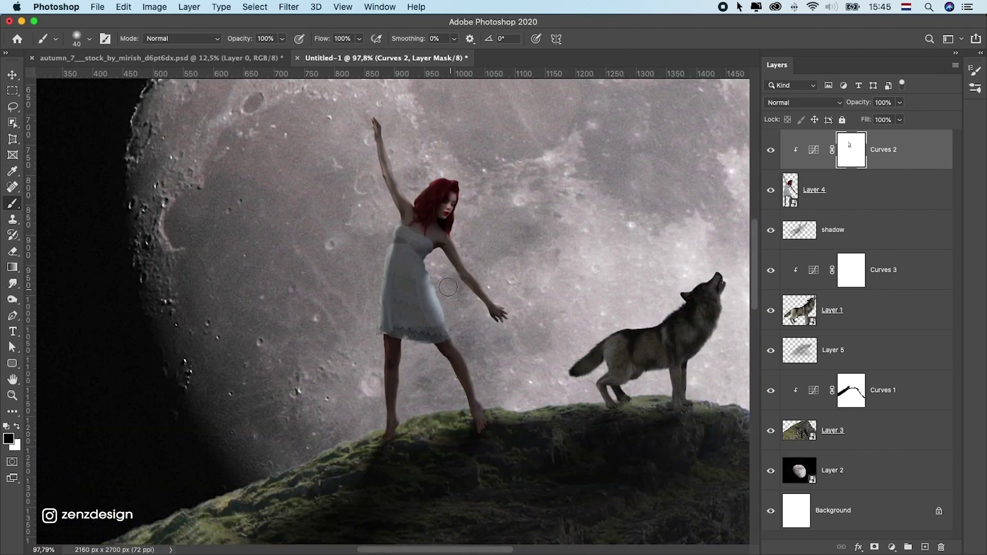
{"action": "scroll", "coordinate": [448, 287], "scroll_direction": "down", "scroll_amount": 2}
{"action": "scroll", "coordinate": [392, 276], "scroll_direction": "up", "scroll_amount": 2}
{"action": "scroll", "coordinate": [385, 266], "scroll_direction": "down", "scroll_amount": 2}
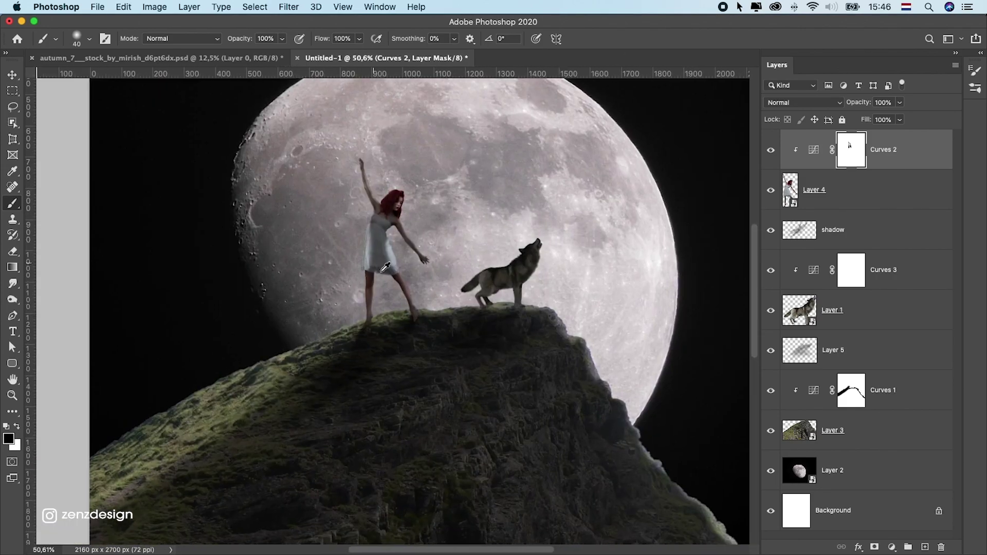
{"action": "scroll", "coordinate": [391, 273], "scroll_direction": "up", "scroll_amount": 2}
{"action": "scroll", "coordinate": [411, 278], "scroll_direction": "down", "scroll_amount": 1}
{"action": "scroll", "coordinate": [488, 268], "scroll_direction": "up", "scroll_amount": 3}
{"action": "left_click", "coordinate": [852, 270]}
{"action": "key", "text": "bracketleft"}
{"action": "key", "text": "bracketleft"}
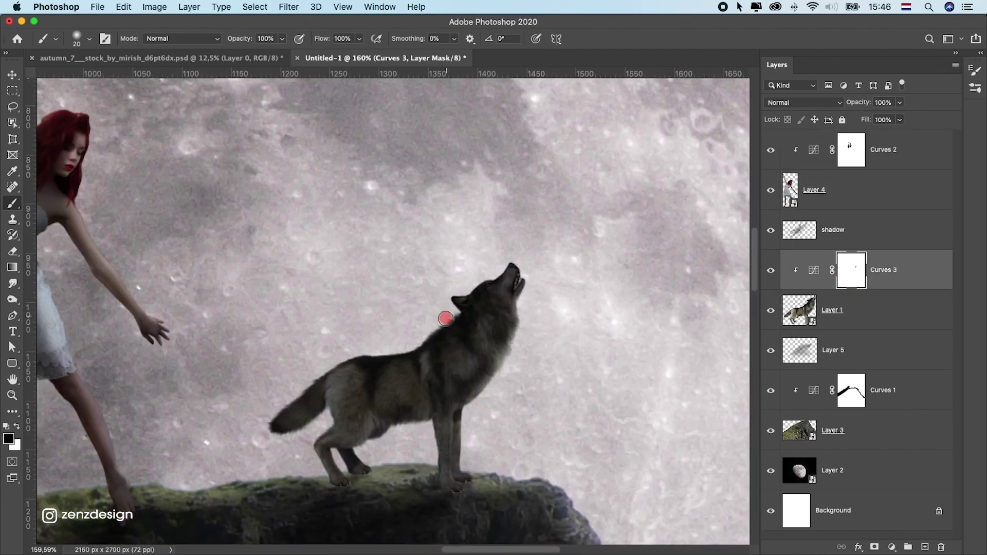
{"action": "scroll", "coordinate": [383, 248], "scroll_direction": "down", "scroll_amount": 5}
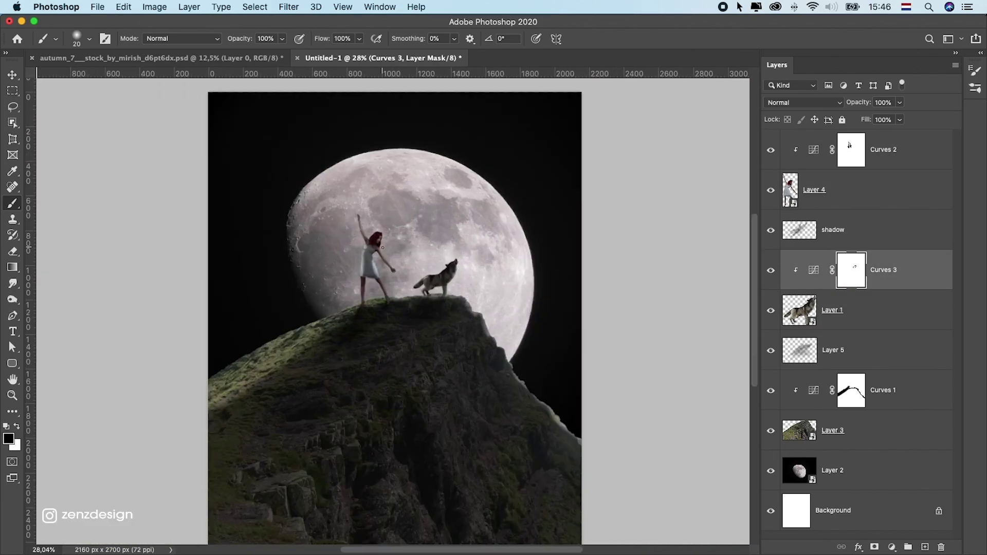
{"action": "scroll", "coordinate": [381, 247], "scroll_direction": "up", "scroll_amount": 1}
- Check the wolf and shadow layers, then switch to Move and target the woman's Curves mask
{"action": "left_click", "coordinate": [901, 318]}
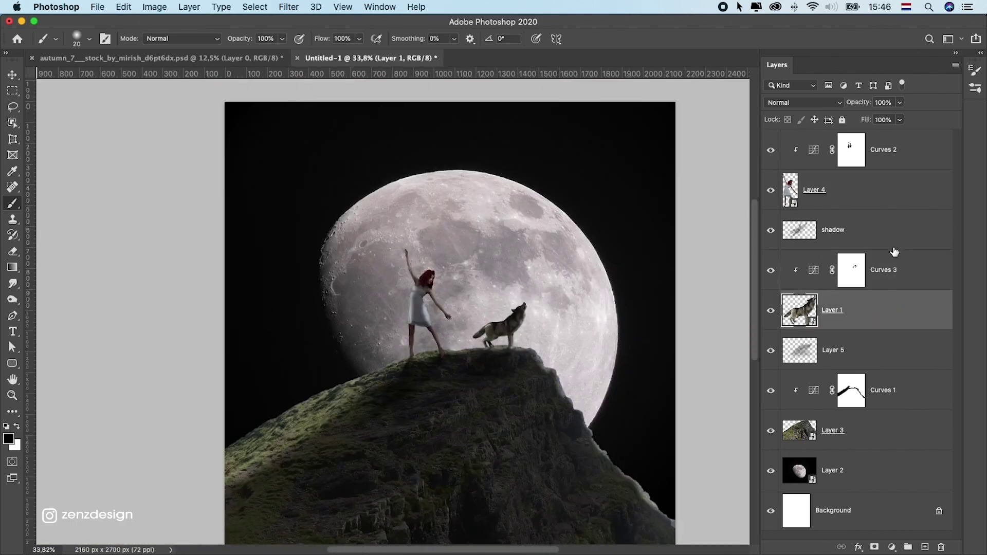
{"action": "left_click", "coordinate": [866, 222]}
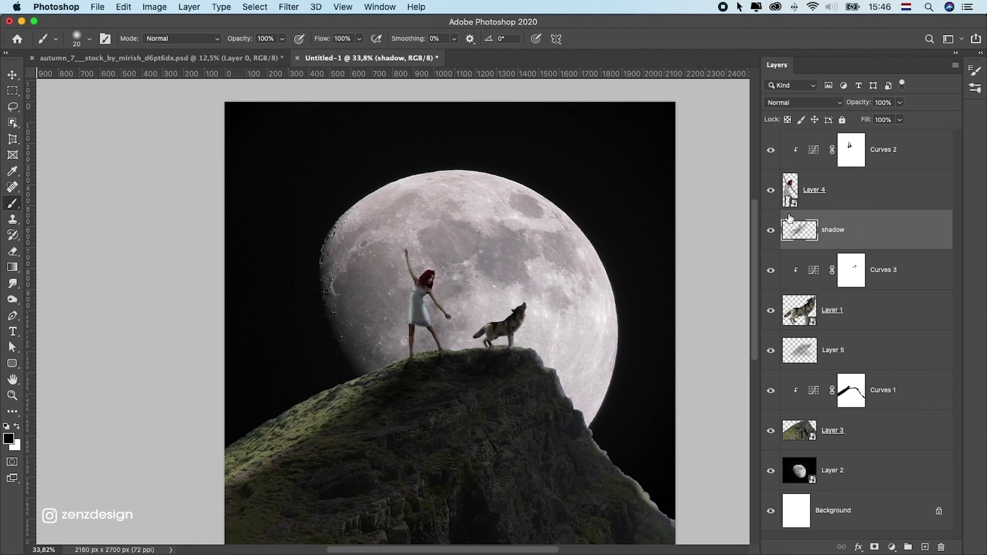
{"action": "left_click", "coordinate": [12, 91]}
{"action": "key", "text": "v"}
{"action": "left_click", "coordinate": [891, 193]}
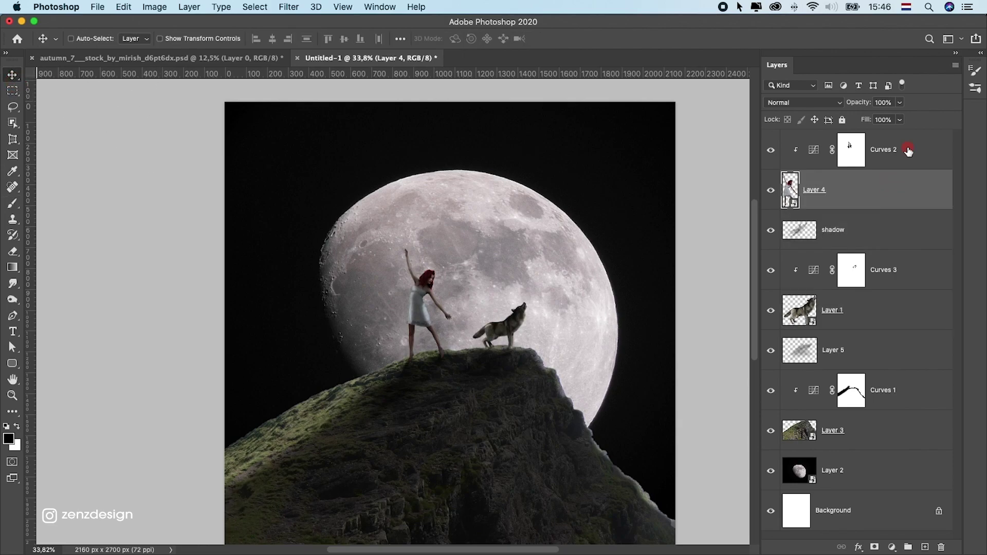
{"action": "left_click", "coordinate": [851, 150]}
{"action": "scroll", "coordinate": [426, 308], "scroll_direction": "up", "scroll_amount": 5}
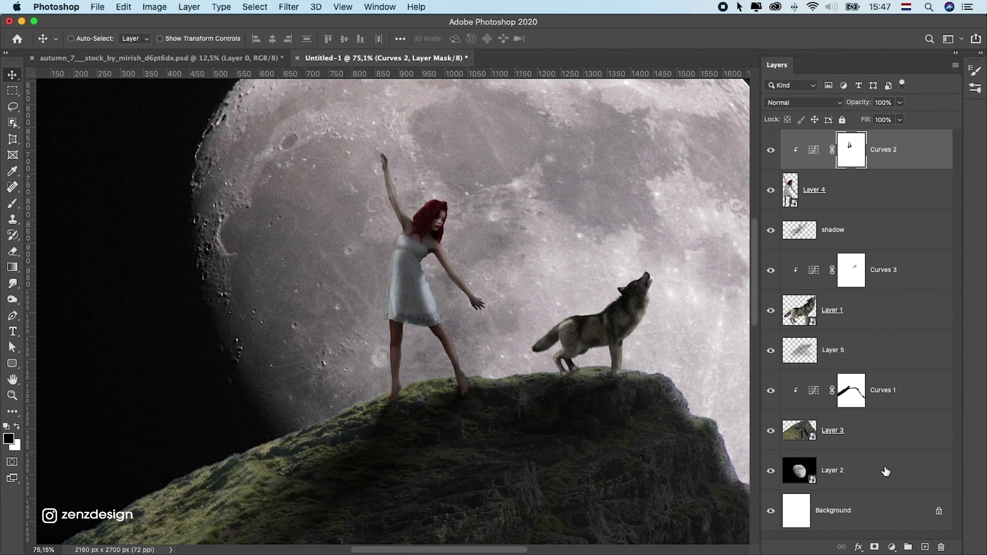
- Add a new layer above the woman and fill it with 50% Gray
{"action": "left_click", "coordinate": [925, 547]}
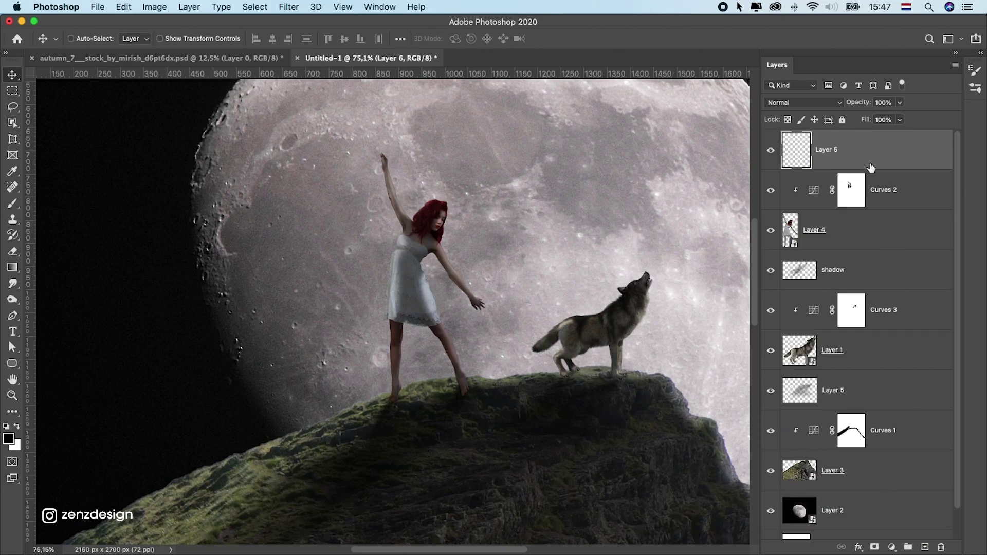
{"action": "right_click", "coordinate": [850, 155]}
{"action": "left_click", "coordinate": [767, 240]}
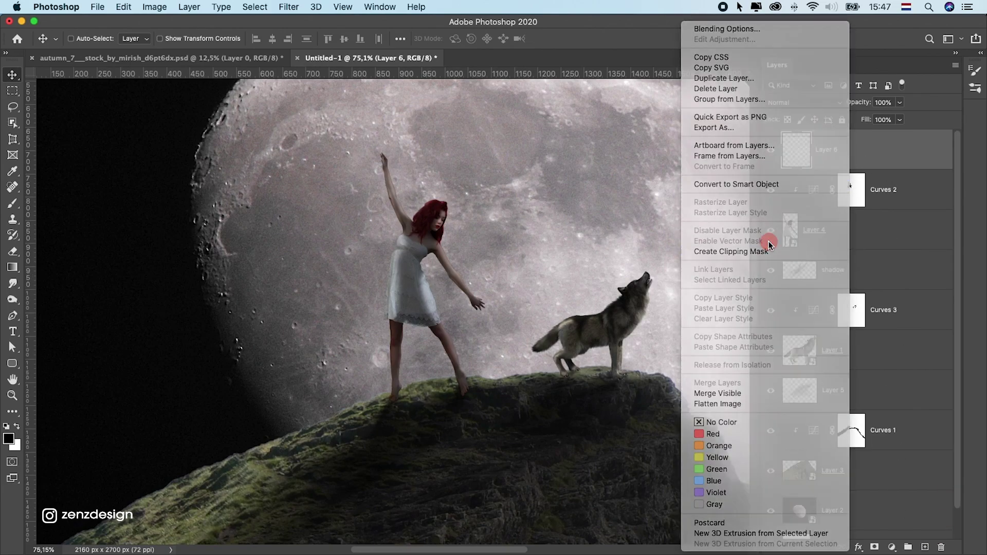
{"action": "left_click", "coordinate": [123, 7]}
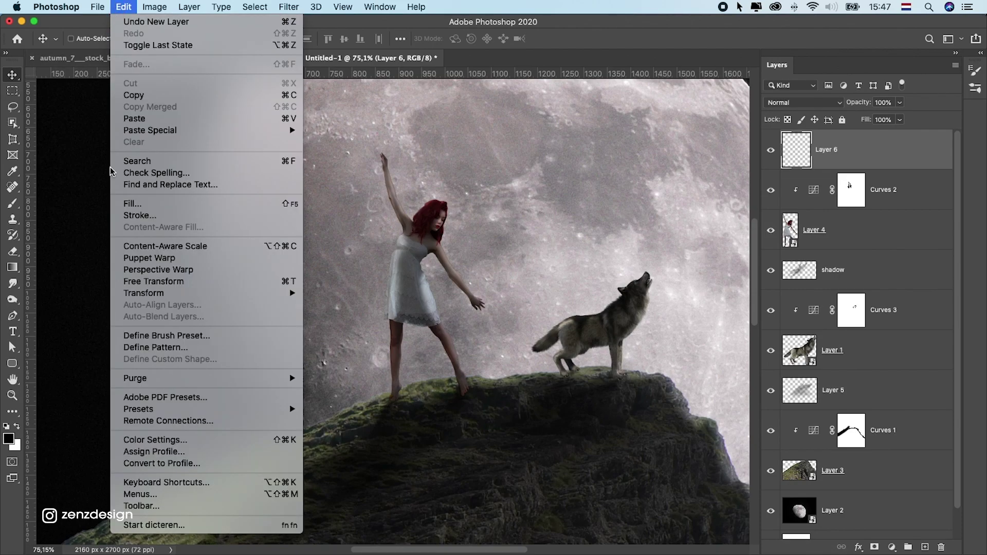
{"action": "left_click", "coordinate": [129, 201]}
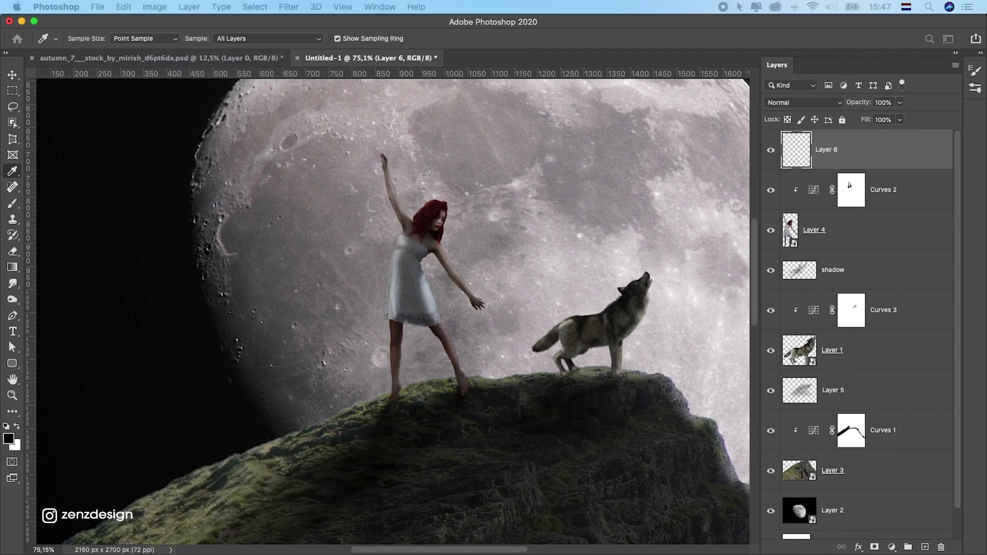
{"action": "left_click_drag", "start_coordinate": [639, 69], "coordinate": [599, 148]}
{"action": "left_click", "coordinate": [628, 166]}
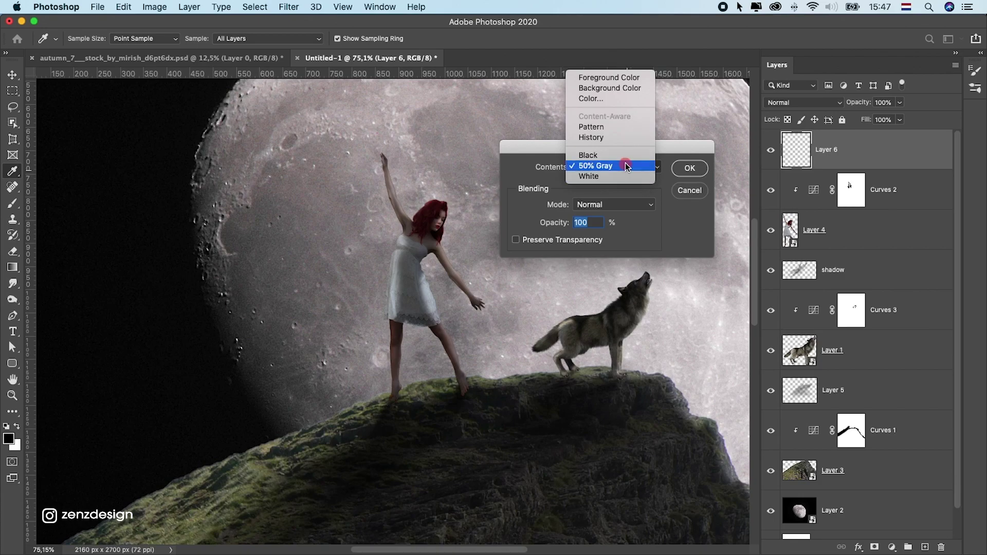
{"action": "left_click", "coordinate": [626, 166]}
{"action": "left_click", "coordinate": [690, 168]}
- Clip the gray layer to the woman and set its blend mode to Overlay
{"action": "left_click", "coordinate": [797, 103]}
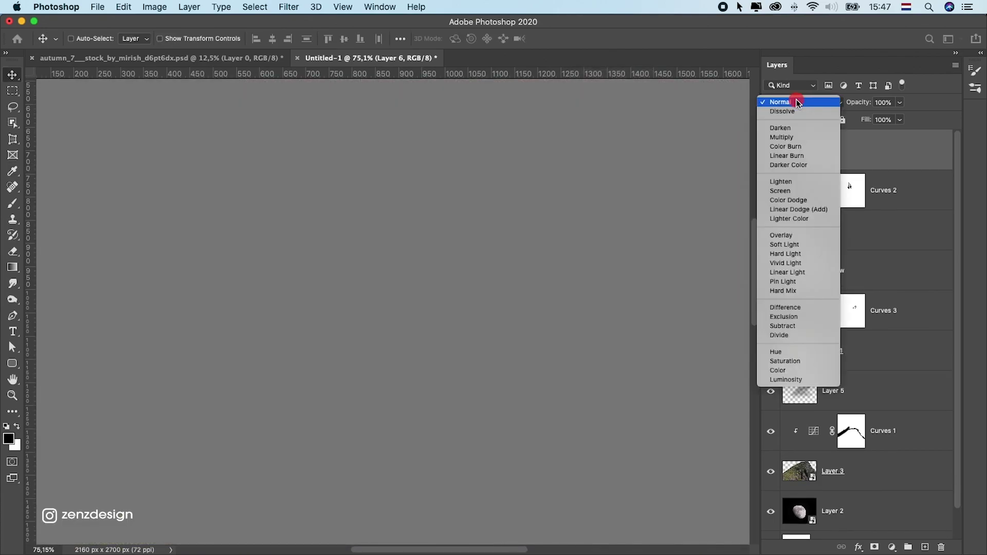
{"action": "right_click", "coordinate": [843, 157]}
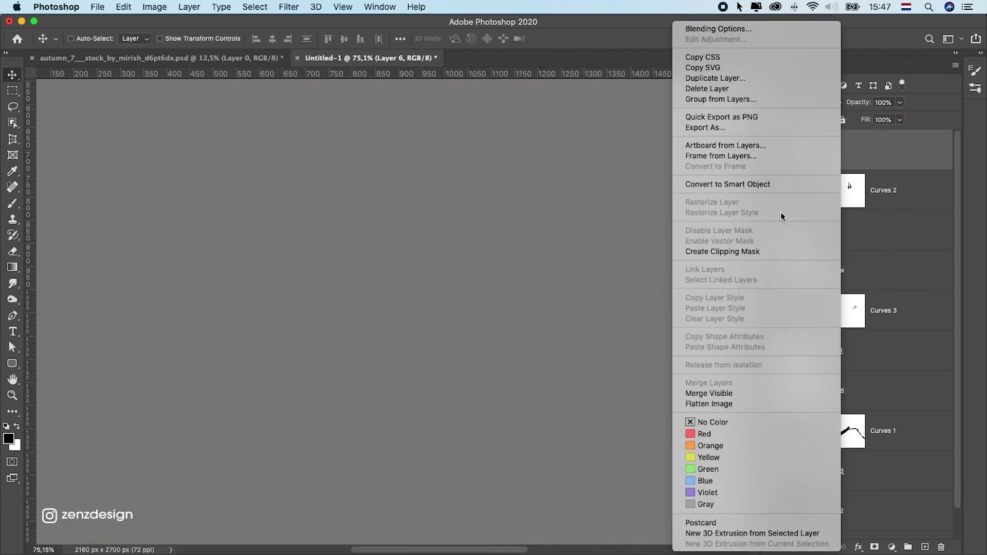
{"action": "left_click", "coordinate": [756, 252]}
{"action": "left_click", "coordinate": [800, 102]}
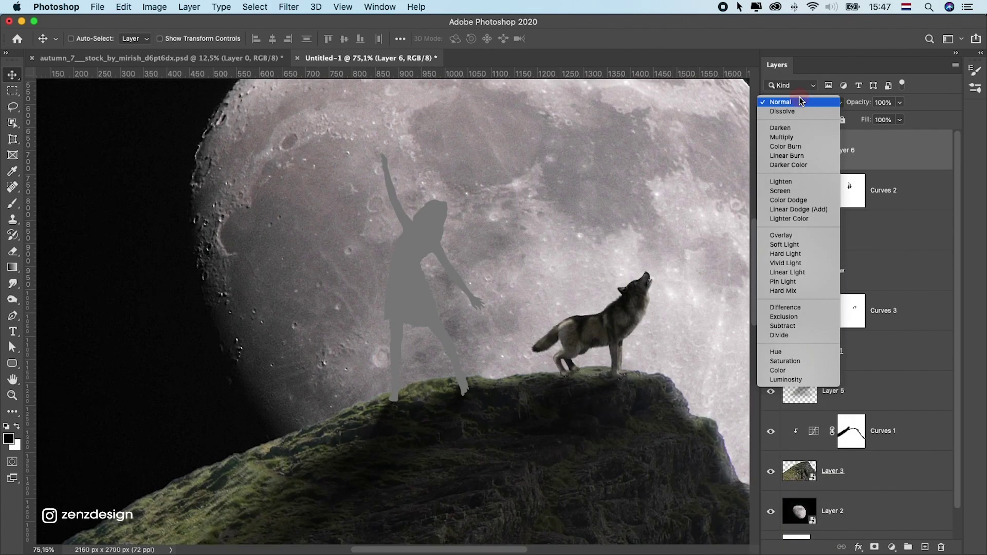
{"action": "left_click", "coordinate": [762, 239]}
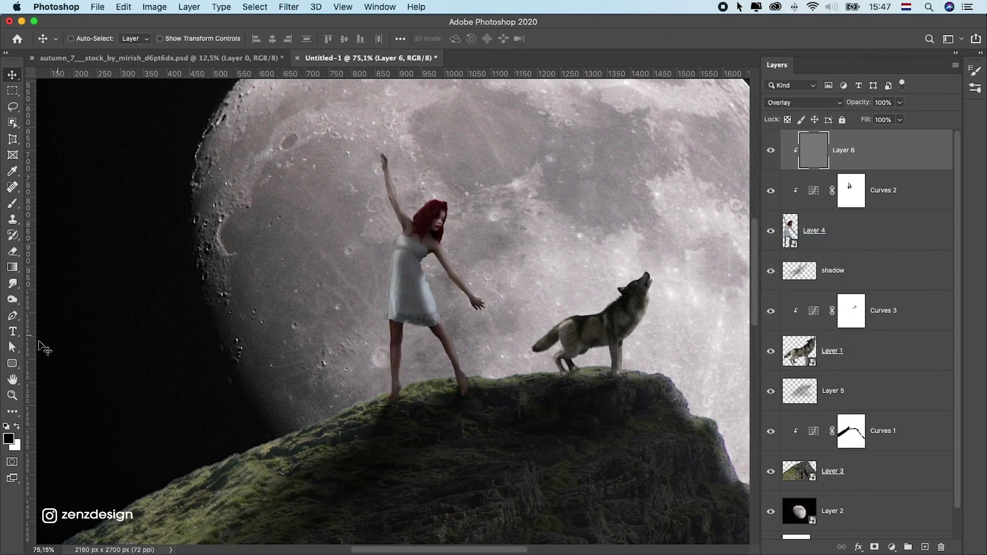
{"action": "left_click", "coordinate": [23, 323]}
{"action": "left_click", "coordinate": [13, 299]}
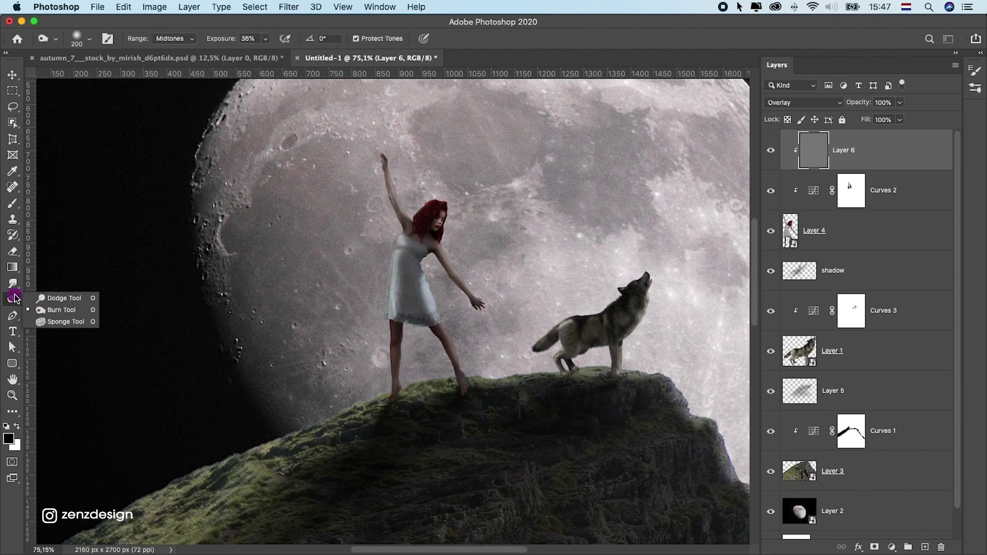
- Set the Dodge tool to Midtones with 45% exposure
{"action": "left_click", "coordinate": [59, 300]}
{"action": "left_click", "coordinate": [188, 39]}
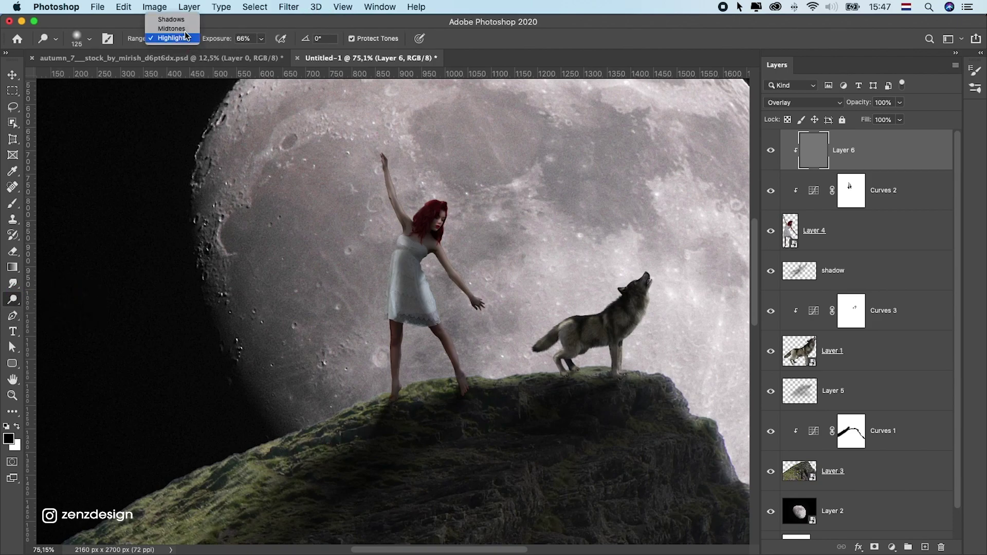
{"action": "left_click", "coordinate": [261, 39]}
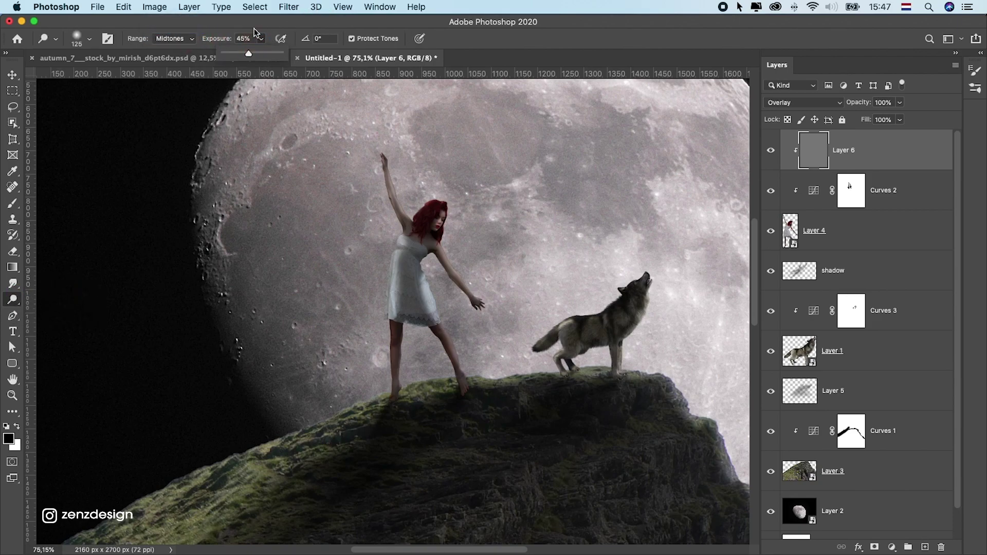
{"action": "left_click", "coordinate": [255, 33]}
- Dodge the left and right edges of the dress and the area near the armpit
{"action": "key", "text": "super+z"}
{"action": "scroll", "coordinate": [370, 288], "scroll_direction": "up", "scroll_amount": 5}
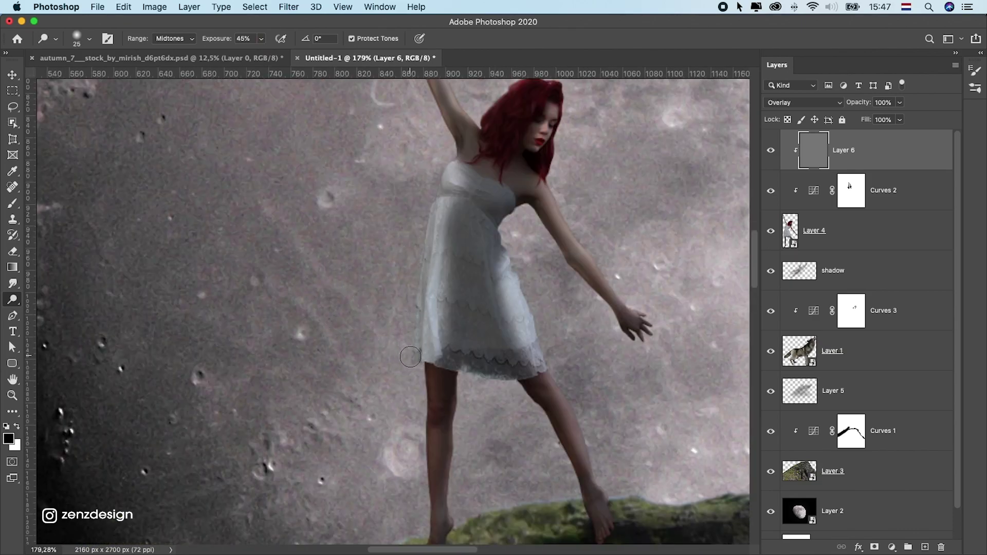
{"action": "mouse_move", "coordinate": [410, 357]}
{"action": "left_mouse_down"}
{"action": "mouse_move", "coordinate": [427, 183]}
{"action": "mouse_move", "coordinate": [450, 163]}
{"action": "left_mouse_up"}
{"action": "left_click_drag", "start_coordinate": [536, 322], "coordinate": [538, 325]}
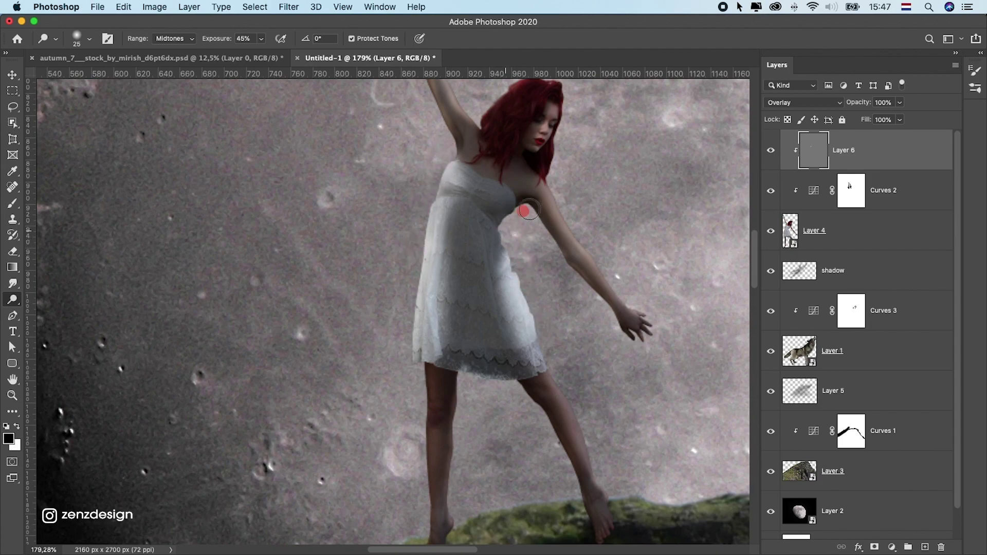
{"action": "left_click_drag", "start_coordinate": [527, 210], "coordinate": [507, 211]}
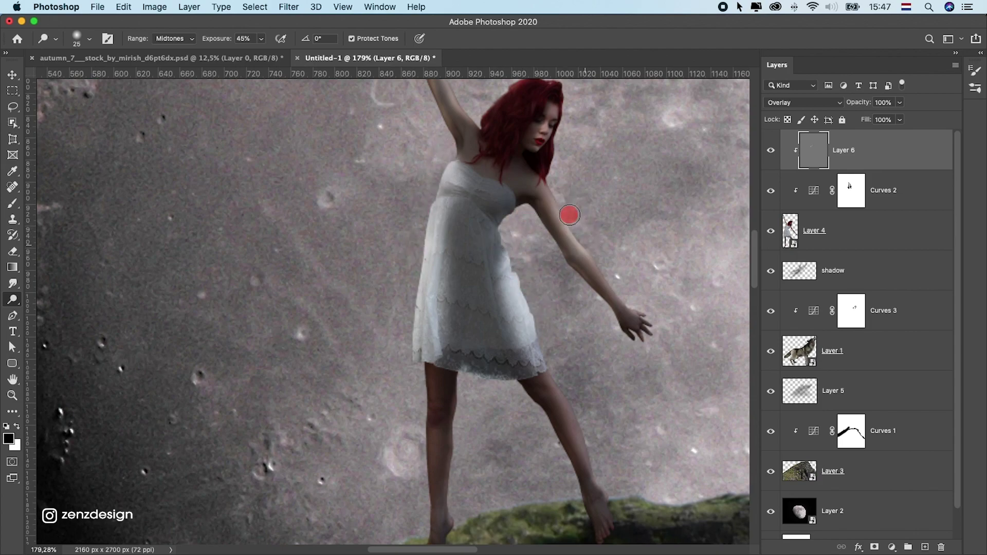
{"action": "scroll", "coordinate": [556, 371], "scroll_direction": "down", "scroll_amount": 4}
{"action": "scroll", "coordinate": [555, 371], "scroll_direction": "right", "scroll_amount": 3}
{"action": "scroll", "coordinate": [509, 225], "scroll_direction": "up", "scroll_amount": 5}
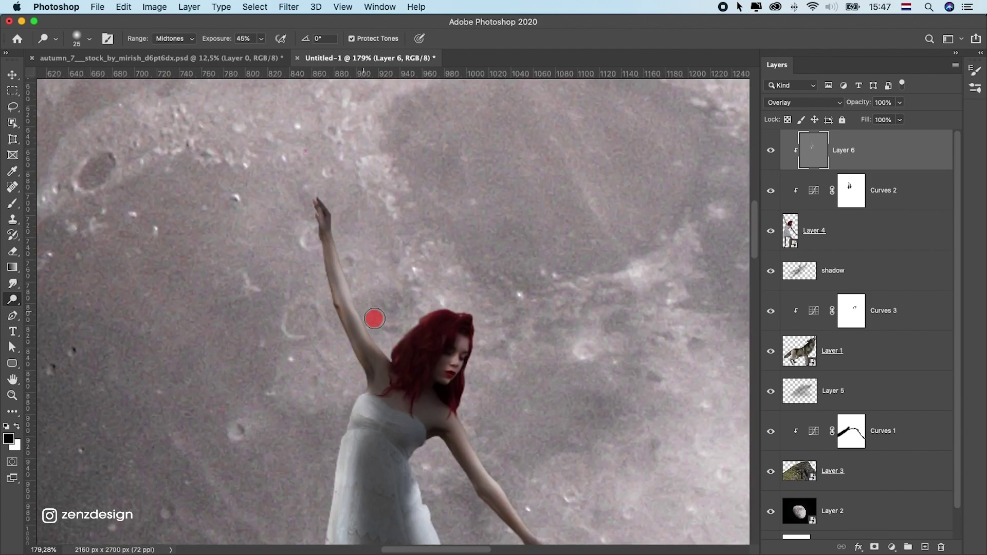
- Dodge the woman's raised arm and, with a smaller brush, her leg
{"action": "left_click_drag", "start_coordinate": [375, 319], "coordinate": [326, 183]}
{"action": "scroll", "coordinate": [447, 330], "scroll_direction": "down", "scroll_amount": 2}
{"action": "scroll", "coordinate": [447, 330], "scroll_direction": "down", "scroll_amount": 5}
{"action": "key", "text": "bracketleft"}
{"action": "key", "text": "bracketleft"}
{"action": "key", "text": "bracketleft"}
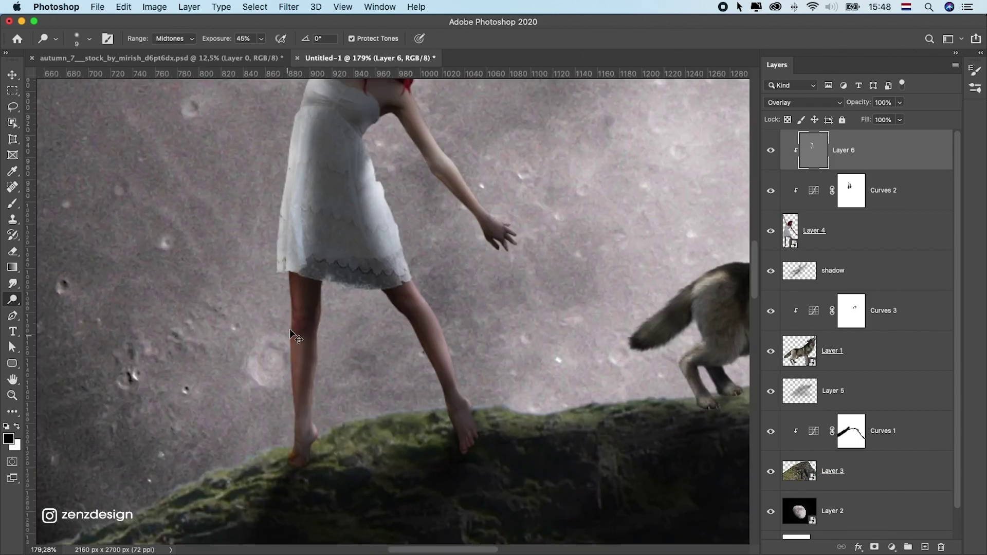
{"action": "left_click_drag", "start_coordinate": [316, 418], "coordinate": [312, 342]}
{"action": "key", "text": "super+0"}
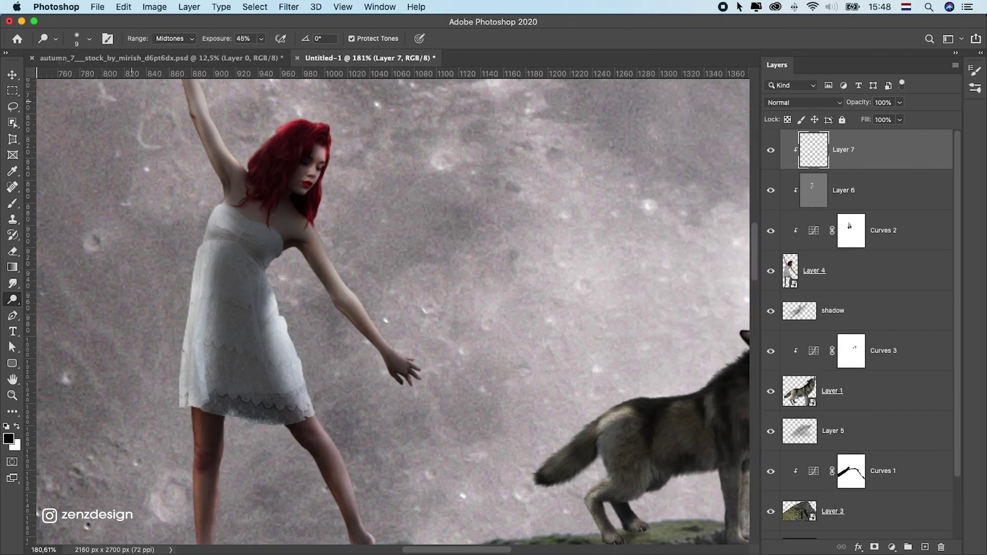
- Clip the new layer, fill it with neutral 50% gray and set it to Overlay
{"action": "key", "text": "shift+F5"}
{"action": "key", "text": "Return"}
{"action": "key", "text": "shift+alt+o"}
{"action": "key", "text": "shift+o"}
{"action": "left_click", "coordinate": [175, 39]}
- Resize the brush and paint light onto the wolf's front leg area
{"action": "scroll", "coordinate": [253, 401], "scroll_direction": "down", "scroll_amount": 3}
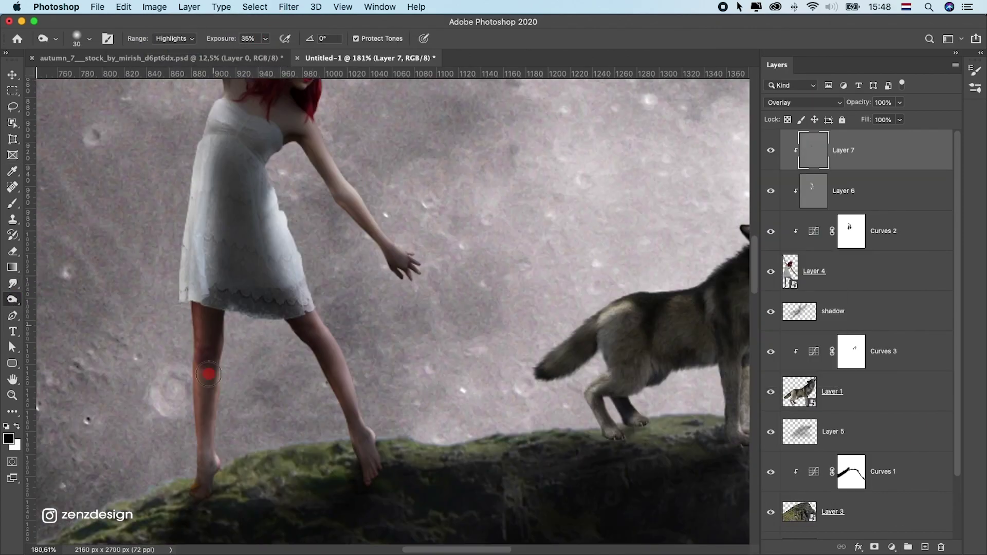
{"action": "scroll", "coordinate": [327, 298], "scroll_direction": "up", "scroll_amount": 3}
{"action": "key", "text": "bracketleft"}
{"action": "key", "text": "bracketleft"}
{"action": "key", "text": "bracketleft"}
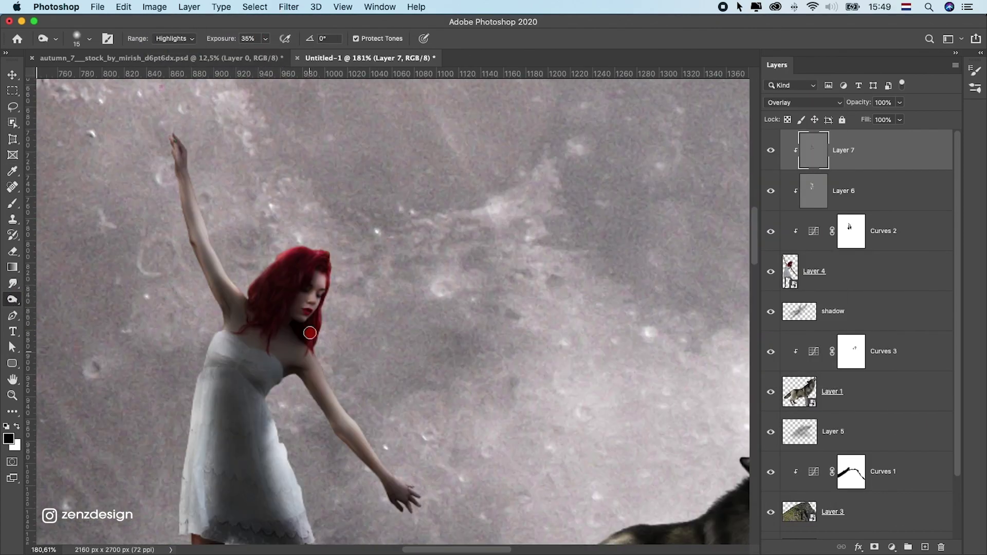
{"action": "scroll", "coordinate": [404, 250], "scroll_direction": "down", "scroll_amount": 5}
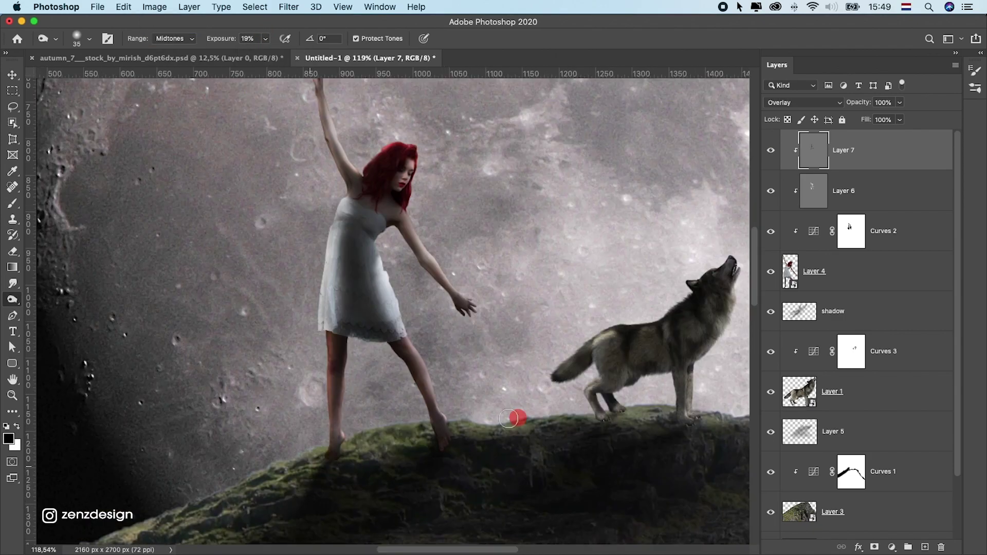
{"action": "key", "text": "b"}
{"action": "key", "text": "x"}
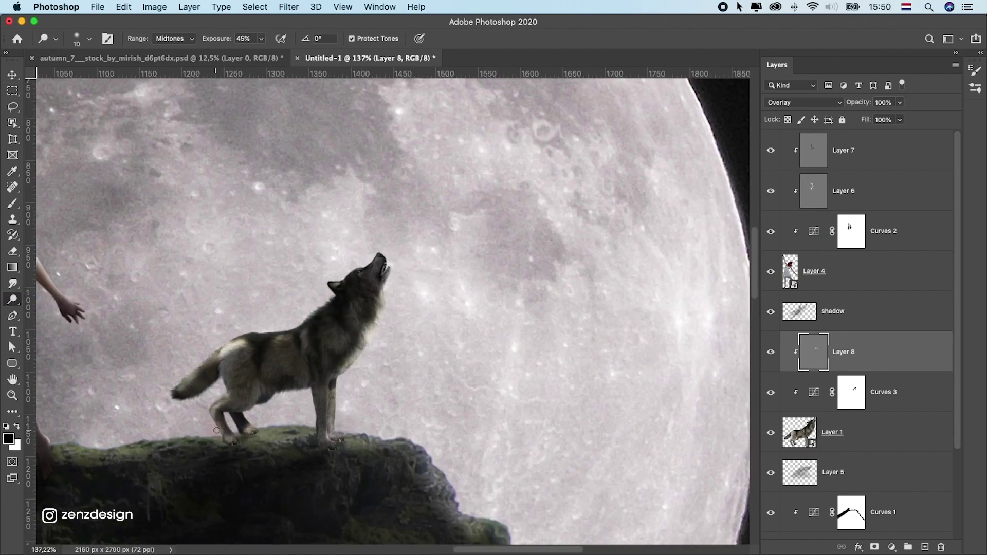
{"action": "key", "text": "bracketright"}
{"action": "left_click_drag", "start_coordinate": [328, 308], "coordinate": [333, 435]}
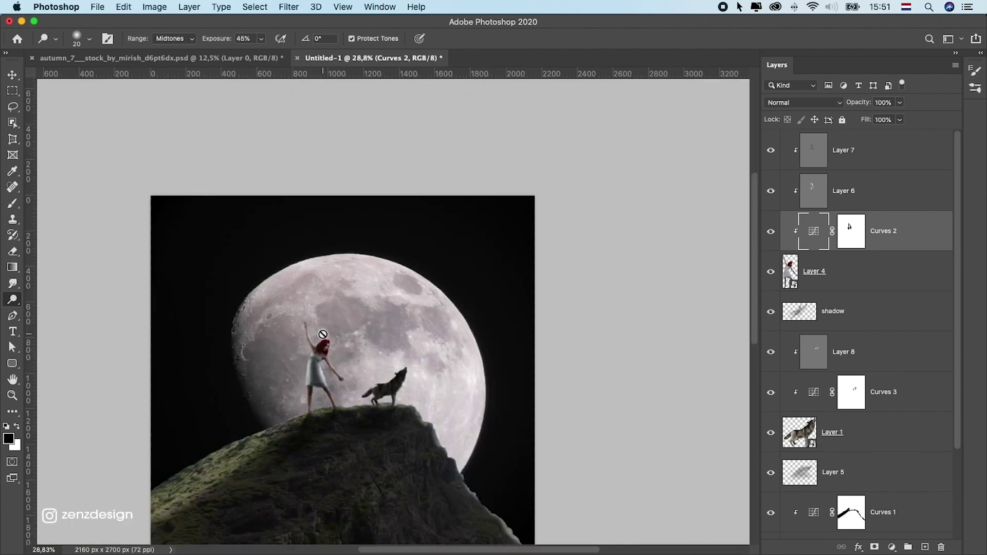
- Select the rock layer Layer 3 and toggle its visibility to compare
{"action": "scroll", "coordinate": [323, 334], "scroll_direction": "down", "scroll_amount": 3}
{"action": "left_click", "coordinate": [12, 74]}
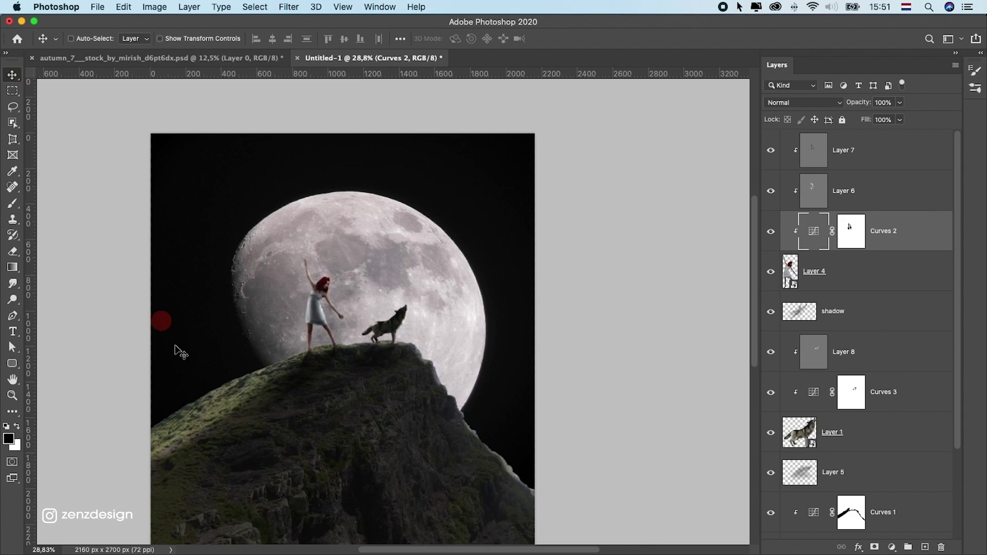
{"action": "left_click", "coordinate": [180, 349]}
{"action": "scroll", "coordinate": [780, 466], "scroll_direction": "down", "scroll_amount": 2}
{"action": "scroll", "coordinate": [780, 466], "scroll_direction": "down", "scroll_amount": 2}
{"action": "left_click", "coordinate": [770, 441]}
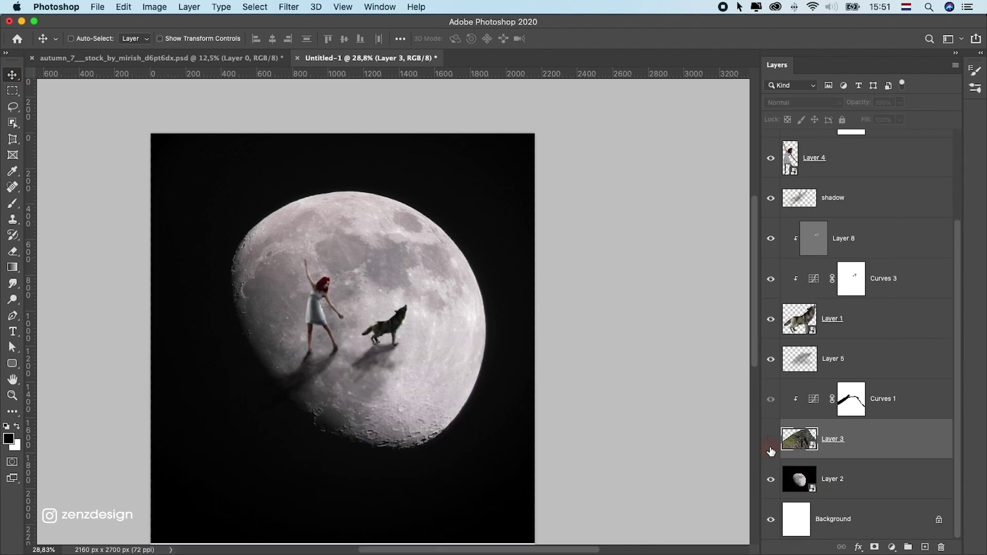
{"action": "left_click_drag", "start_coordinate": [379, 416], "coordinate": [364, 337]}
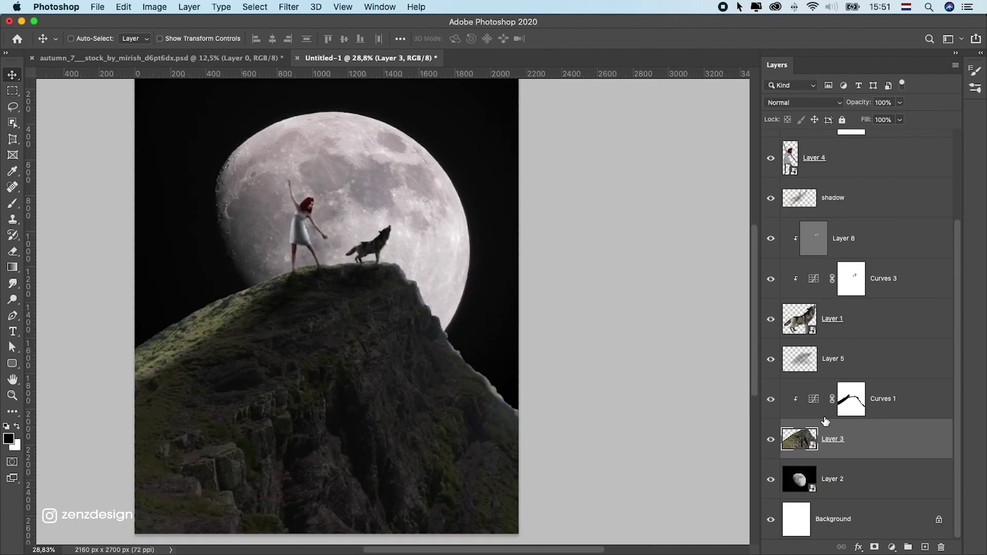
- Review the rock's Curves 1 settings, deleting a trial midtone point, and close them
{"action": "double_click", "coordinate": [814, 398]}
{"action": "left_click_drag", "start_coordinate": [601, 326], "coordinate": [602, 327]}
{"action": "key", "text": "Delete"}
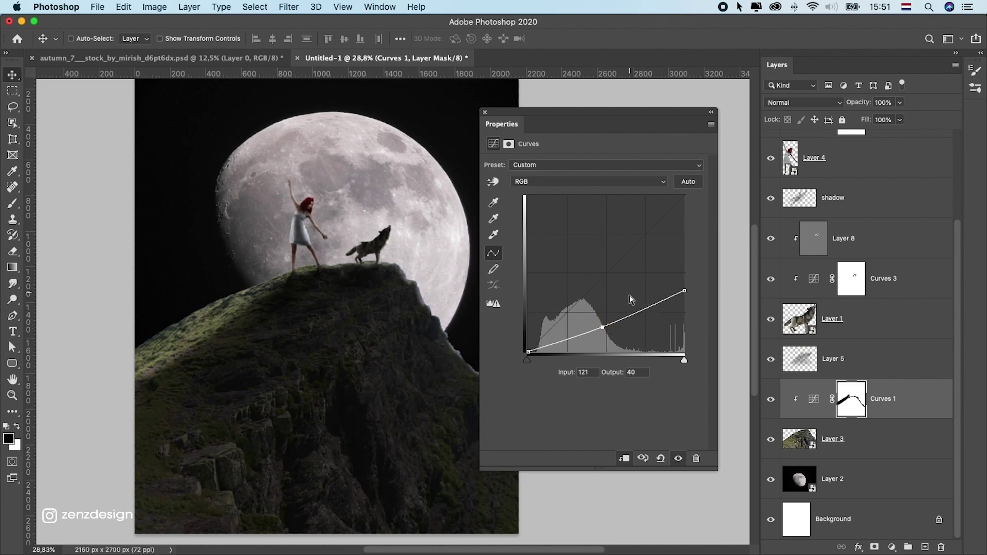
{"action": "left_click", "coordinate": [486, 112]}
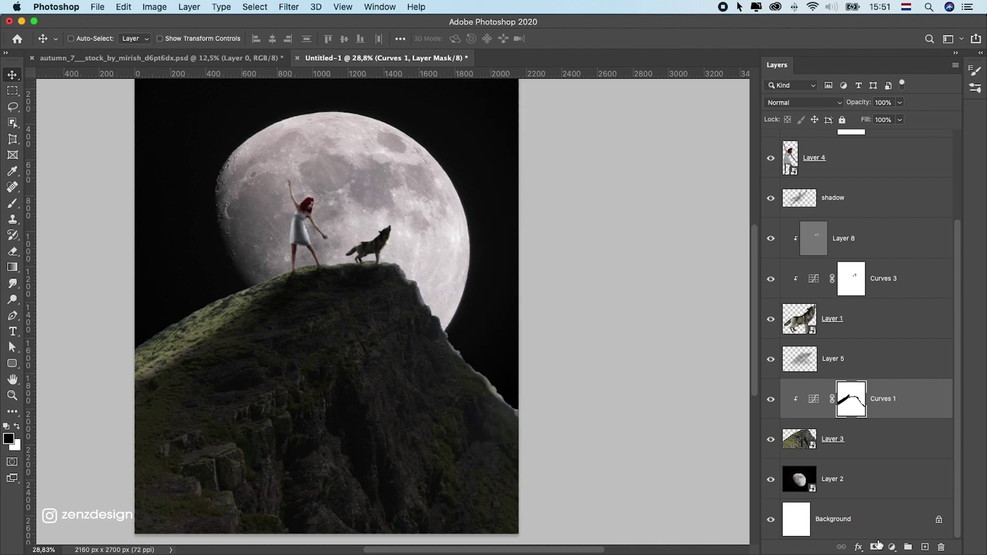
{"action": "left_click", "coordinate": [892, 547]}
- Add Selective Color on Yellows: Cyan +63, Magenta -79, Yellow -9 to green the moss
{"action": "left_click", "coordinate": [927, 523]}
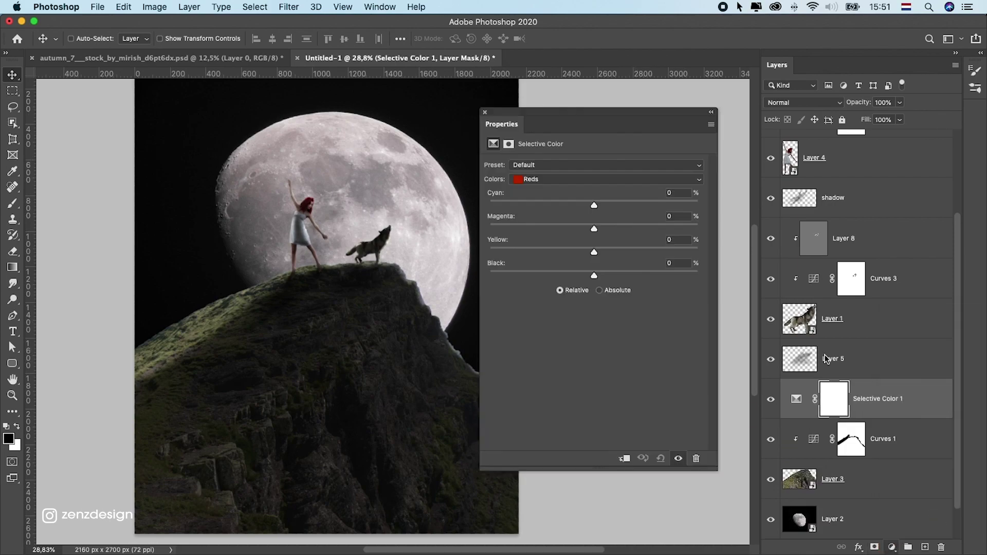
{"action": "left_click", "coordinate": [542, 184]}
{"action": "left_click", "coordinate": [544, 189]}
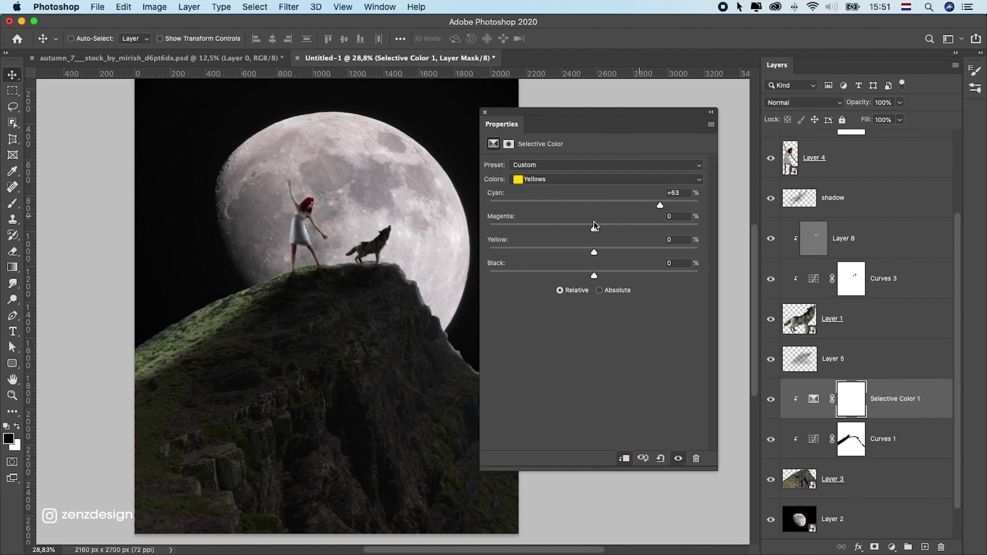
{"action": "left_click", "coordinate": [512, 227]}
{"action": "left_click_drag", "start_coordinate": [628, 244], "coordinate": [584, 249]}
{"action": "left_click", "coordinate": [483, 113]}
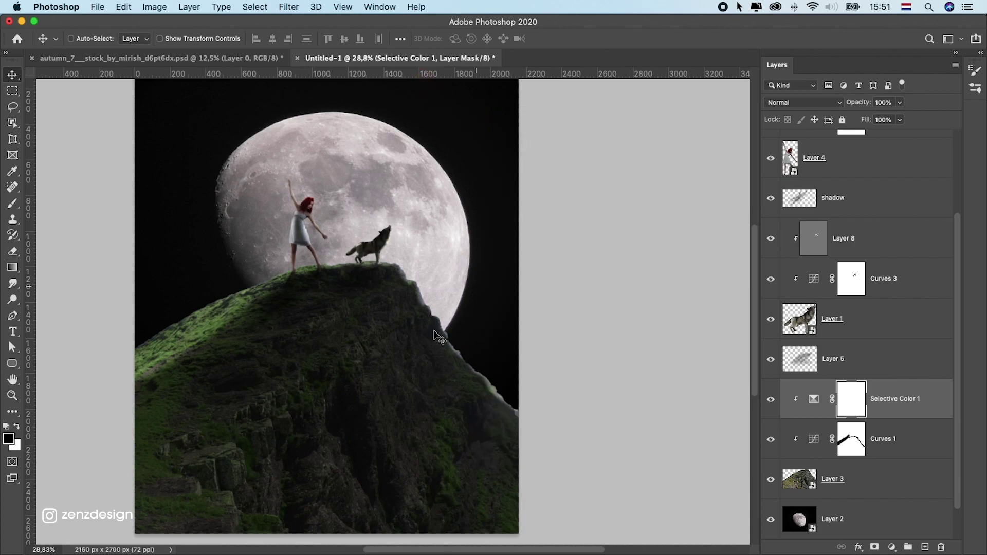
- Add a Hue/Saturation layer clipped to the rock with Saturation -35
{"action": "scroll", "coordinate": [437, 334], "scroll_direction": "down", "scroll_amount": 5}
{"action": "scroll", "coordinate": [437, 334], "scroll_direction": "up", "scroll_amount": 5}
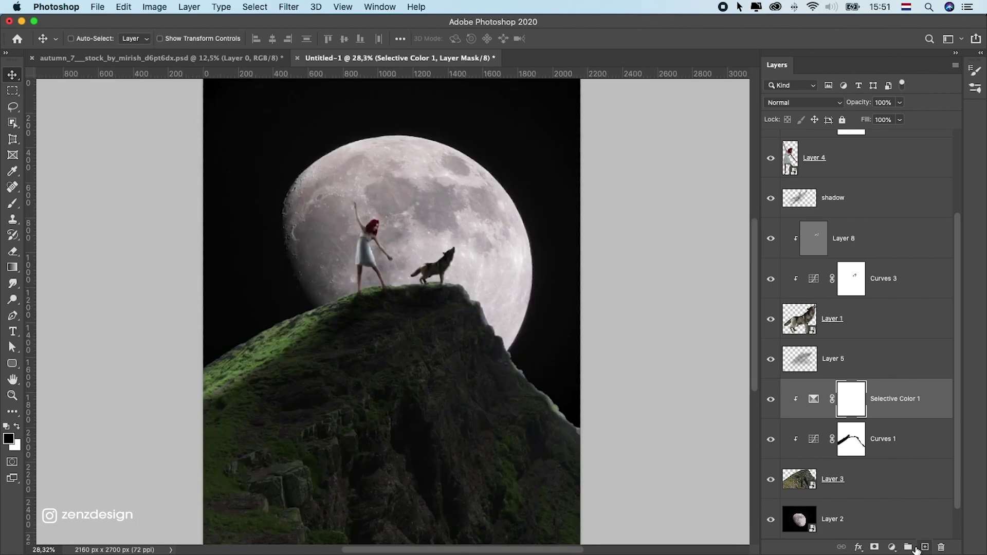
{"action": "left_click", "coordinate": [892, 547]}
{"action": "left_click", "coordinate": [943, 409]}
{"action": "left_click", "coordinate": [626, 459]}
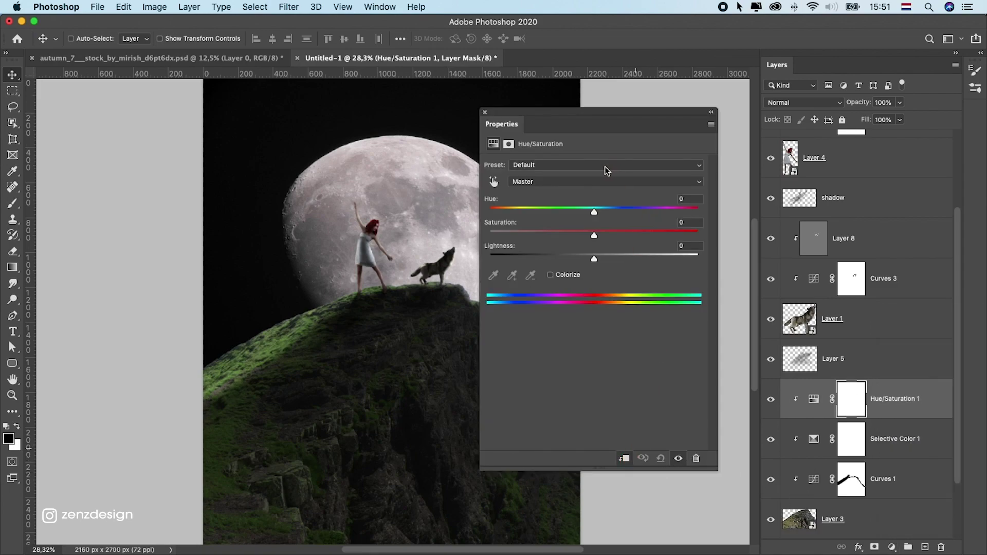
{"action": "left_click", "coordinate": [557, 234]}
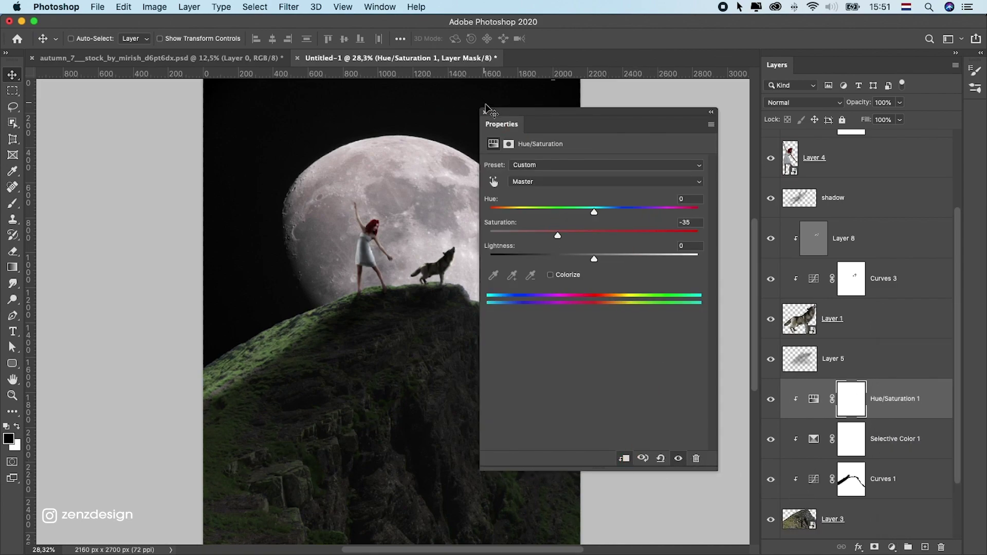
{"action": "left_click", "coordinate": [485, 112]}
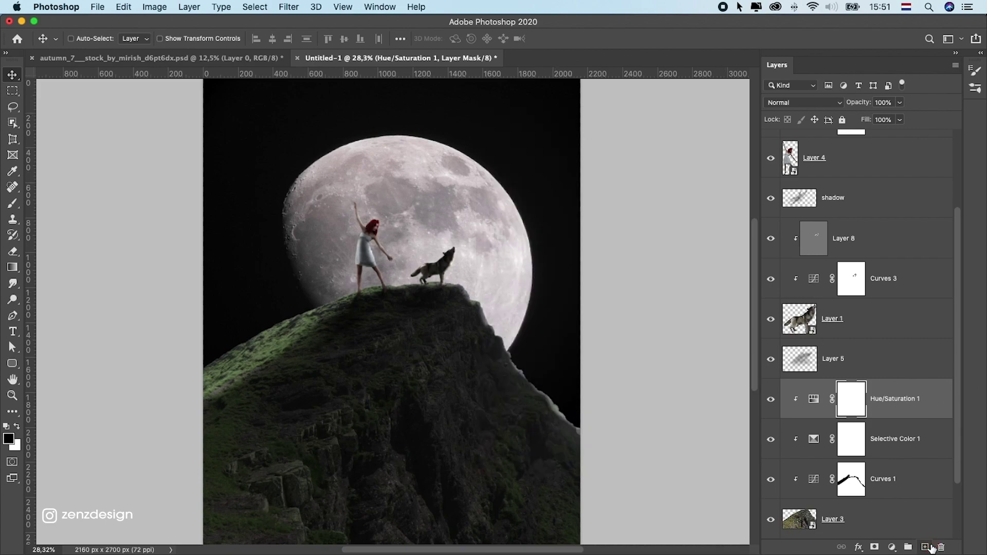
{"action": "left_click", "coordinate": [925, 547]}
- Clip Layer 9 to the rock, fill it with 50% gray and set it to Overlay
{"action": "right_click", "coordinate": [889, 398]}
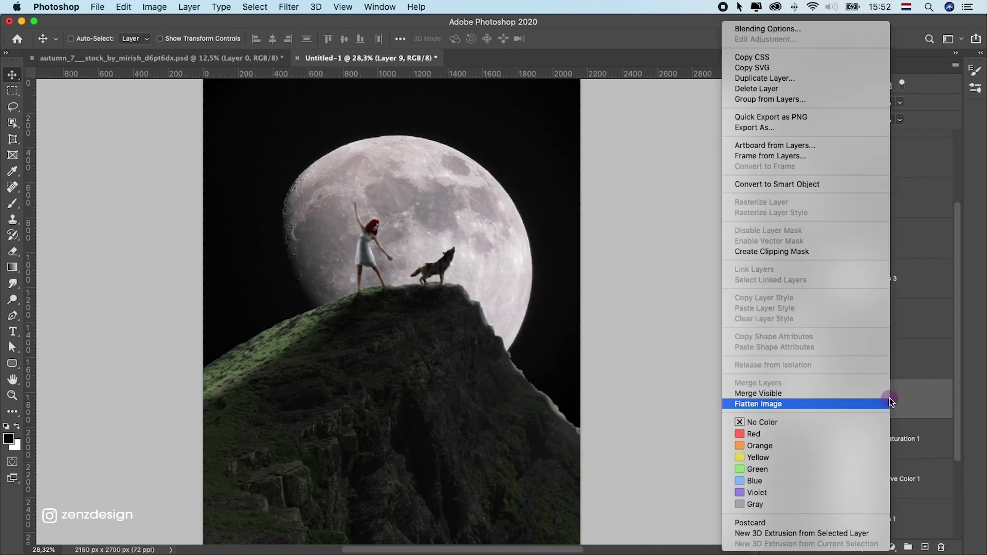
{"action": "left_click", "coordinate": [806, 251]}
{"action": "left_click", "coordinate": [124, 7]}
{"action": "left_click", "coordinate": [172, 203]}
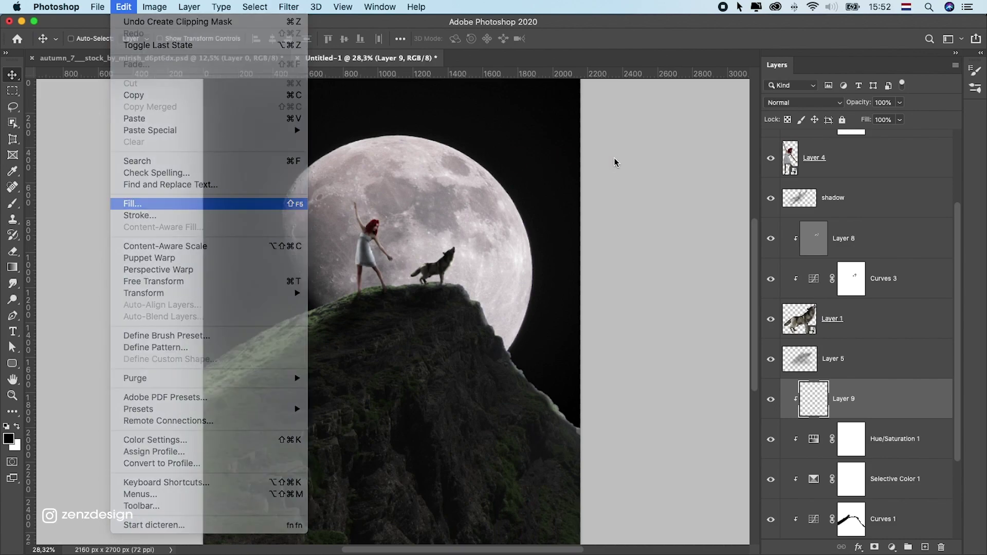
{"action": "left_click", "coordinate": [690, 167]}
{"action": "key", "text": "v"}
{"action": "left_click", "coordinate": [802, 102]}
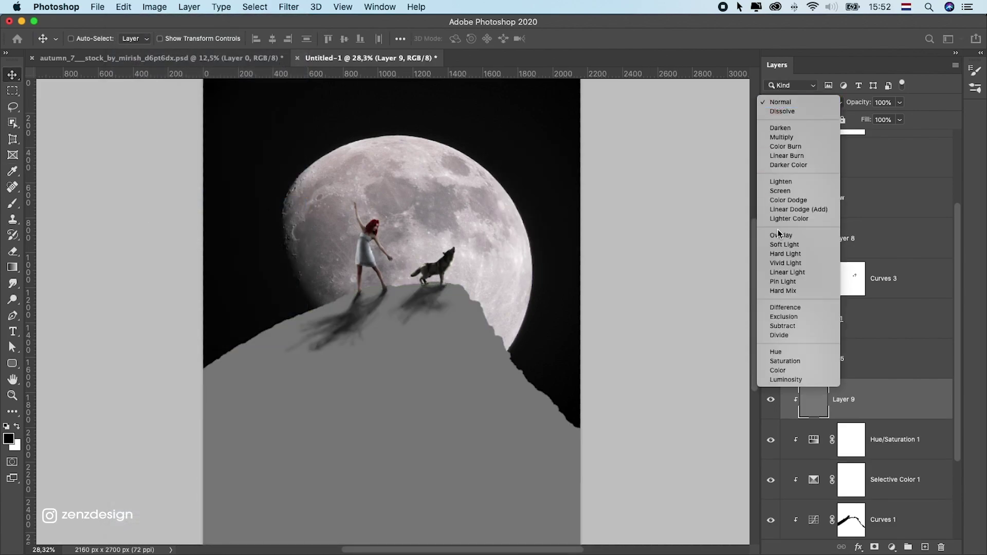
{"action": "left_click", "coordinate": [779, 234]}
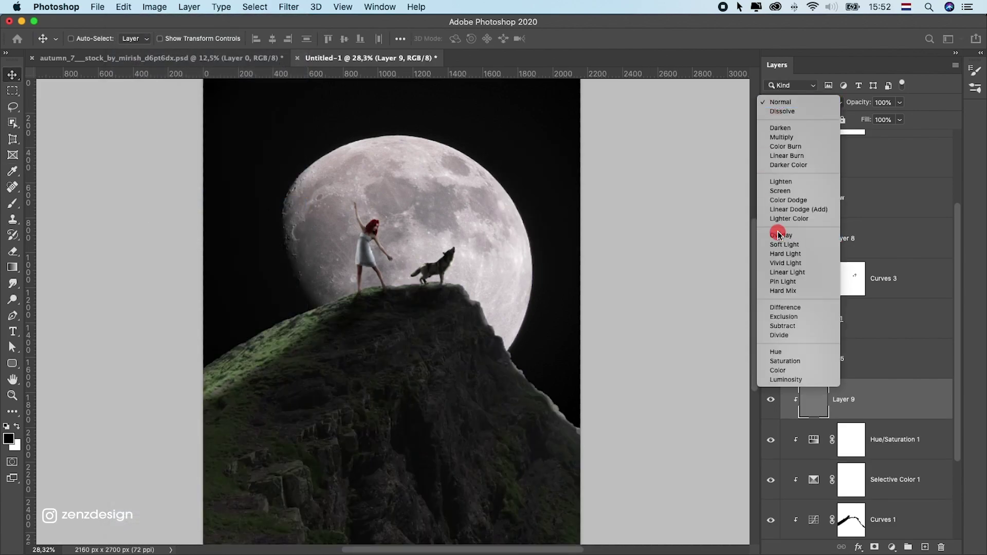
- Burn darker shadows into the lower rock face with an enlarged Burn brush
{"action": "left_click", "coordinate": [13, 300]}
{"action": "left_click", "coordinate": [60, 309]}
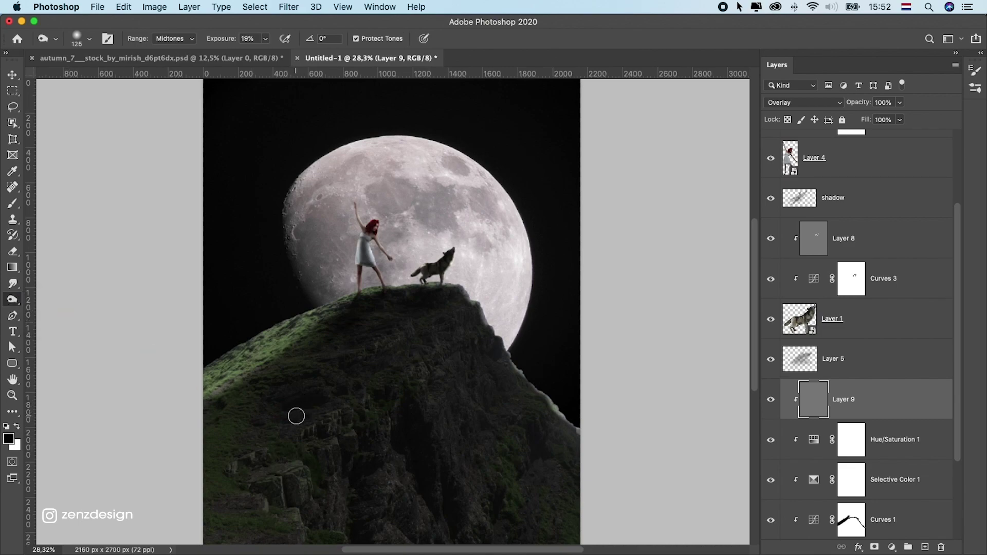
{"action": "key", "text": "bracketright"}
{"action": "key", "text": "bracketright"}
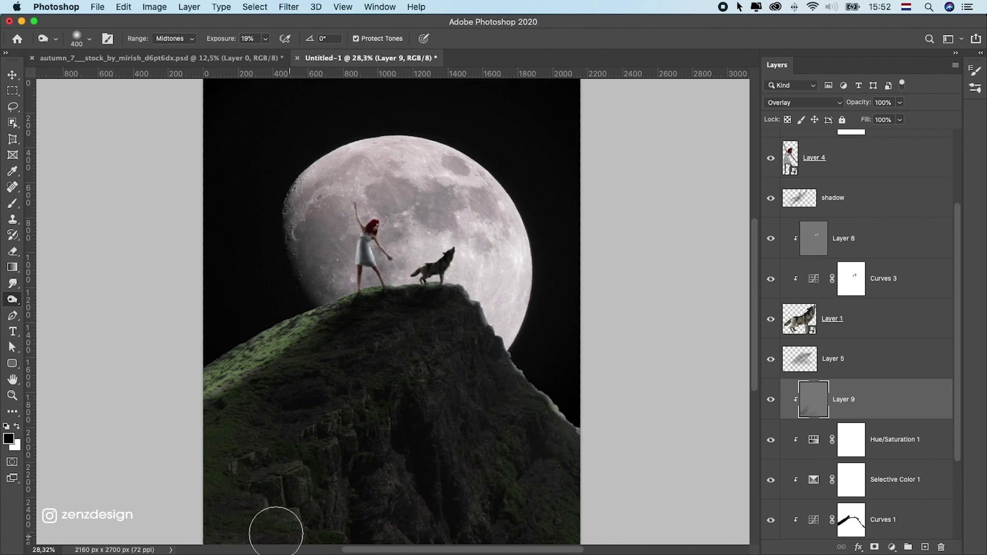
{"action": "key", "text": "bracketright"}
{"action": "left_click_drag", "start_coordinate": [421, 463], "coordinate": [418, 467]}
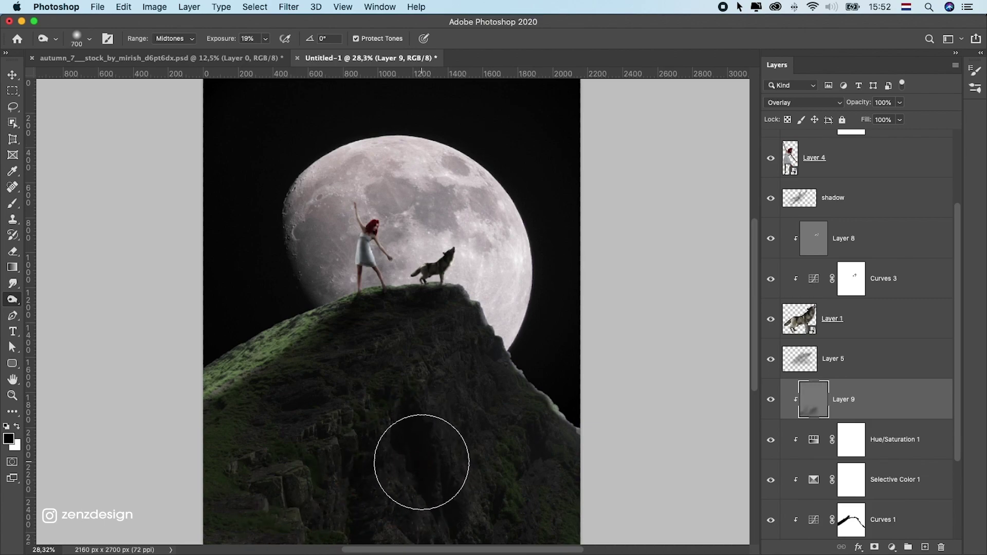
{"action": "mouse_move", "coordinate": [444, 502]}
{"action": "left_mouse_down"}
{"action": "mouse_move", "coordinate": [401, 421]}
{"action": "mouse_move", "coordinate": [341, 535]}
{"action": "mouse_move", "coordinate": [341, 478]}
{"action": "mouse_move", "coordinate": [306, 463]}
{"action": "left_mouse_up"}
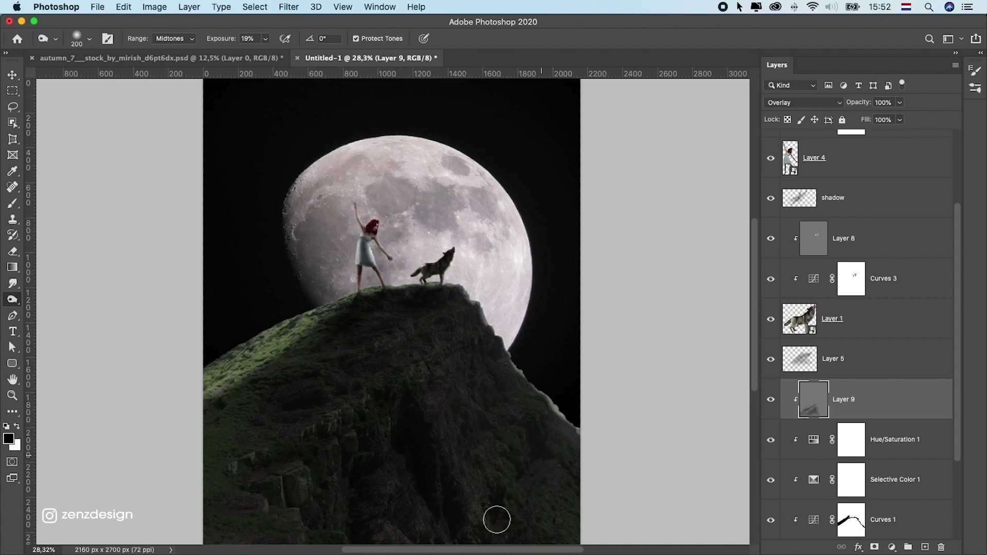
{"action": "mouse_move", "coordinate": [496, 520]}
{"action": "left_mouse_down"}
{"action": "mouse_move", "coordinate": [480, 456]}
{"action": "mouse_move", "coordinate": [489, 452]}
{"action": "mouse_move", "coordinate": [463, 377]}
{"action": "mouse_move", "coordinate": [569, 502]}
{"action": "mouse_move", "coordinate": [577, 498]}
{"action": "left_mouse_up"}
- Enlarge the burn brush to 400 and try burning the rock's left side, undoing it
{"action": "key", "text": "bracketright"}
{"action": "key", "text": "bracketright"}
{"action": "key", "text": "bracketright"}
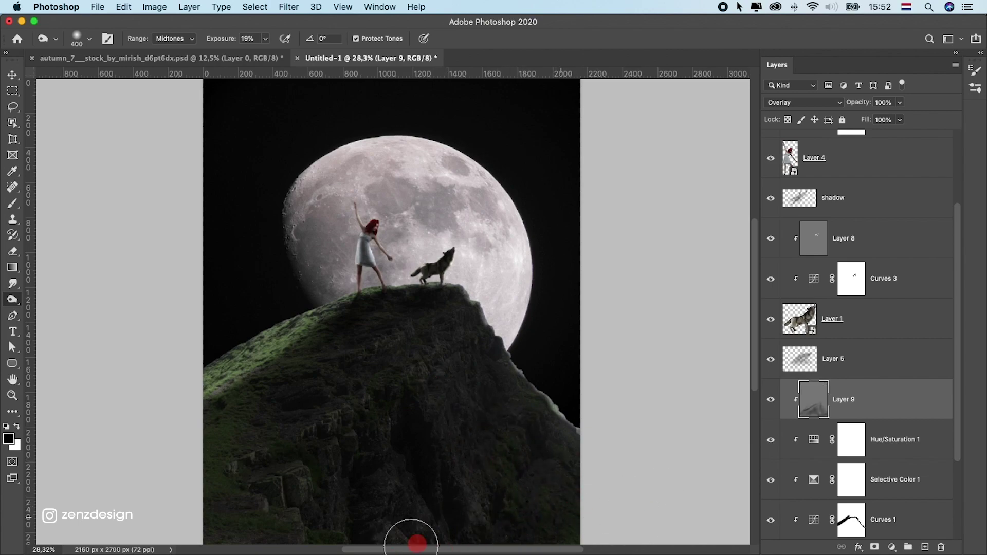
{"action": "scroll", "coordinate": [411, 534], "scroll_direction": "left", "scroll_amount": 10}
{"action": "mouse_move", "coordinate": [560, 214]}
{"action": "left_mouse_down"}
{"action": "mouse_move", "coordinate": [227, 224]}
{"action": "mouse_move", "coordinate": [398, 216]}
{"action": "left_mouse_up"}
{"action": "key", "text": "ctrl+r"}
{"action": "mouse_move", "coordinate": [143, 407]}
{"action": "left_mouse_down"}
{"action": "mouse_move", "coordinate": [176, 346]}
{"action": "mouse_move", "coordinate": [380, 308]}
{"action": "left_mouse_up"}
{"action": "key", "text": "ctrl+z"}
{"action": "key", "text": "ctrl+z"}
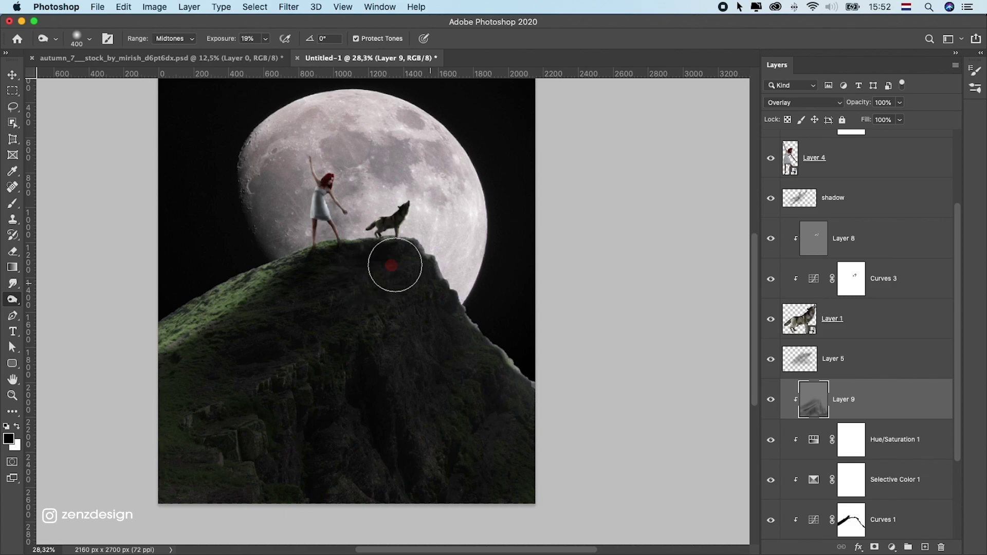
{"action": "scroll", "coordinate": [295, 370], "scroll_direction": "down", "scroll_amount": 2}
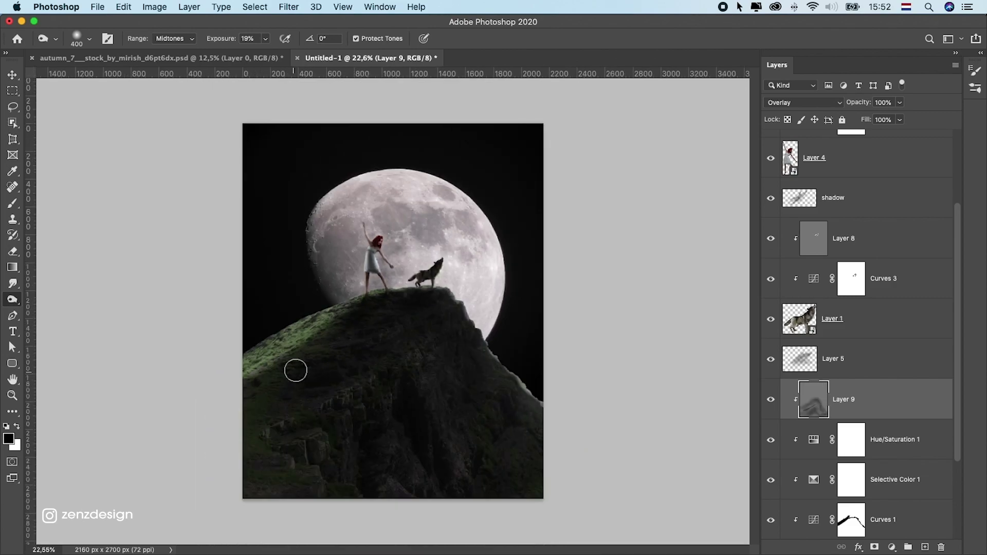
{"action": "scroll", "coordinate": [378, 327], "scroll_direction": "up", "scroll_amount": 2}
{"action": "left_click_drag", "start_coordinate": [381, 228], "coordinate": [295, 207]}
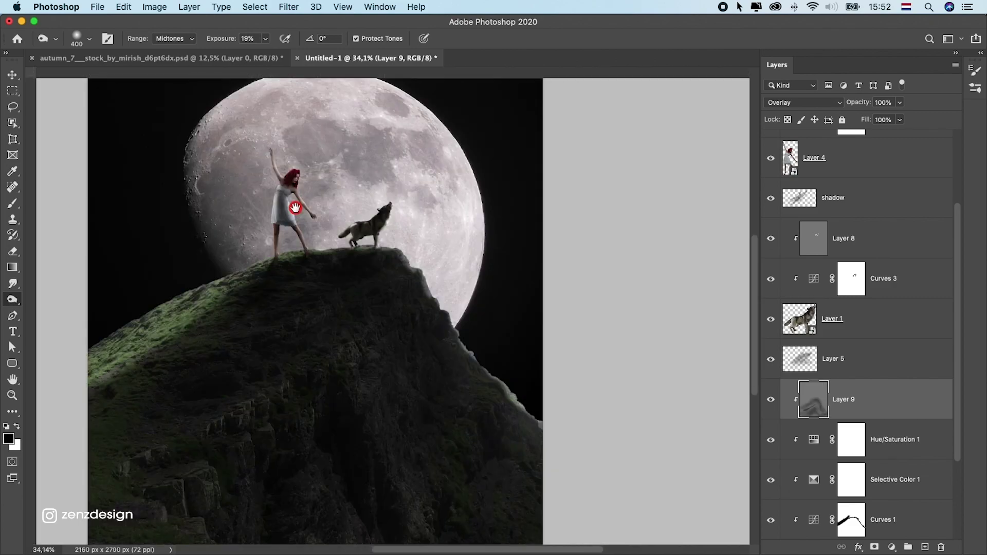
{"action": "key", "text": "super+r"}
- Burn the rock face with Shadows range at 13% exposure, then compare with Curves 1 toggled
{"action": "right_click", "coordinate": [13, 300]}
{"action": "left_click", "coordinate": [77, 304]}
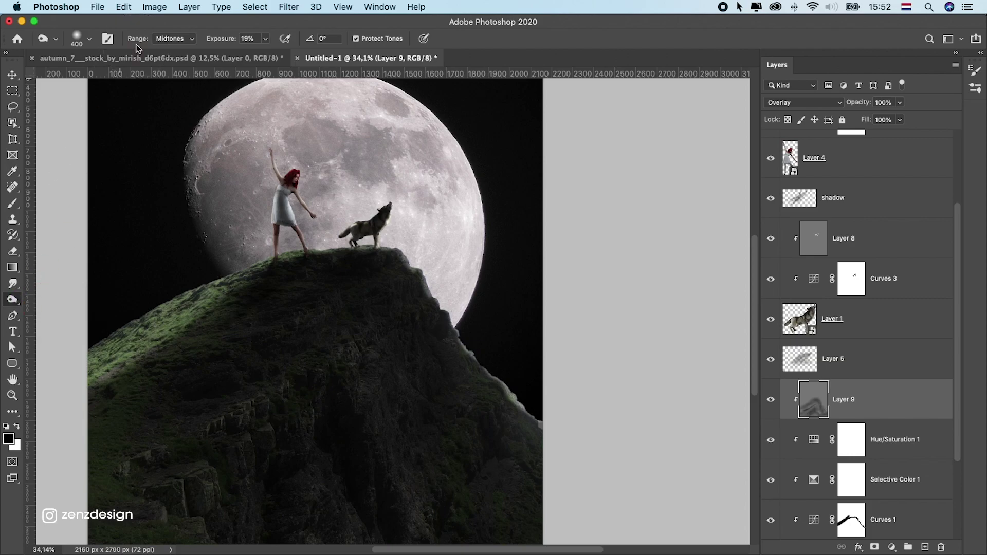
{"action": "left_click", "coordinate": [184, 29]}
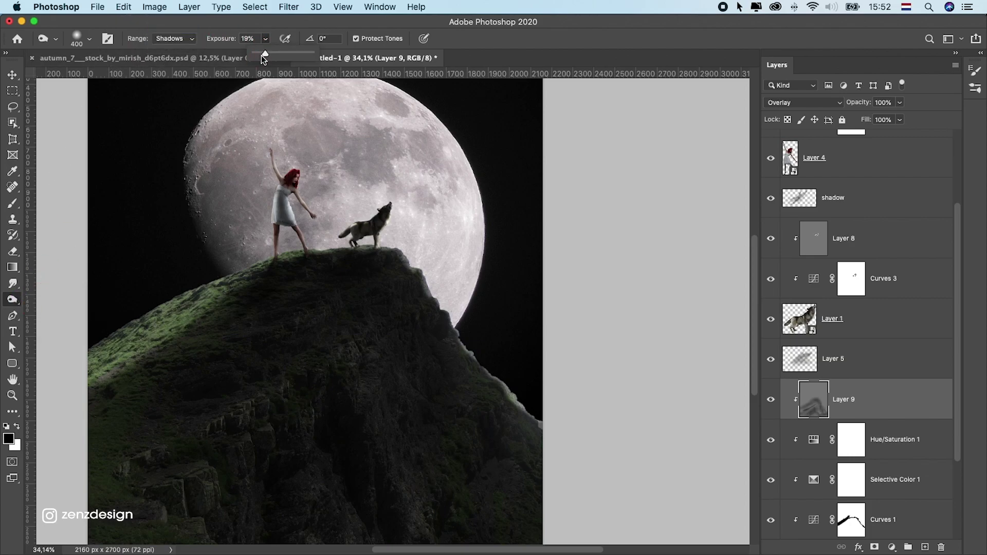
{"action": "left_click_drag", "start_coordinate": [261, 55], "coordinate": [258, 55]}
{"action": "mouse_move", "coordinate": [308, 440]}
{"action": "left_mouse_down"}
{"action": "mouse_move", "coordinate": [316, 411]}
{"action": "mouse_move", "coordinate": [286, 444]}
{"action": "mouse_move", "coordinate": [339, 452]}
{"action": "mouse_move", "coordinate": [269, 431]}
{"action": "mouse_move", "coordinate": [494, 435]}
{"action": "mouse_move", "coordinate": [511, 368]}
{"action": "left_mouse_up"}
{"action": "key", "text": "super+r"}
{"action": "left_click_drag", "start_coordinate": [574, 479], "coordinate": [288, 363]}
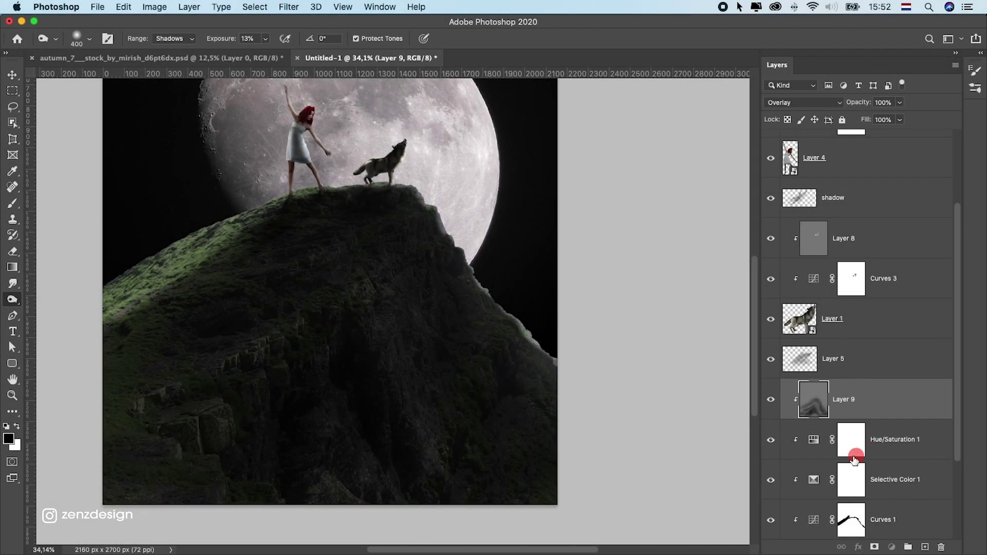
{"action": "left_click", "coordinate": [855, 457]}
{"action": "left_click", "coordinate": [770, 519]}
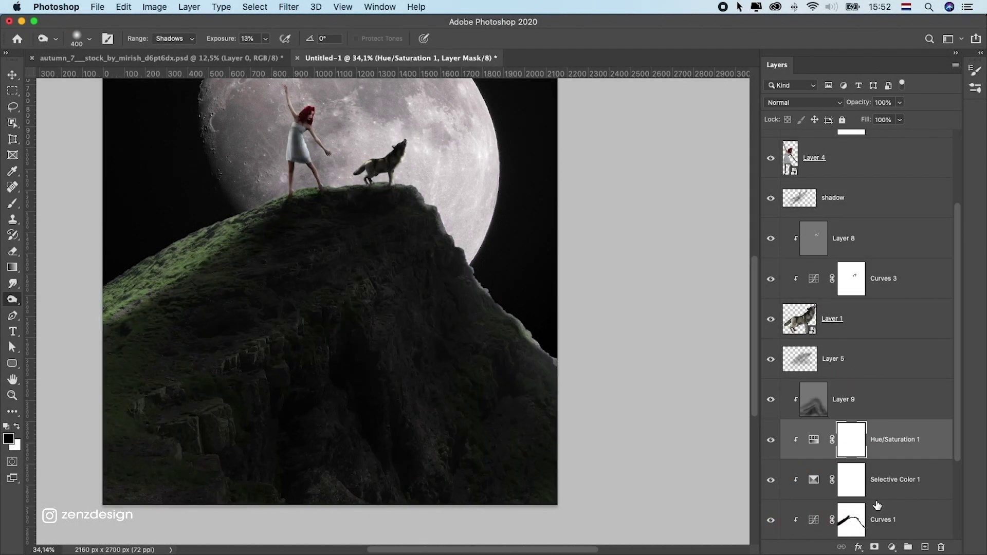
- Try and undo 200-size brush strokes on the Curves 1 mask, then select Layer 9
{"action": "left_click", "coordinate": [855, 522]}
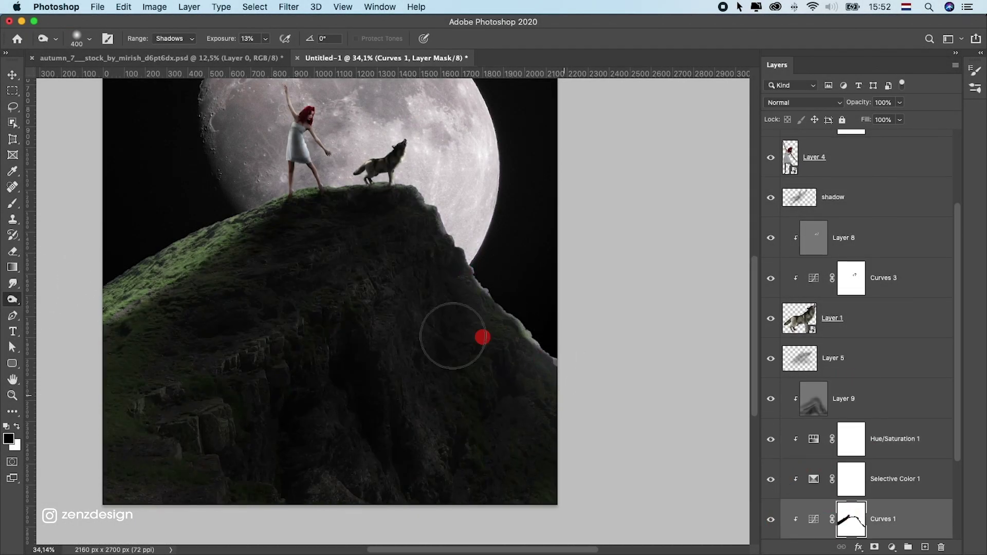
{"action": "left_click", "coordinate": [16, 207]}
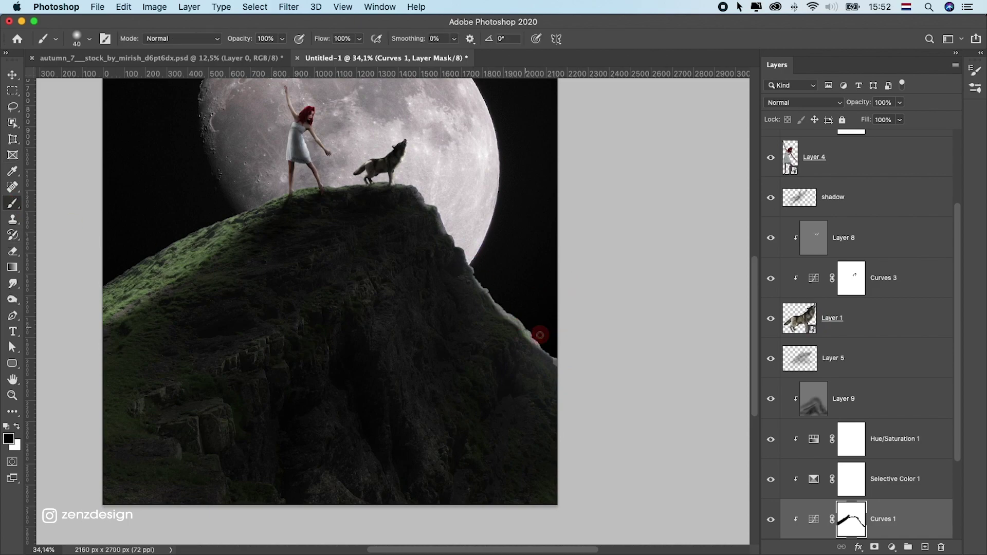
{"action": "key", "text": "bracketright"}
{"action": "key", "text": "bracketright"}
{"action": "key", "text": "bracketright"}
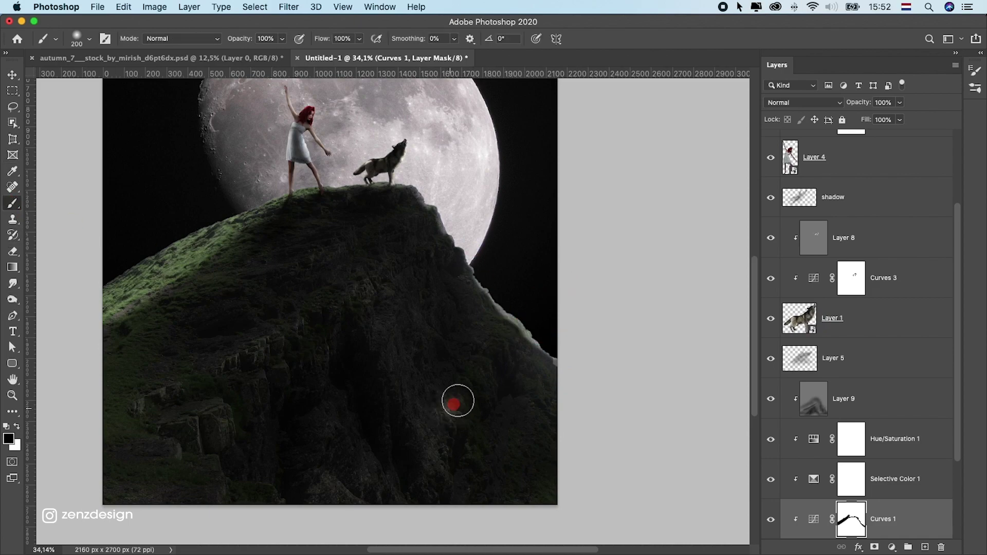
{"action": "left_click_drag", "start_coordinate": [447, 412], "coordinate": [524, 318]}
{"action": "key", "text": "ctrl+z"}
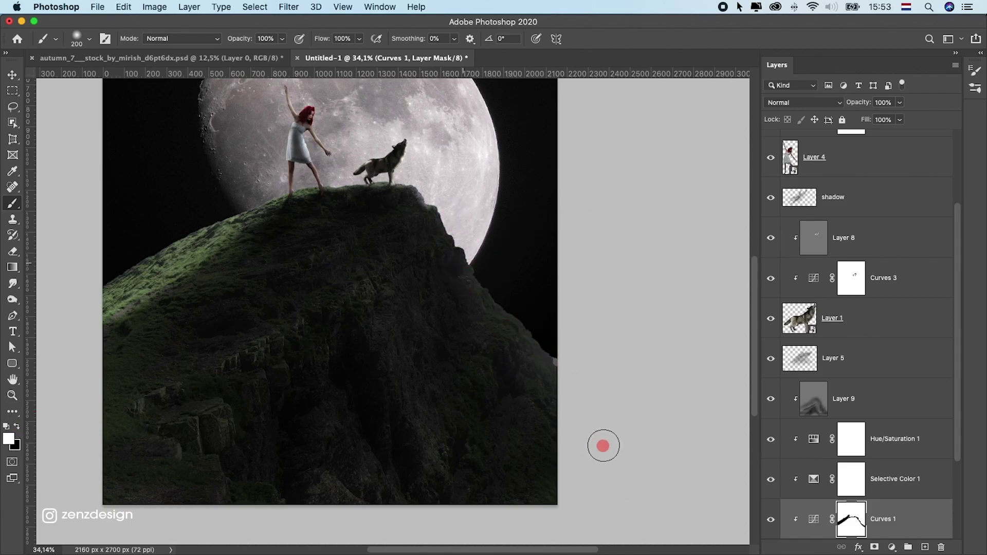
{"action": "scroll", "coordinate": [372, 291], "scroll_direction": "down", "scroll_amount": 5}
{"action": "scroll", "coordinate": [372, 291], "scroll_direction": "up", "scroll_amount": 5}
{"action": "left_click_drag", "start_coordinate": [480, 308], "coordinate": [512, 329]}
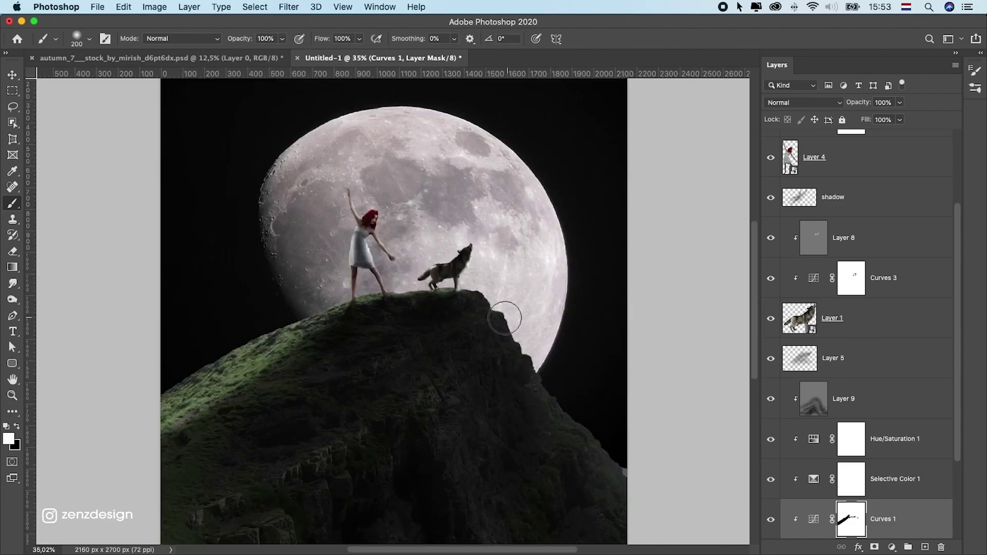
{"action": "key", "text": "ctrl+z"}
{"action": "scroll", "coordinate": [440, 363], "scroll_direction": "down", "scroll_amount": 2}
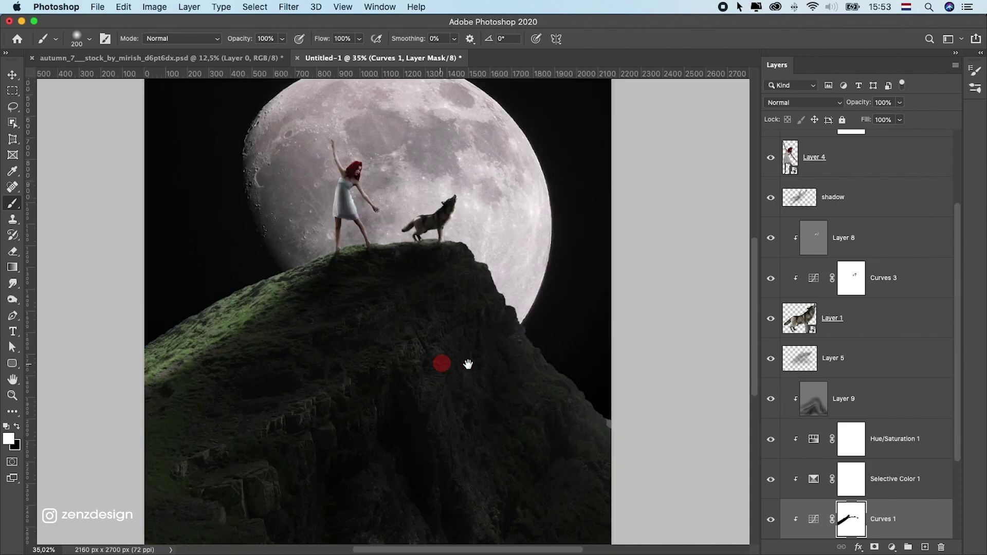
{"action": "left_click", "coordinate": [882, 402]}
- Add Layer 10 clipped to the rock, filled with 50% gray in Overlay mode, and pick the Dodge tool
{"action": "left_click", "coordinate": [925, 547]}
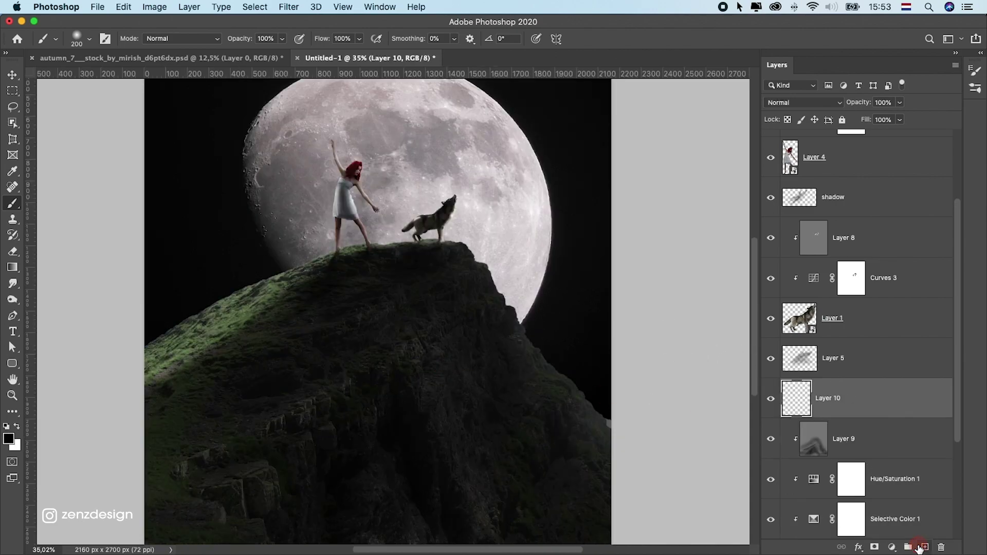
{"action": "right_click", "coordinate": [849, 396]}
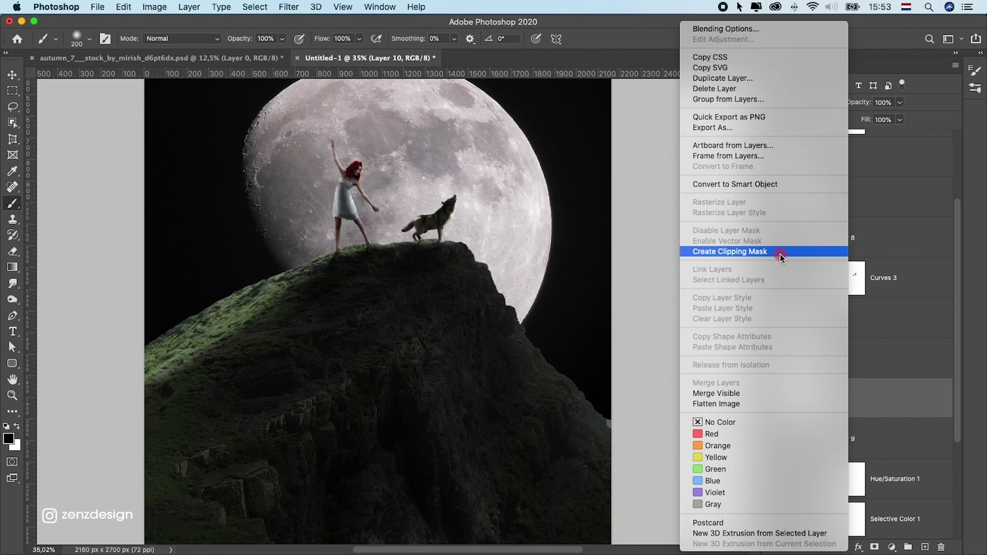
{"action": "left_click", "coordinate": [724, 257]}
{"action": "left_click", "coordinate": [154, 7]}
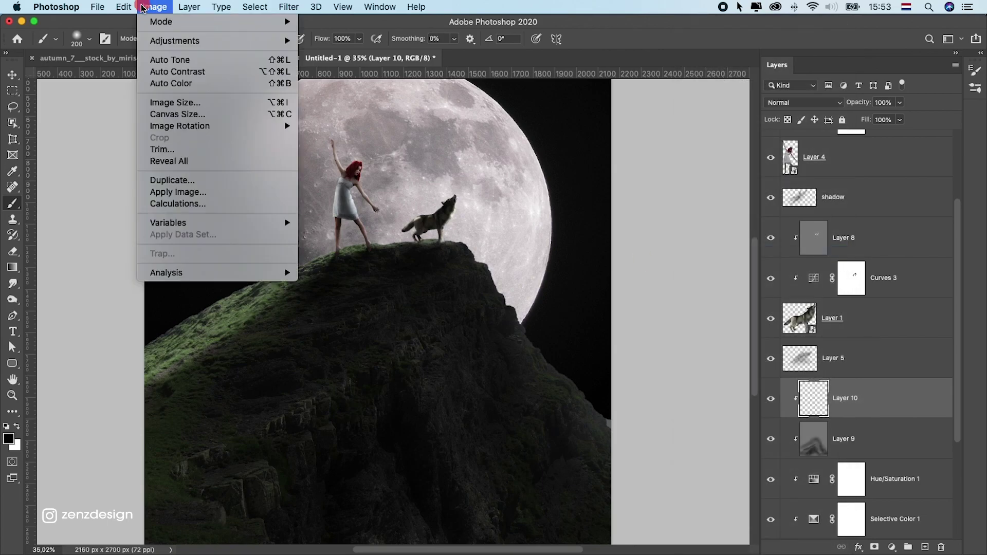
{"action": "left_click", "coordinate": [128, 200]}
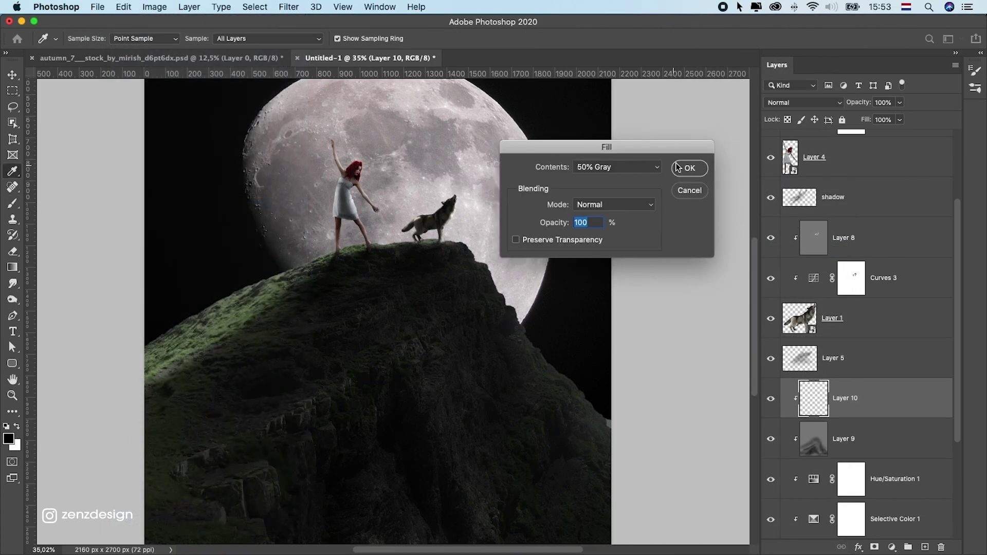
{"action": "left_click", "coordinate": [679, 166]}
{"action": "left_click", "coordinate": [795, 103]}
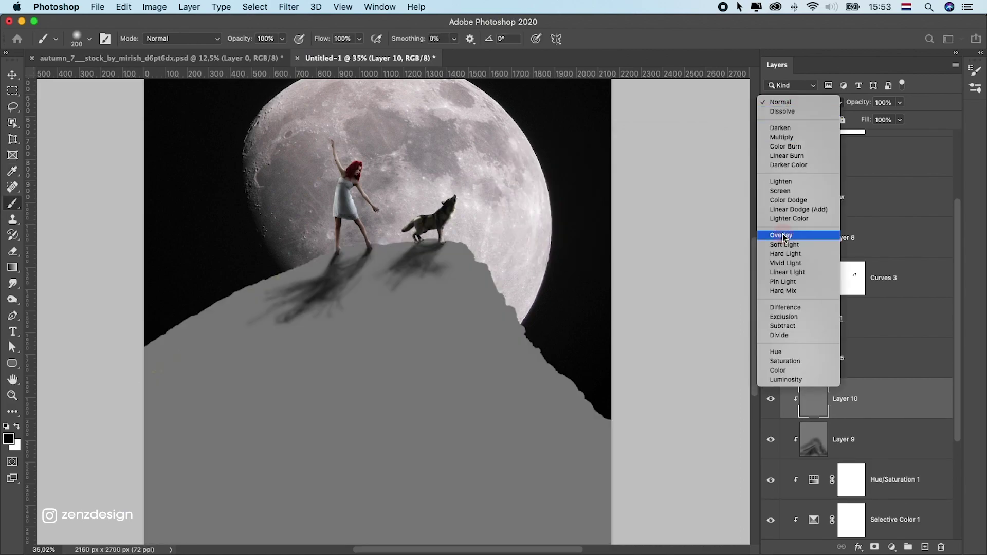
{"action": "left_click", "coordinate": [781, 235]}
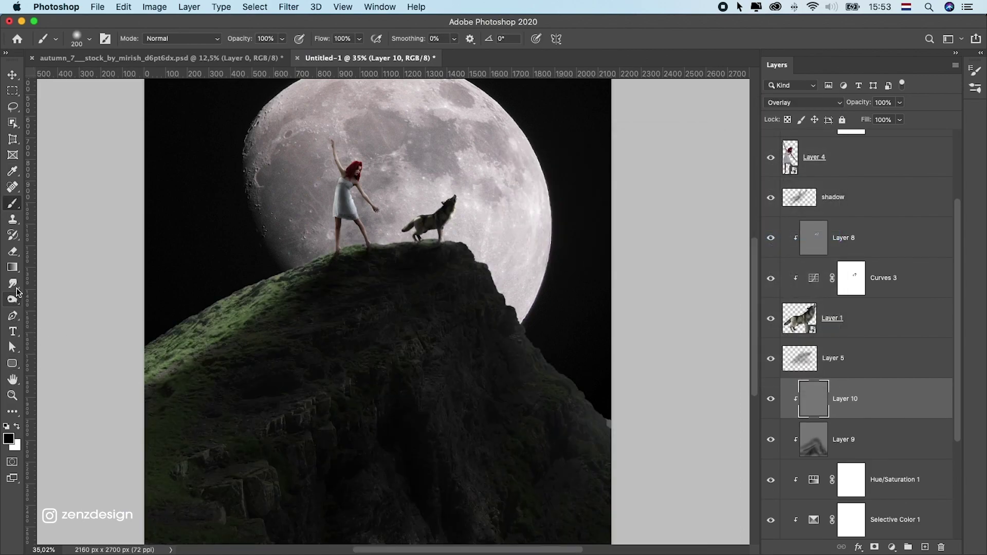
{"action": "left_click_drag", "start_coordinate": [12, 299], "coordinate": [65, 299]}
{"action": "left_click", "coordinate": [65, 300]}
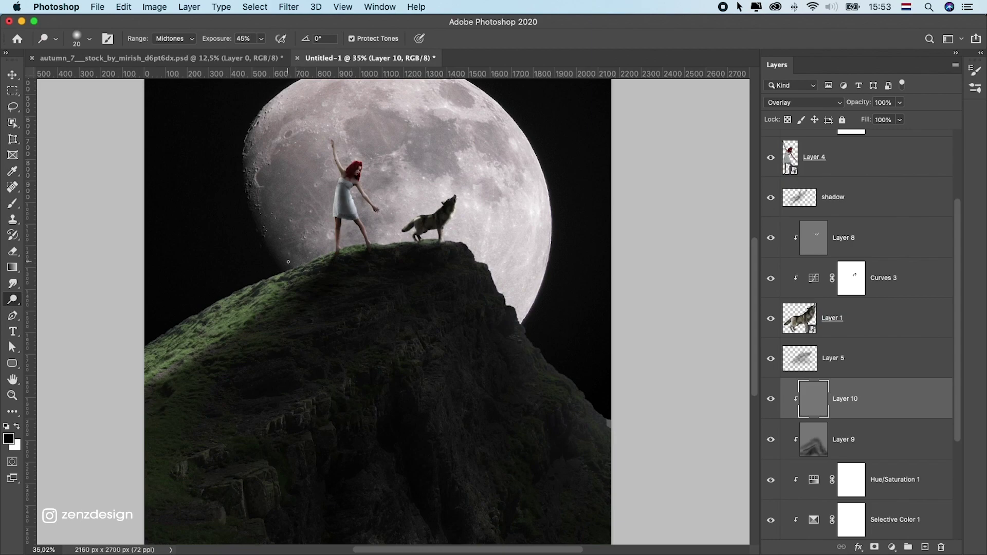
- Dodge the left ridge edge and the rock under the wolf, undoing the last two strokes
{"action": "left_click_drag", "start_coordinate": [278, 264], "coordinate": [103, 374]}
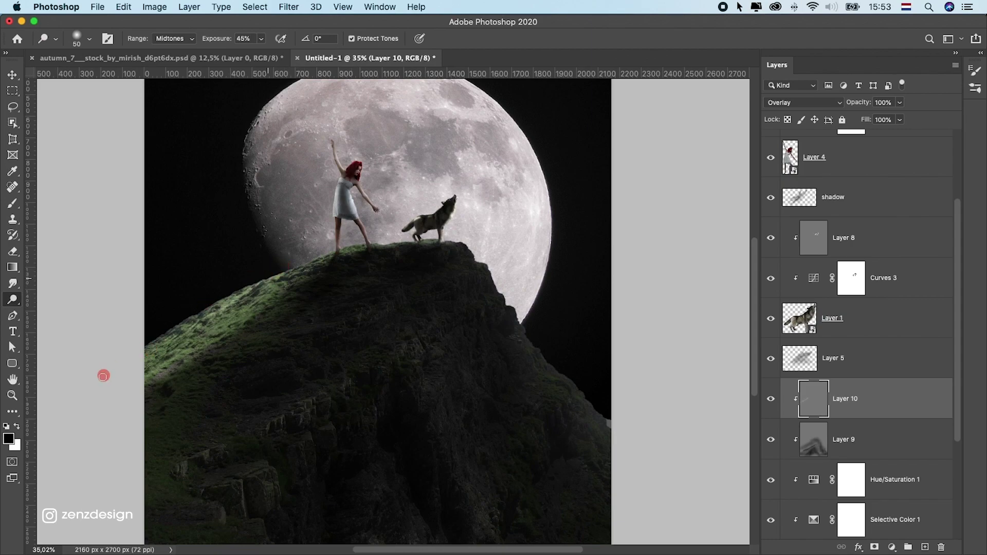
{"action": "left_click_drag", "start_coordinate": [234, 289], "coordinate": [248, 287]}
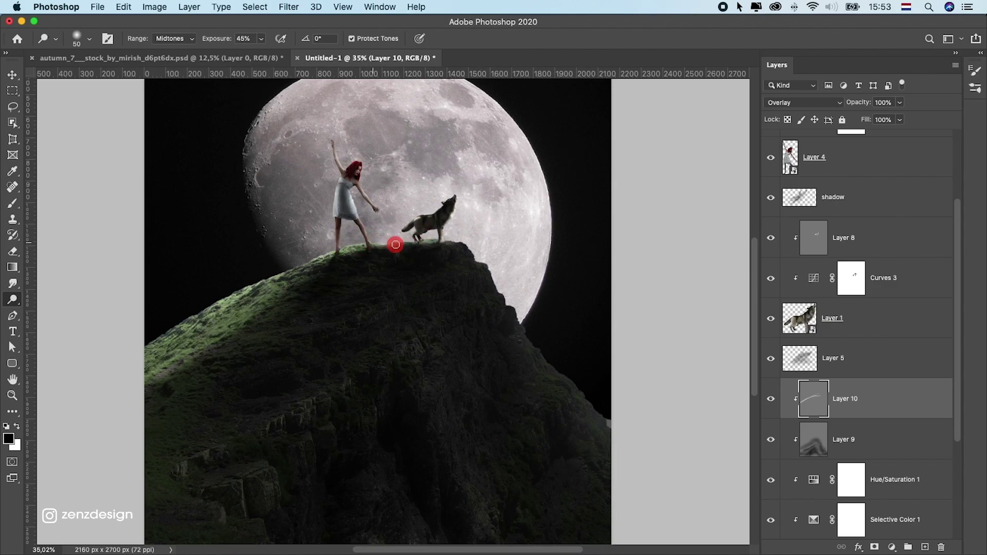
{"action": "scroll", "coordinate": [431, 232], "scroll_direction": "up", "scroll_amount": 5}
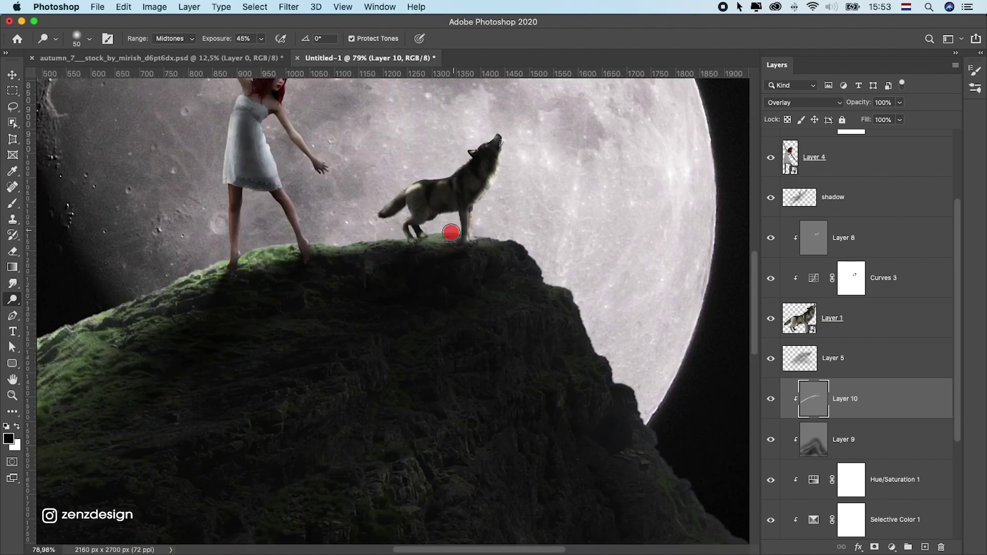
{"action": "mouse_move", "coordinate": [450, 233]}
{"action": "left_mouse_down"}
{"action": "mouse_move", "coordinate": [453, 248]}
{"action": "mouse_move", "coordinate": [485, 230]}
{"action": "left_mouse_up"}
{"action": "left_click_drag", "start_coordinate": [377, 245], "coordinate": [300, 245]}
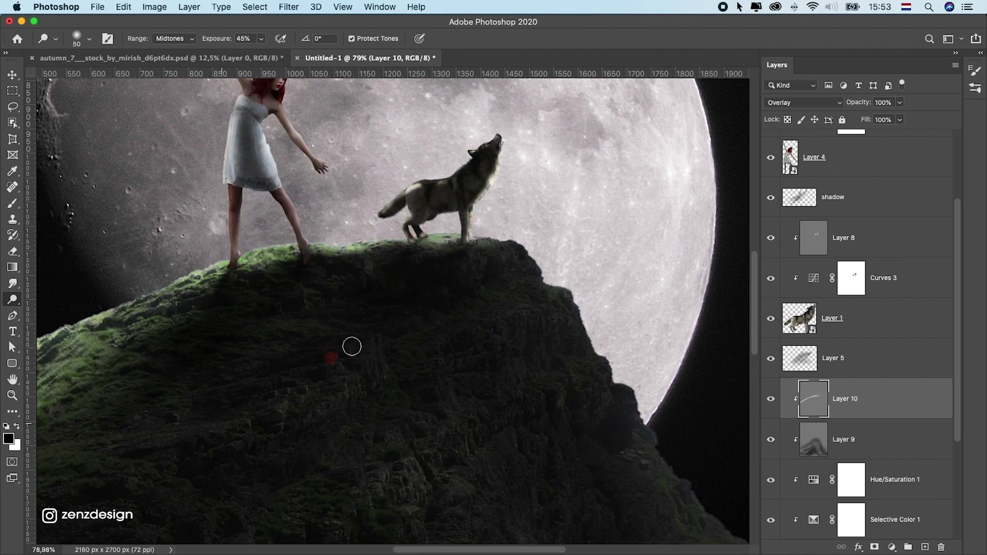
{"action": "key", "text": "super+z"}
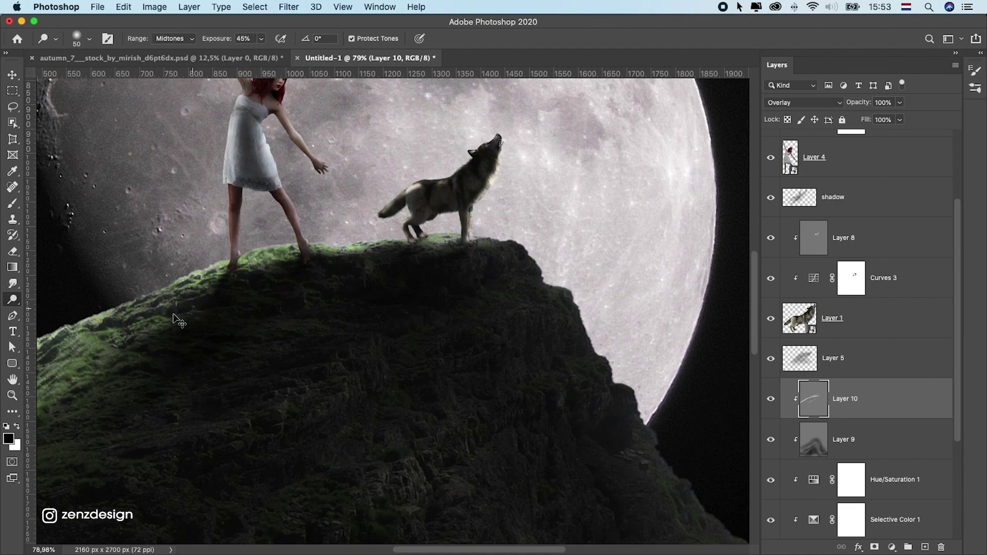
{"action": "key", "text": "super+z"}
- Try brightening spots on the mossy left slope, undoing the unwanted strokes
{"action": "mouse_move", "coordinate": [39, 391]}
{"action": "left_mouse_down"}
{"action": "mouse_move", "coordinate": [329, 284]}
{"action": "mouse_move", "coordinate": [417, 296]}
{"action": "left_mouse_up"}
{"action": "key", "text": "super+r"}
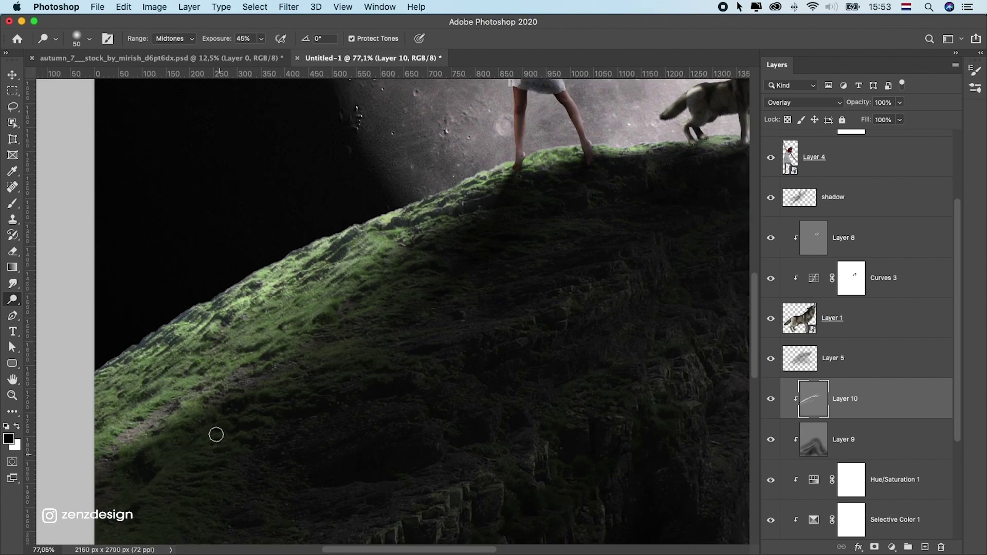
{"action": "scroll", "coordinate": [216, 434], "scroll_direction": "down", "scroll_amount": 5}
{"action": "scroll", "coordinate": [300, 370], "scroll_direction": "up", "scroll_amount": 5}
{"action": "left_click", "coordinate": [249, 400]}
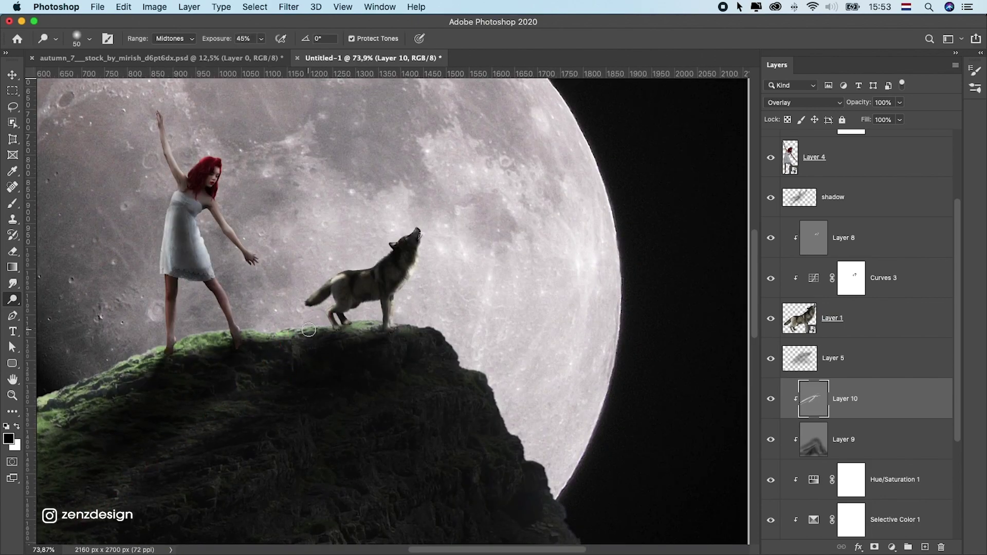
{"action": "scroll", "coordinate": [303, 332], "scroll_direction": "down", "scroll_amount": 5}
{"action": "key", "text": "ctrl+z"}
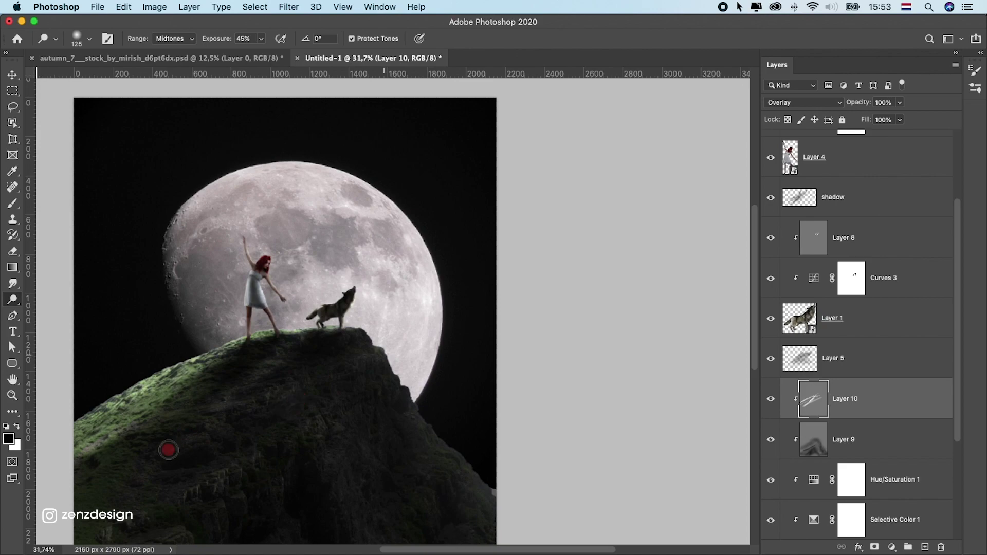
{"action": "key", "text": "ctrl+z"}
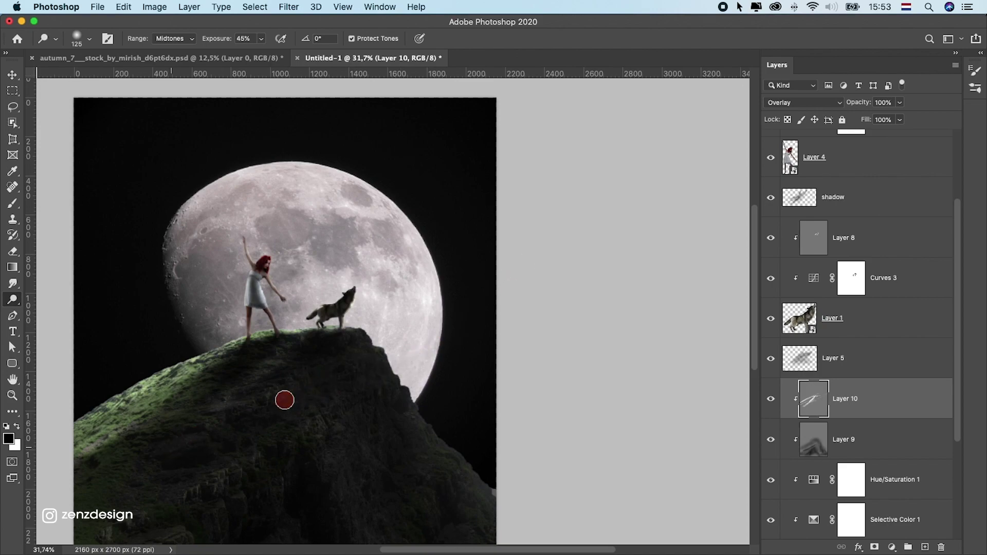
{"action": "left_click_drag", "start_coordinate": [282, 399], "coordinate": [271, 409]}
{"action": "key", "text": "ctrl+z"}
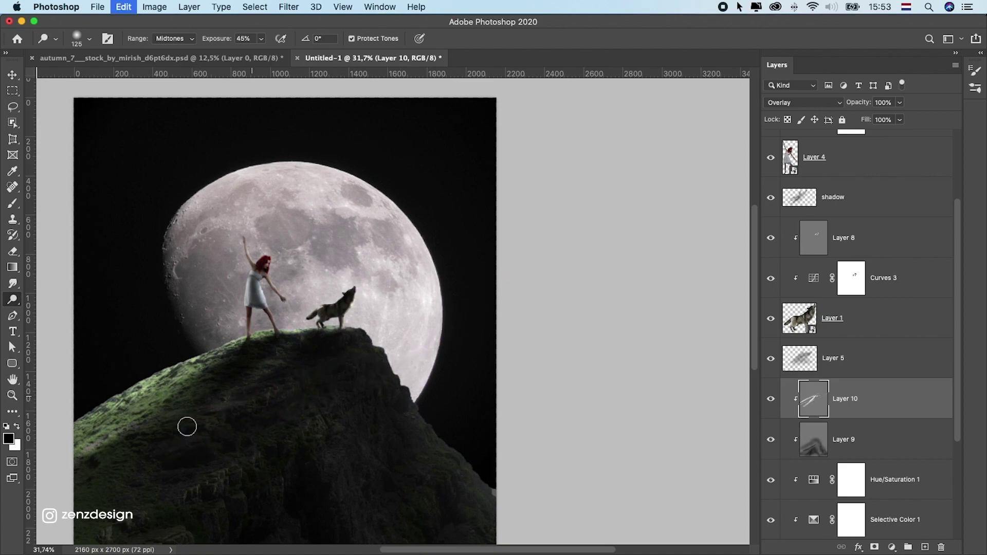
- Dodge the green slope along the left edge and add a final highlight stroke
{"action": "left_click_drag", "start_coordinate": [256, 402], "coordinate": [282, 312]}
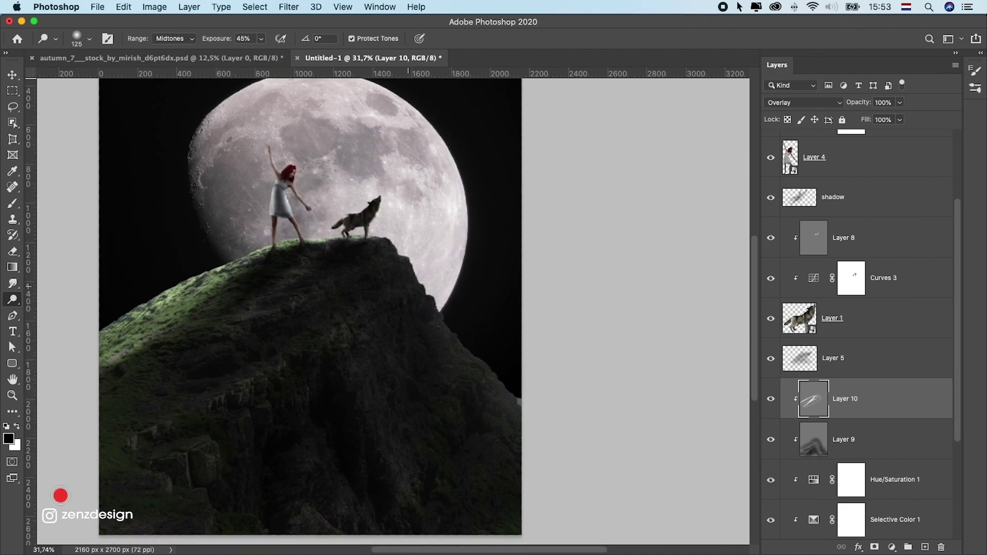
{"action": "scroll", "coordinate": [425, 306], "scroll_direction": "down", "scroll_amount": 10}
{"action": "scroll", "coordinate": [353, 372], "scroll_direction": "up", "scroll_amount": 10}
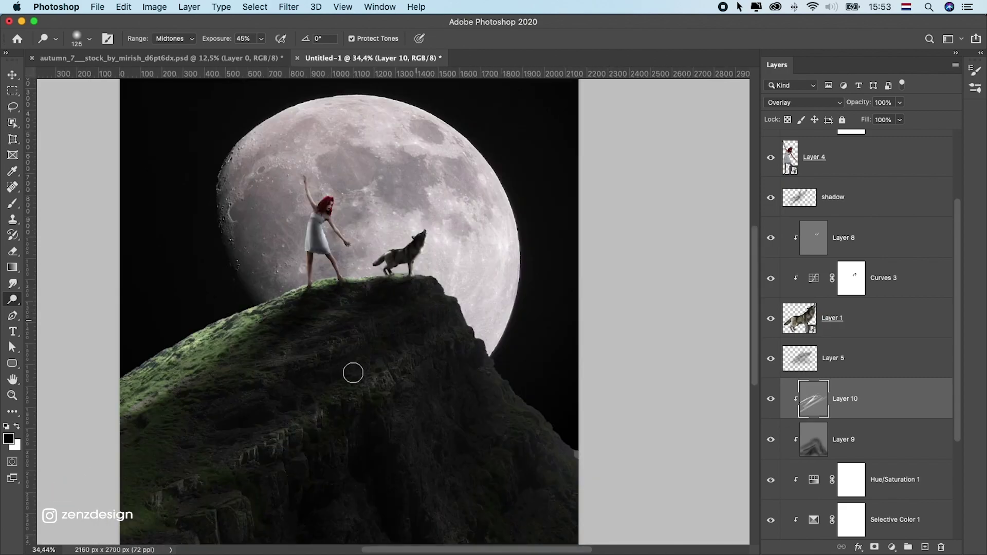
{"action": "left_click_drag", "start_coordinate": [242, 406], "coordinate": [180, 423]}
{"action": "key", "text": "ctrl+z"}
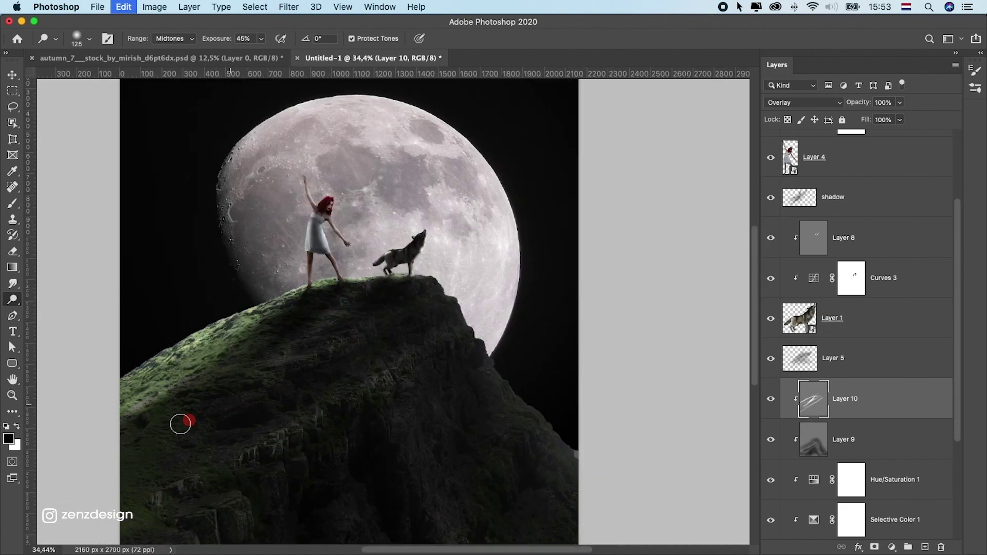
{"action": "scroll", "coordinate": [206, 404], "scroll_direction": "down", "scroll_amount": 5}
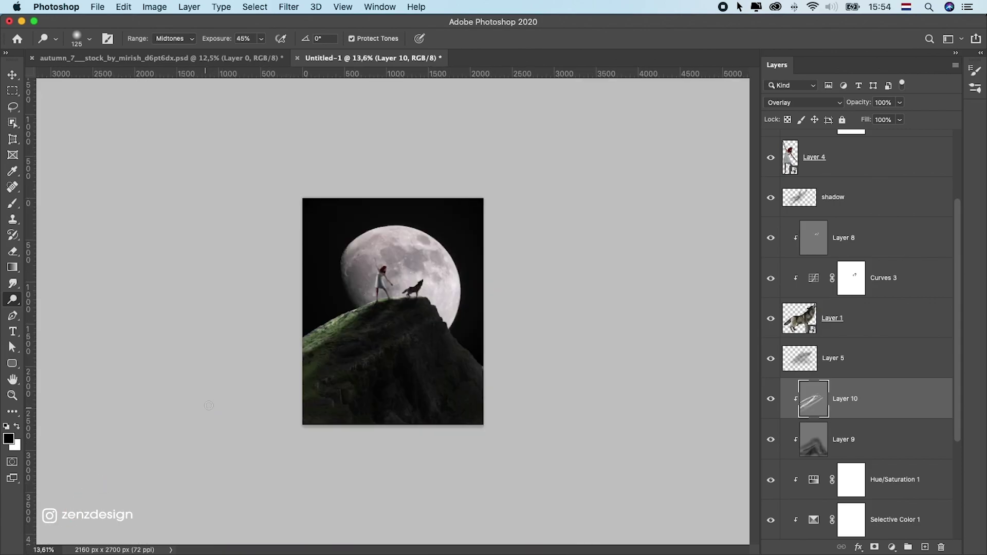
{"action": "left_click", "coordinate": [319, 346]}
{"action": "key", "text": "ctrl+z"}
{"action": "left_click_drag", "start_coordinate": [308, 349], "coordinate": [305, 374]}
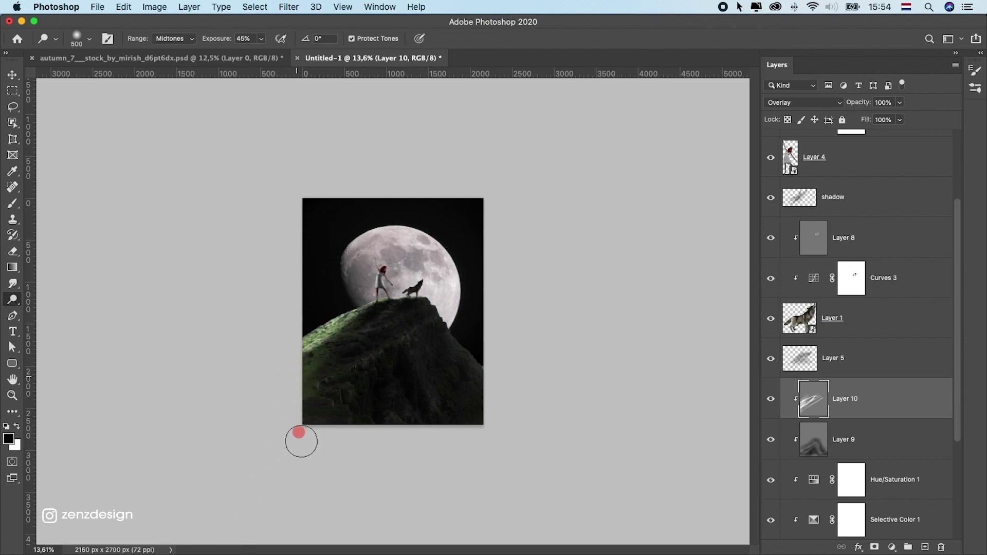
{"action": "scroll", "coordinate": [453, 308], "scroll_direction": "up", "scroll_amount": 4}
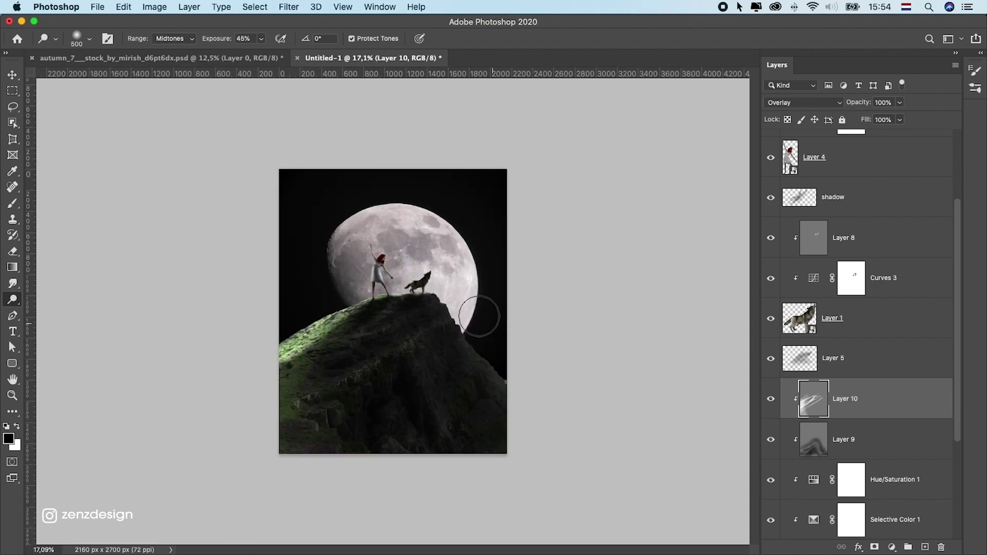
{"action": "left_click", "coordinate": [456, 293]}
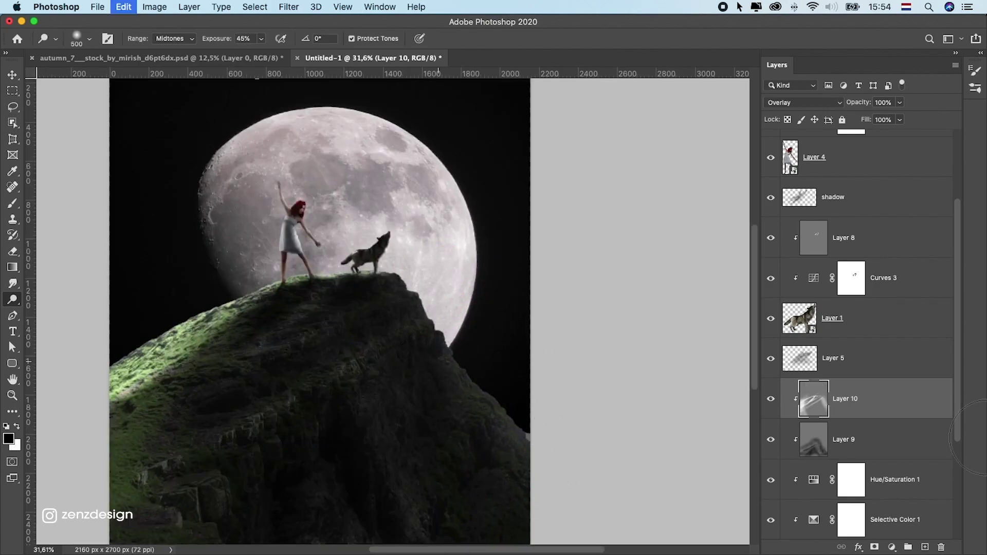
{"action": "scroll", "coordinate": [854, 492], "scroll_direction": "down", "scroll_amount": 3}
- Nudge the Curves 1 midtone point to 126→33 and close its properties
{"action": "left_click", "coordinate": [852, 496]}
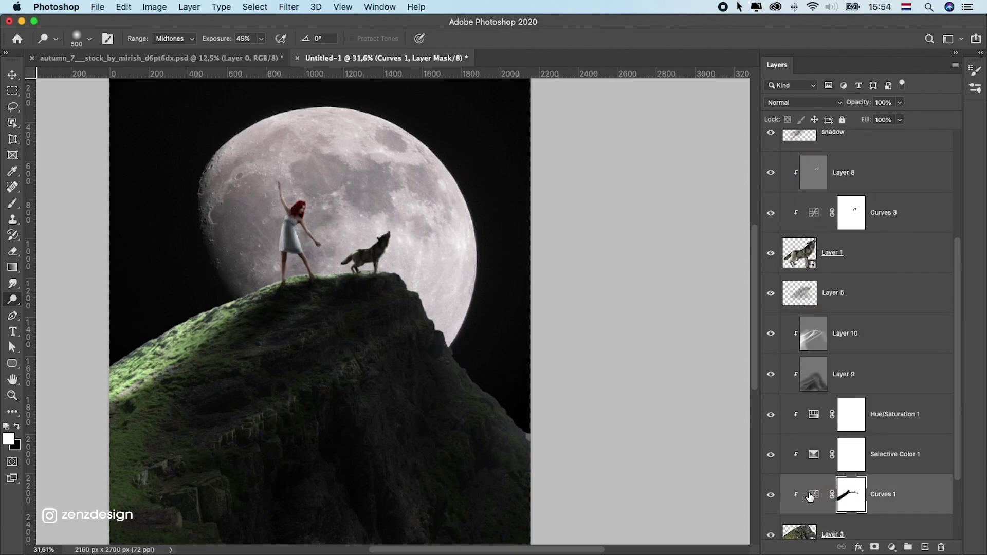
{"action": "double_click", "coordinate": [811, 496]}
{"action": "left_click_drag", "start_coordinate": [602, 328], "coordinate": [603, 336]}
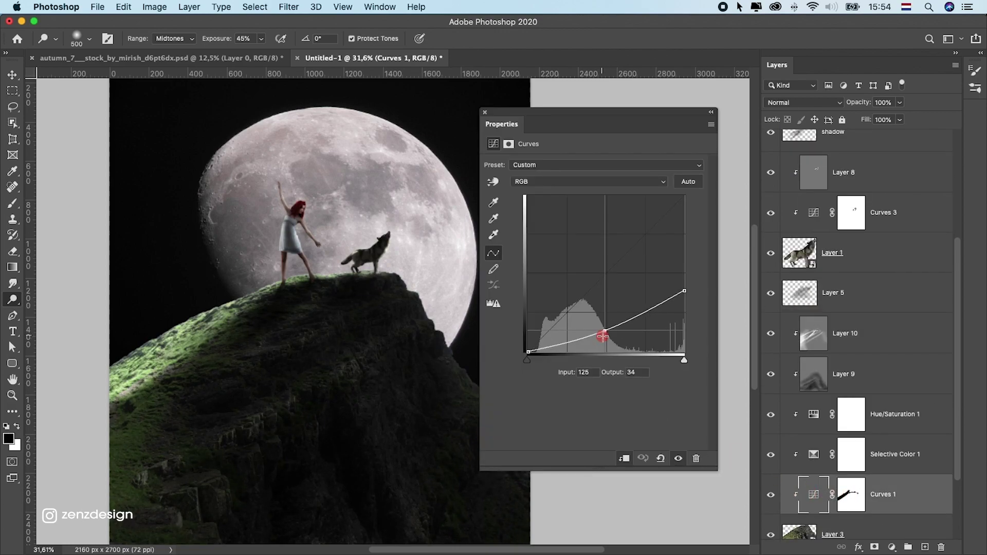
{"action": "left_click", "coordinate": [488, 111]}
{"action": "scroll", "coordinate": [306, 260], "scroll_direction": "down", "scroll_amount": 3}
{"action": "scroll", "coordinate": [340, 230], "scroll_direction": "up", "scroll_amount": 3}
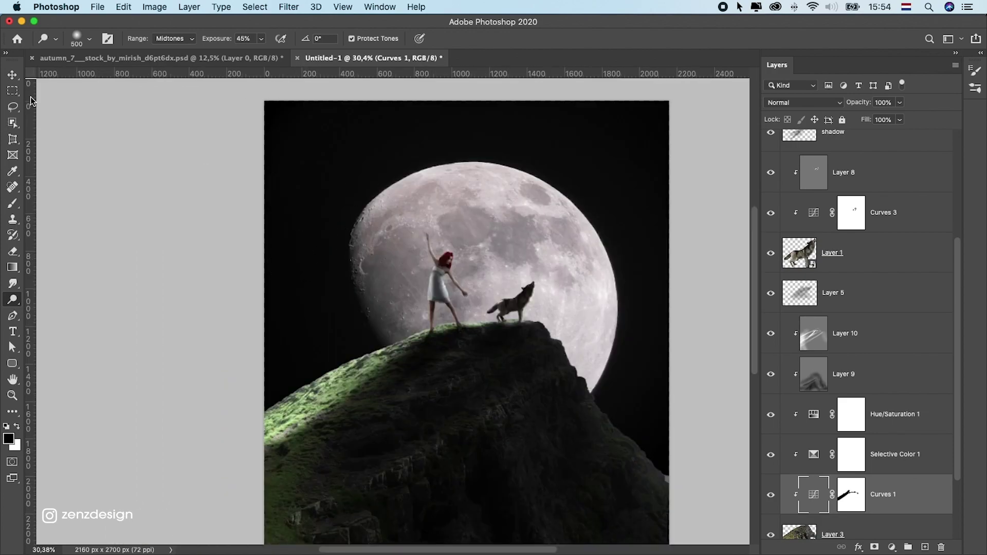
{"action": "key", "text": "v"}
{"action": "scroll", "coordinate": [390, 172], "scroll_direction": "right", "scroll_amount": 5}
{"action": "scroll", "coordinate": [344, 285], "scroll_direction": "down", "scroll_amount": 3}
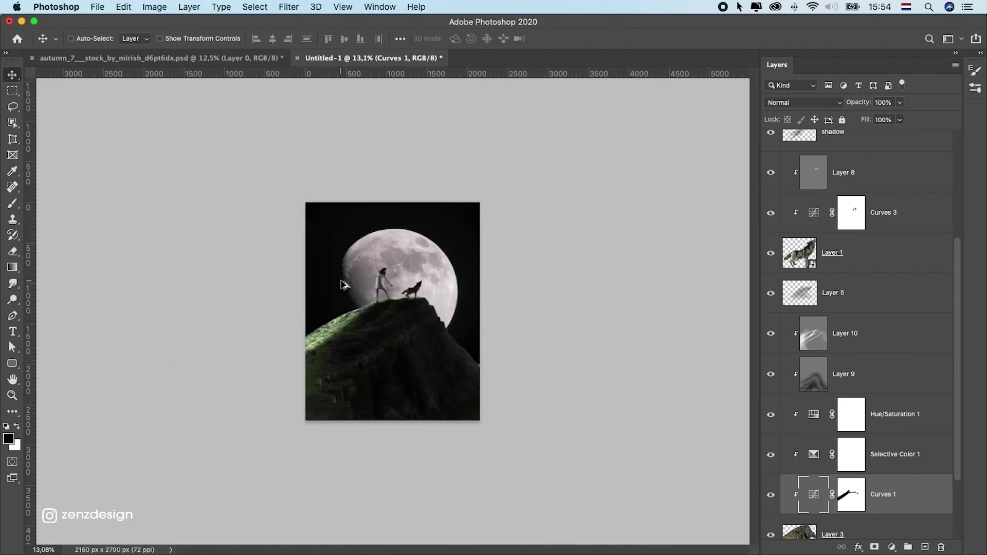
{"action": "scroll", "coordinate": [395, 311], "scroll_direction": "up", "scroll_amount": 1}
{"action": "scroll", "coordinate": [395, 311], "scroll_direction": "up", "scroll_amount": 1}
{"action": "scroll", "coordinate": [395, 311], "scroll_direction": "up", "scroll_amount": 1}
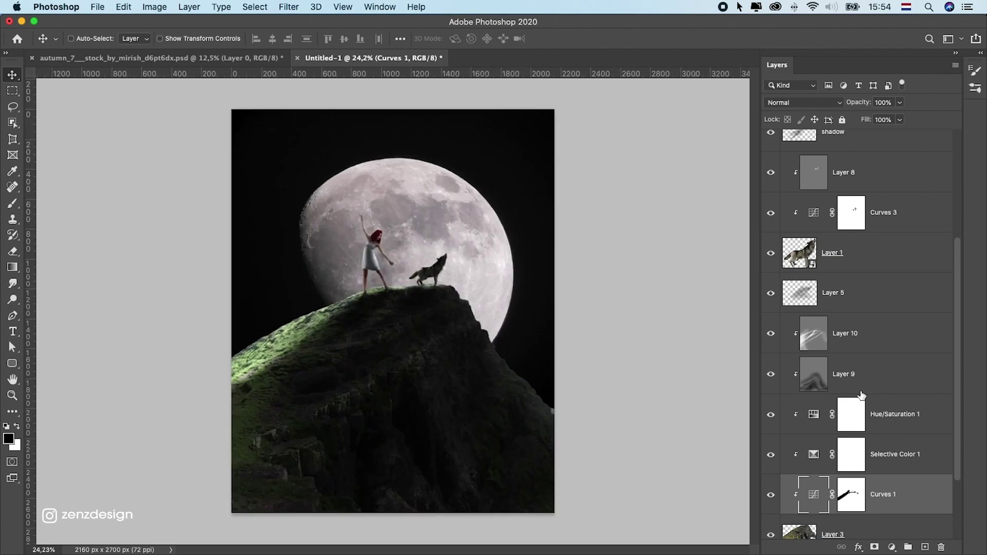
- Paint black on the Curves 1 mask along the rock's right edge, undoing the harsh stroke
{"action": "left_click", "coordinate": [851, 493]}
{"action": "key", "text": "b"}
{"action": "key", "text": "x"}
{"action": "key", "text": "super+r"}
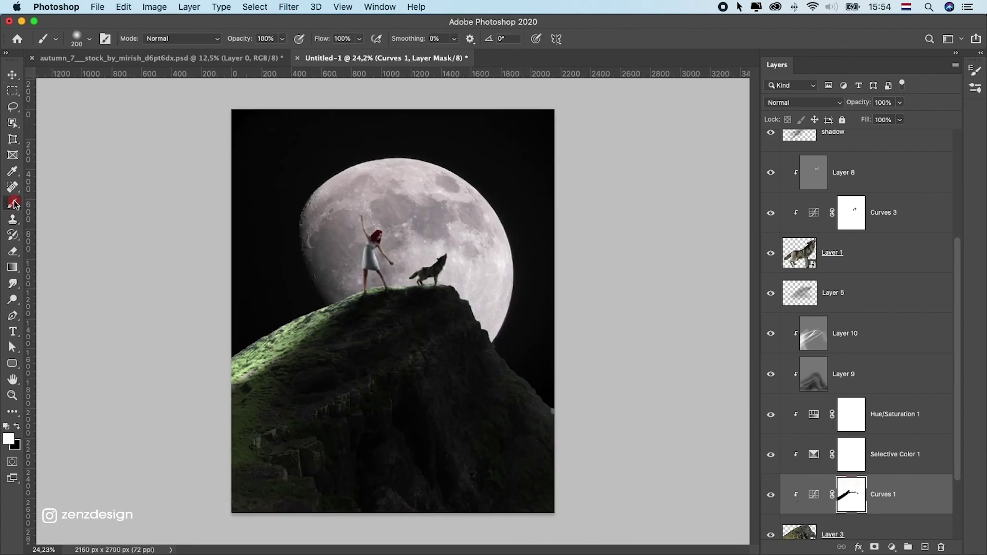
{"action": "key", "text": "super+r"}
{"action": "scroll", "coordinate": [417, 325], "scroll_direction": "up", "scroll_amount": 4}
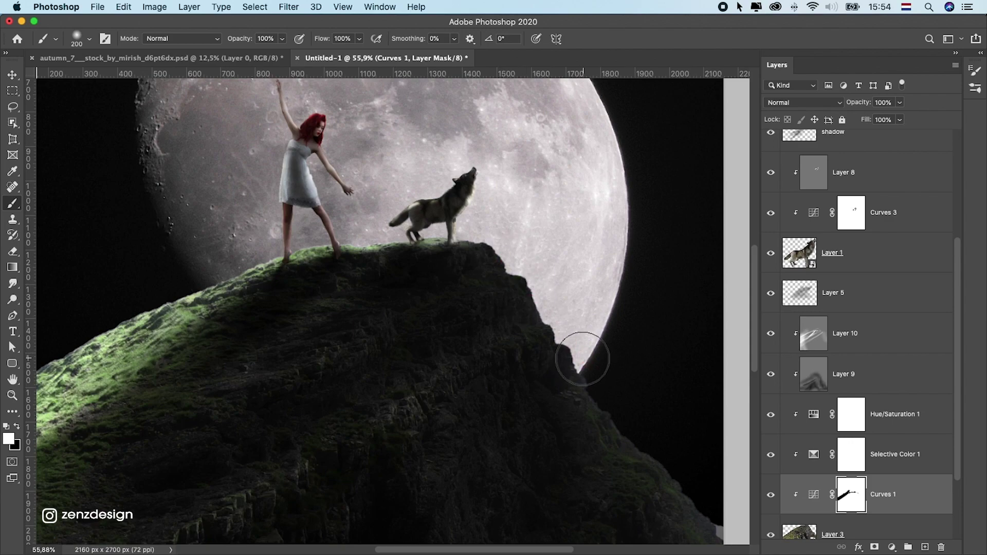
{"action": "left_click", "coordinate": [18, 430]}
{"action": "left_click_drag", "start_coordinate": [617, 353], "coordinate": [514, 267]}
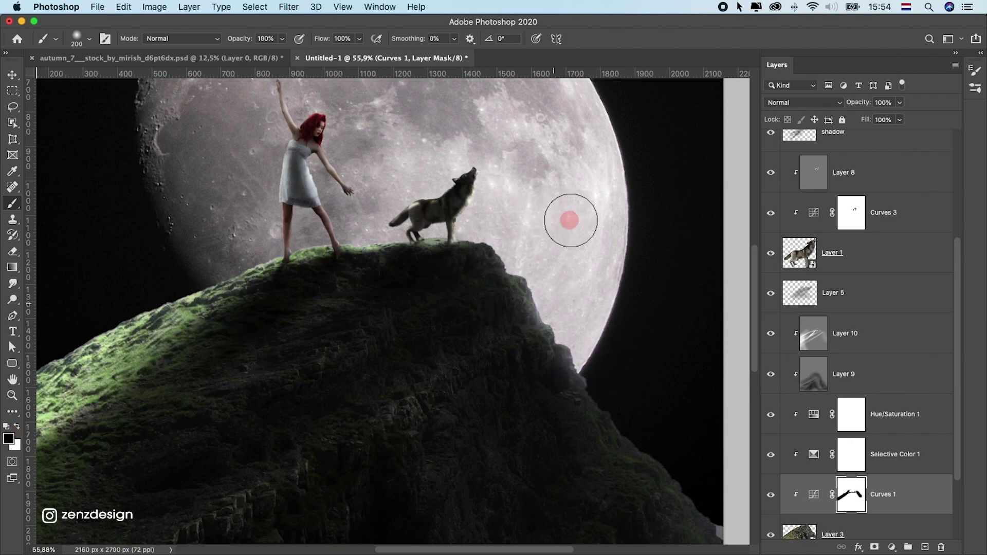
{"action": "key", "text": "super+z"}
- Lower brush opacity to 45% and softly mask the rock's right edge beside the moon
{"action": "left_click", "coordinate": [77, 38]}
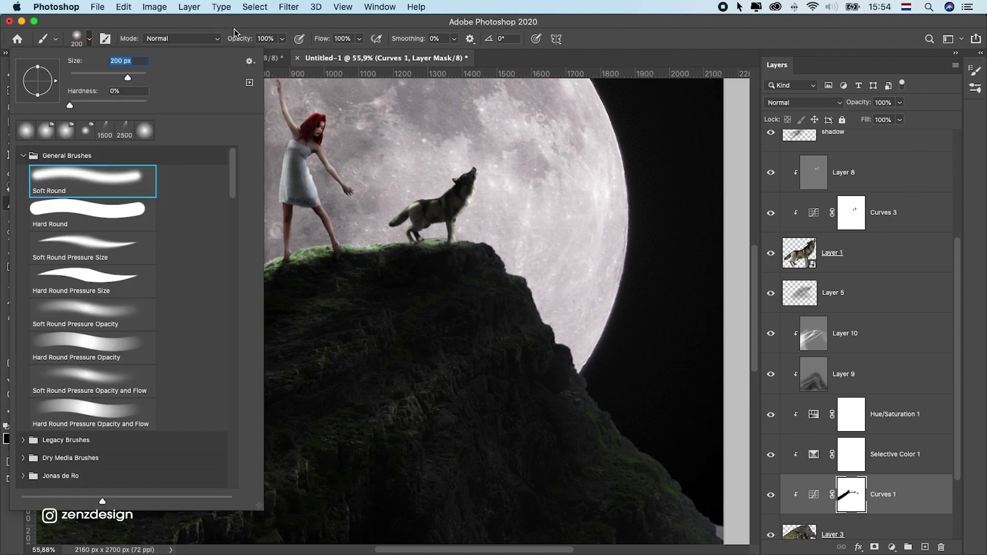
{"action": "left_click", "coordinate": [281, 38]}
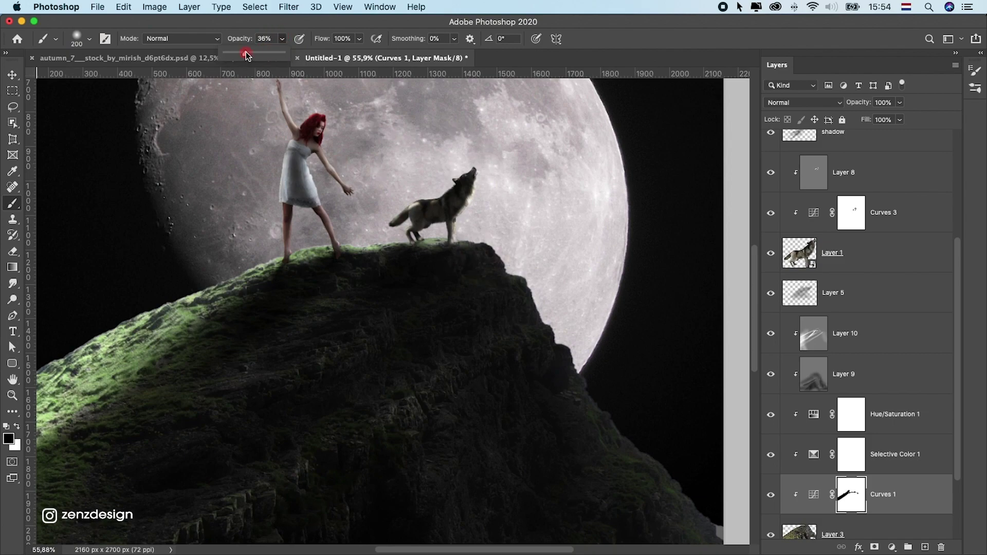
{"action": "left_click_drag", "start_coordinate": [584, 252], "coordinate": [570, 285]}
{"action": "key", "text": "super+z"}
{"action": "left_click_drag", "start_coordinate": [546, 254], "coordinate": [535, 257]}
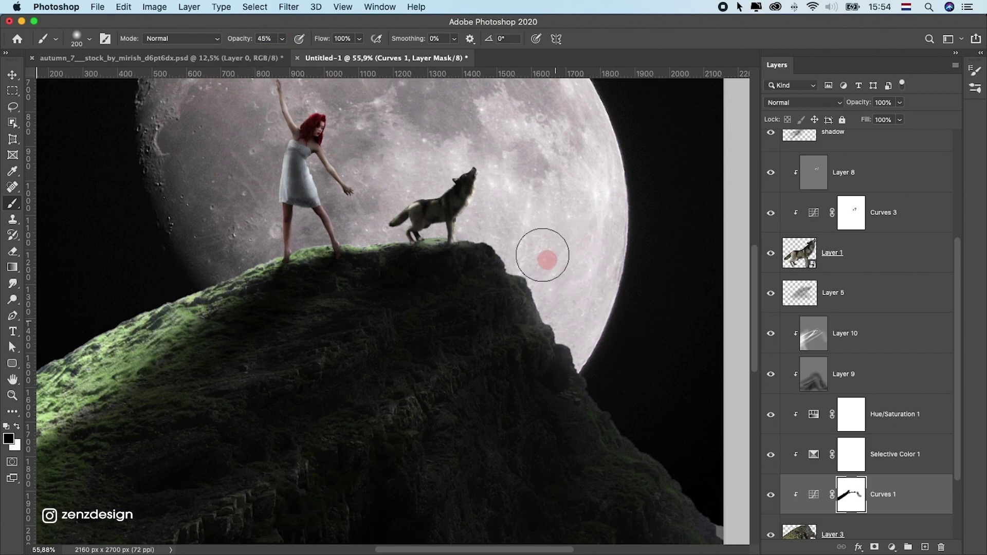
{"action": "mouse_move", "coordinate": [651, 367]}
{"action": "left_mouse_down"}
{"action": "mouse_move", "coordinate": [529, 227]}
{"action": "mouse_move", "coordinate": [491, 247]}
{"action": "left_mouse_up"}
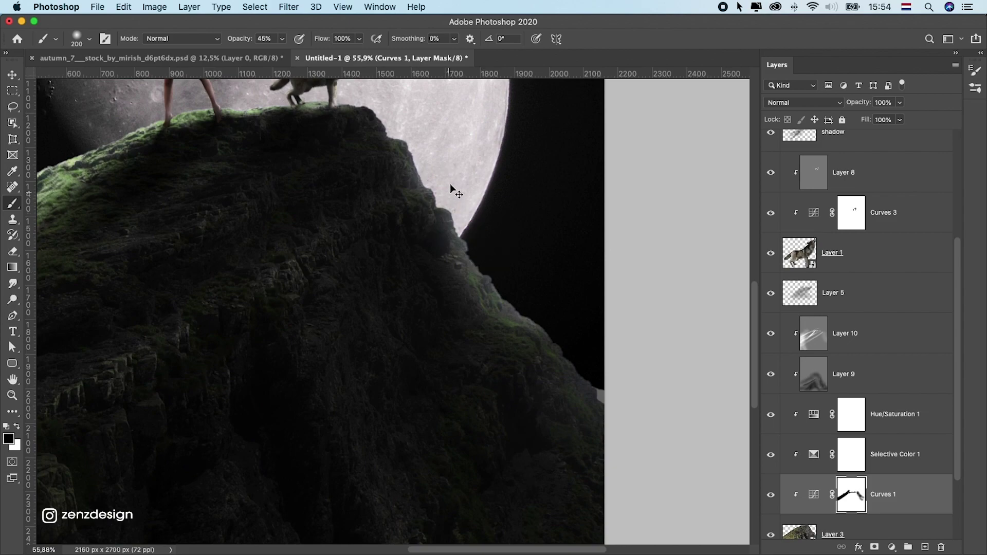
{"action": "key", "text": "super+z"}
{"action": "mouse_move", "coordinate": [452, 194]}
{"action": "left_mouse_down"}
{"action": "mouse_move", "coordinate": [501, 212]}
{"action": "mouse_move", "coordinate": [514, 279]}
{"action": "mouse_move", "coordinate": [577, 334]}
{"action": "left_mouse_up"}
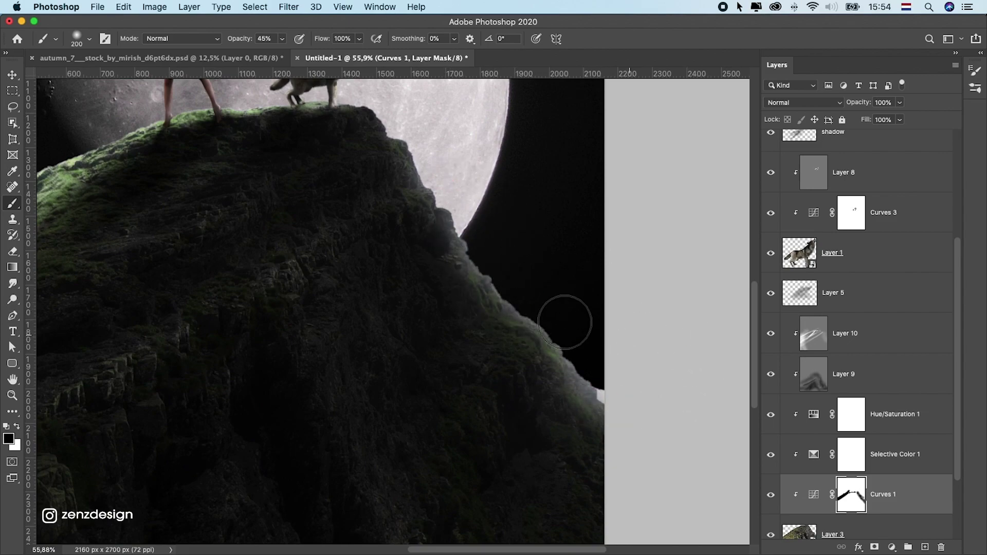
{"action": "scroll", "coordinate": [510, 282], "scroll_direction": "up", "scroll_amount": 3}
{"action": "scroll", "coordinate": [511, 282], "scroll_direction": "down", "scroll_amount": 3}
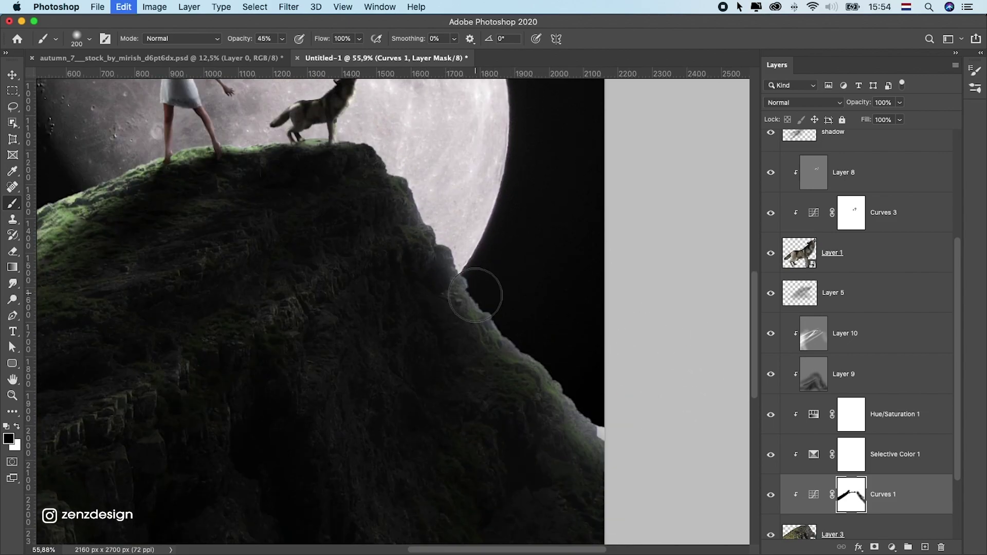
{"action": "key", "text": "super+z"}
{"action": "scroll", "coordinate": [455, 290], "scroll_direction": "down", "scroll_amount": 5}
{"action": "left_click_drag", "start_coordinate": [466, 262], "coordinate": [500, 335]}
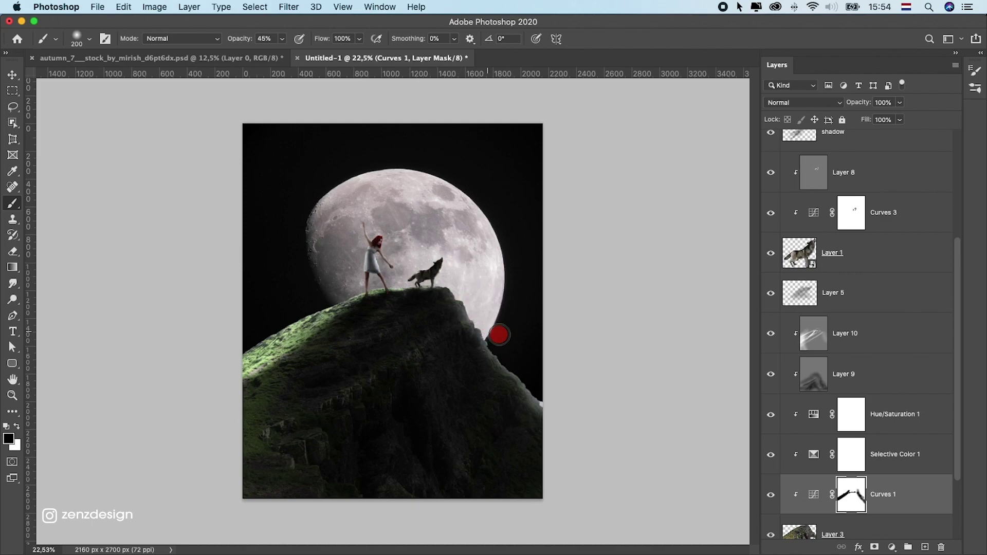
{"action": "scroll", "coordinate": [555, 238], "scroll_direction": "up", "scroll_amount": 1}
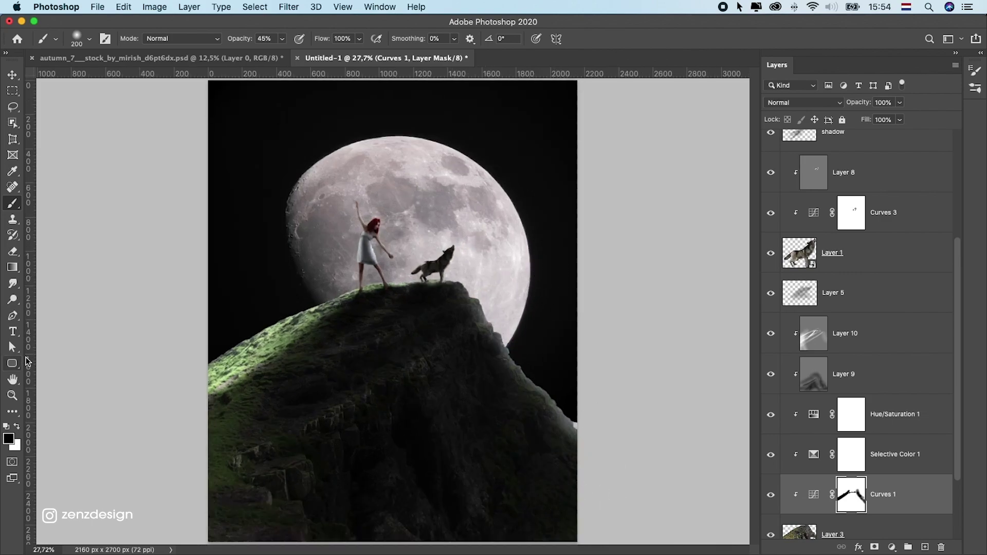
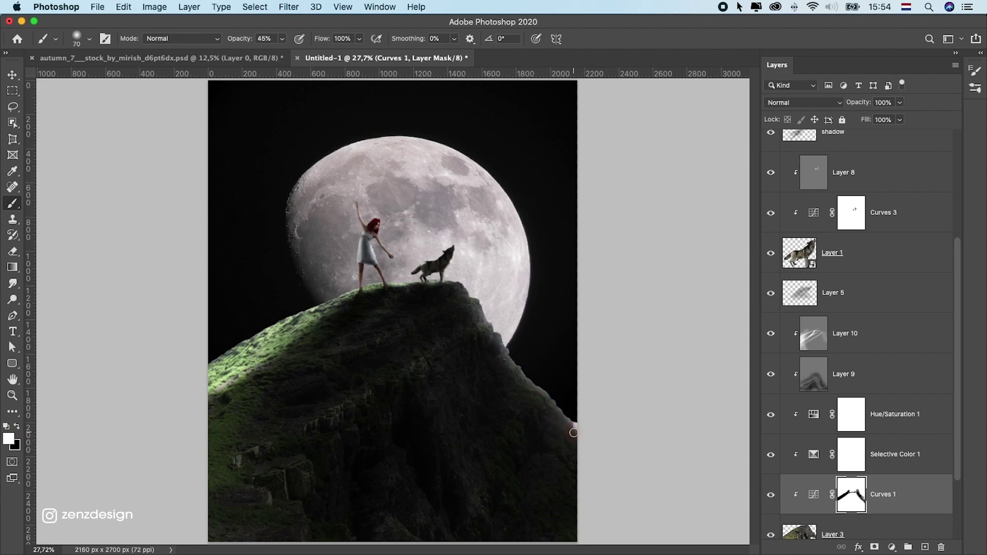
- Brush shading onto the Curves 1 mask along the cliff edge
{"action": "left_click_drag", "start_coordinate": [546, 410], "coordinate": [506, 379]}
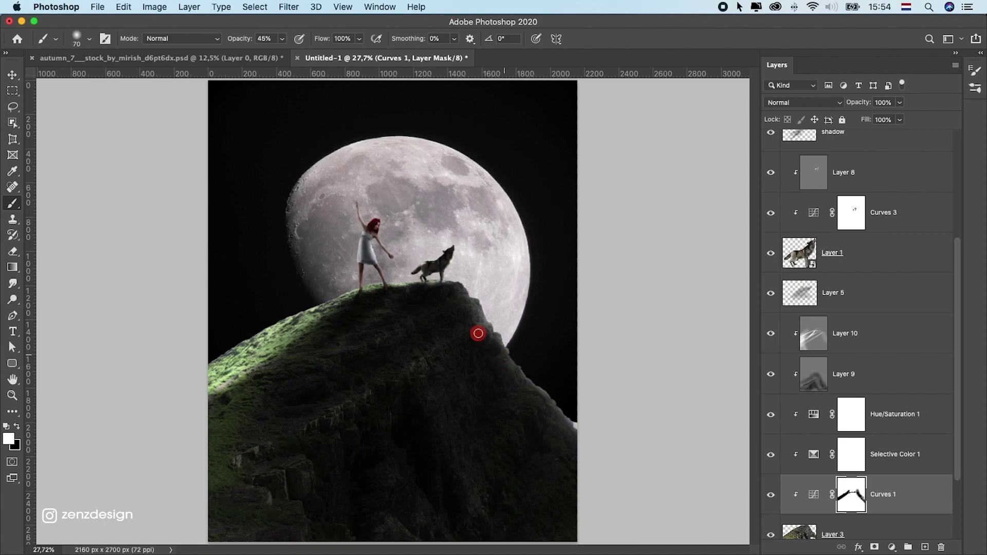
{"action": "scroll", "coordinate": [472, 313], "scroll_direction": "down", "scroll_amount": 3}
{"action": "scroll", "coordinate": [483, 316], "scroll_direction": "up", "scroll_amount": 3}
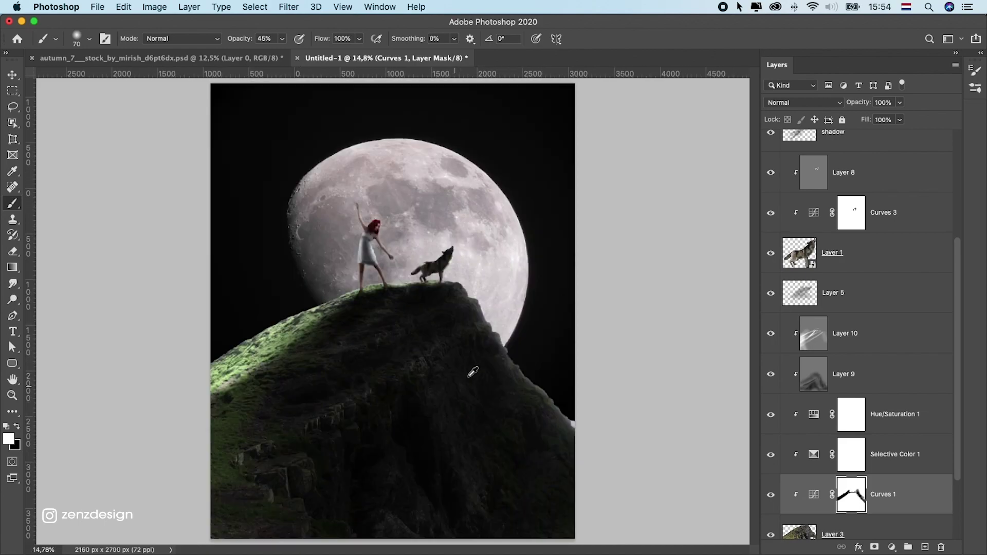
- Try shifting the moon down and right, then undo that move
{"action": "left_click", "coordinate": [13, 75]}
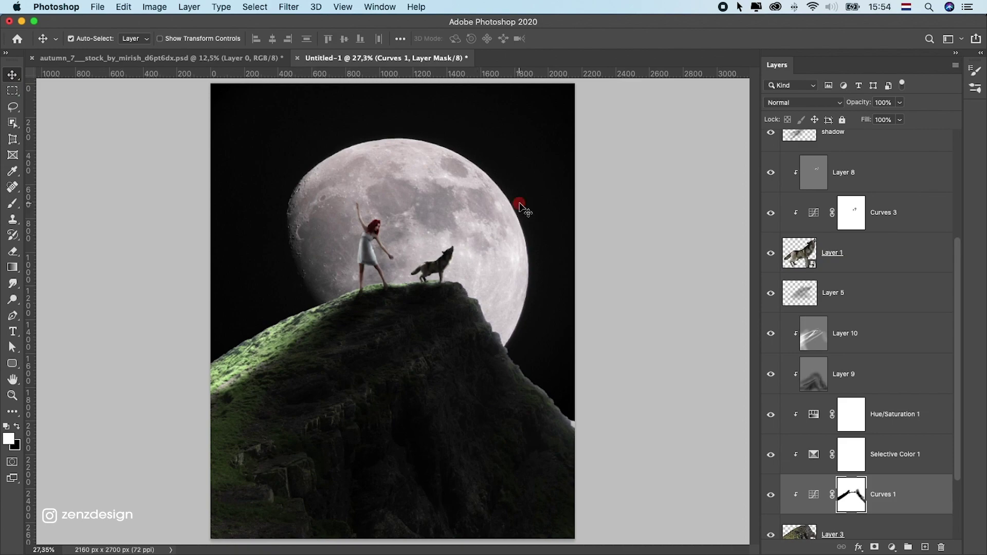
{"action": "left_click_drag", "start_coordinate": [452, 201], "coordinate": [460, 215]}
{"action": "key", "text": "super+t"}
{"action": "key", "text": "super+z"}
{"action": "scroll", "coordinate": [387, 294], "scroll_direction": "down", "scroll_amount": 2}
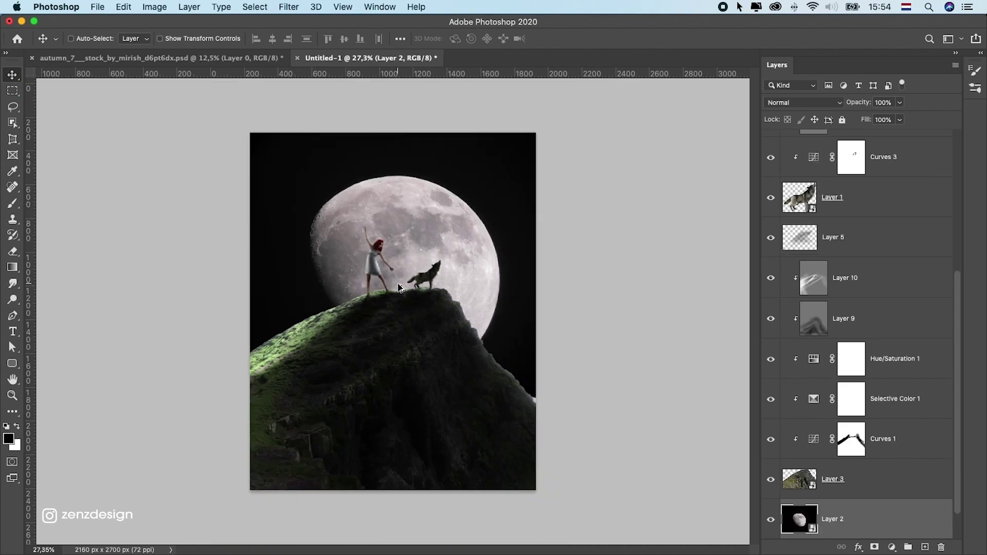
- Reposition the Layer 10 content on the cliff
{"action": "left_click", "coordinate": [864, 288]}
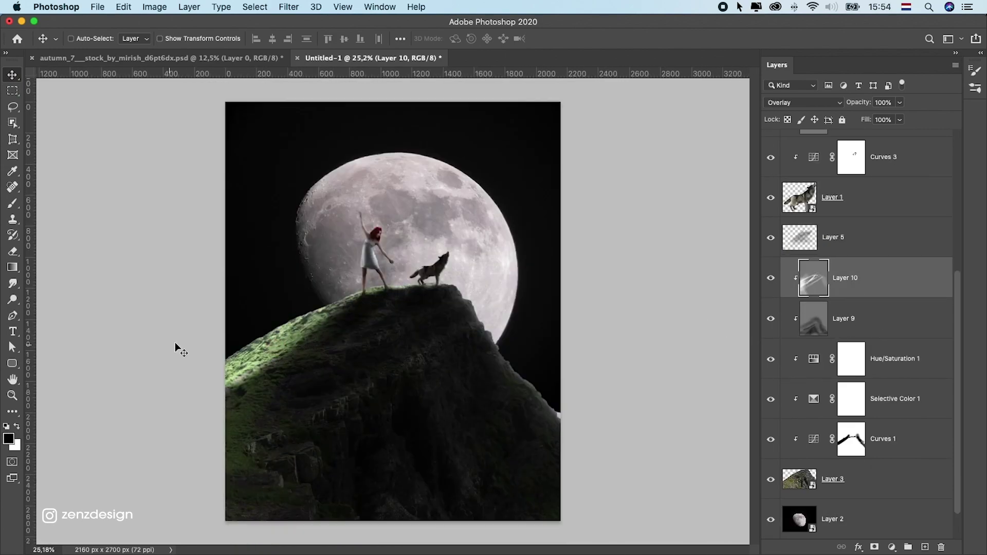
{"action": "left_click_drag", "start_coordinate": [175, 348], "coordinate": [390, 277]}
{"action": "scroll", "coordinate": [390, 277], "scroll_direction": "up", "scroll_amount": 5}
- Nudge the moon layer, Layer 2, slightly left with the Move tool
{"action": "scroll", "coordinate": [391, 277], "scroll_direction": "down", "scroll_amount": 2}
{"action": "scroll", "coordinate": [391, 276], "scroll_direction": "down", "scroll_amount": 3}
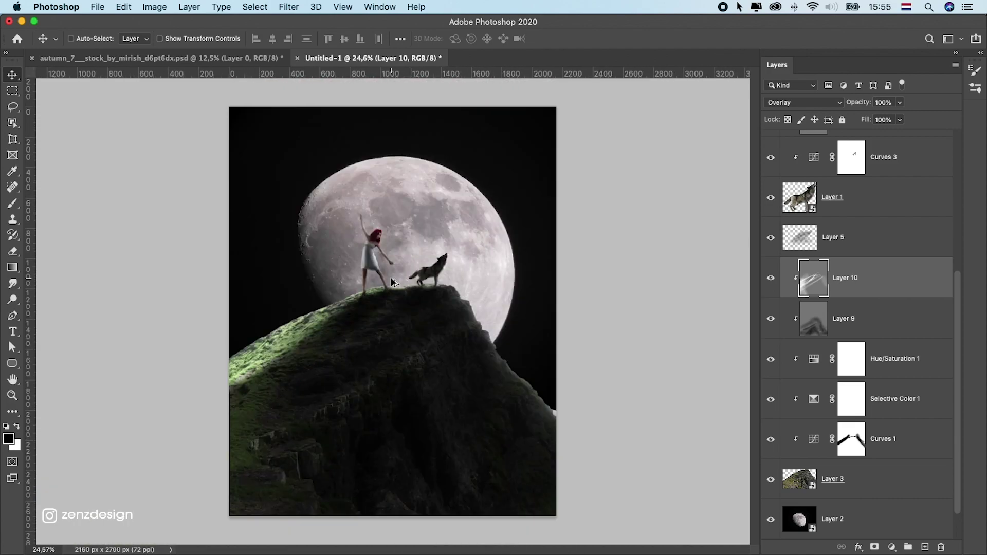
{"action": "left_click", "coordinate": [432, 211], "text": "super"}
{"action": "left_click_drag", "start_coordinate": [431, 210], "coordinate": [429, 208]}
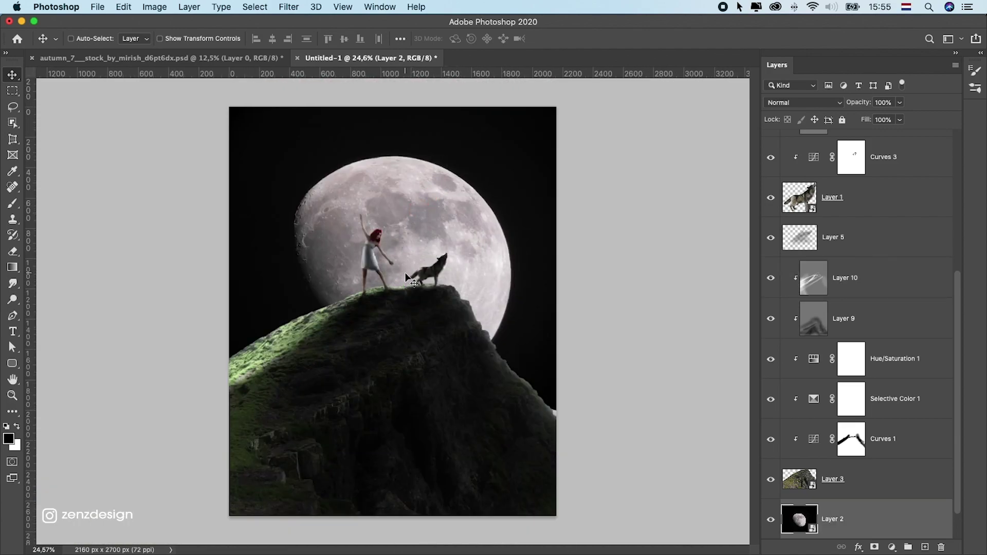
- Toggle Layer 7's visibility to compare the woman's shading
{"action": "left_click", "coordinate": [378, 267], "text": "super"}
{"action": "left_click", "coordinate": [773, 161]}
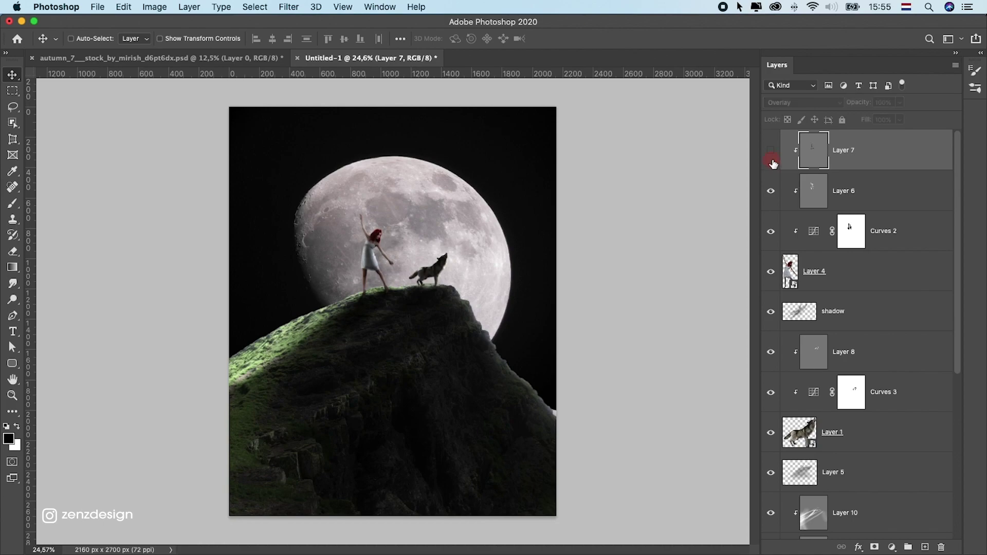
{"action": "left_click", "coordinate": [772, 161]}
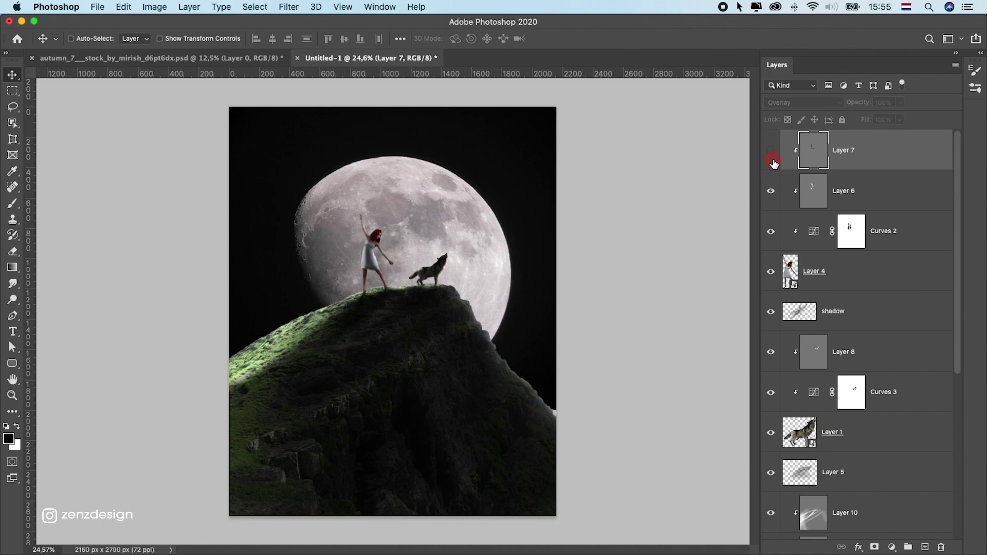
- Pull the Curves 2 midpoint to input 160 / output 58 to darken the woman
{"action": "double_click", "coordinate": [822, 239]}
{"action": "left_click_drag", "start_coordinate": [593, 305], "coordinate": [627, 317]}
{"action": "scroll", "coordinate": [450, 307], "scroll_direction": "down", "scroll_amount": 3}
{"action": "scroll", "coordinate": [425, 278], "scroll_direction": "up", "scroll_amount": 3}
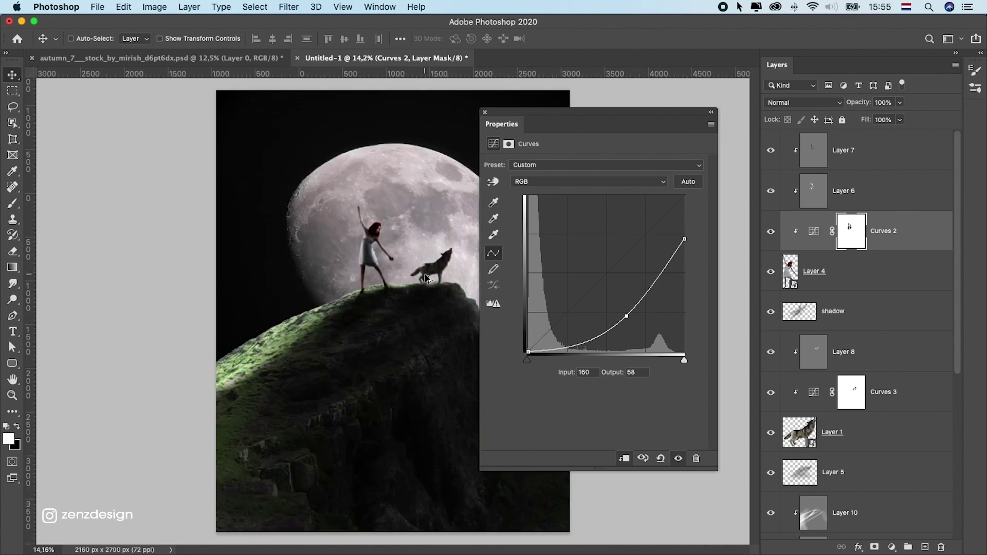
{"action": "left_click", "coordinate": [483, 114]}
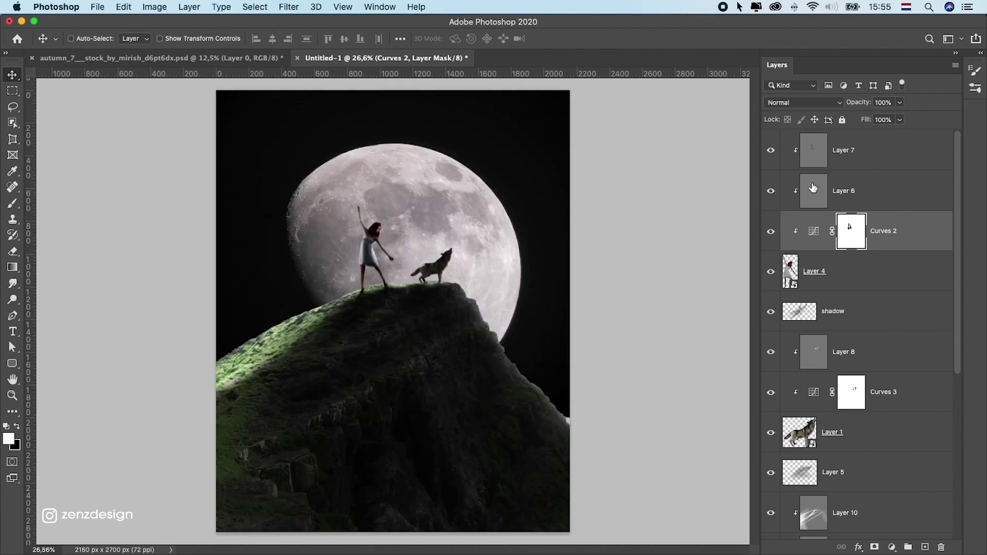
- Move the moon slightly upward and fine-tune its position
{"action": "scroll", "coordinate": [363, 217], "scroll_direction": "up", "scroll_amount": 1}
{"action": "scroll", "coordinate": [378, 308], "scroll_direction": "up", "scroll_amount": 2}
{"action": "scroll", "coordinate": [379, 308], "scroll_direction": "down", "scroll_amount": 5}
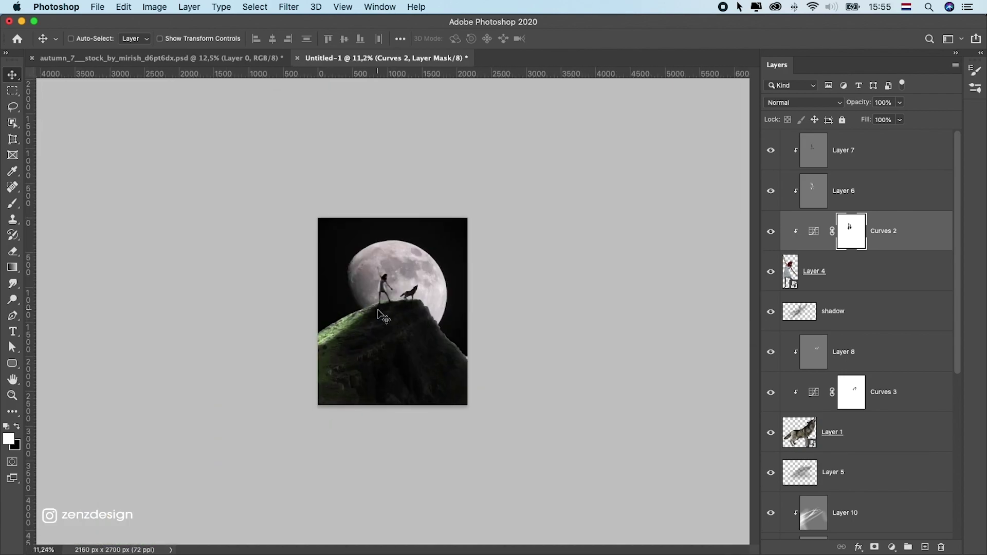
{"action": "scroll", "coordinate": [400, 273], "scroll_direction": "up", "scroll_amount": 3}
{"action": "left_click_drag", "start_coordinate": [391, 201], "coordinate": [390, 198]}
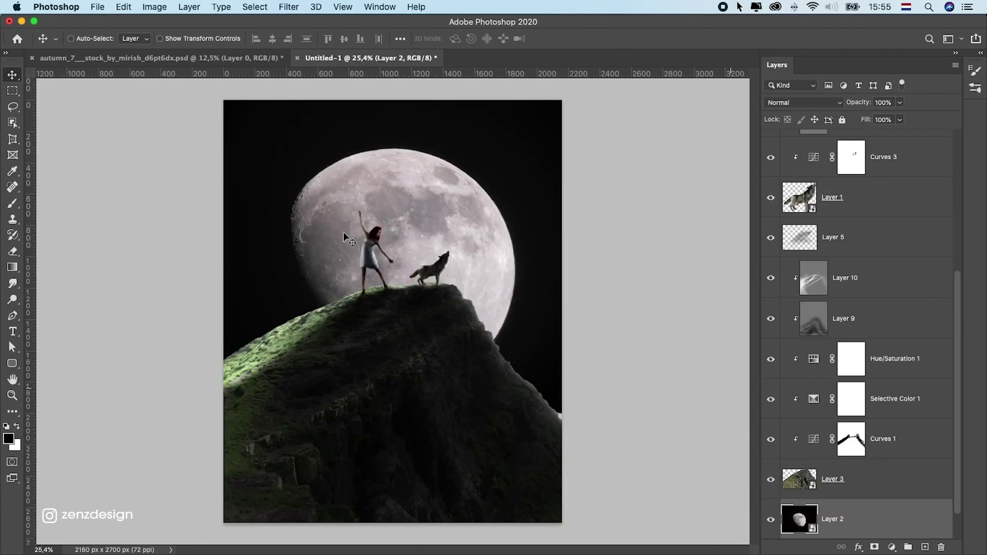
{"action": "left_click_drag", "start_coordinate": [496, 348], "coordinate": [497, 347]}
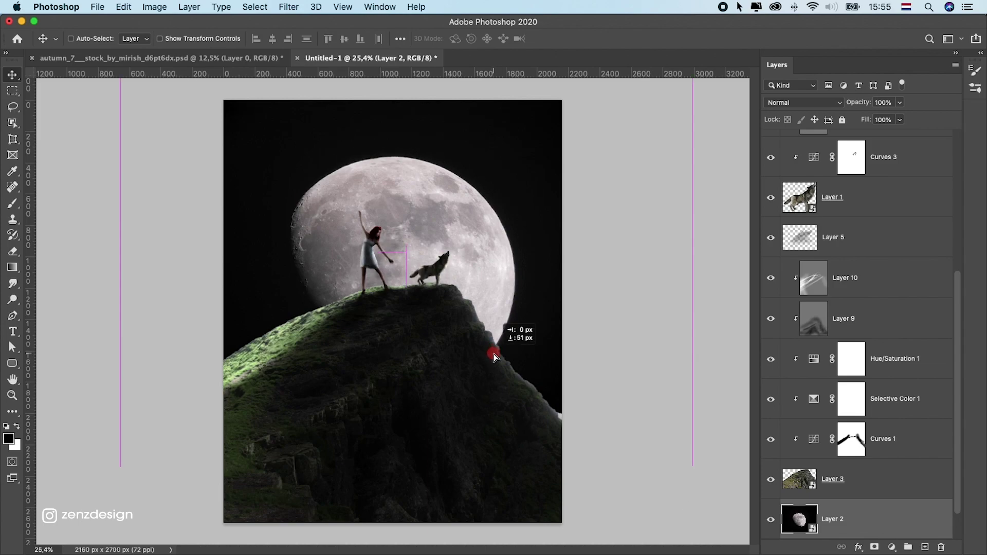
- Add a new empty layer above the moon and select a soft brush
{"action": "left_click", "coordinate": [925, 547]}
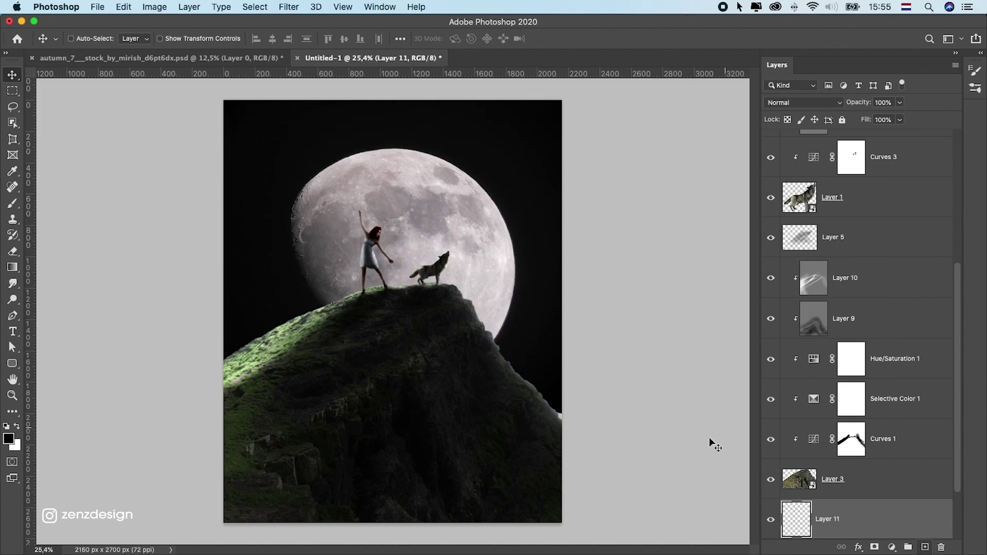
{"action": "left_click", "coordinate": [12, 203]}
{"action": "scroll", "coordinate": [858, 435], "scroll_direction": "down", "scroll_amount": 3}
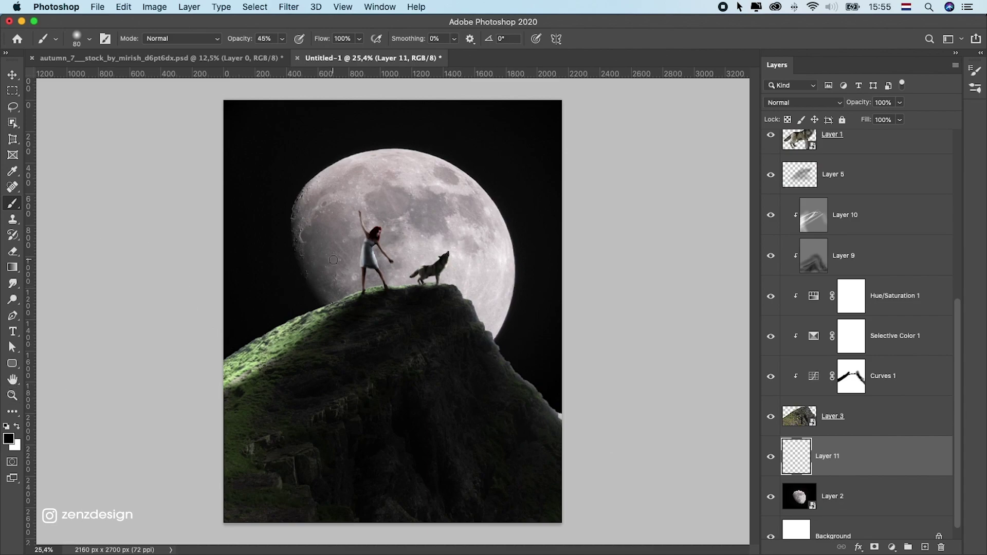
- Set the foreground colour to pale blue #c4efff
{"action": "left_click", "coordinate": [8, 440]}
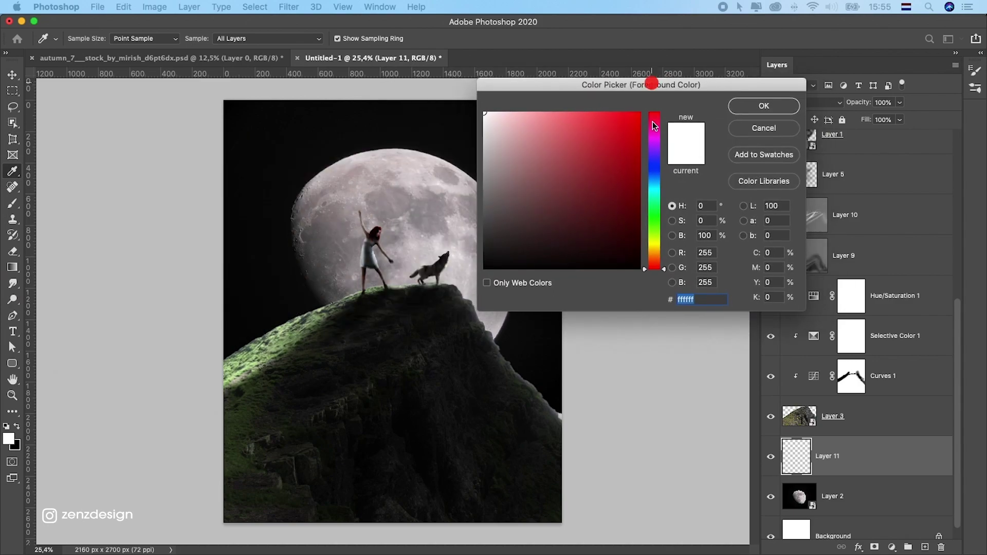
{"action": "left_click_drag", "start_coordinate": [658, 195], "coordinate": [656, 186]}
{"action": "left_click", "coordinate": [522, 107]}
{"action": "left_click_drag", "start_coordinate": [522, 107], "coordinate": [522, 99]}
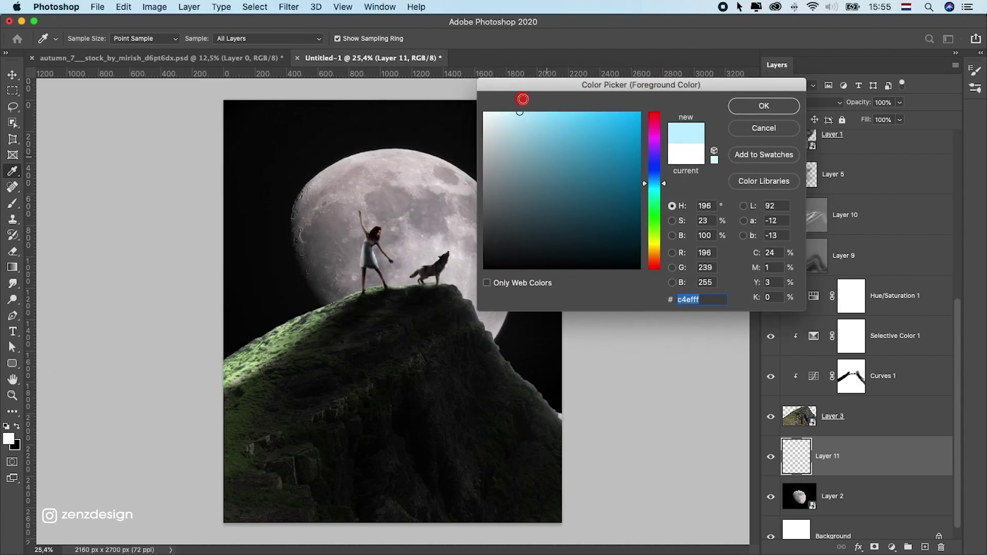
{"action": "left_click", "coordinate": [761, 101]}
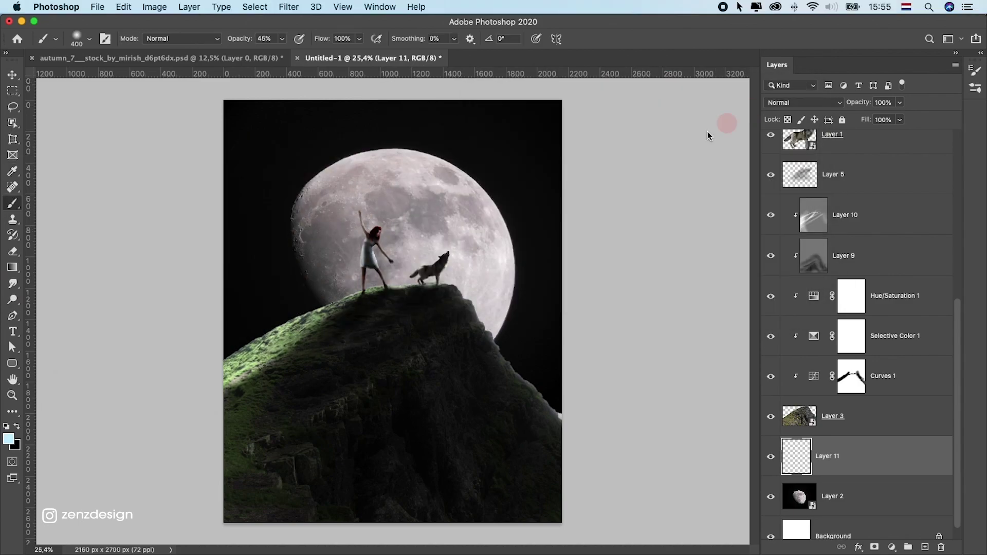
- Paint a soft blue glow over the moon and around the woman at 100% opacity
{"action": "left_click", "coordinate": [419, 248]}
{"action": "left_click_drag", "start_coordinate": [282, 39], "coordinate": [309, 47]}
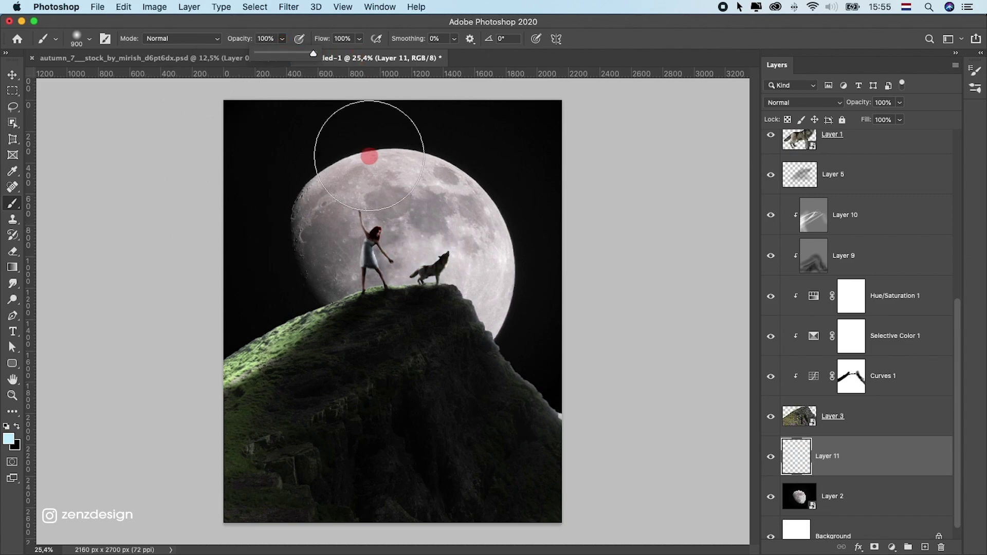
{"action": "left_click", "coordinate": [385, 247]}
- Scale the blue glow layer up to about 282%
{"action": "left_click", "coordinate": [15, 77]}
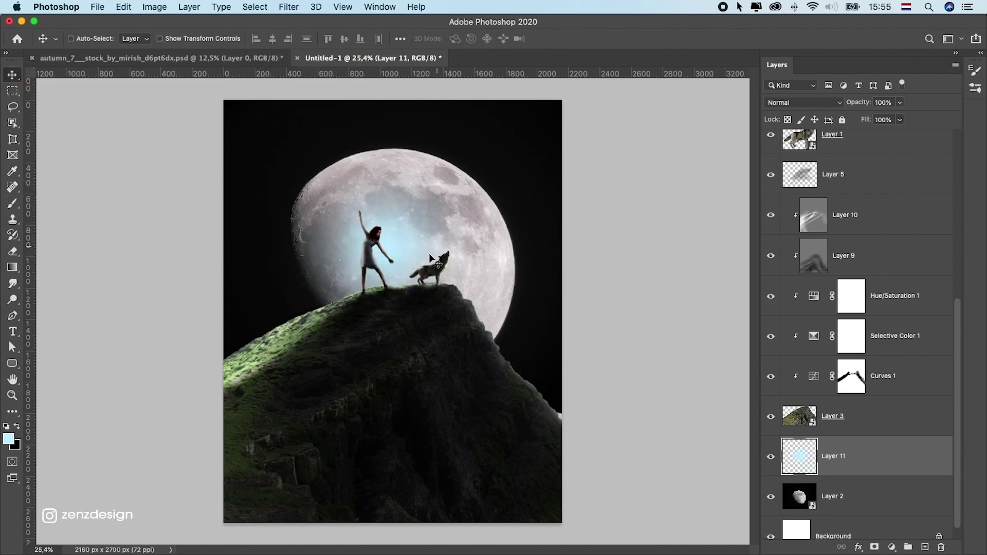
{"action": "key", "text": "ctrl+t"}
{"action": "left_click_drag", "start_coordinate": [498, 132], "coordinate": [707, 77]}
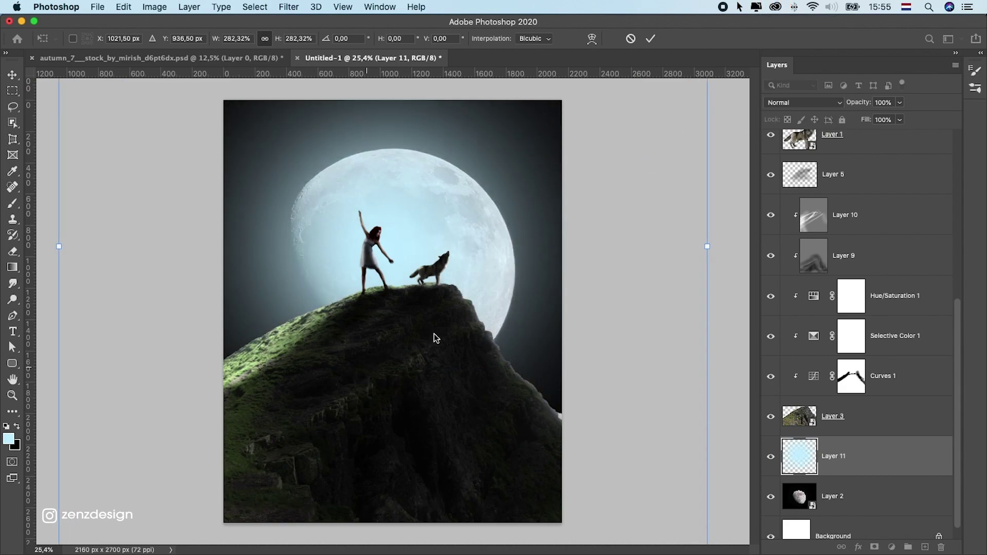
{"action": "key", "text": "Return"}
{"action": "left_click", "coordinate": [805, 102]}
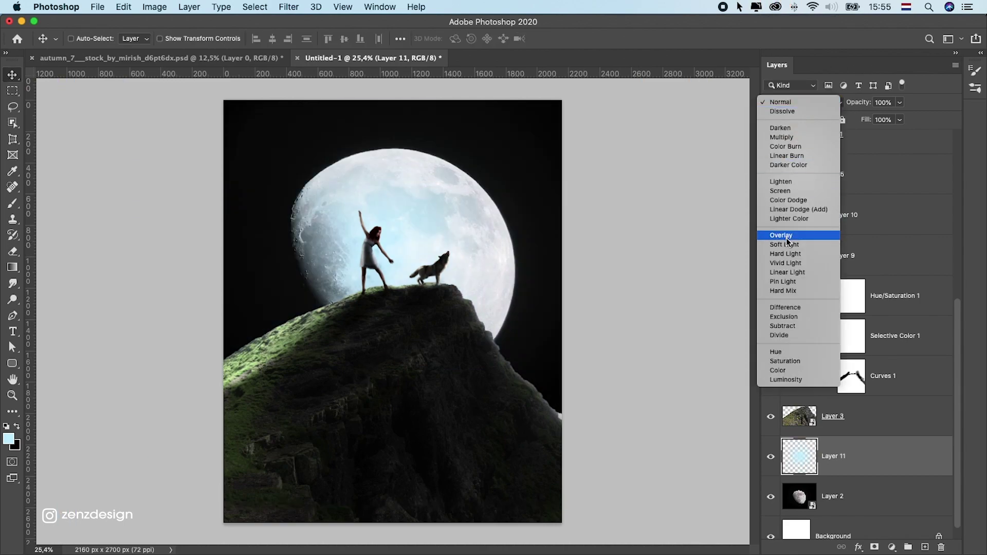
- Set Layer 11 to Screen blending and scale the glow down
{"action": "left_click", "coordinate": [785, 191]}
{"action": "key", "text": "ctrl+t"}
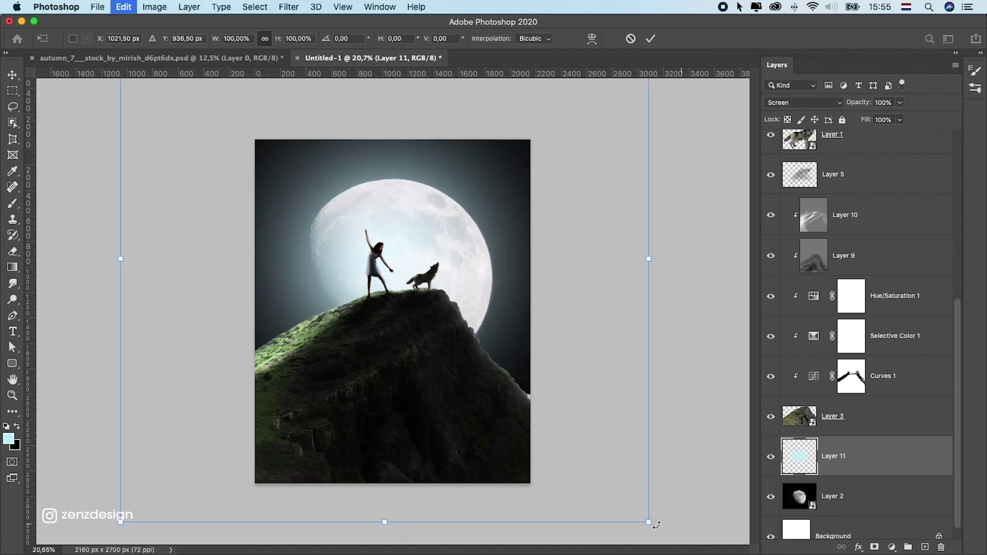
{"action": "mouse_move", "coordinate": [656, 524]}
{"action": "left_mouse_down"}
{"action": "mouse_move", "coordinate": [574, 412]}
{"action": "mouse_move", "coordinate": [518, 293]}
{"action": "mouse_move", "coordinate": [565, 420]}
{"action": "mouse_move", "coordinate": [597, 435]}
{"action": "left_mouse_up"}
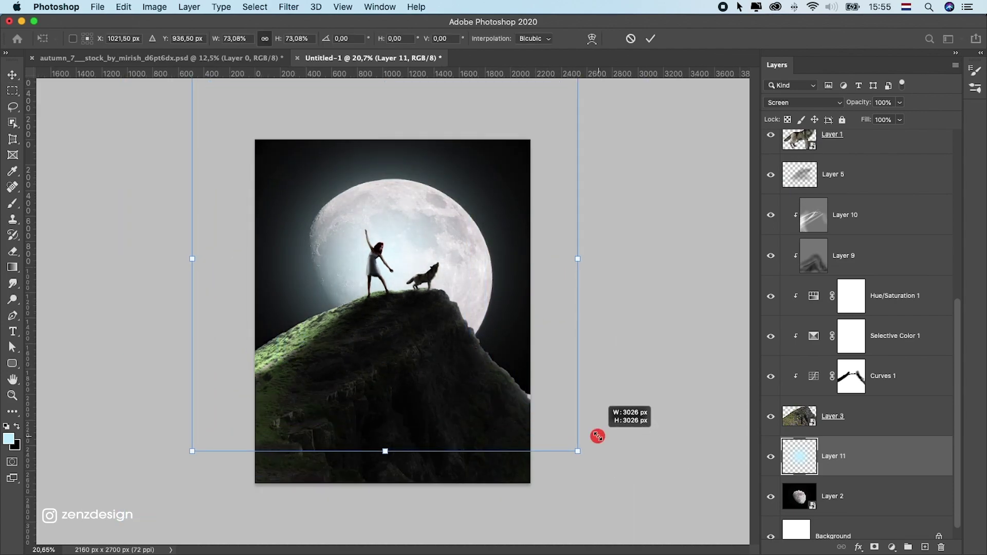
{"action": "key", "text": "Return"}
- Raise the glow's lightness to +48 and lower its opacity to 58%
{"action": "key", "text": "ctrl+u"}
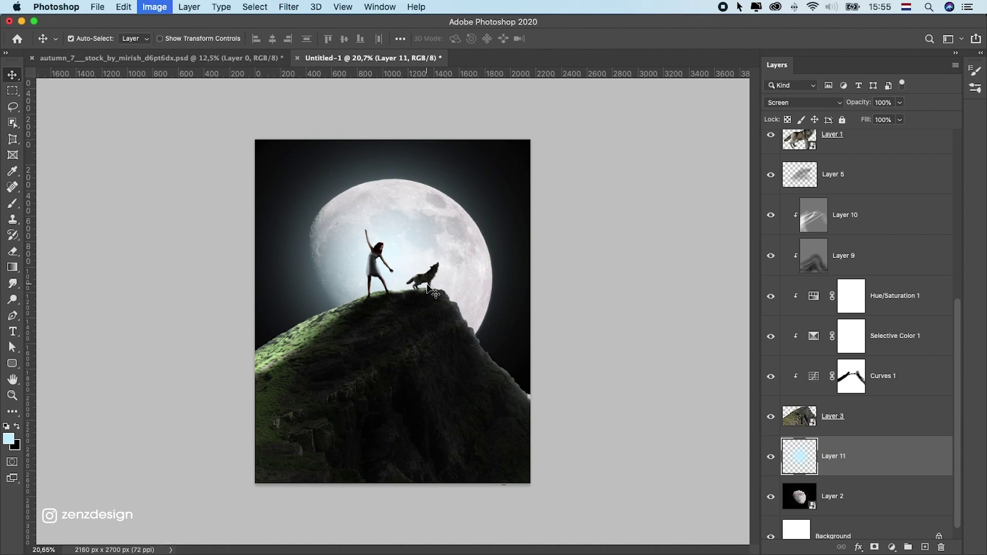
{"action": "left_click_drag", "start_coordinate": [483, 125], "coordinate": [617, 106]}
{"action": "left_click_drag", "start_coordinate": [598, 240], "coordinate": [631, 245]}
{"action": "key", "text": "Return"}
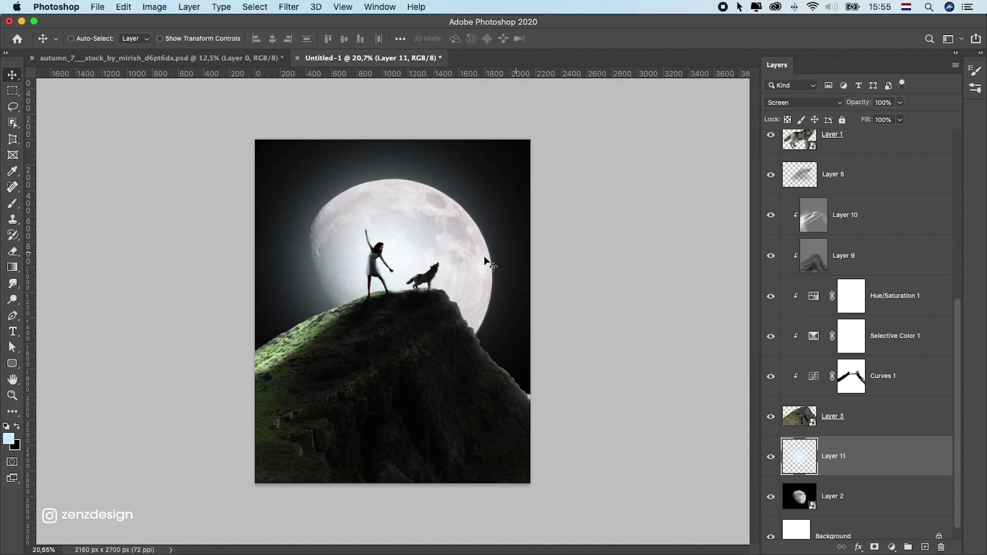
{"action": "mouse_move", "coordinate": [872, 123]}
{"action": "left_mouse_down"}
{"action": "mouse_move", "coordinate": [863, 119]}
{"action": "mouse_move", "coordinate": [875, 116]}
{"action": "left_mouse_up"}
{"action": "scroll", "coordinate": [378, 333], "scroll_direction": "down", "scroll_amount": 1}
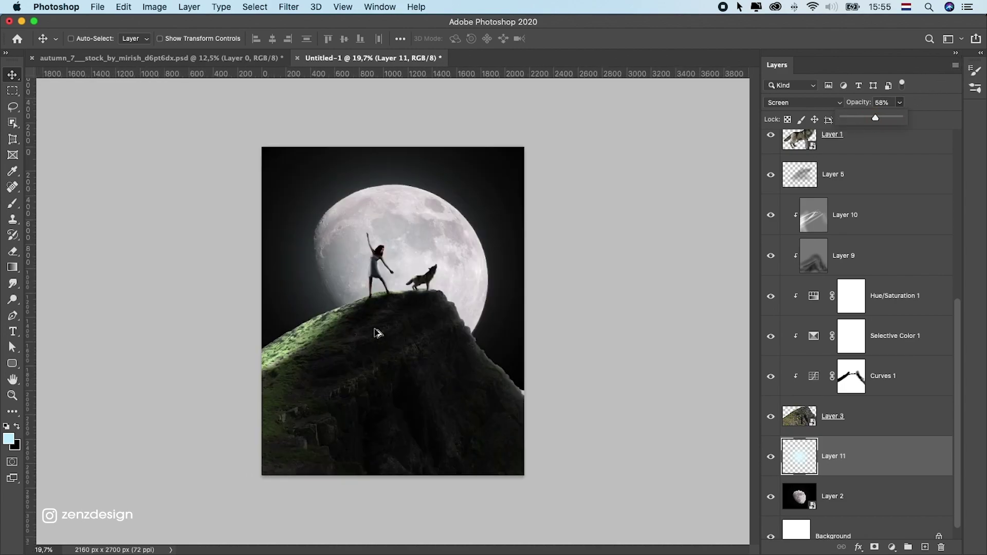
- Duplicate the glow to the top, shrink it to about a fifth over the figures
{"action": "key", "text": "ctrl+j"}
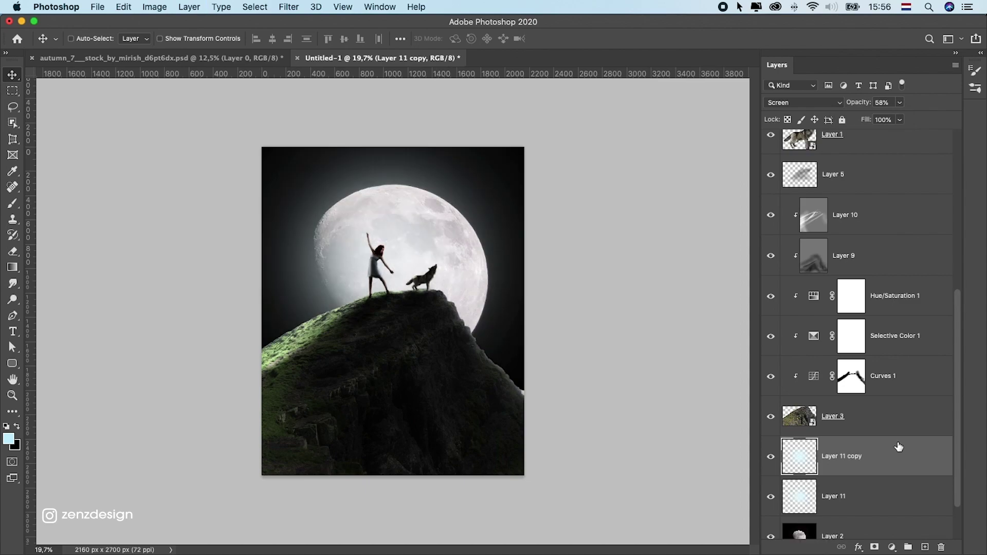
{"action": "left_click_drag", "start_coordinate": [879, 461], "coordinate": [868, 142]}
{"action": "key", "text": "ctrl+t"}
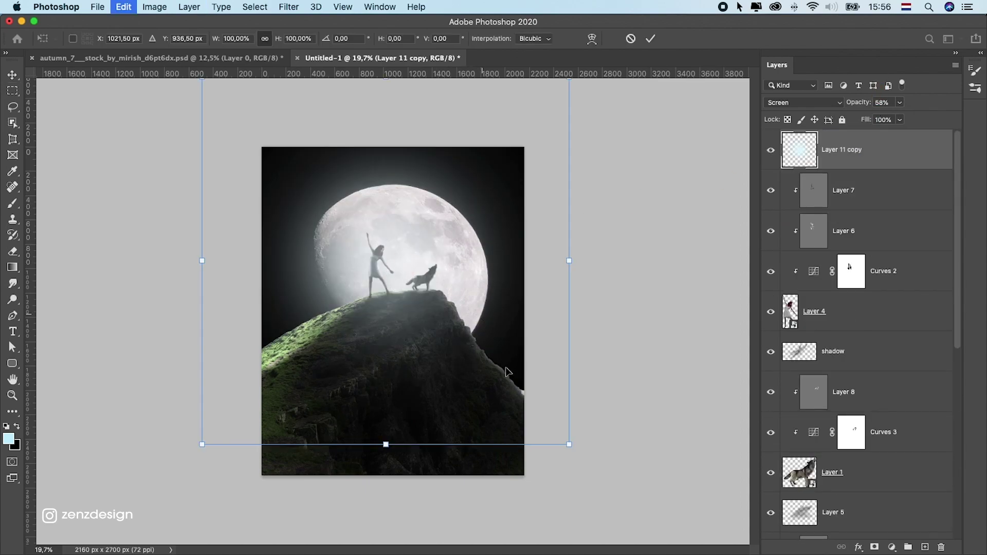
{"action": "left_click_drag", "start_coordinate": [567, 445], "coordinate": [425, 301]}
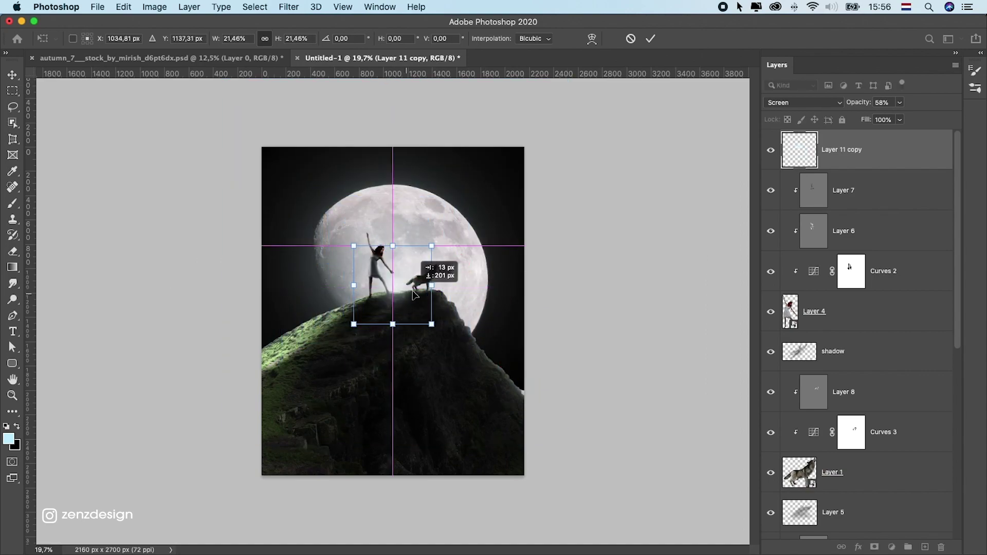
{"action": "left_click_drag", "start_coordinate": [430, 259], "coordinate": [437, 283]}
{"action": "scroll", "coordinate": [437, 283], "scroll_direction": "up", "scroll_amount": 5}
{"action": "left_click_drag", "start_coordinate": [378, 271], "coordinate": [380, 271]}
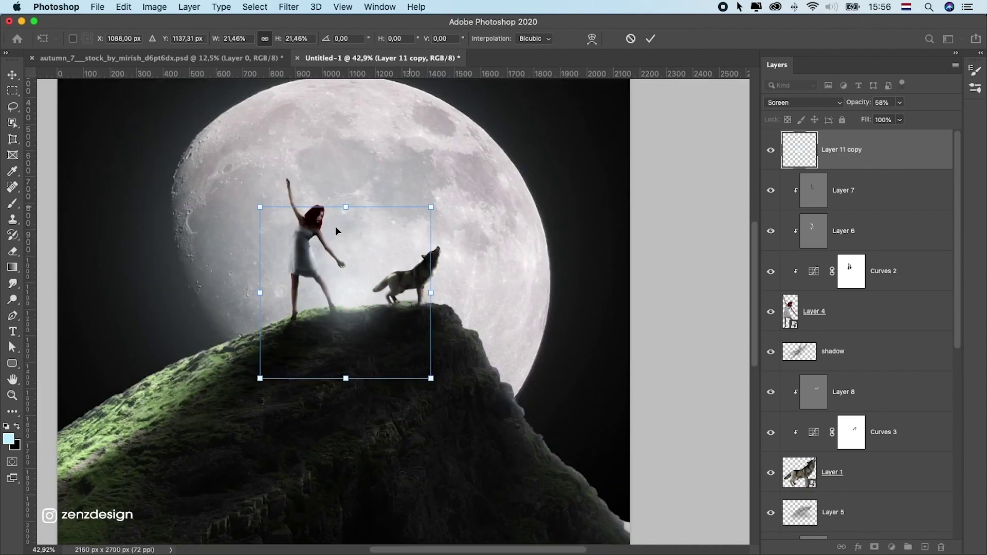
{"action": "key", "text": "Return"}
- Keep Screen blending on the small glow and flatten it onto the peak
{"action": "left_click", "coordinate": [797, 101]}
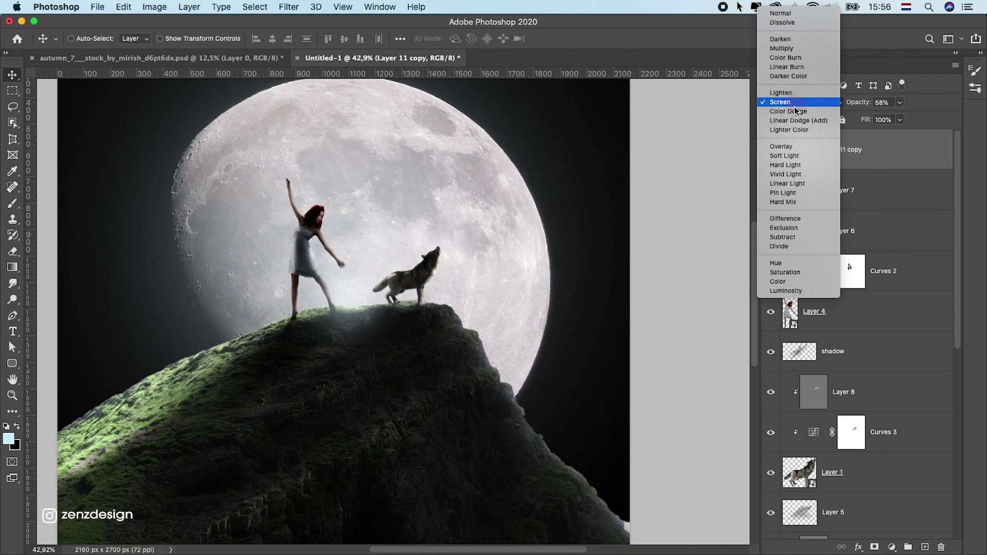
{"action": "left_click", "coordinate": [788, 101]}
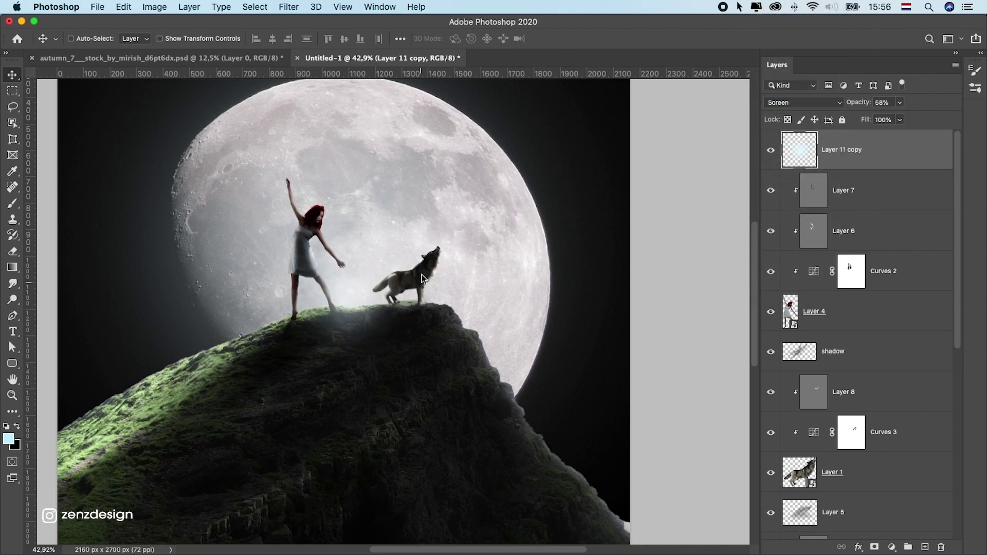
{"action": "key", "text": "ctrl+t"}
{"action": "left_click_drag", "start_coordinate": [345, 209], "coordinate": [346, 246]}
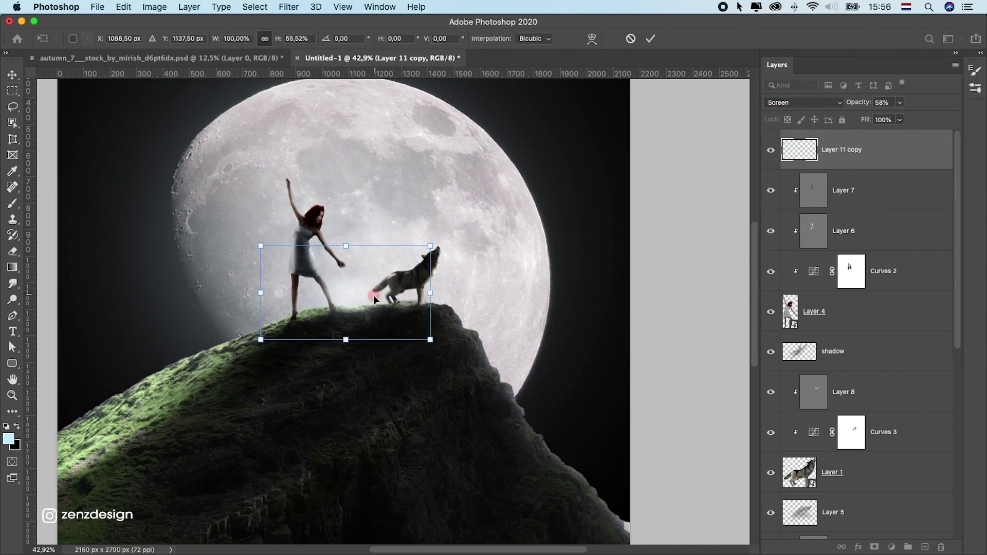
{"action": "left_click_drag", "start_coordinate": [373, 295], "coordinate": [378, 298]}
{"action": "scroll", "coordinate": [379, 301], "scroll_direction": "down", "scroll_amount": 2}
{"action": "key", "text": "Return"}
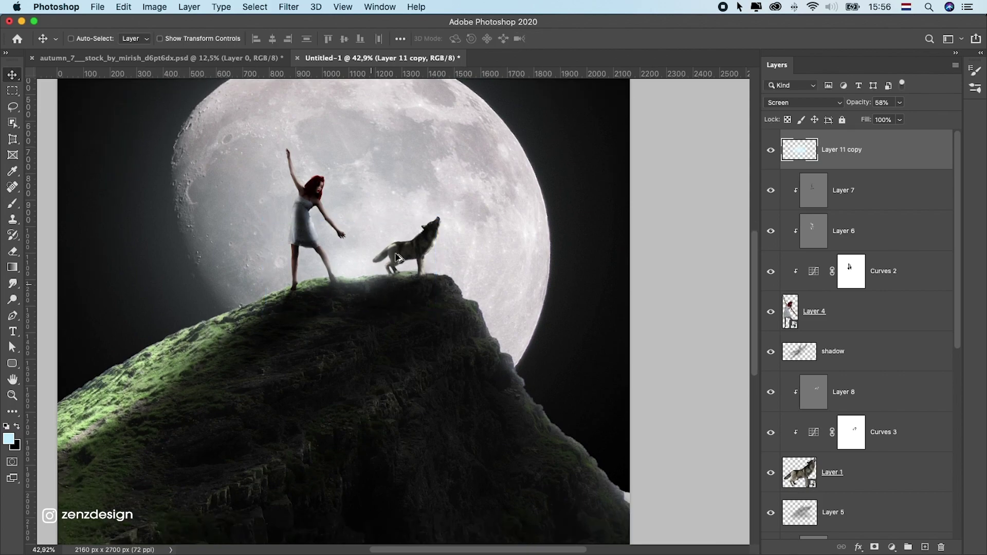
- Duplicate the glow and tilt the copy along the slope under the woman's feet
{"action": "scroll", "coordinate": [394, 250], "scroll_direction": "down", "scroll_amount": 5}
{"action": "mouse_move", "coordinate": [394, 251]}
{"action": "left_mouse_down"}
{"action": "mouse_move", "coordinate": [411, 270]}
{"action": "mouse_move", "coordinate": [374, 271]}
{"action": "left_mouse_up"}
{"action": "key", "text": "ctrl+t"}
{"action": "scroll", "coordinate": [414, 270], "scroll_direction": "up", "scroll_amount": 5}
{"action": "left_click_drag", "start_coordinate": [334, 337], "coordinate": [360, 309]}
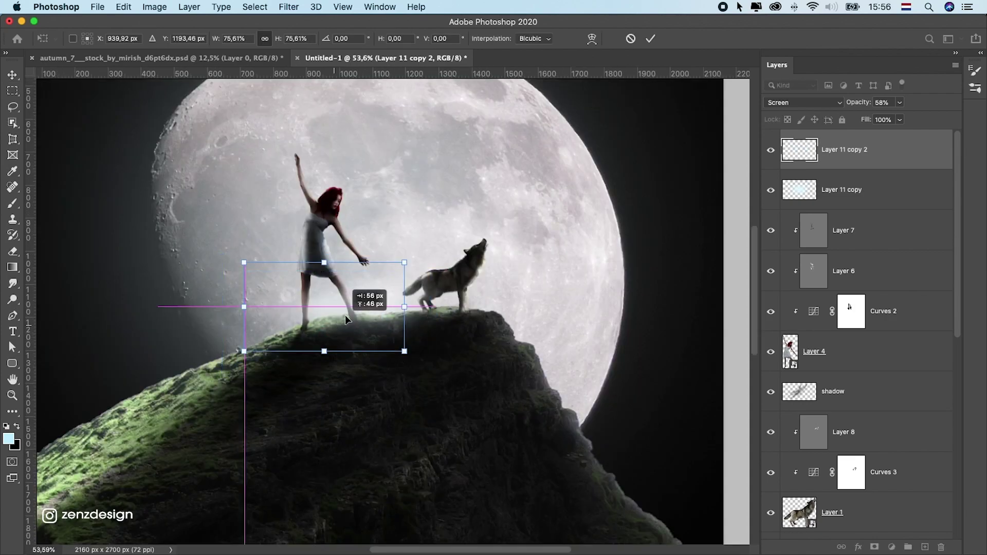
{"action": "mouse_move", "coordinate": [416, 322]}
{"action": "left_mouse_down"}
{"action": "mouse_move", "coordinate": [392, 297]}
{"action": "mouse_move", "coordinate": [388, 265]}
{"action": "mouse_move", "coordinate": [333, 298]}
{"action": "mouse_move", "coordinate": [312, 285]}
{"action": "left_mouse_up"}
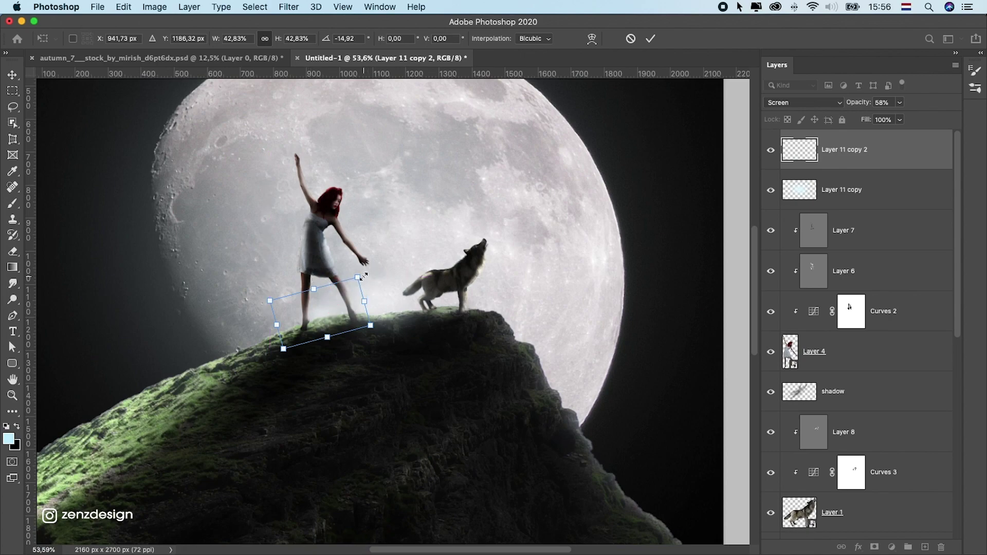
{"action": "key", "text": "Return"}
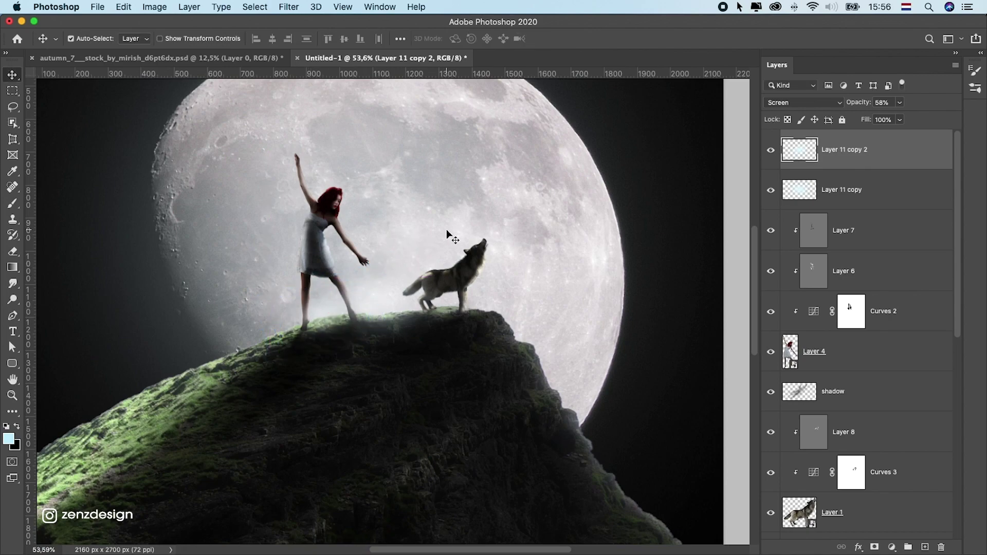
- Add a third glow copy, enlarged, shortened and rotated along the left slope
{"action": "left_click_drag", "start_coordinate": [362, 255], "coordinate": [298, 277]}
{"action": "key", "text": "ctrl+t"}
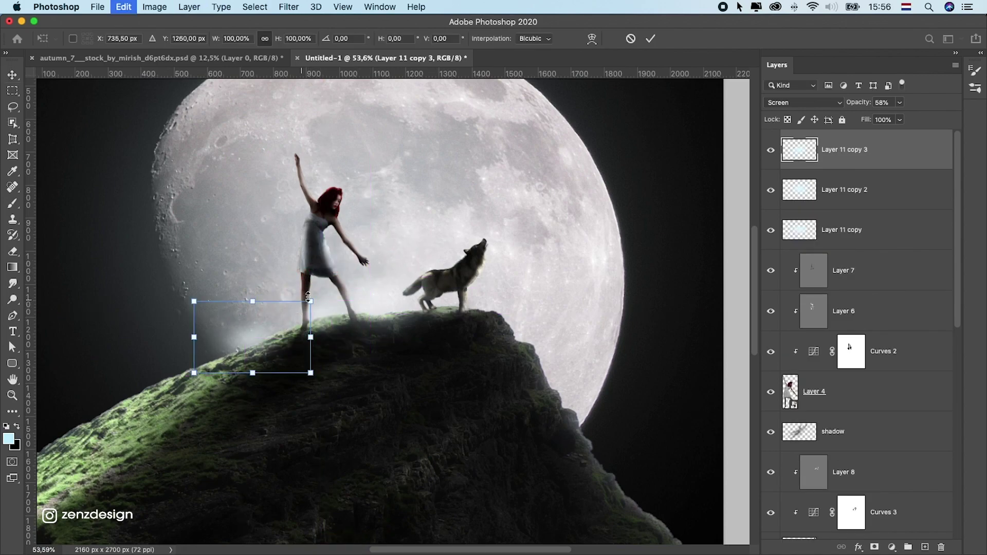
{"action": "left_click_drag", "start_coordinate": [308, 297], "coordinate": [363, 269]}
{"action": "left_click_drag", "start_coordinate": [252, 268], "coordinate": [250, 303]}
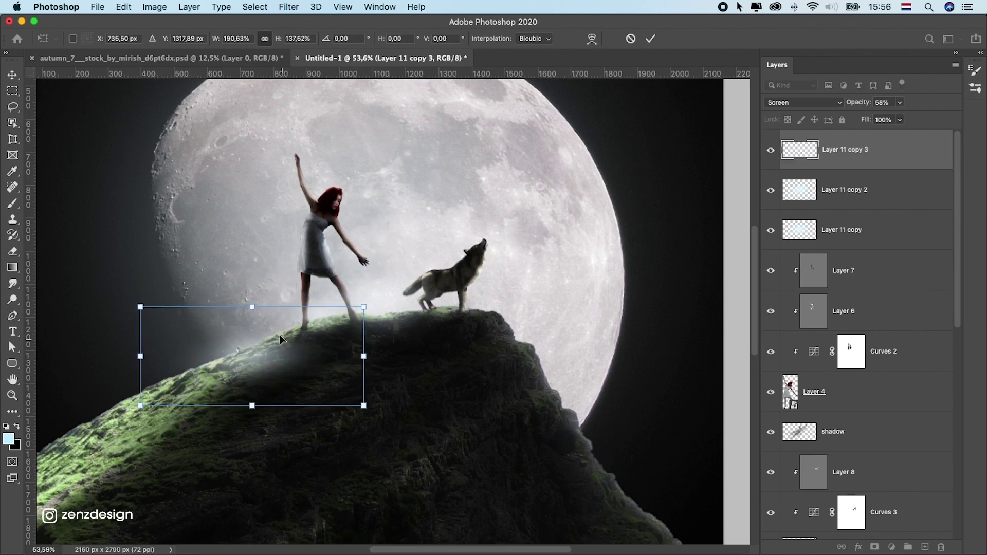
{"action": "left_click_drag", "start_coordinate": [267, 360], "coordinate": [268, 334]}
{"action": "left_click_drag", "start_coordinate": [396, 288], "coordinate": [478, 205]}
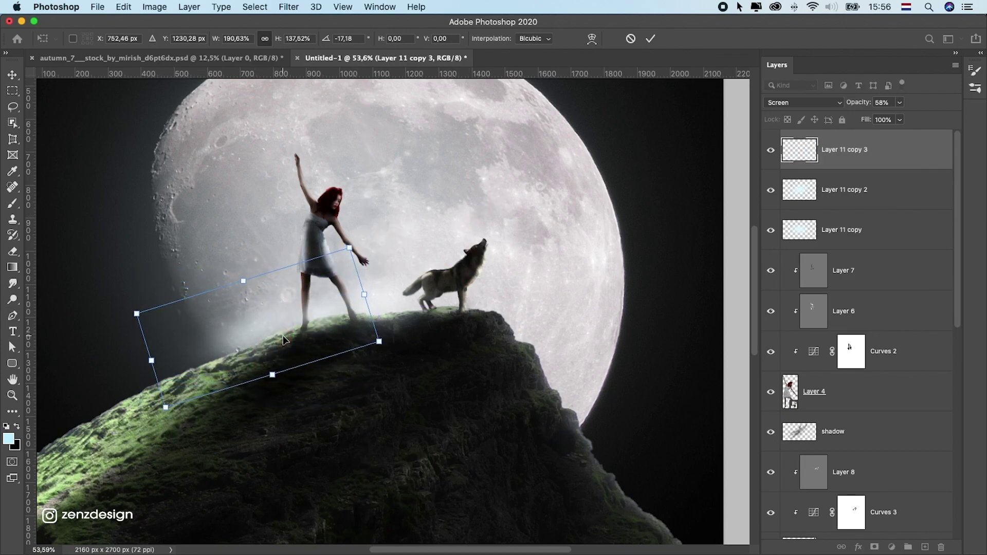
{"action": "key", "text": "Return"}
{"action": "scroll", "coordinate": [282, 339], "scroll_direction": "down", "scroll_amount": 3}
{"action": "scroll", "coordinate": [416, 279], "scroll_direction": "up", "scroll_amount": 1}
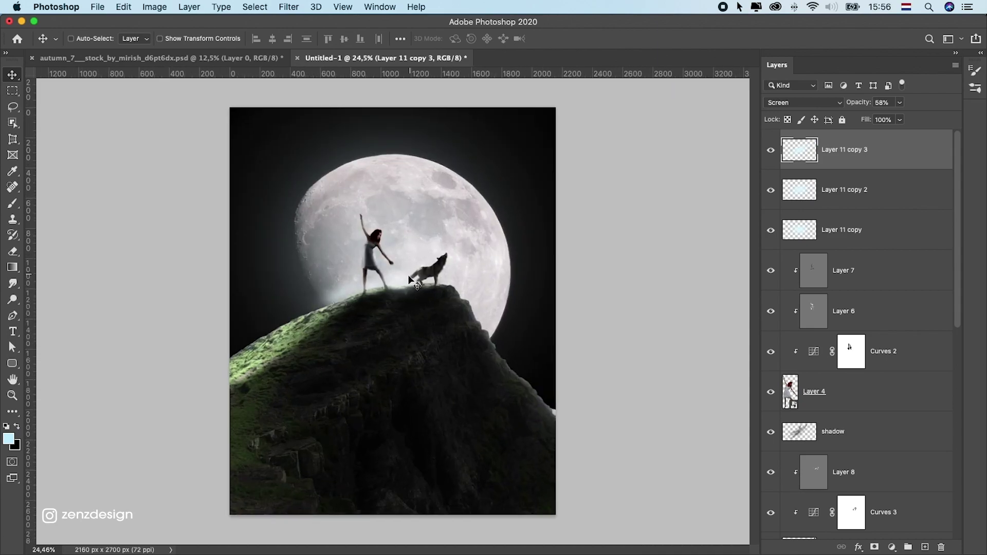
- Add a fourth glow copy rotated upright along the wolf's rock edge
{"action": "left_click_drag", "start_coordinate": [304, 279], "coordinate": [449, 307]}
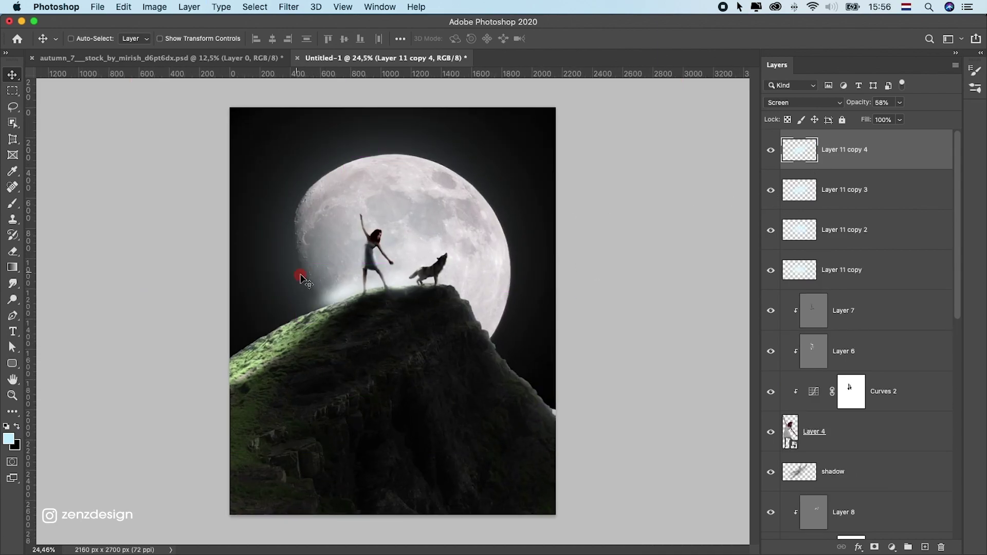
{"action": "key", "text": "ctrl+t"}
{"action": "left_click_drag", "start_coordinate": [512, 238], "coordinate": [439, 256]}
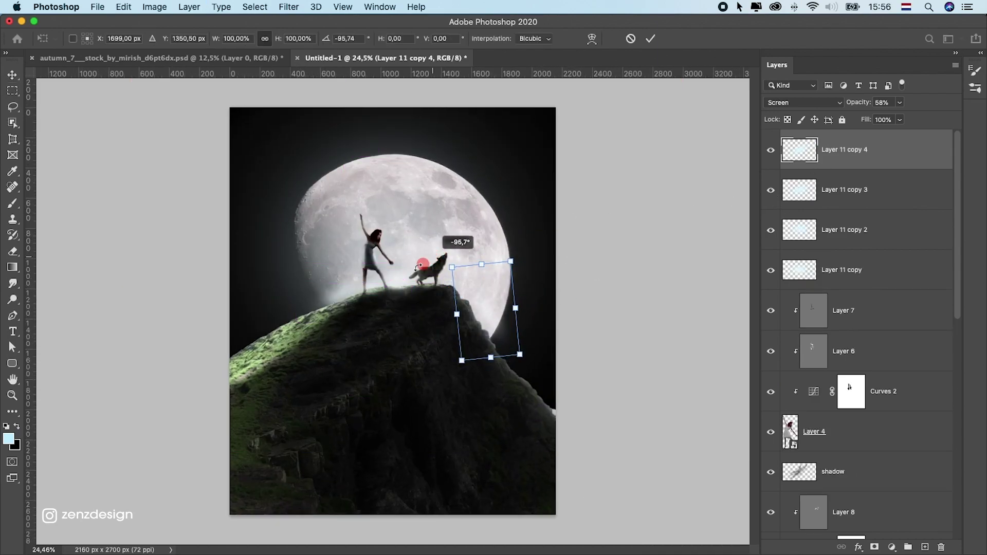
{"action": "left_click_drag", "start_coordinate": [455, 287], "coordinate": [452, 304]}
{"action": "key", "text": "Return"}
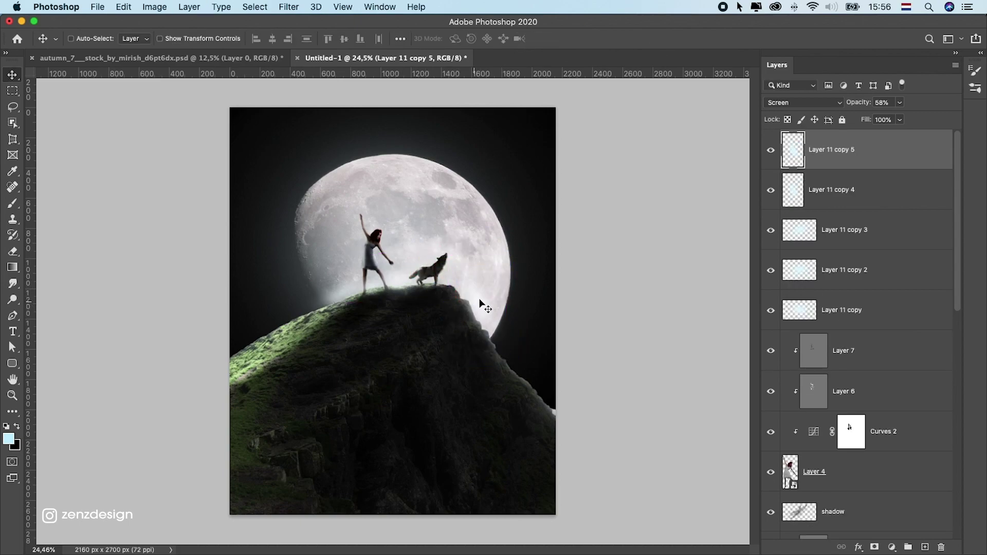
- Add a fifth glow copy, rotated and scaled behind the wolf
{"action": "left_click_drag", "start_coordinate": [465, 299], "coordinate": [443, 277], "text": "alt"}
{"action": "key", "text": "ctrl+t"}
{"action": "left_click_drag", "start_coordinate": [525, 269], "coordinate": [489, 212]}
{"action": "left_click_drag", "start_coordinate": [512, 291], "coordinate": [464, 297]}
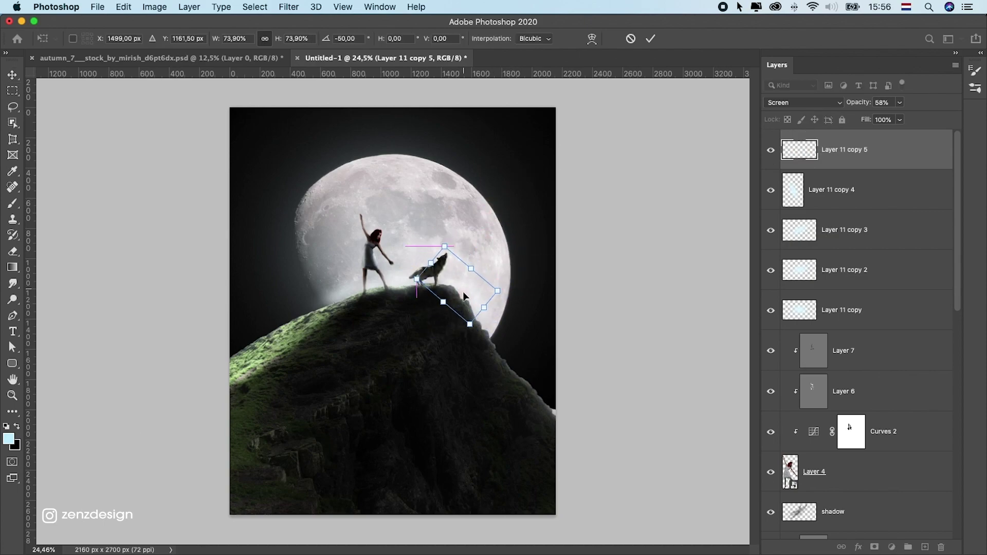
{"action": "key", "text": "Return"}
{"action": "scroll", "coordinate": [426, 318], "scroll_direction": "down", "scroll_amount": 3}
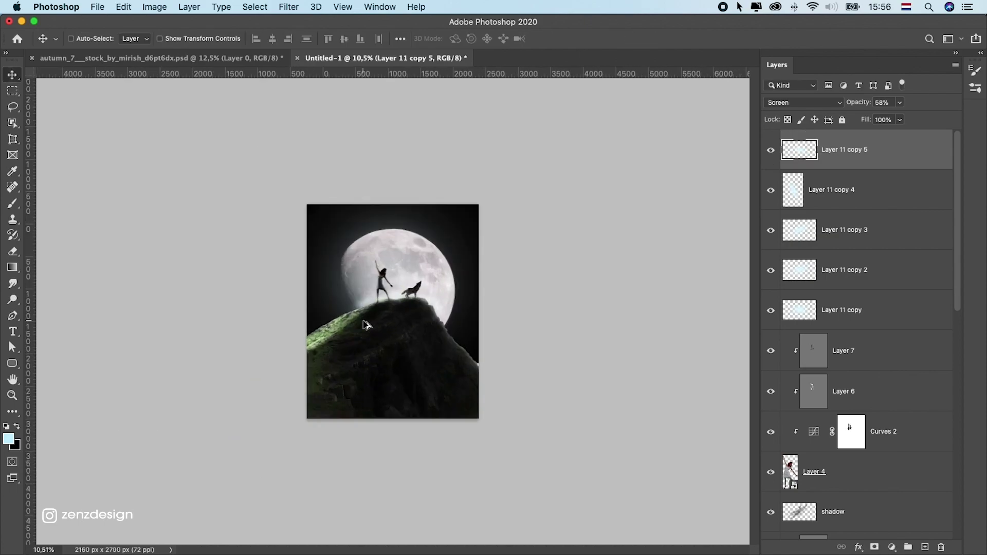
{"action": "scroll", "coordinate": [359, 313], "scroll_direction": "up", "scroll_amount": 3}
{"action": "left_click", "coordinate": [344, 302], "text": "ctrl"}
- Nudge the glow copy under the woman's feet and toggle its visibility
{"action": "left_click_drag", "start_coordinate": [344, 302], "coordinate": [360, 282]}
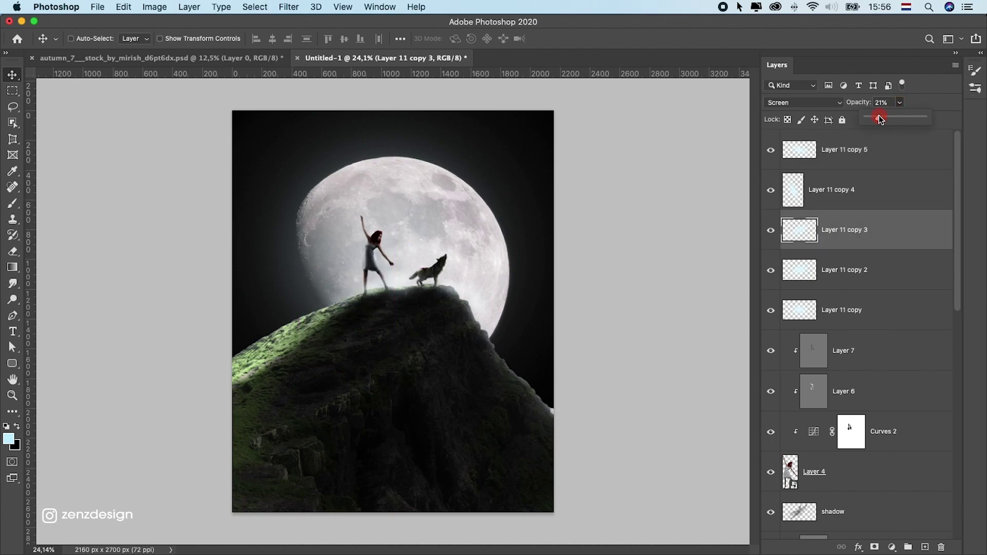
{"action": "left_click", "coordinate": [775, 270]}
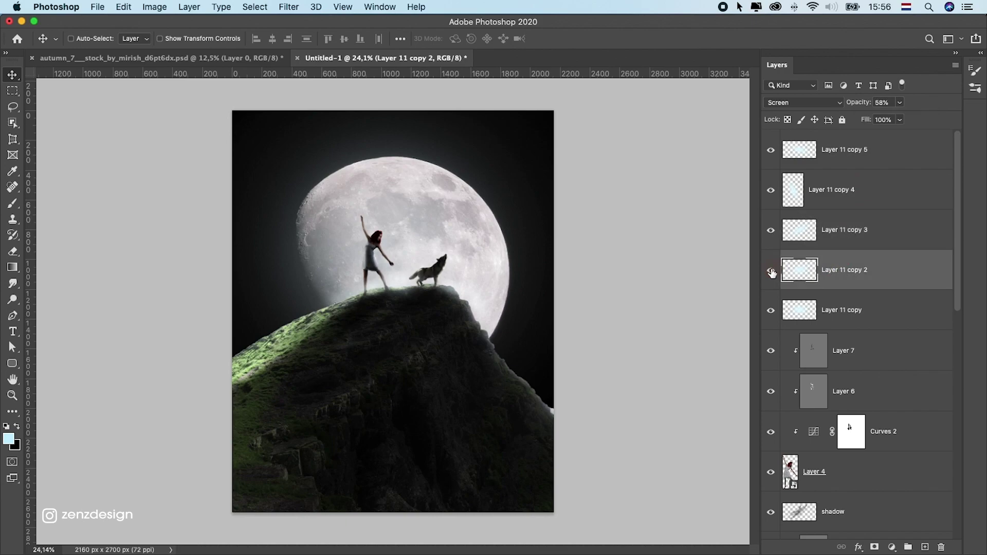
{"action": "left_click", "coordinate": [771, 271]}
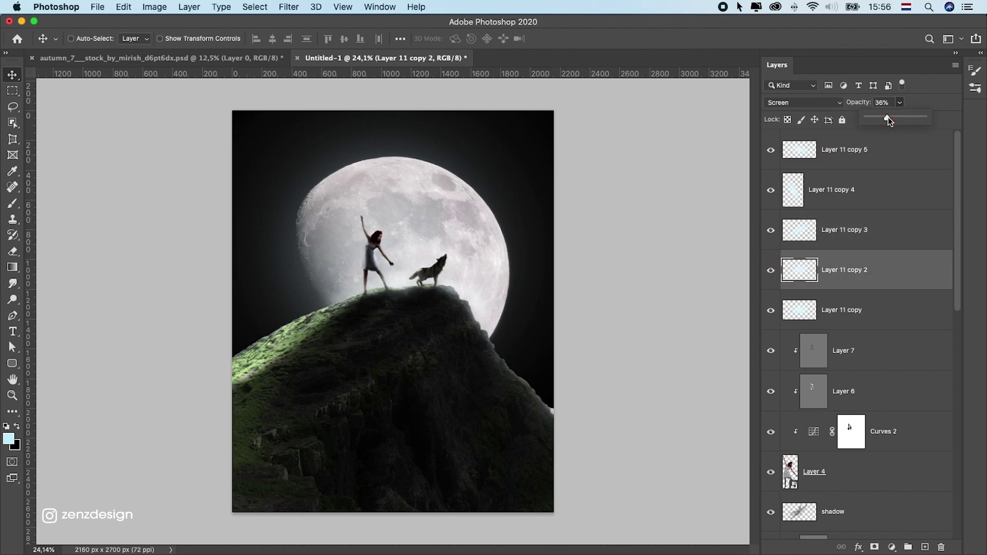
{"action": "scroll", "coordinate": [514, 238], "scroll_direction": "down", "scroll_amount": 3}
{"action": "scroll", "coordinate": [401, 190], "scroll_direction": "up", "scroll_amount": 3}
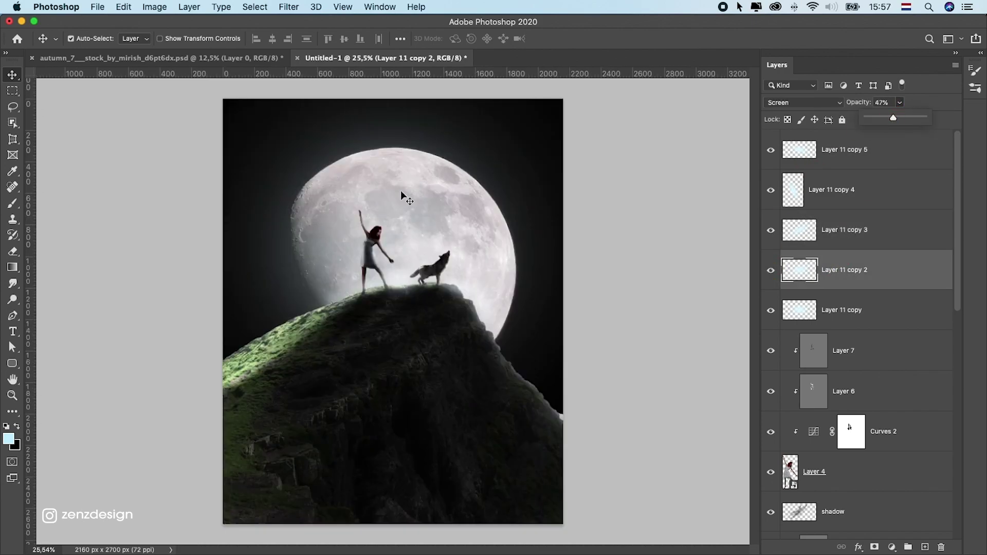
- Show the large moon glow again and shift it slightly upward
{"action": "left_click", "coordinate": [429, 154], "text": "ctrl"}
{"action": "scroll", "coordinate": [807, 481], "scroll_direction": "down", "scroll_amount": 3}
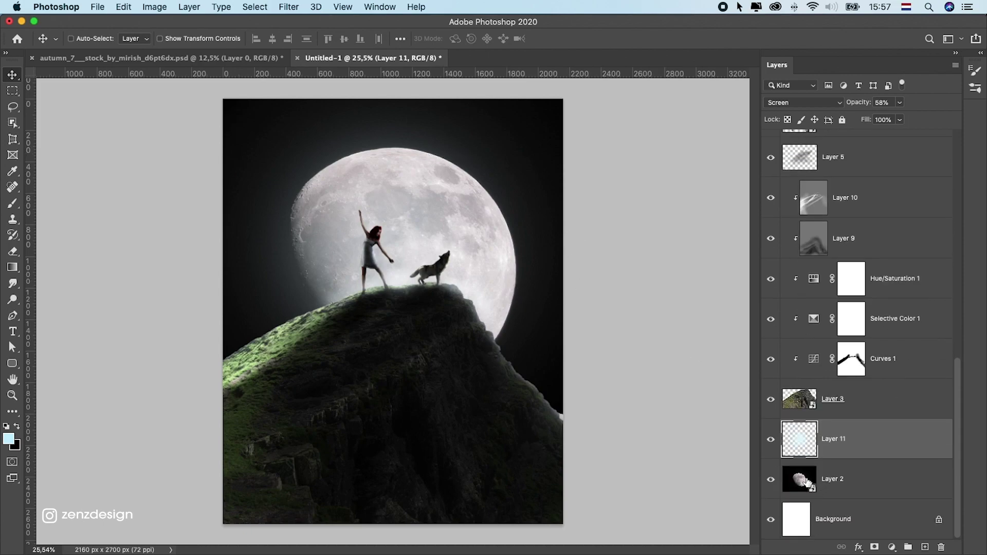
{"action": "left_click", "coordinate": [771, 440]}
{"action": "left_click_drag", "start_coordinate": [439, 230], "coordinate": [441, 215]}
{"action": "scroll", "coordinate": [413, 267], "scroll_direction": "down", "scroll_amount": 3}
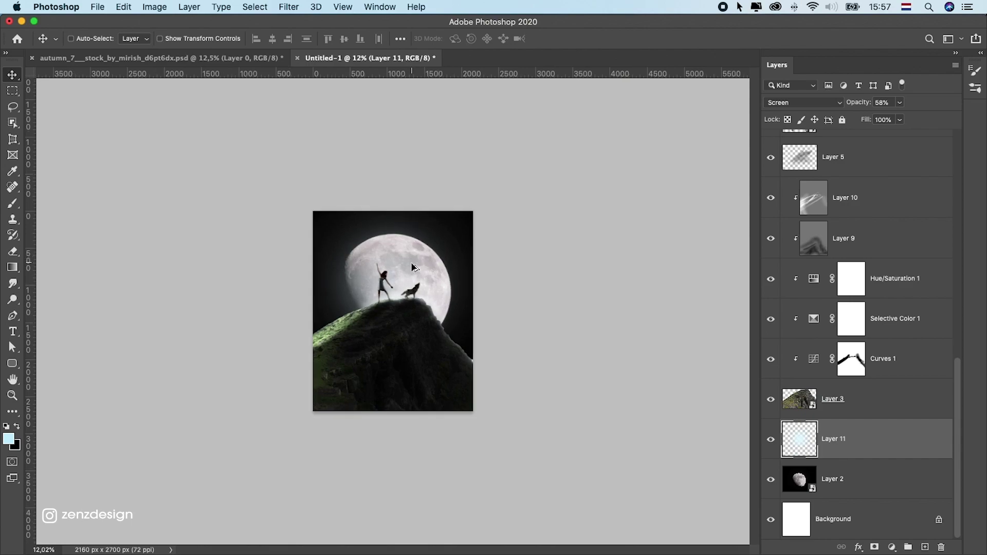
{"action": "scroll", "coordinate": [413, 267], "scroll_direction": "up", "scroll_amount": 3}
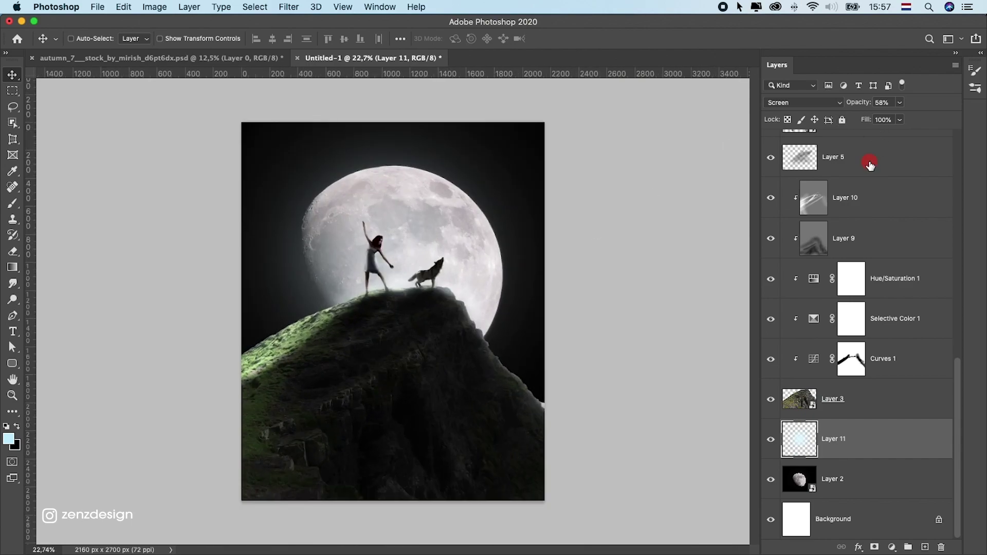
- Add a new empty Layer 12 above the topmost glow copy
{"action": "left_click", "coordinate": [869, 164]}
{"action": "scroll", "coordinate": [827, 186], "scroll_direction": "up", "scroll_amount": 6}
{"action": "scroll", "coordinate": [832, 191], "scroll_direction": "up", "scroll_amount": 3}
{"action": "left_click", "coordinate": [828, 160]}
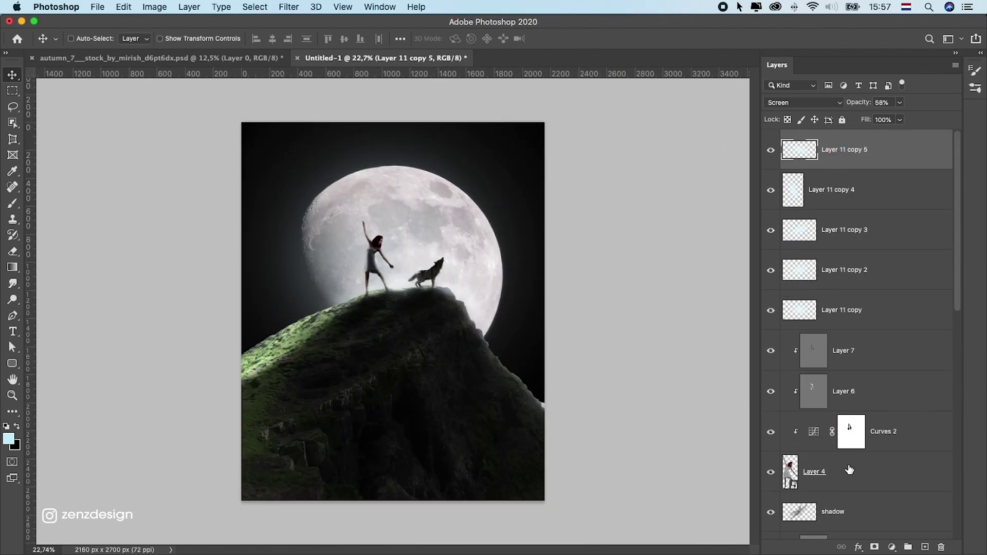
{"action": "left_click", "coordinate": [925, 546]}
- Test the dense03 mist brush and a fog brush over the rock, undoing the trial stroke
{"action": "left_click", "coordinate": [12, 203]}
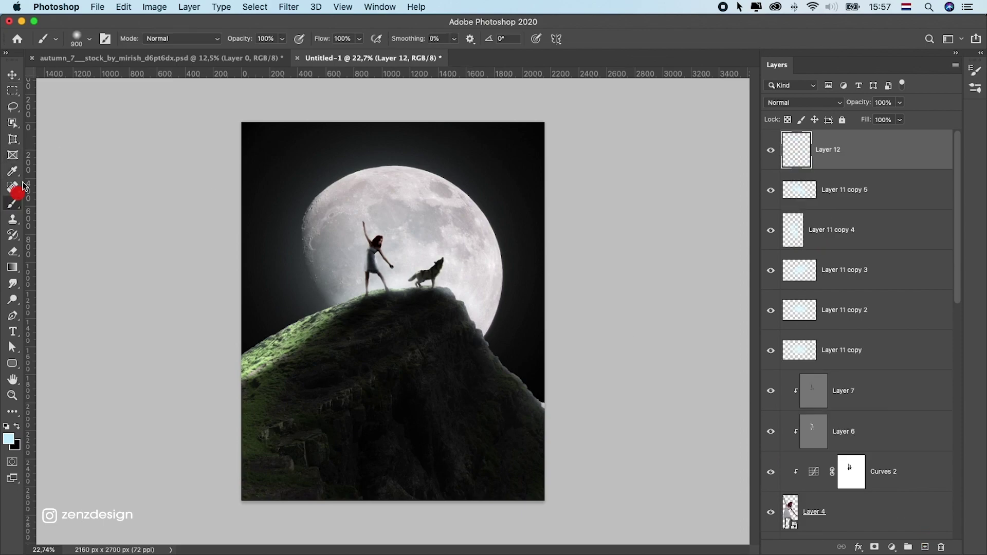
{"action": "left_click", "coordinate": [92, 39]}
{"action": "left_click", "coordinate": [30, 157]}
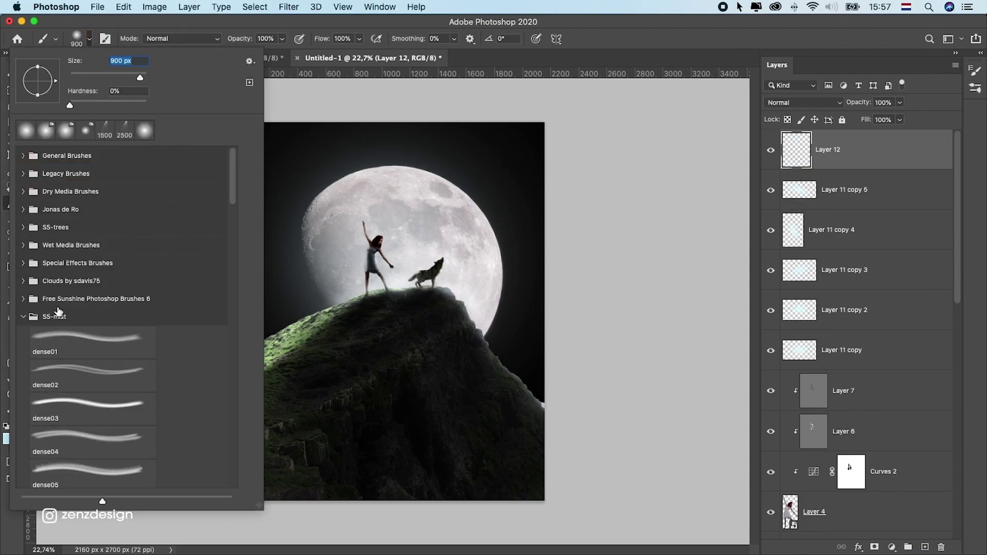
{"action": "scroll", "coordinate": [103, 257], "scroll_direction": "down", "scroll_amount": 3}
{"action": "left_click", "coordinate": [81, 301]}
{"action": "left_click", "coordinate": [352, 319]}
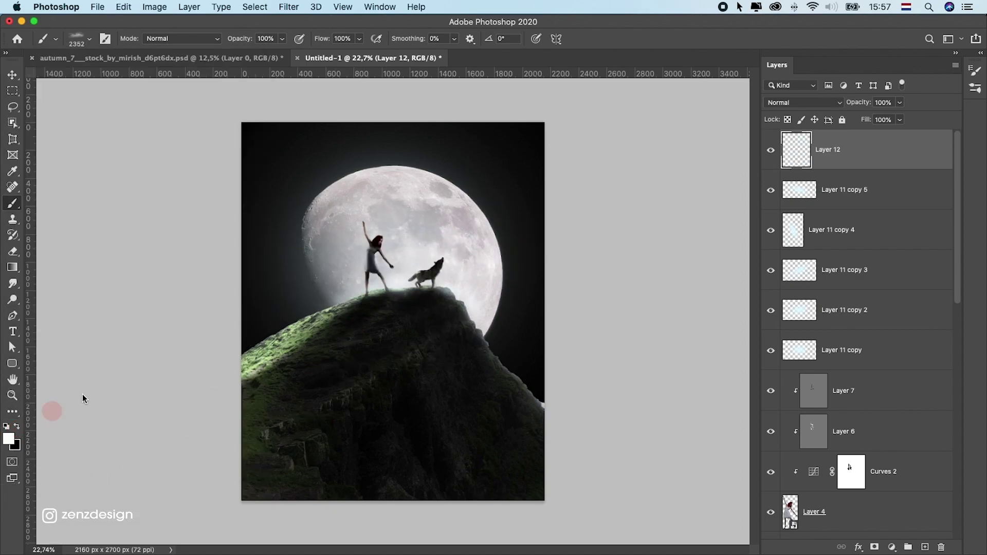
{"action": "key", "text": "bracketleft"}
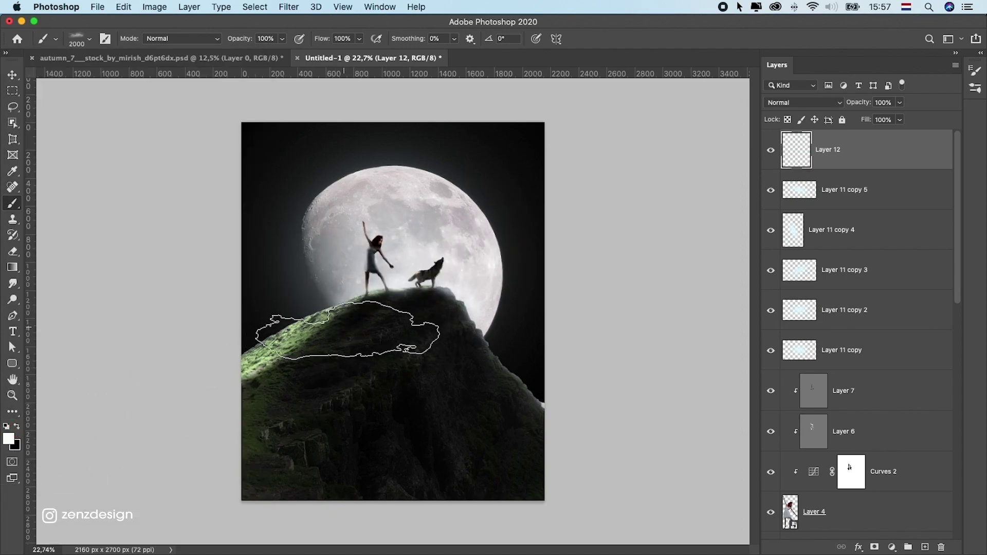
{"action": "left_click", "coordinate": [362, 301]}
{"action": "key", "text": "bracketleft"}
{"action": "key", "text": "bracketleft"}
{"action": "key", "text": "bracketleft"}
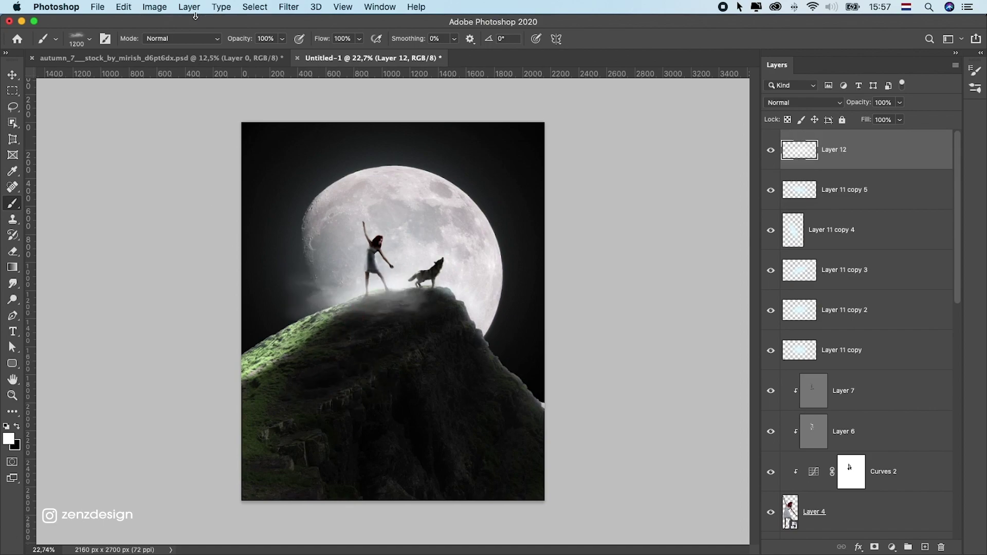
{"action": "left_click", "coordinate": [77, 39]}
{"action": "scroll", "coordinate": [79, 310], "scroll_direction": "down", "scroll_amount": 2}
{"action": "double_click", "coordinate": [70, 352]}
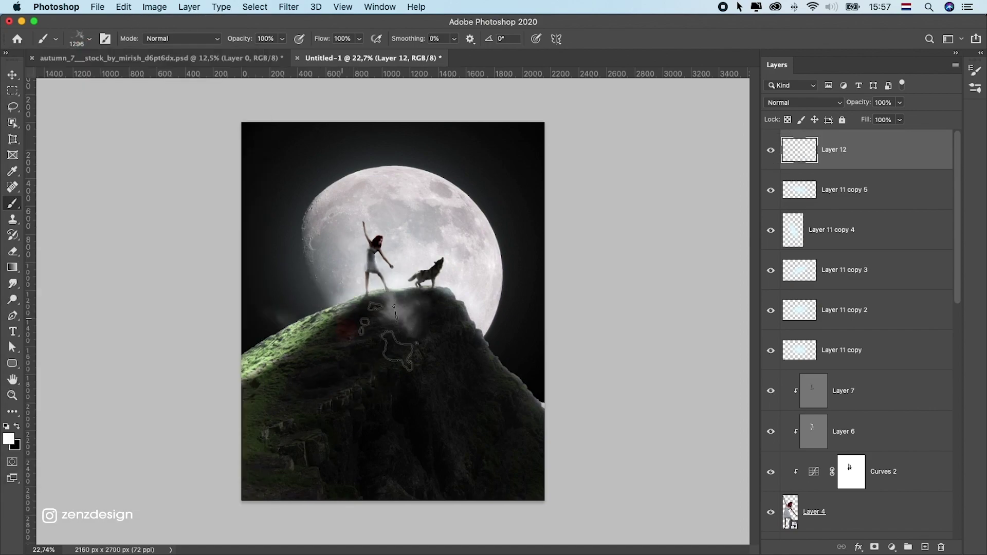
{"action": "key", "text": "ctrl+z"}
- Compare the foggy and dense brushes, then paint a fog cloud with dense04 at 1500 px
{"action": "left_click", "coordinate": [87, 26]}
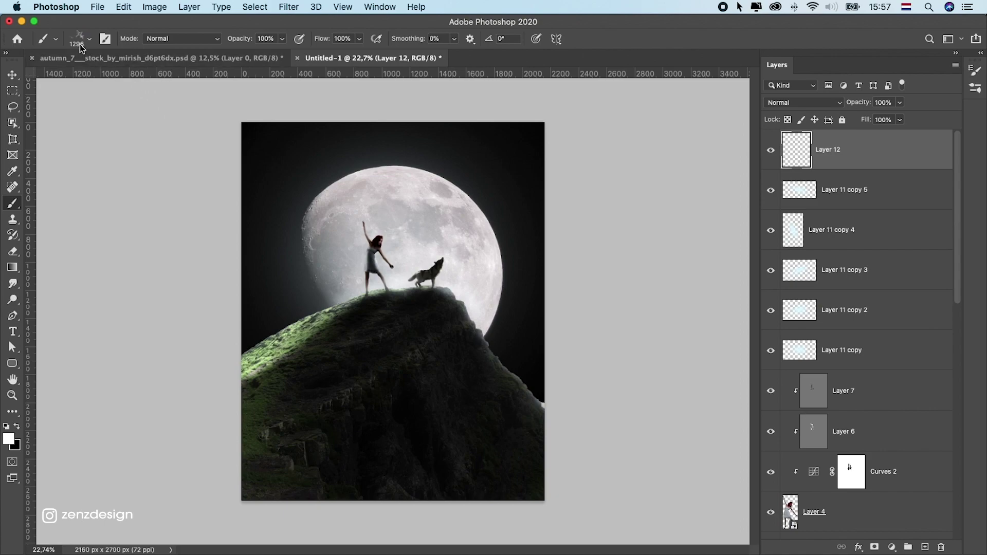
{"action": "left_click", "coordinate": [80, 45]}
{"action": "left_click", "coordinate": [92, 324]}
{"action": "left_click", "coordinate": [92, 358]}
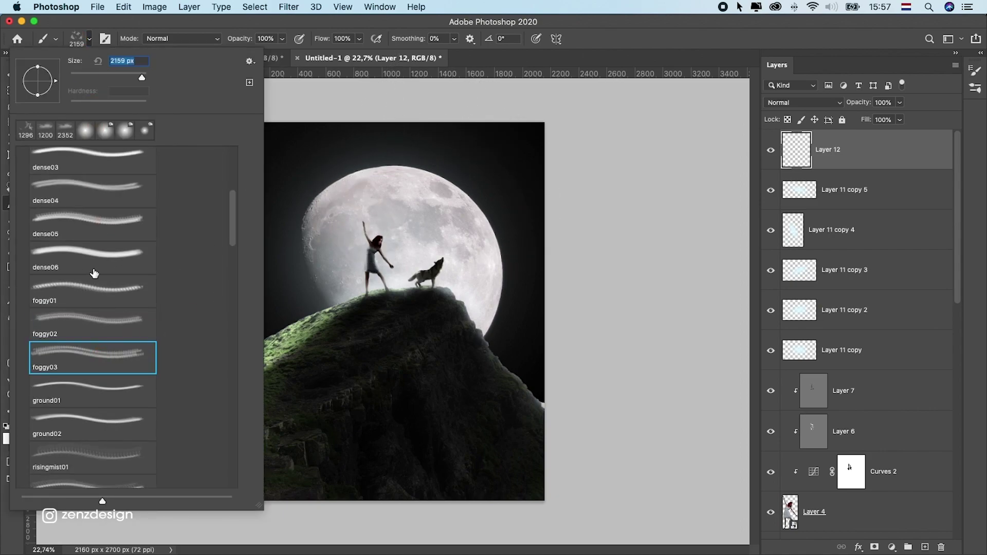
{"action": "left_click", "coordinate": [102, 215]}
{"action": "left_click", "coordinate": [95, 175]}
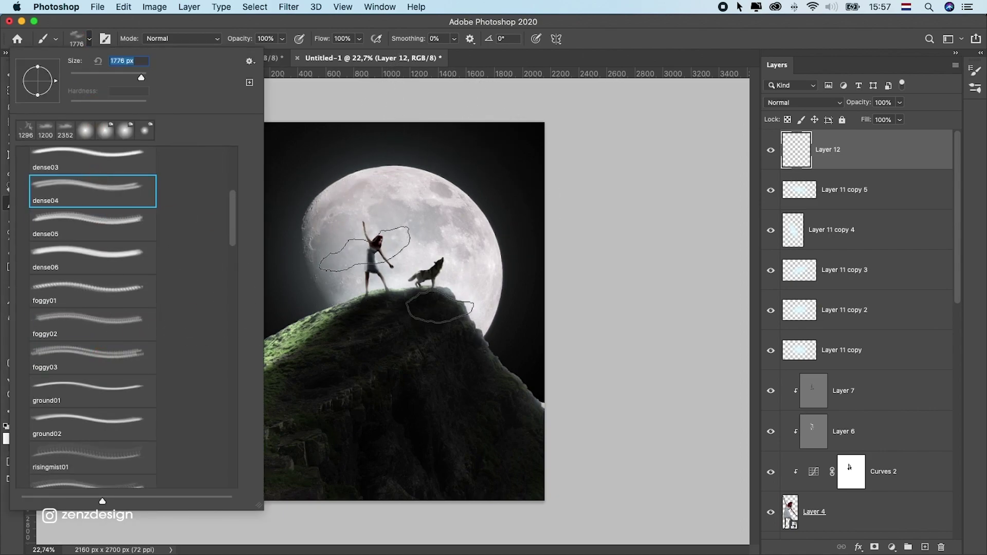
{"action": "left_click", "coordinate": [416, 274]}
{"action": "left_click", "coordinate": [412, 341]}
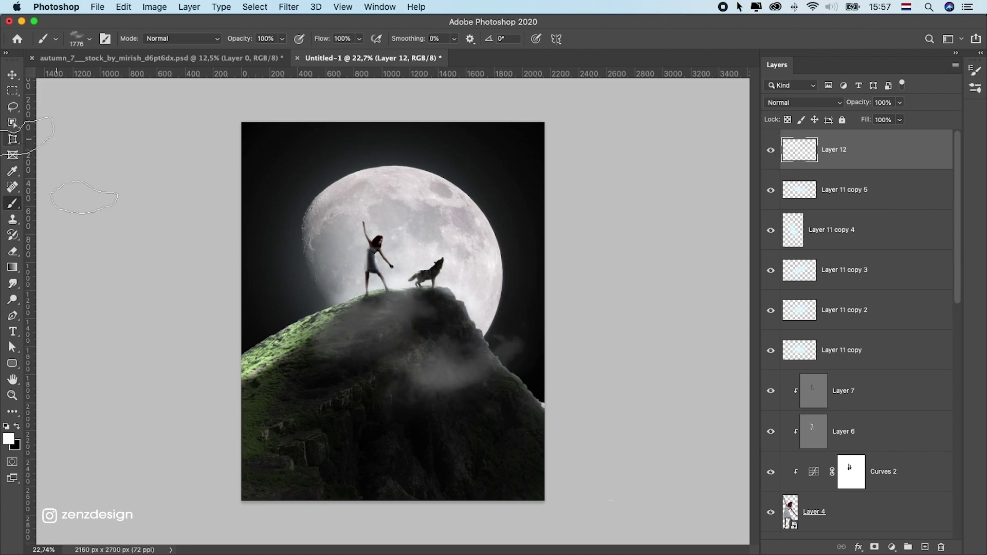
{"action": "key", "text": "super+z"}
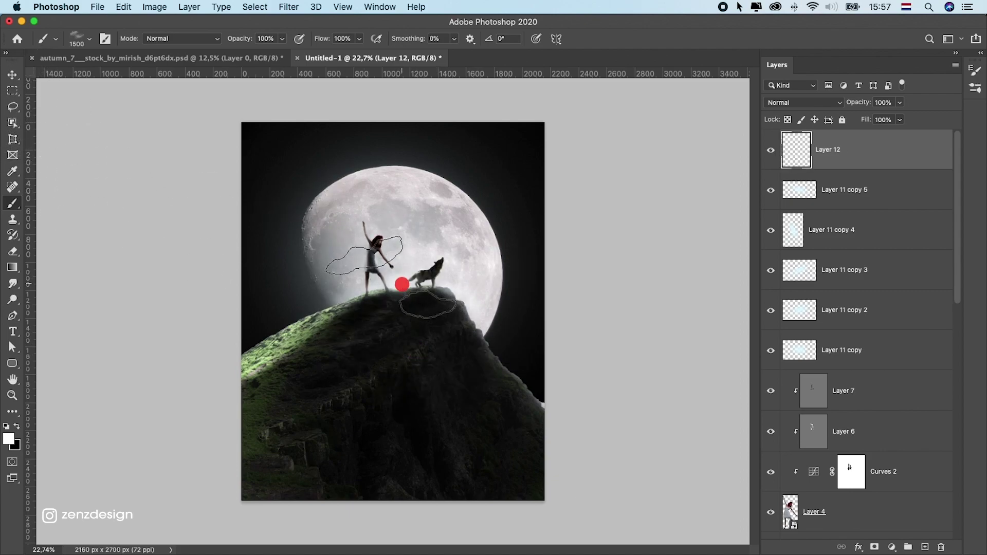
{"action": "left_click_drag", "start_coordinate": [418, 221], "coordinate": [321, 249]}
{"action": "left_click", "coordinate": [322, 250]}
- Move and scale the fog cloud onto the left slope, then add a new empty layer
{"action": "key", "text": "v"}
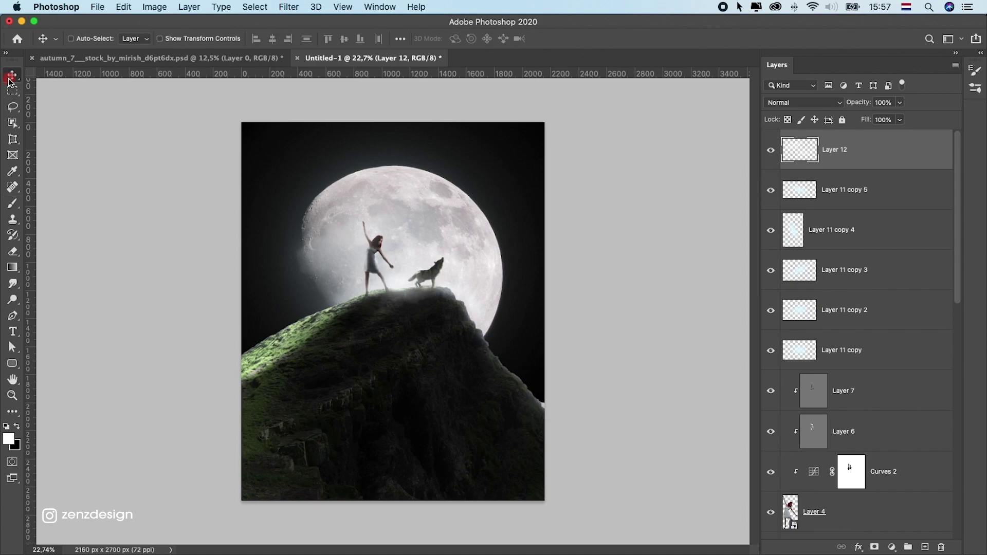
{"action": "left_click_drag", "start_coordinate": [383, 242], "coordinate": [308, 263]}
{"action": "key", "text": "super+t"}
{"action": "mouse_move", "coordinate": [383, 216]}
{"action": "left_mouse_down"}
{"action": "mouse_move", "coordinate": [318, 297]}
{"action": "mouse_move", "coordinate": [385, 247]}
{"action": "left_mouse_up"}
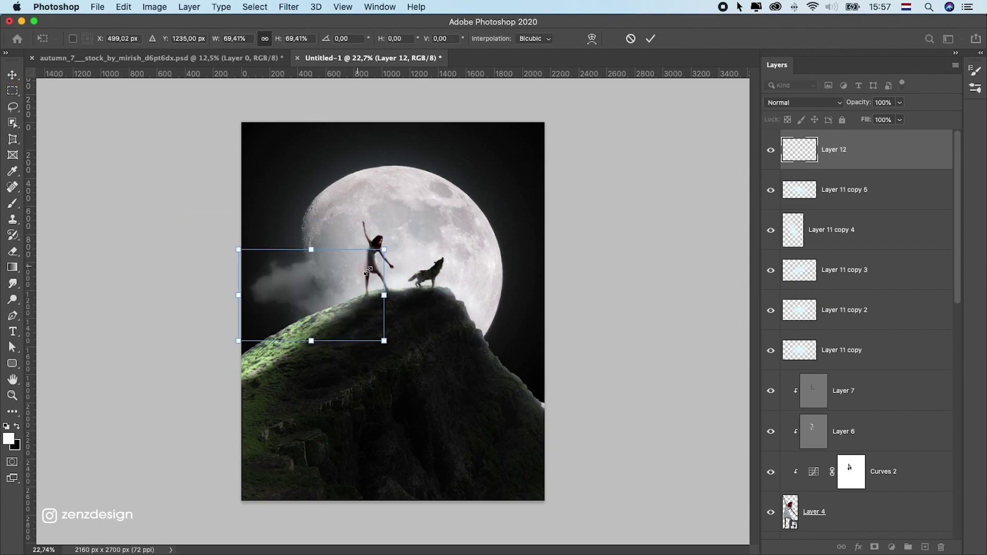
{"action": "left_click_drag", "start_coordinate": [352, 288], "coordinate": [308, 306]}
{"action": "key", "text": "Return"}
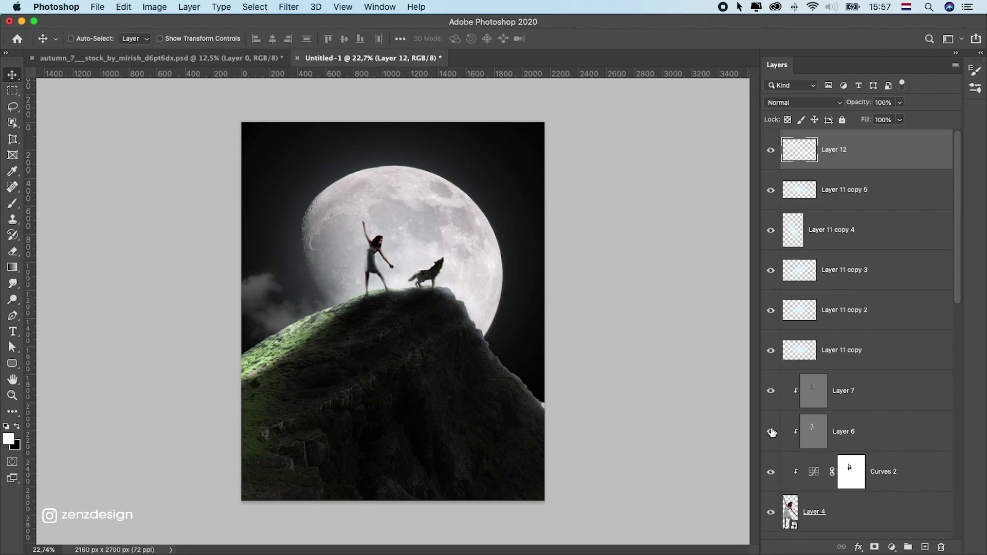
{"action": "left_click", "coordinate": [932, 546]}
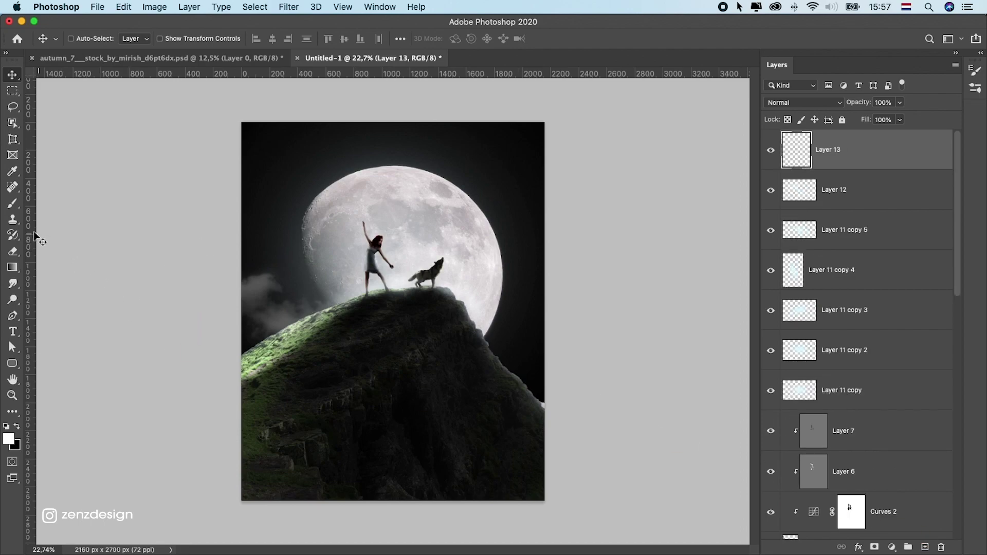
- Stamp a smaller cloud-brush mist and shift it right onto the ridge edge
{"action": "left_click", "coordinate": [14, 204]}
{"action": "left_click", "coordinate": [77, 38]}
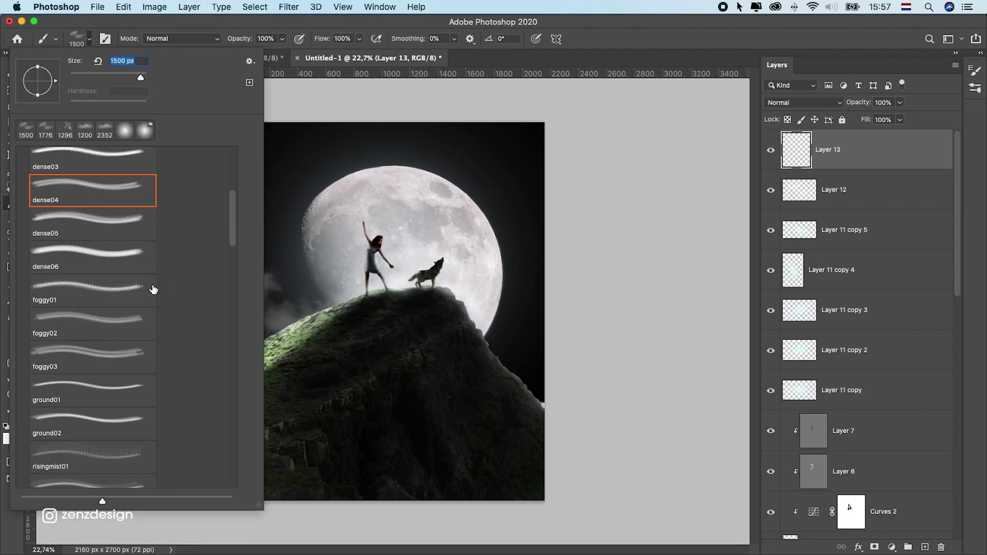
{"action": "scroll", "coordinate": [110, 309], "scroll_direction": "down", "scroll_amount": 5}
{"action": "double_click", "coordinate": [110, 358]}
{"action": "left_click", "coordinate": [413, 336]}
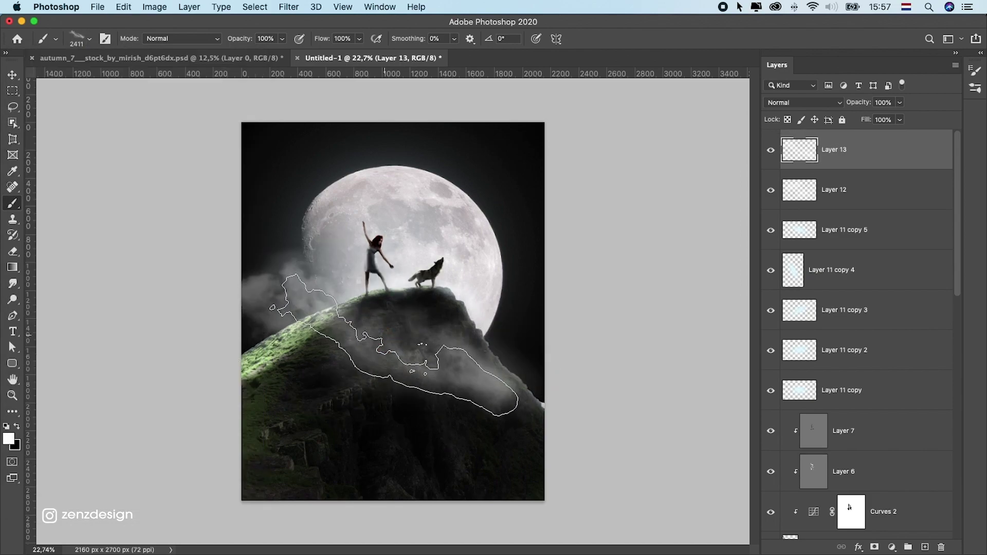
{"action": "key", "text": "ctrl+z"}
{"action": "key", "text": "["}
{"action": "key", "text": "["}
{"action": "key", "text": "["}
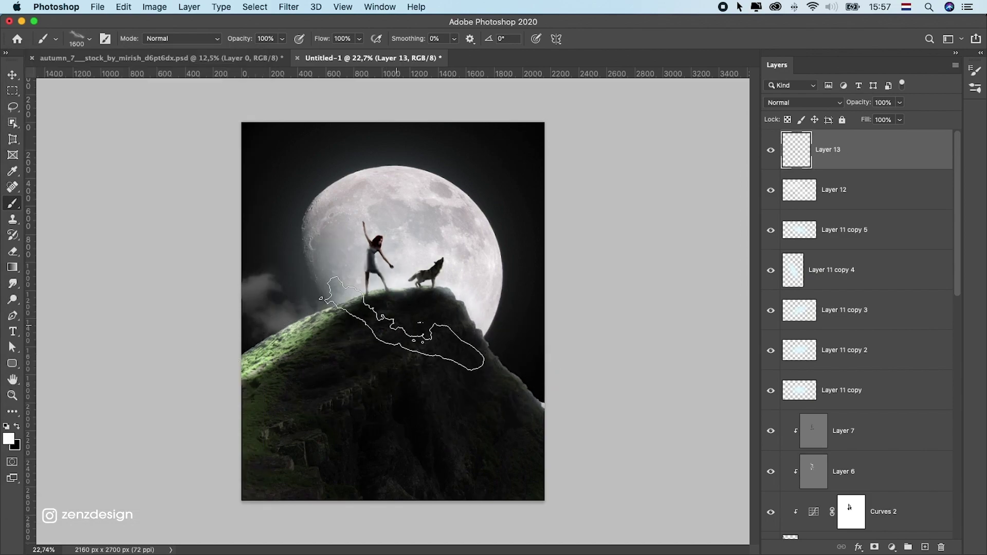
{"action": "left_click", "coordinate": [406, 332]}
{"action": "left_click", "coordinate": [12, 75]}
{"action": "left_click_drag", "start_coordinate": [410, 324], "coordinate": [597, 378]}
{"action": "left_click", "coordinate": [12, 203]}
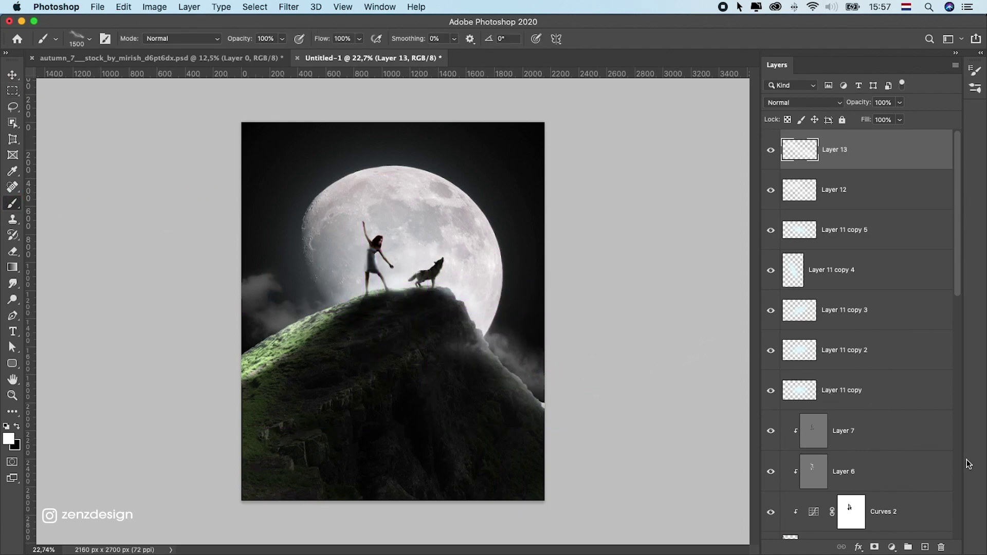
- On a new layer, paint a mist band lower on the hillside with the wispy02 brush
{"action": "left_click", "coordinate": [924, 547]}
{"action": "left_click", "coordinate": [88, 39]}
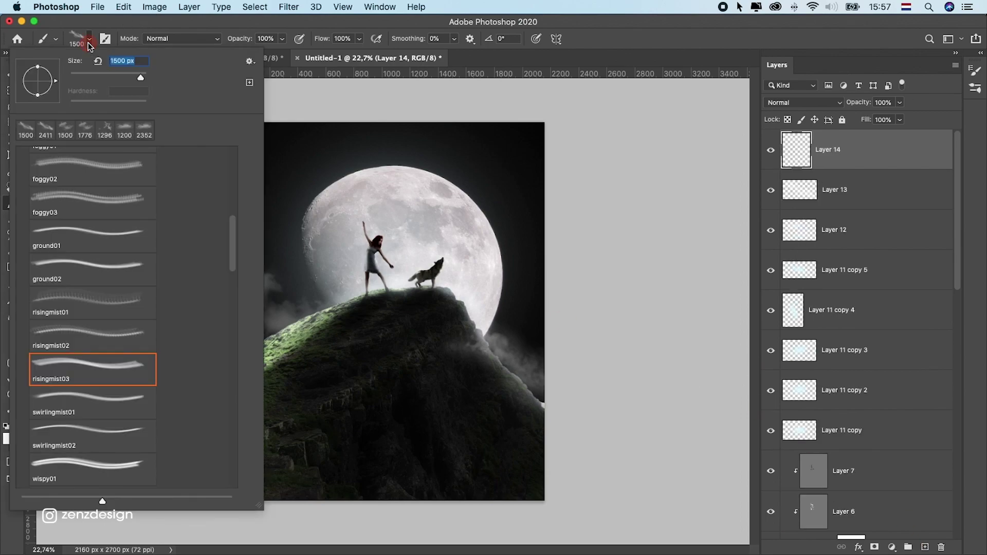
{"action": "scroll", "coordinate": [93, 309], "scroll_direction": "down", "scroll_amount": 2}
{"action": "left_click", "coordinate": [93, 354]}
{"action": "left_click", "coordinate": [429, 383]}
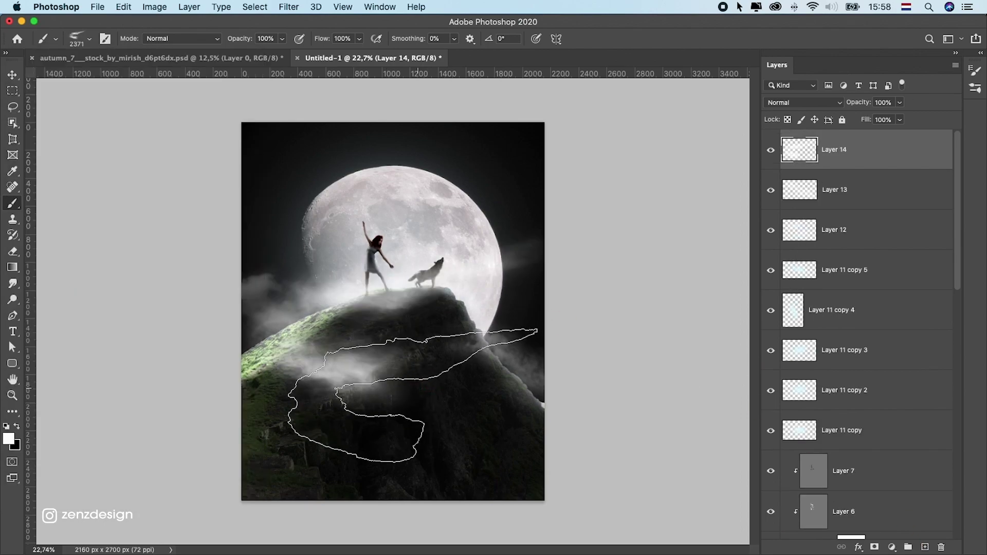
{"action": "key", "text": "ctrl+z"}
{"action": "left_click", "coordinate": [89, 39]}
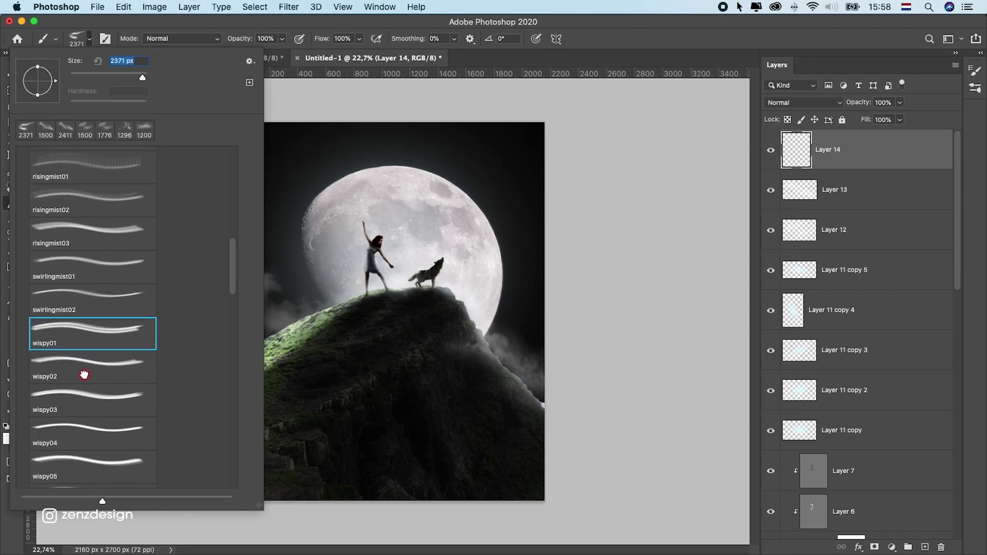
{"action": "left_click", "coordinate": [85, 394]}
{"action": "left_click", "coordinate": [391, 324]}
{"action": "key", "text": "ctrl+z"}
{"action": "left_click", "coordinate": [385, 342]}
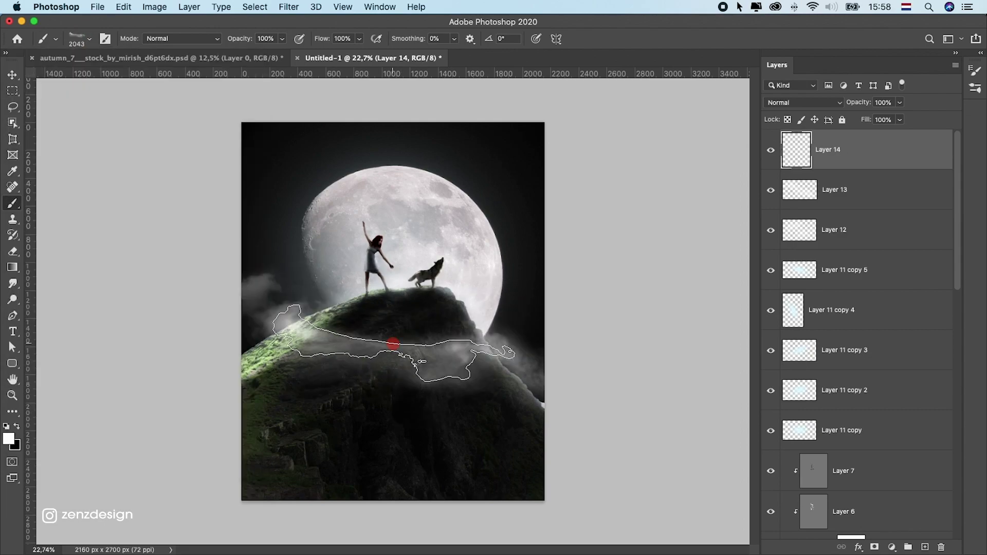
- Shrink the mist band to about 72% and move it up over the summit
{"action": "key", "text": "v"}
{"action": "key", "text": "ctrl+t"}
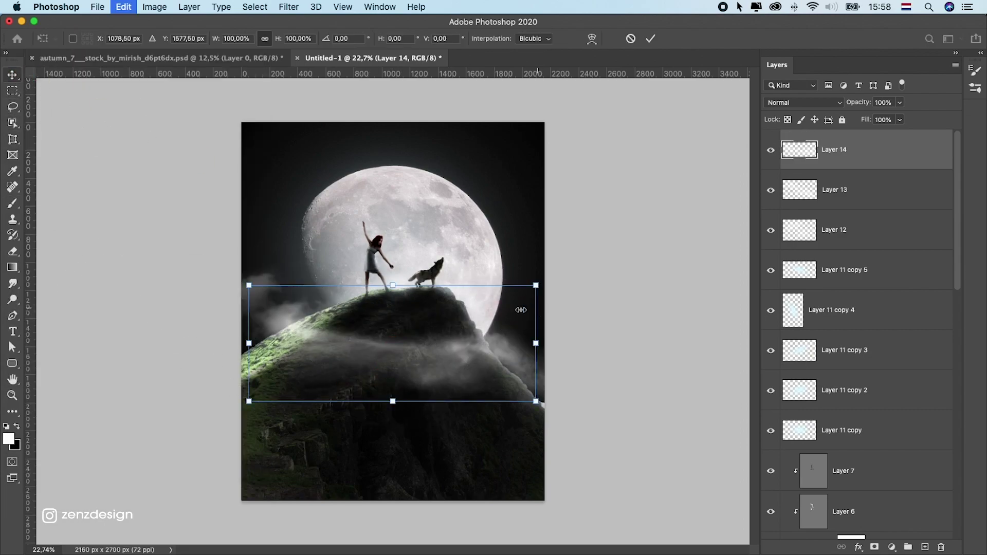
{"action": "left_click_drag", "start_coordinate": [535, 295], "coordinate": [486, 332]}
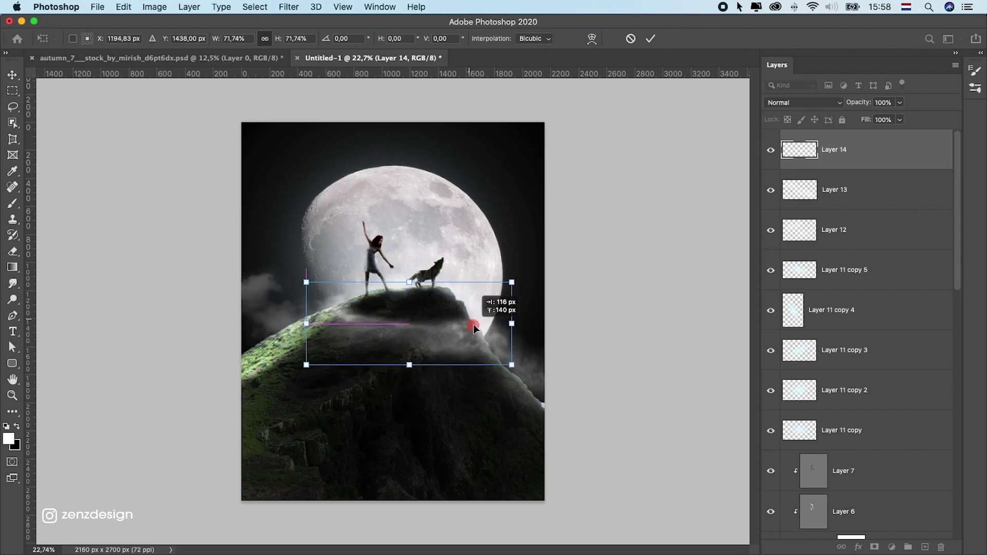
{"action": "key", "text": "Return"}
{"action": "mouse_move", "coordinate": [468, 336]}
{"action": "left_mouse_down"}
{"action": "mouse_move", "coordinate": [393, 317]}
{"action": "mouse_move", "coordinate": [468, 327]}
{"action": "left_mouse_up"}
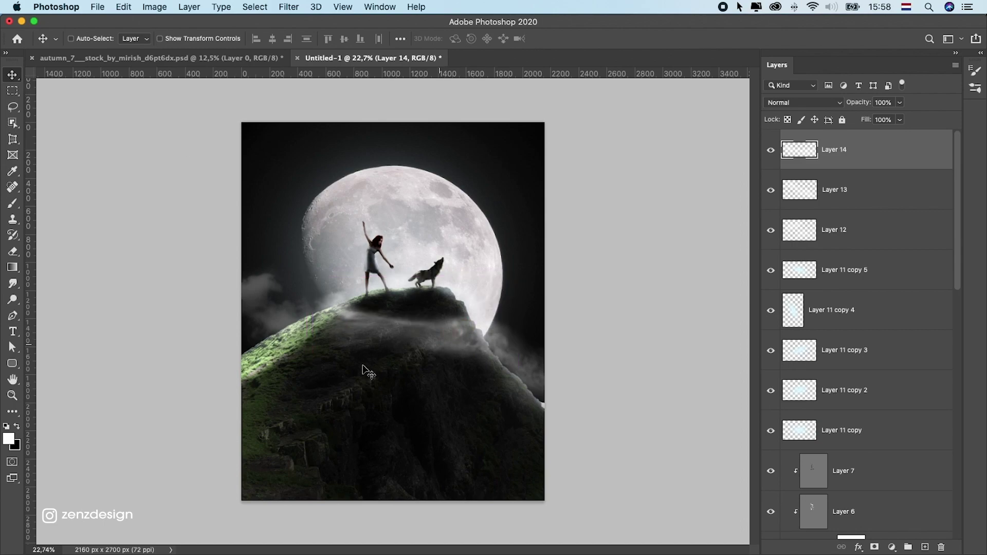
- Add a layer mask to the mist layer and pick a soft round brush near 1200 px
{"action": "left_click", "coordinate": [874, 546]}
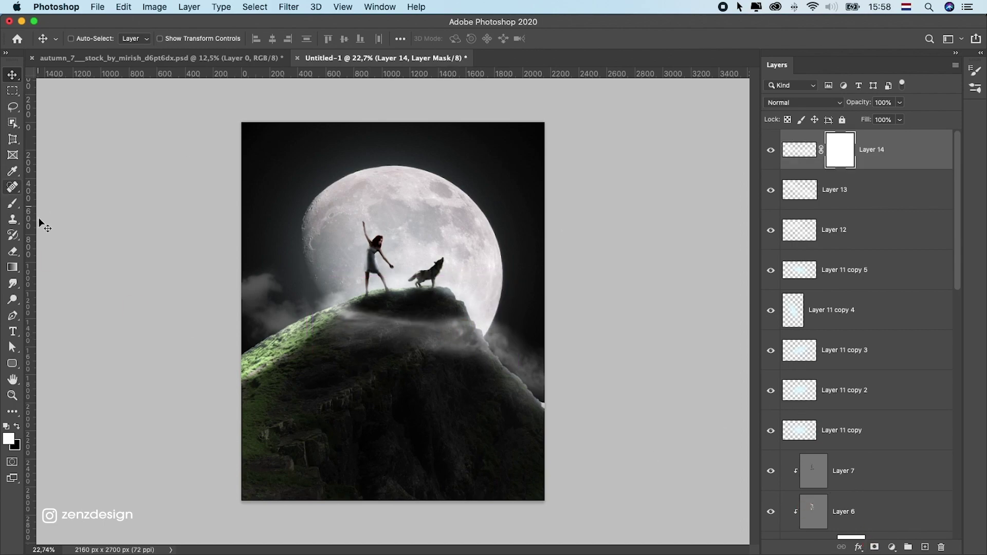
{"action": "key", "text": "b"}
{"action": "left_click", "coordinate": [79, 46]}
{"action": "left_click_drag", "start_coordinate": [233, 283], "coordinate": [234, 169]}
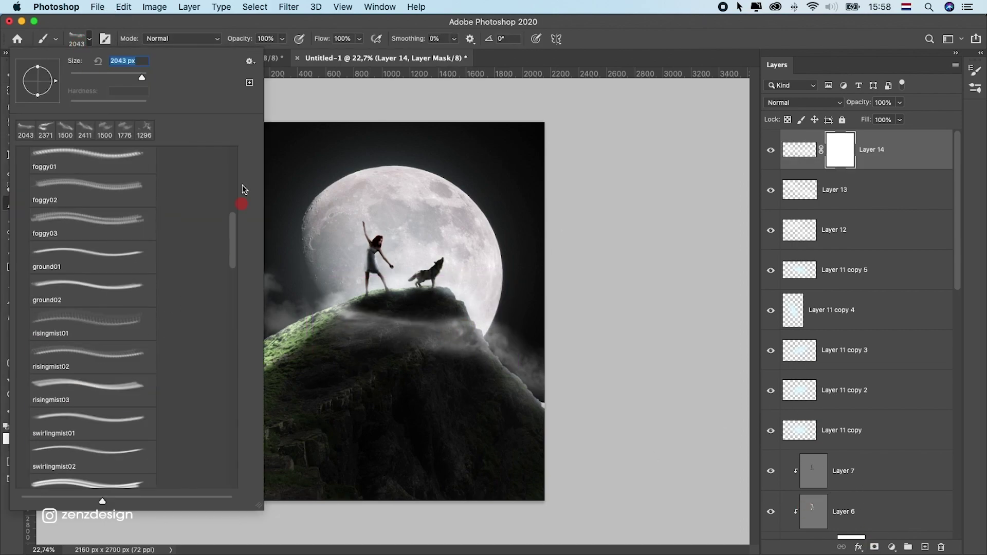
{"action": "left_click", "coordinate": [24, 155]}
{"action": "left_click", "coordinate": [88, 189]}
{"action": "left_click", "coordinate": [379, 6]}
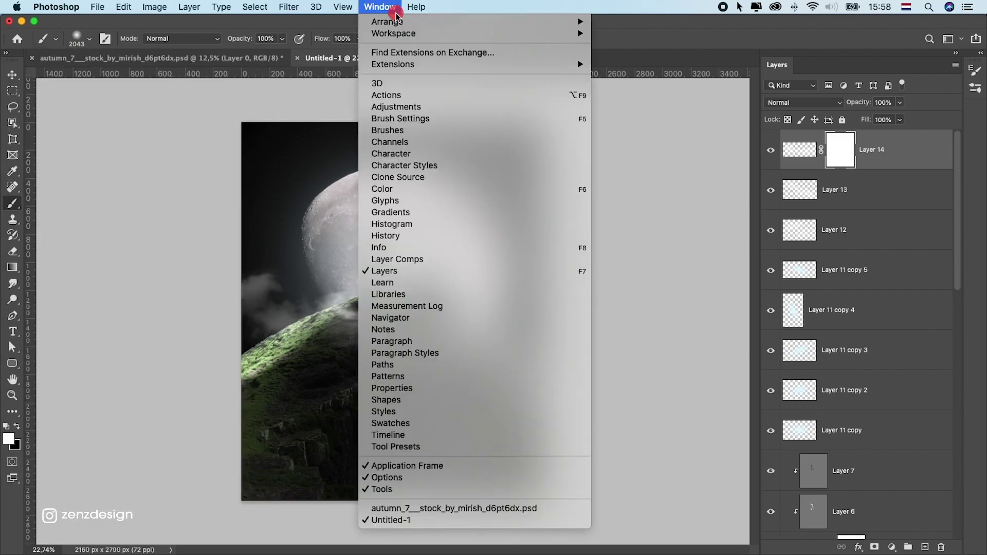
{"action": "key", "text": "Escape"}
{"action": "key", "text": "bracketleft"}
{"action": "key", "text": "bracketleft"}
{"action": "key", "text": "bracketleft"}
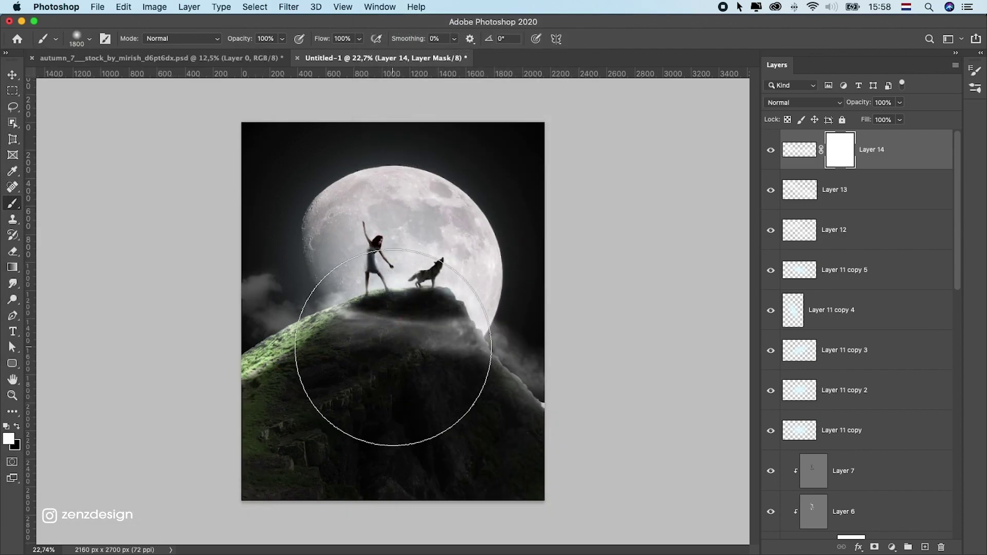
{"action": "key", "text": "bracketleft"}
{"action": "key", "text": "bracketleft"}
{"action": "key", "text": "bracketleft"}
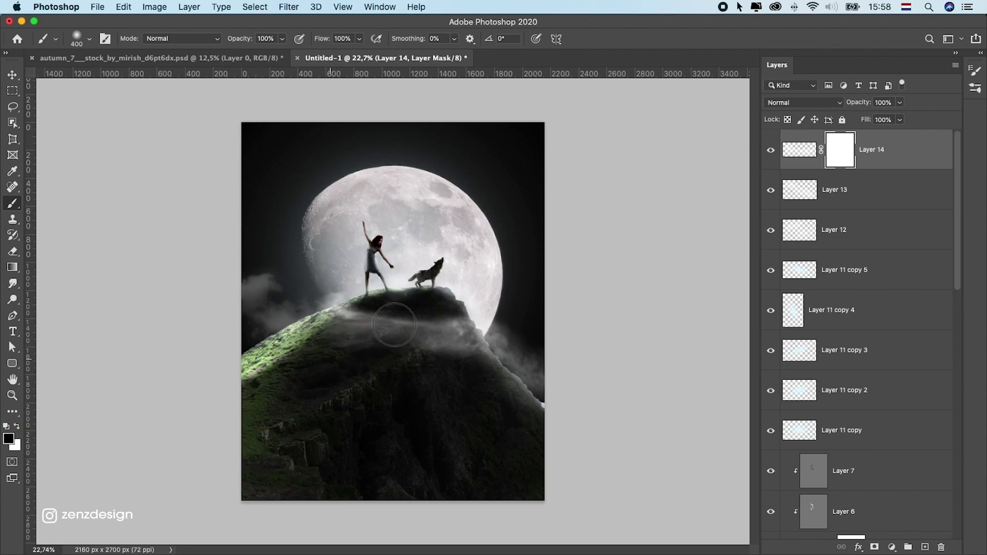
- Paint the mask black over the rock top beside the wolf, redoing bad strokes
{"action": "left_click_drag", "start_coordinate": [394, 324], "coordinate": [285, 378]}
{"action": "key", "text": "ctrl+z"}
{"action": "left_click_drag", "start_coordinate": [408, 304], "coordinate": [329, 321]}
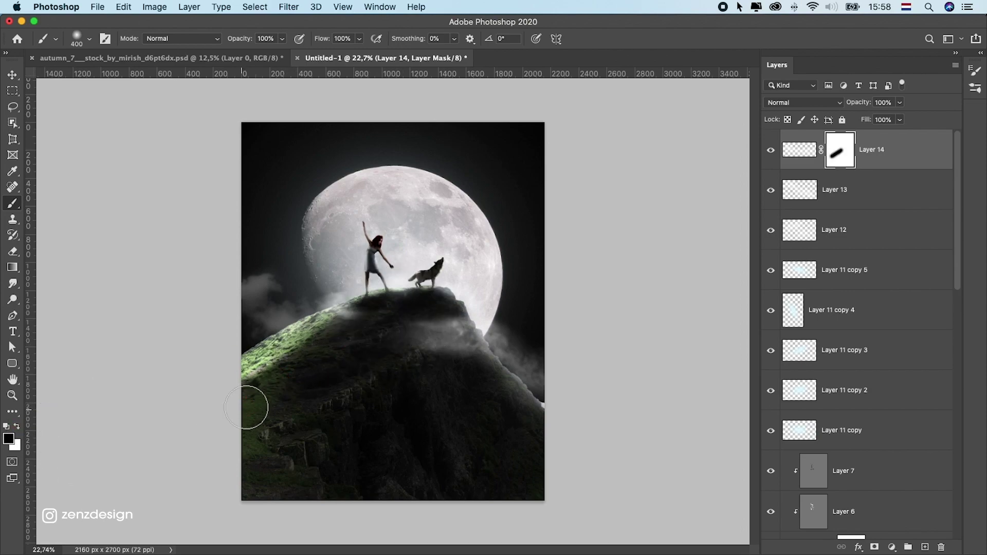
{"action": "left_click", "coordinate": [397, 324]}
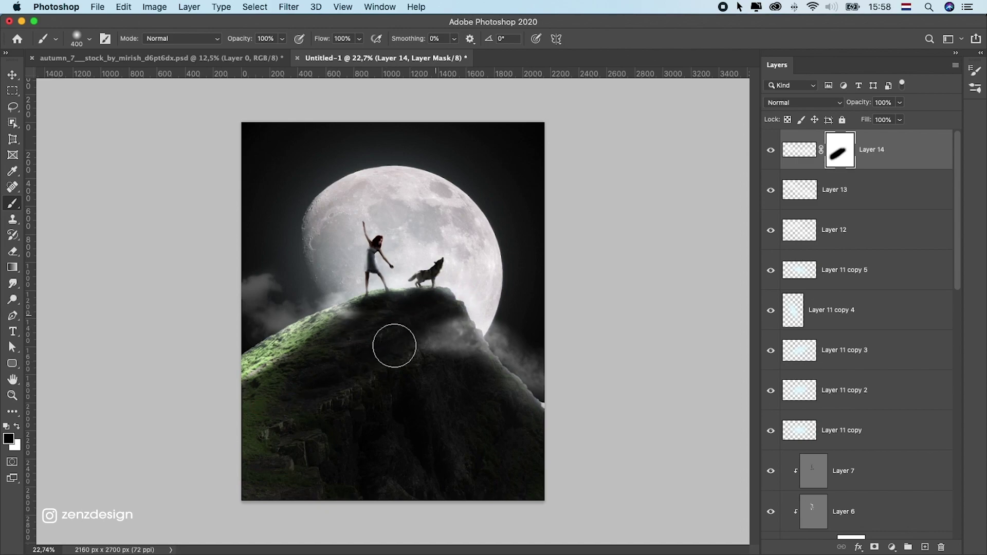
{"action": "left_click_drag", "start_coordinate": [429, 311], "coordinate": [391, 331]}
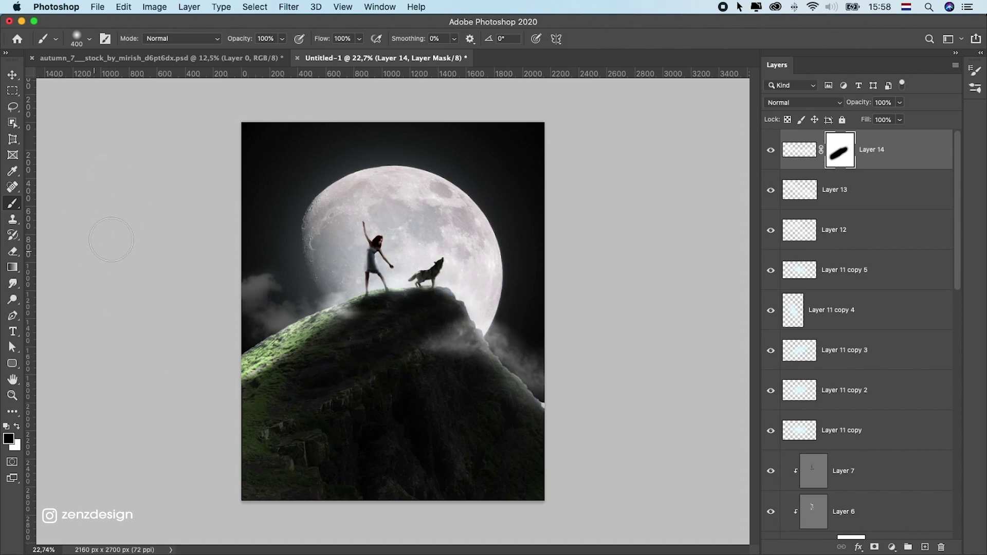
{"action": "key", "text": "ctrl+z"}
{"action": "key", "text": "ctrl+z"}
{"action": "key", "text": "ctrl+z"}
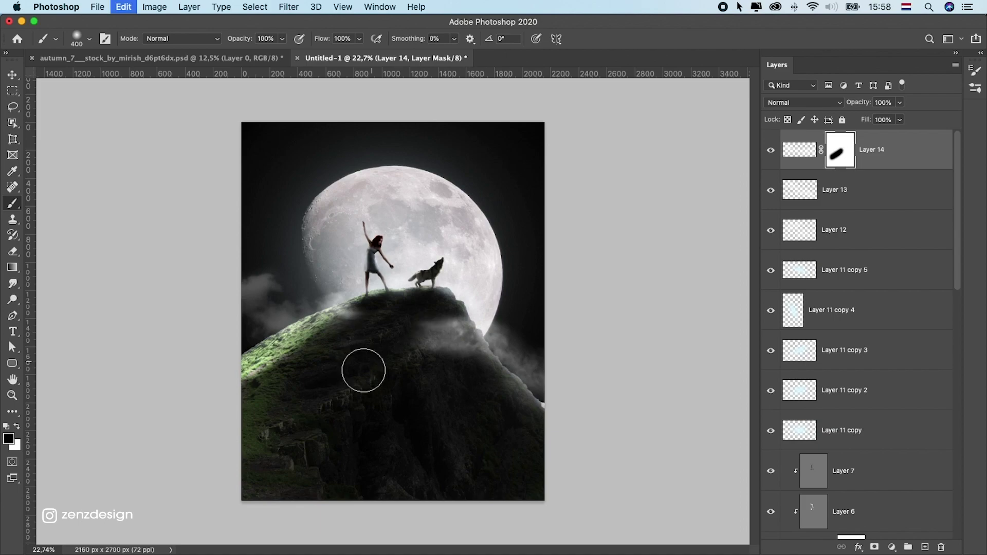
{"action": "left_click_drag", "start_coordinate": [386, 348], "coordinate": [407, 309]}
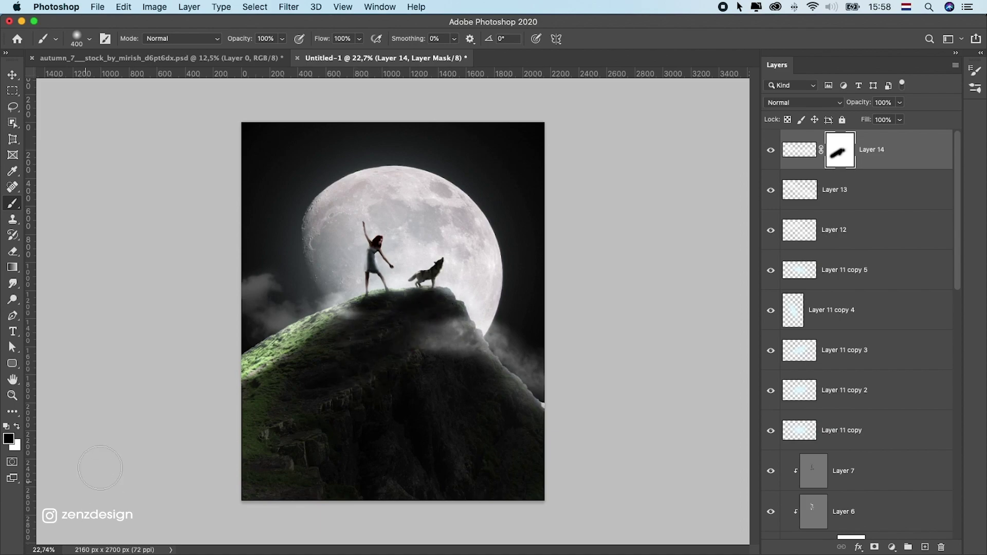
{"action": "scroll", "coordinate": [385, 304], "scroll_direction": "down", "scroll_amount": 2}
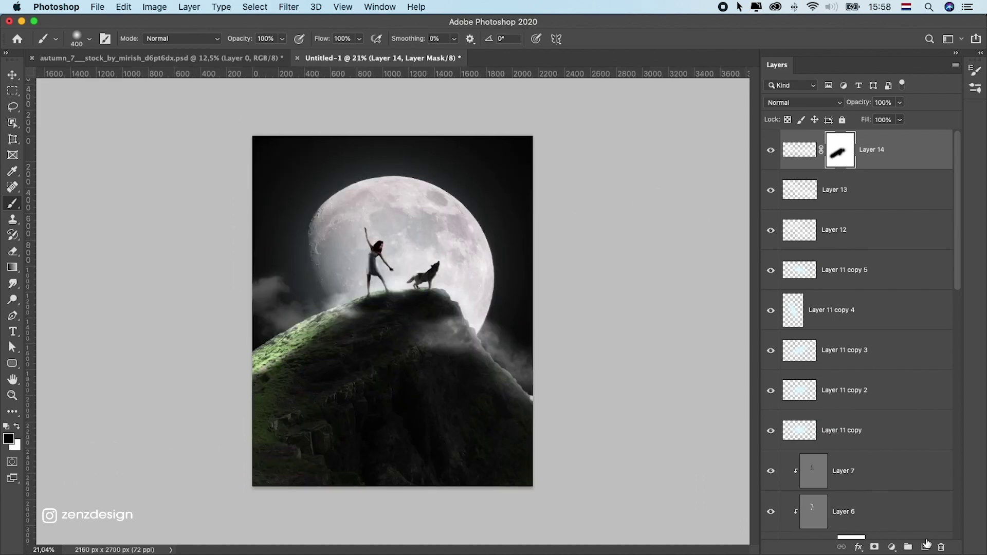
- Add a new fog layer and close the autumn stock photo without saving
{"action": "left_click", "coordinate": [924, 547]}
{"action": "left_click", "coordinate": [72, 58]}
{"action": "left_click", "coordinate": [77, 39]}
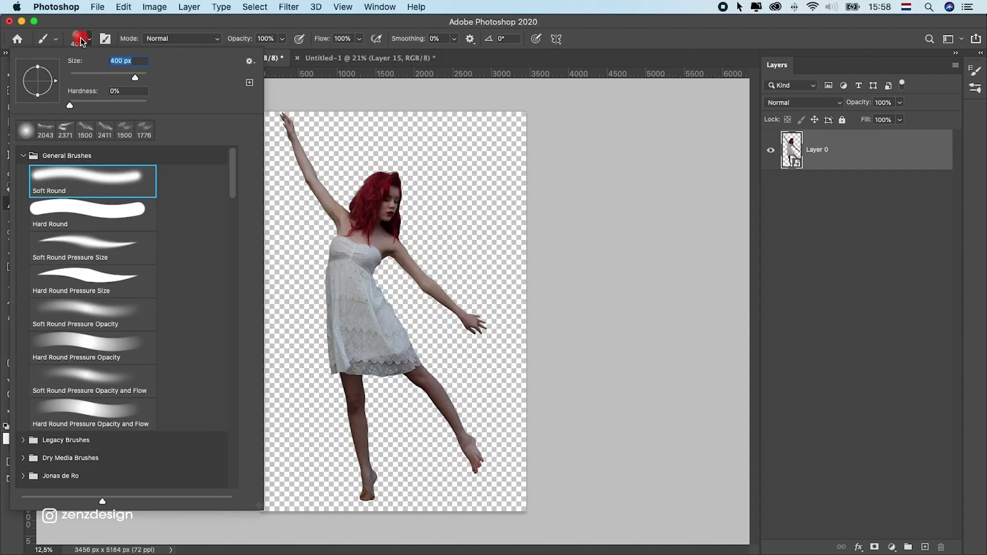
{"action": "left_click", "coordinate": [382, 51]}
{"action": "left_click", "coordinate": [32, 58]}
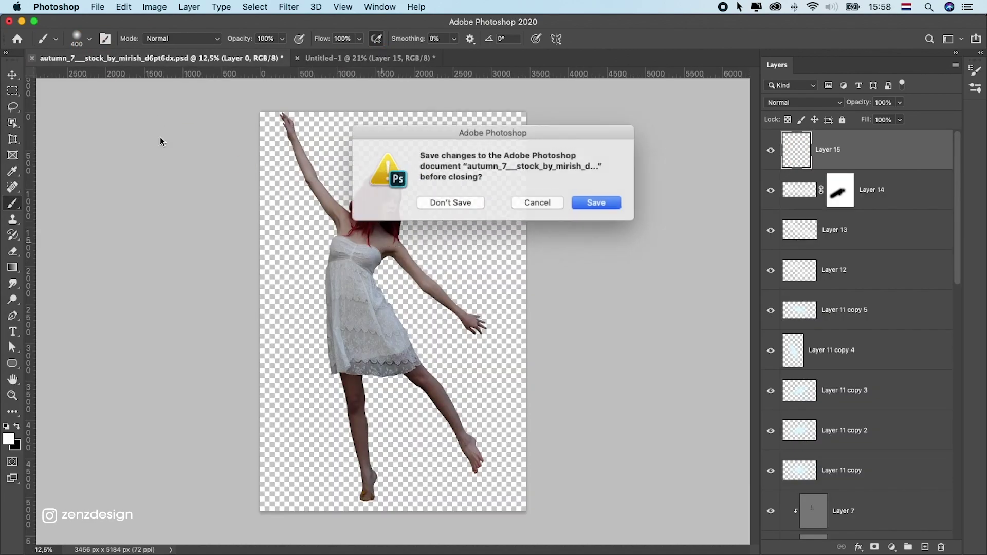
{"action": "left_click", "coordinate": [452, 201]}
- Stamp white fog on the mountain top with the ground01 brush at 1900 px
{"action": "left_click", "coordinate": [76, 38]}
{"action": "scroll", "coordinate": [87, 321], "scroll_direction": "down", "scroll_amount": 5}
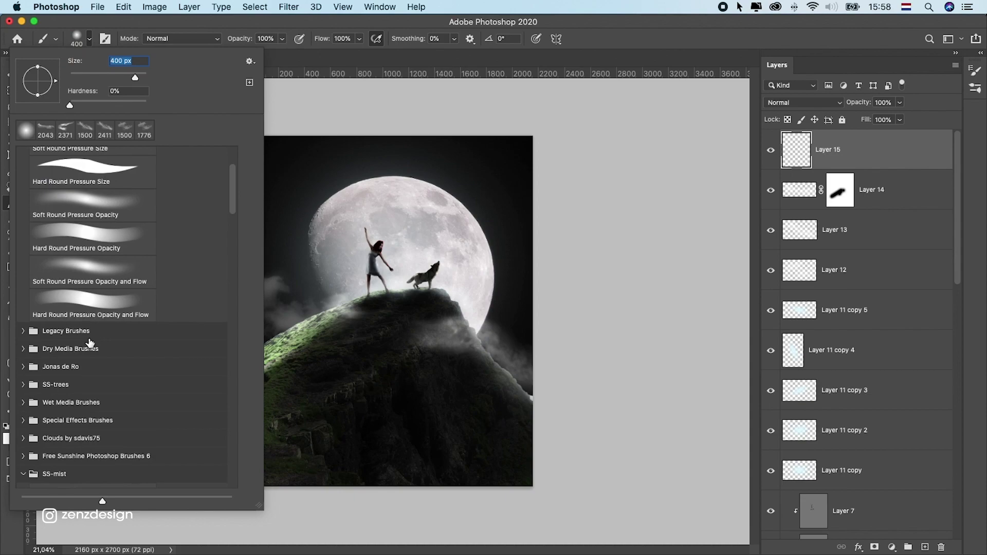
{"action": "scroll", "coordinate": [87, 321], "scroll_direction": "down", "scroll_amount": 5}
{"action": "scroll", "coordinate": [87, 322], "scroll_direction": "down", "scroll_amount": 5}
{"action": "left_click", "coordinate": [93, 364]}
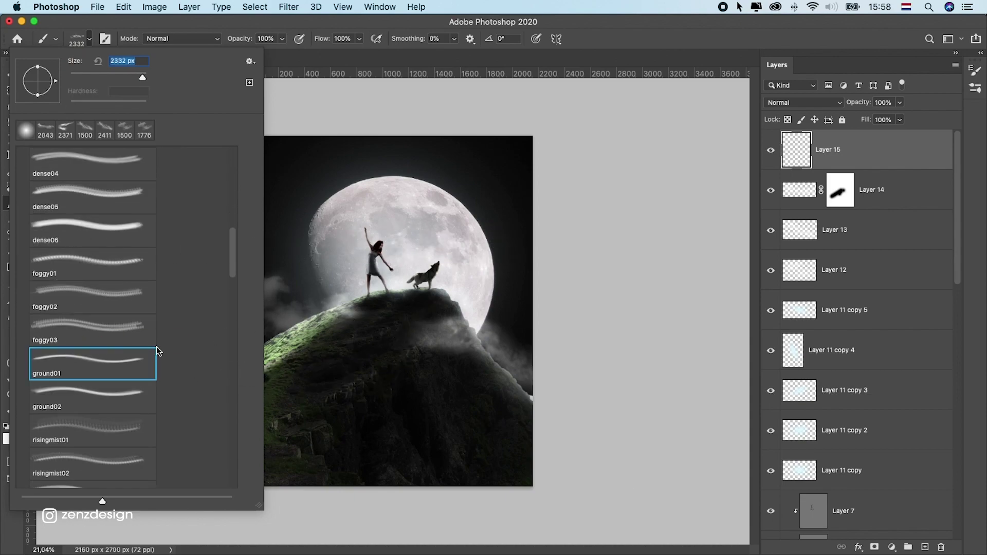
{"action": "key", "text": "Return"}
{"action": "left_click", "coordinate": [369, 282]}
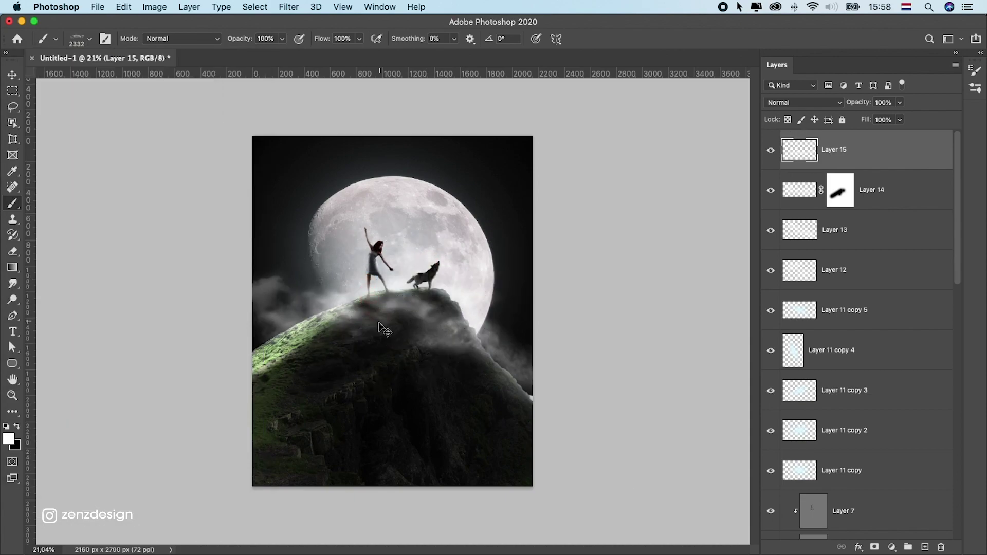
{"action": "key", "text": "bracketleft"}
{"action": "key", "text": "bracketleft"}
{"action": "key", "text": "bracketleft"}
{"action": "left_click", "coordinate": [401, 300]}
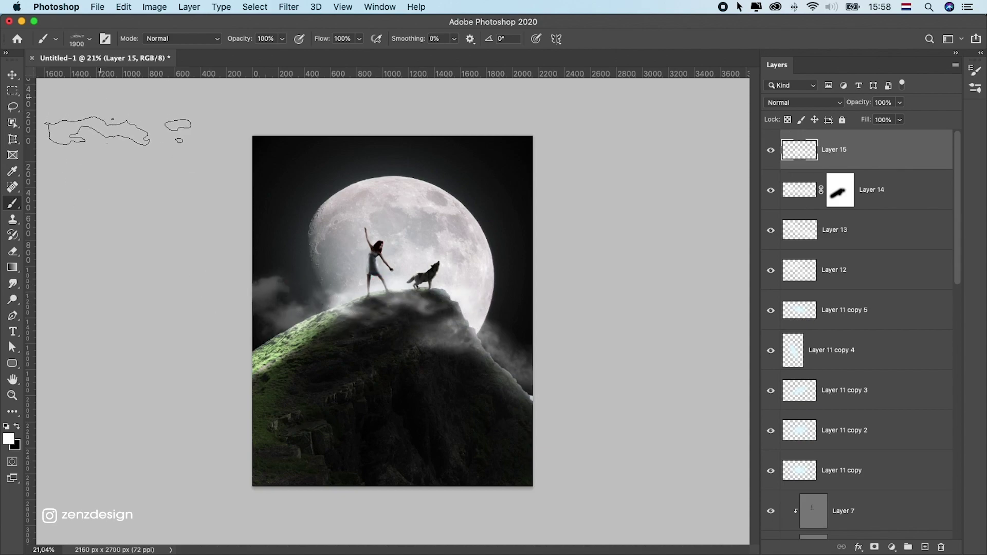
- Enlarge the fog across the hill, set its opacity to 35%, and lower it onto the hill
{"action": "left_click", "coordinate": [10, 75]}
{"action": "left_click_drag", "start_coordinate": [455, 285], "coordinate": [386, 334]}
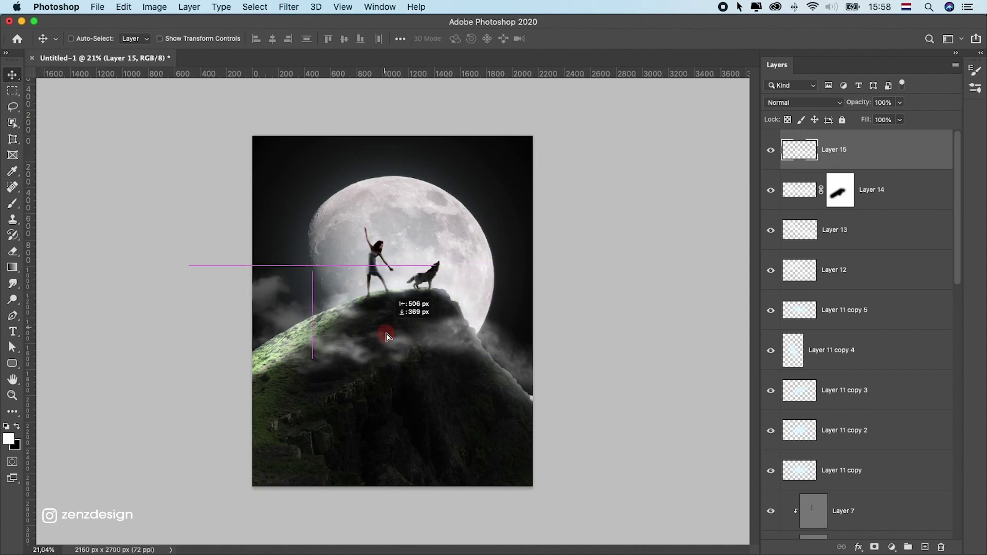
{"action": "key", "text": "ctrl+t"}
{"action": "left_click_drag", "start_coordinate": [440, 262], "coordinate": [611, 128]}
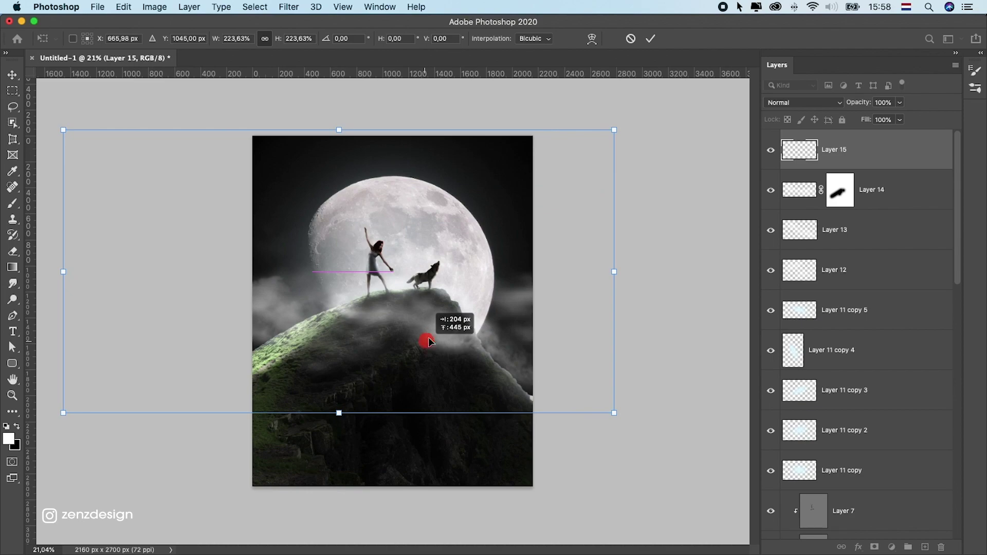
{"action": "left_click_drag", "start_coordinate": [429, 337], "coordinate": [433, 359]}
{"action": "key", "text": "Return"}
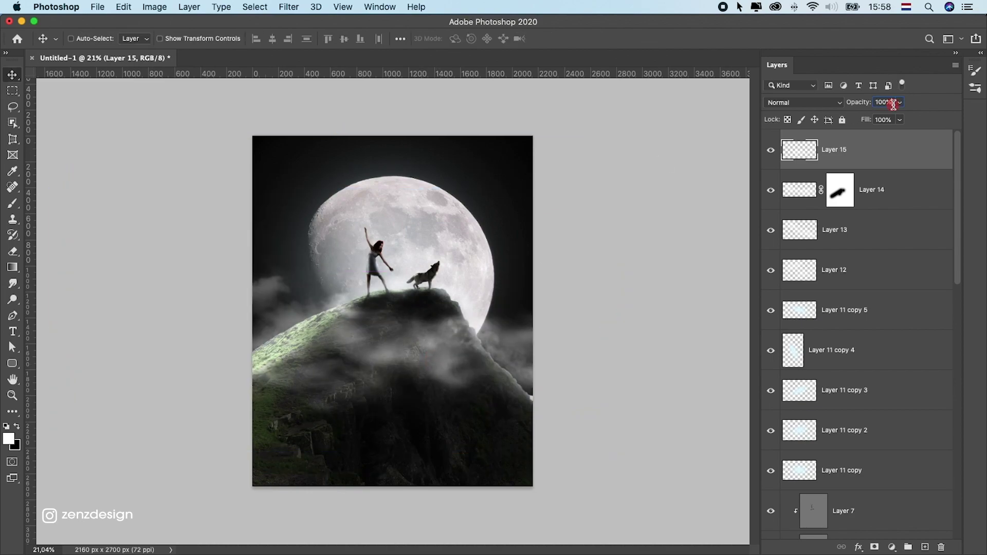
{"action": "left_click_drag", "start_coordinate": [900, 102], "coordinate": [862, 115]}
{"action": "mouse_move", "coordinate": [440, 267]}
{"action": "left_mouse_down"}
{"action": "mouse_move", "coordinate": [449, 224]}
{"action": "mouse_move", "coordinate": [474, 236]}
{"action": "left_mouse_up"}
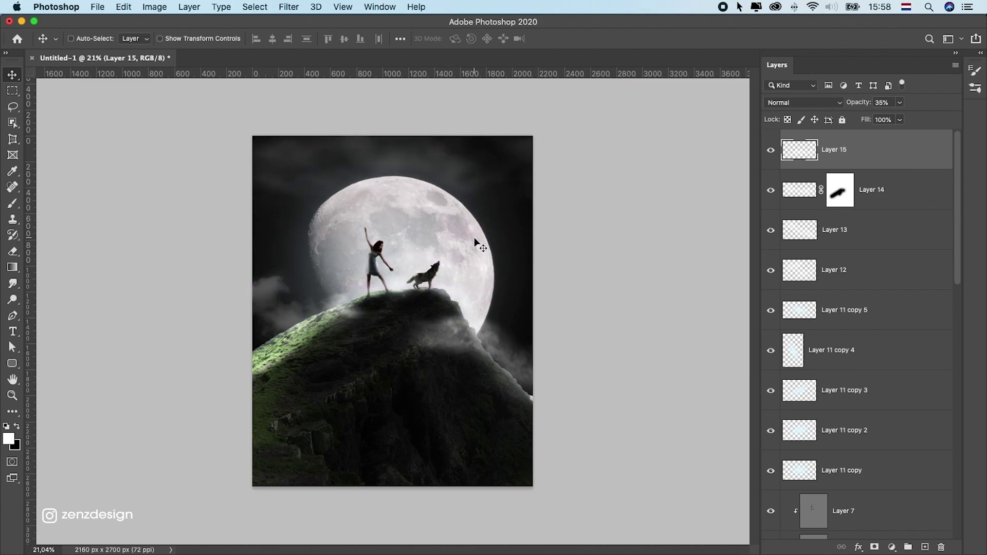
{"action": "left_click_drag", "start_coordinate": [555, 331], "coordinate": [340, 342]}
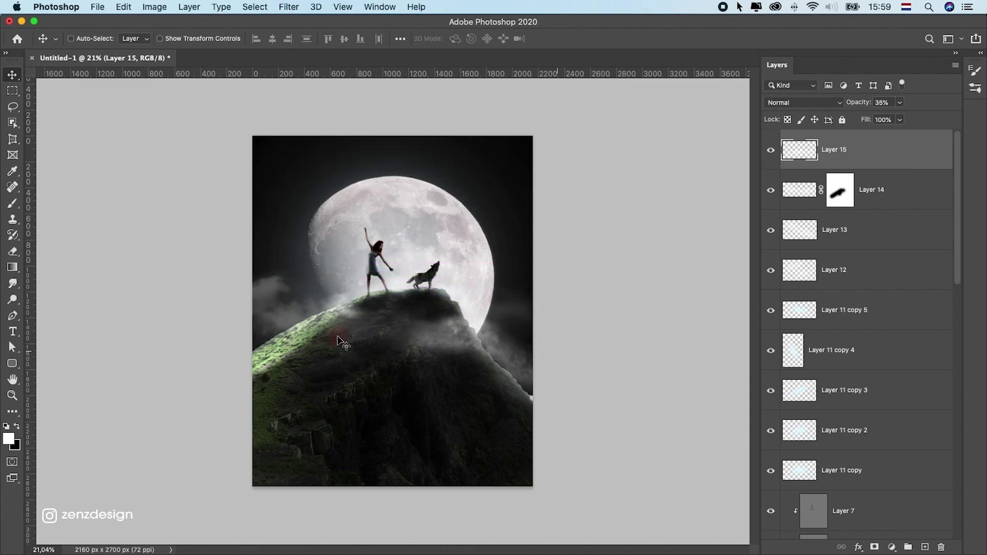
- Add a layer mask and paint it black to clear fog from the peak and figures
{"action": "key", "text": "b"}
{"action": "left_click", "coordinate": [874, 546]}
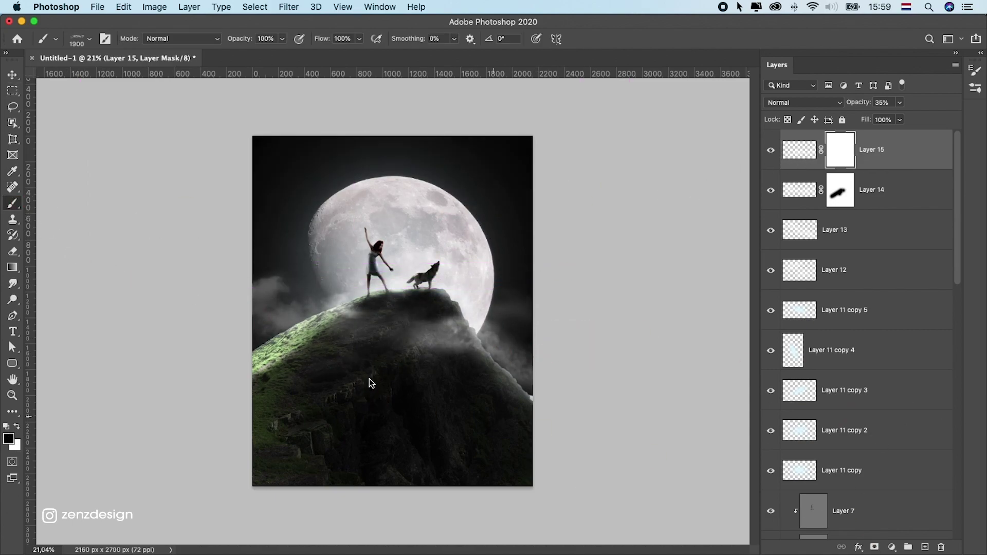
{"action": "key", "text": "x"}
{"action": "left_click_drag", "start_coordinate": [280, 391], "coordinate": [530, 226]}
{"action": "scroll", "coordinate": [524, 271], "scroll_direction": "up", "scroll_amount": 3}
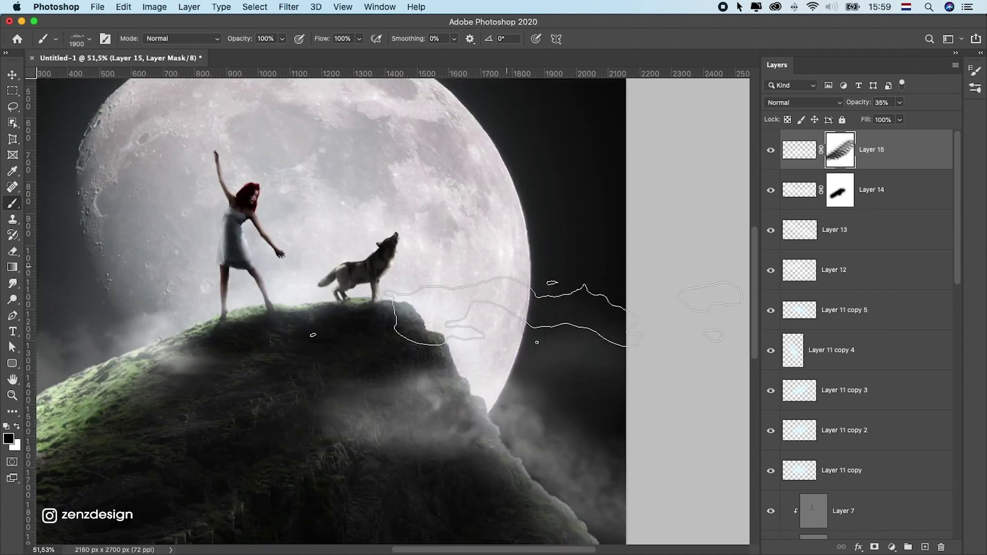
{"action": "left_click_drag", "start_coordinate": [551, 286], "coordinate": [727, 276]}
{"action": "scroll", "coordinate": [299, 243], "scroll_direction": "down", "scroll_amount": 3}
{"action": "scroll", "coordinate": [345, 293], "scroll_direction": "up", "scroll_amount": 2}
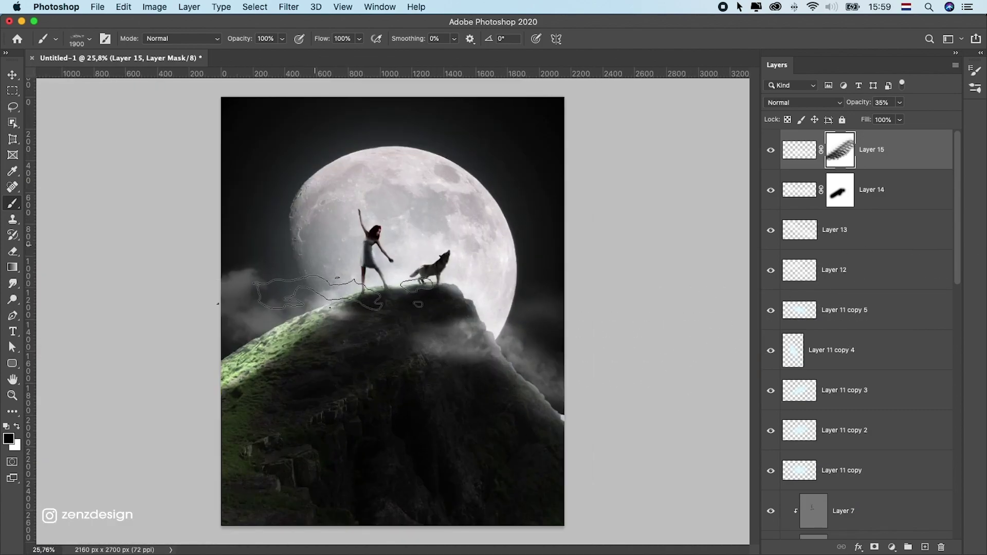
{"action": "left_click", "coordinate": [12, 76]}
{"action": "scroll", "coordinate": [393, 241], "scroll_direction": "up", "scroll_amount": 3}
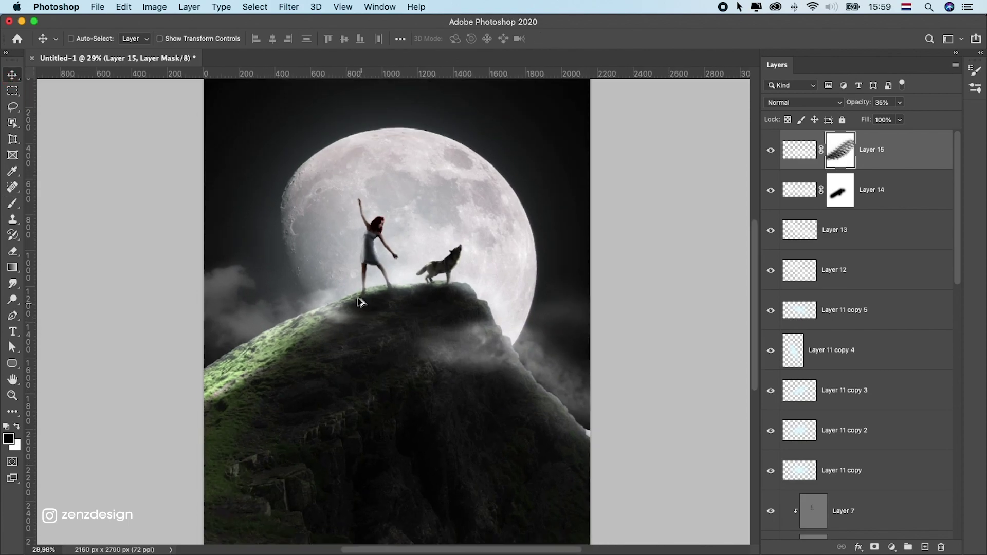
- Make the shadow layer visible again and add a new empty Layer 16 above it
{"action": "left_click", "coordinate": [392, 241], "text": "ctrl"}
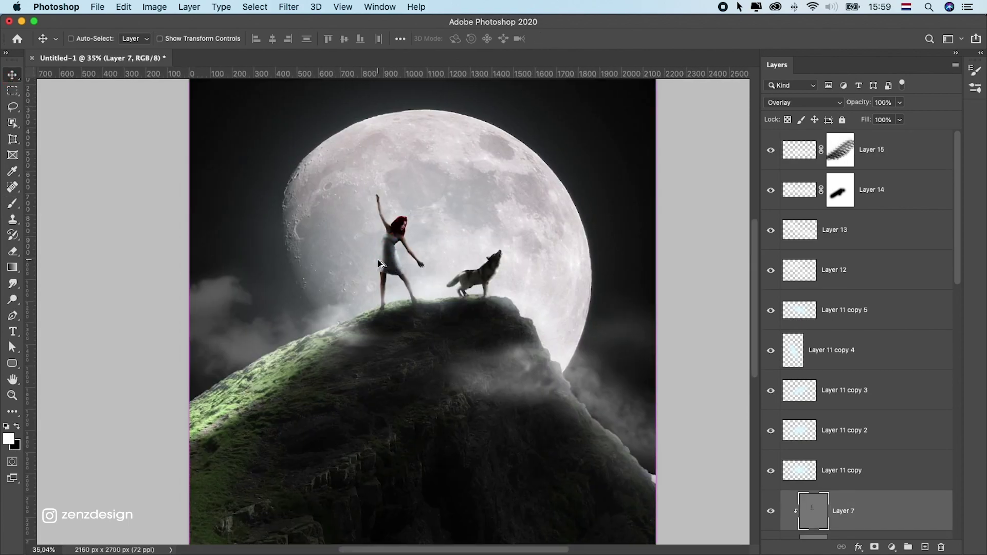
{"action": "scroll", "coordinate": [392, 286], "scroll_direction": "up", "scroll_amount": 5}
{"action": "left_click_drag", "start_coordinate": [437, 284], "coordinate": [379, 245]}
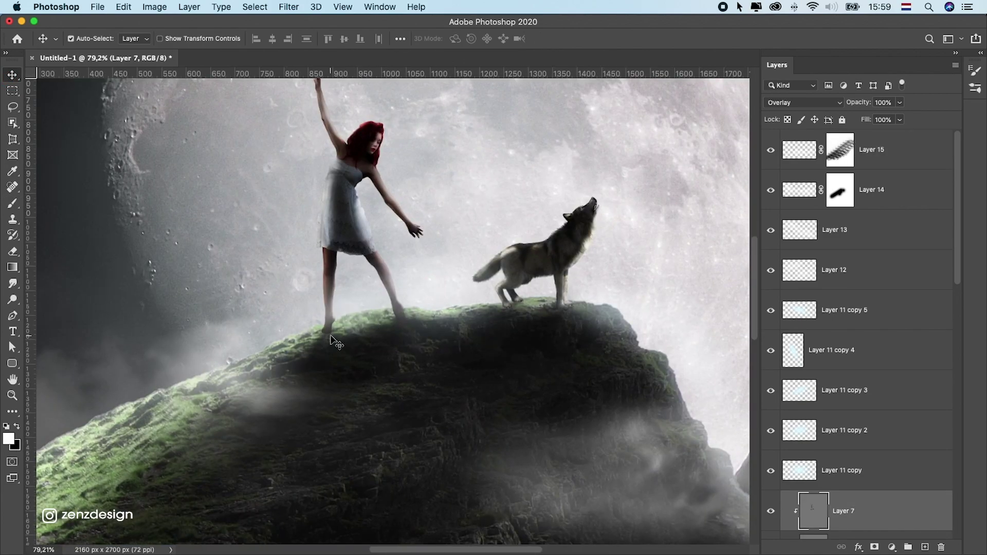
{"action": "scroll", "coordinate": [846, 411], "scroll_direction": "down", "scroll_amount": 5}
{"action": "scroll", "coordinate": [845, 412], "scroll_direction": "down", "scroll_amount": 5}
{"action": "left_click", "coordinate": [843, 409]}
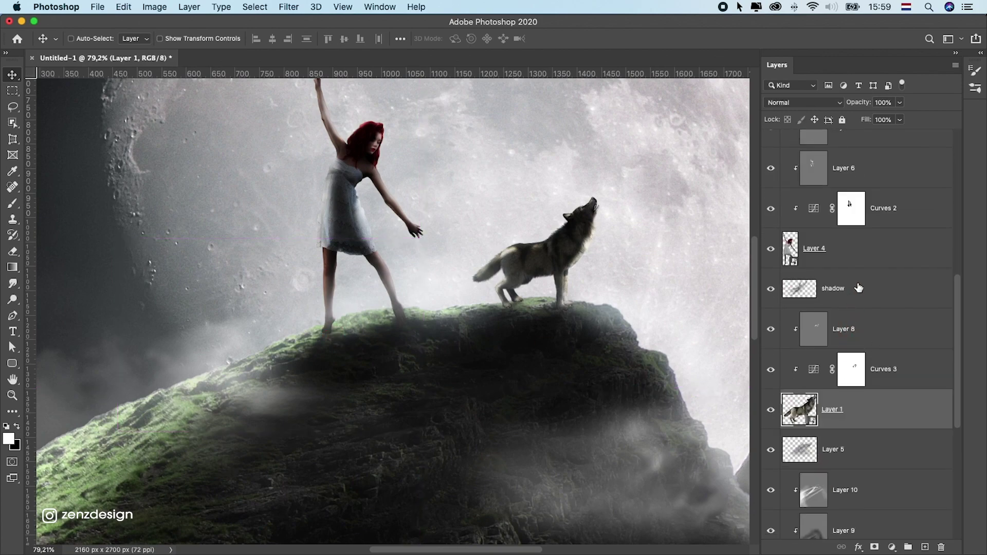
{"action": "left_click", "coordinate": [858, 288]}
{"action": "left_click", "coordinate": [774, 290]}
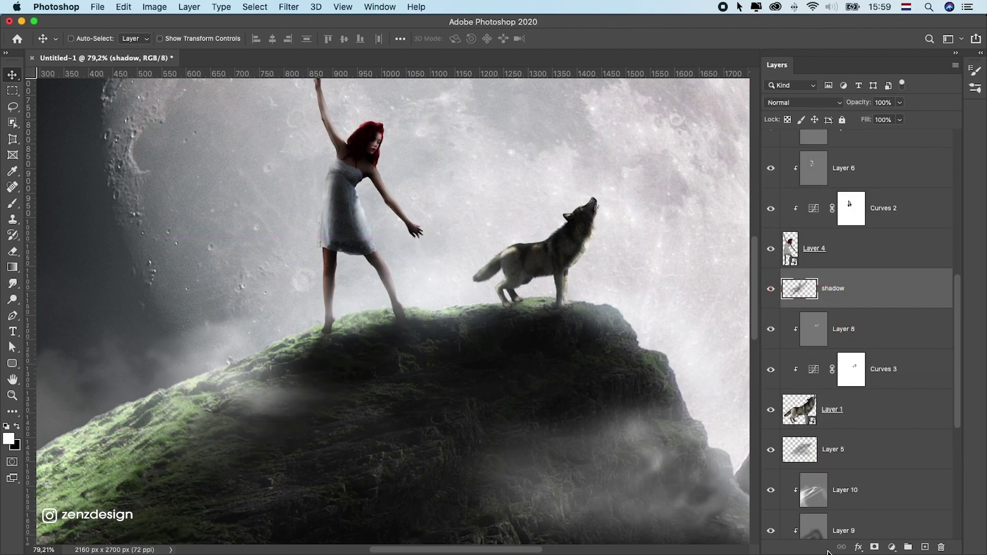
{"action": "left_click", "coordinate": [924, 547]}
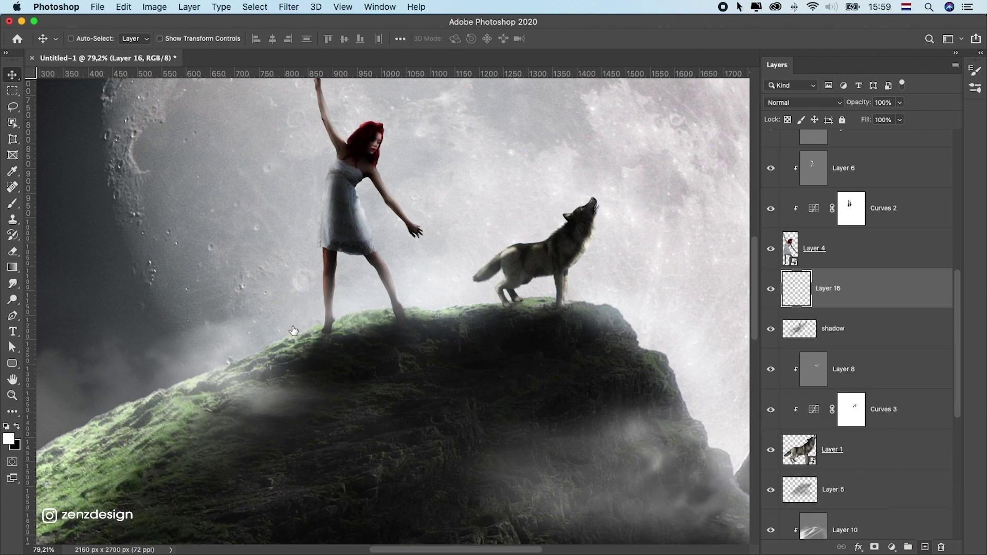
- Choose the Soft Round brush and size it to about 1000 px
{"action": "left_click", "coordinate": [16, 206]}
{"action": "left_click", "coordinate": [82, 39]}
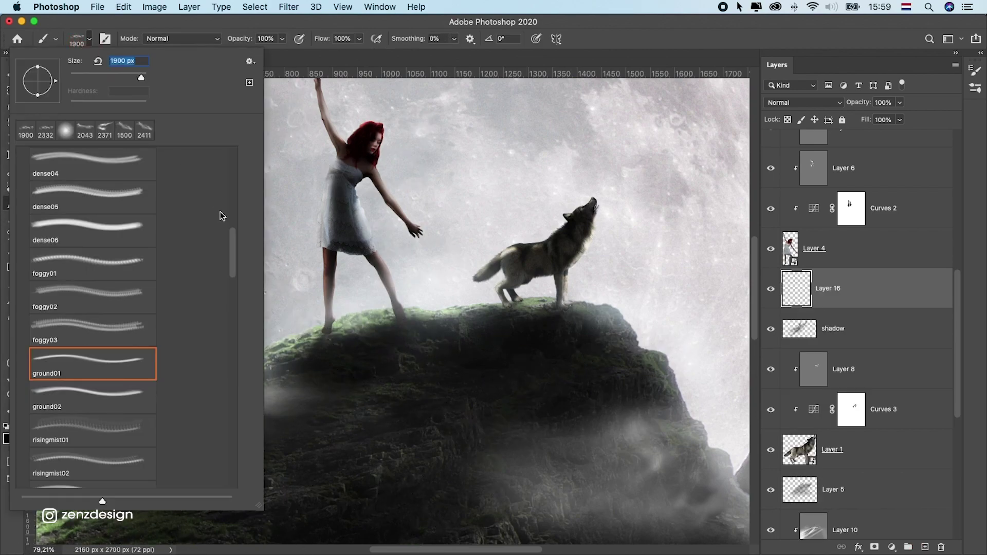
{"action": "scroll", "coordinate": [221, 216], "scroll_direction": "up", "scroll_amount": 10}
{"action": "left_click", "coordinate": [54, 178]}
{"action": "key", "text": "Return"}
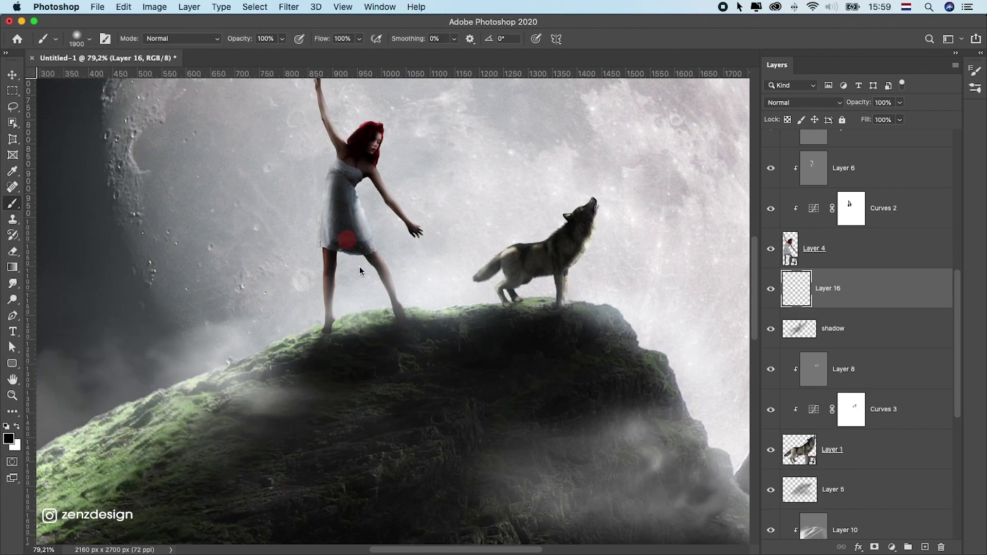
{"action": "scroll", "coordinate": [359, 266], "scroll_direction": "up", "scroll_amount": 3}
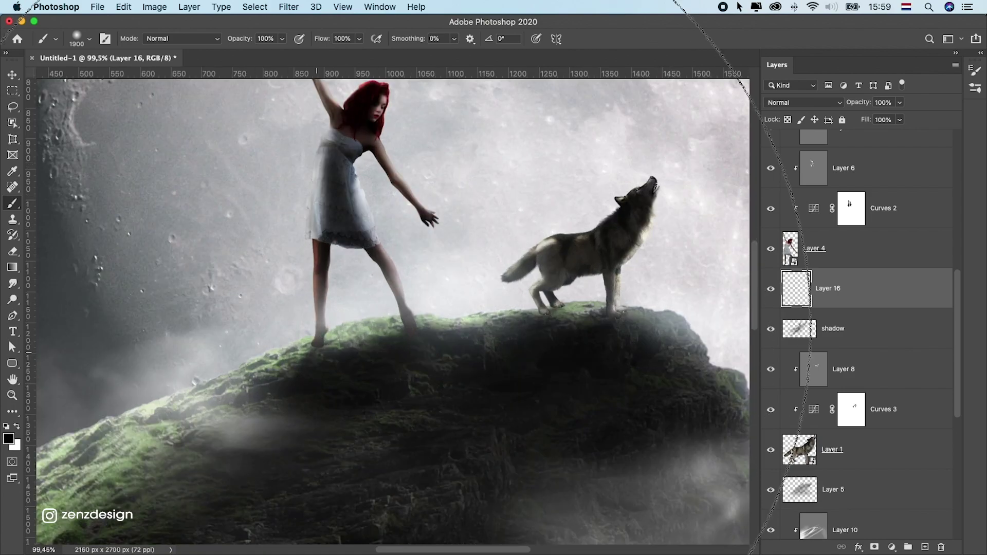
{"action": "key", "text": "bracketright"}
{"action": "key", "text": "bracketright"}
{"action": "key", "text": "bracketleft"}
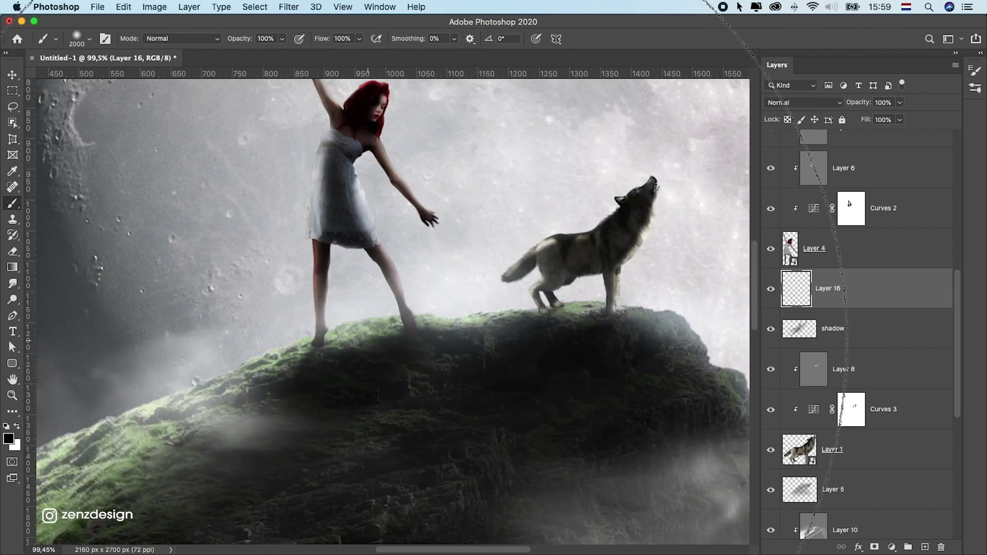
{"action": "key", "text": "bracketleft"}
{"action": "key", "text": "bracketleft"}
{"action": "key", "text": "bracketleft"}
{"action": "key", "text": "bracketleft"}
{"action": "key", "text": "bracketleft"}
{"action": "key", "text": "bracketleft"}
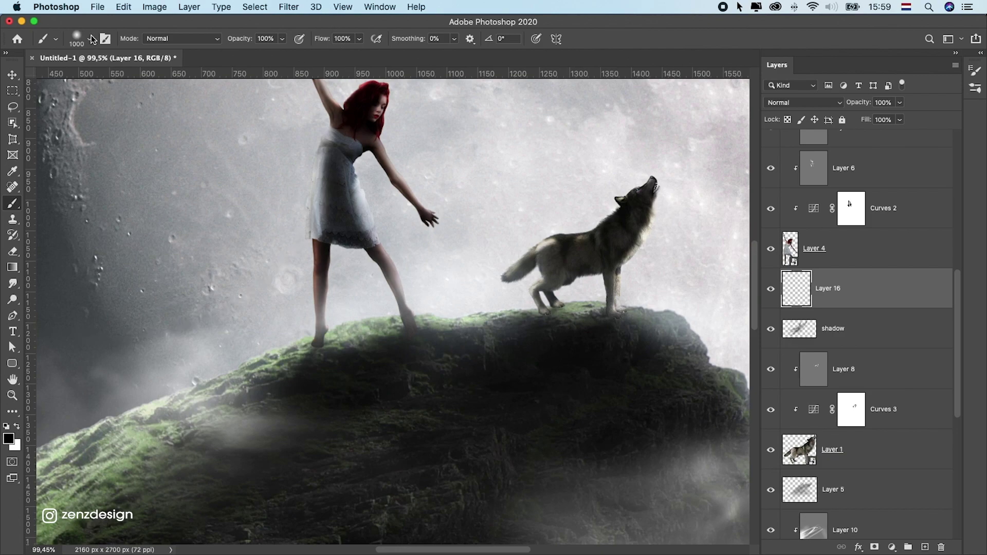
{"action": "left_click", "coordinate": [90, 39]}
{"action": "left_click", "coordinate": [107, 61]}
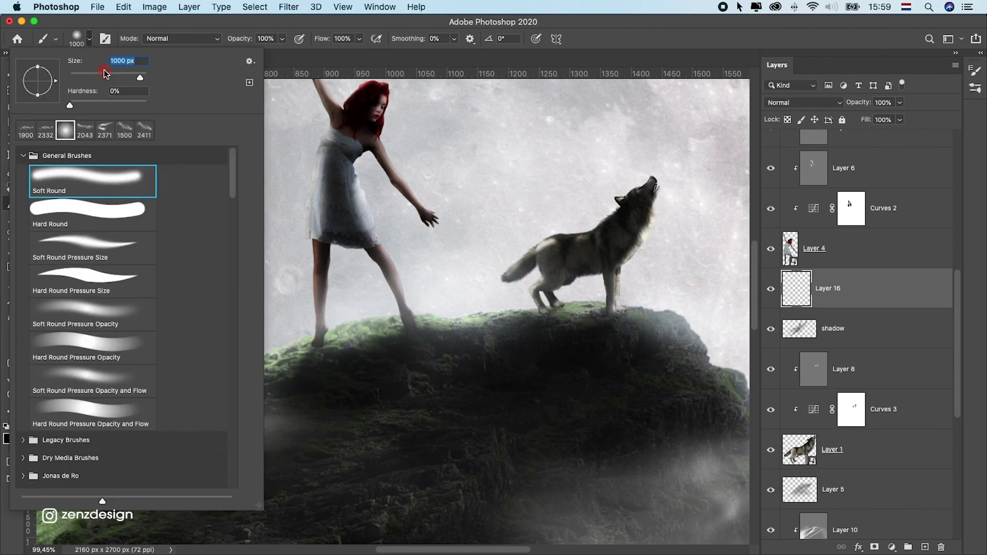
{"action": "left_click", "coordinate": [143, 29]}
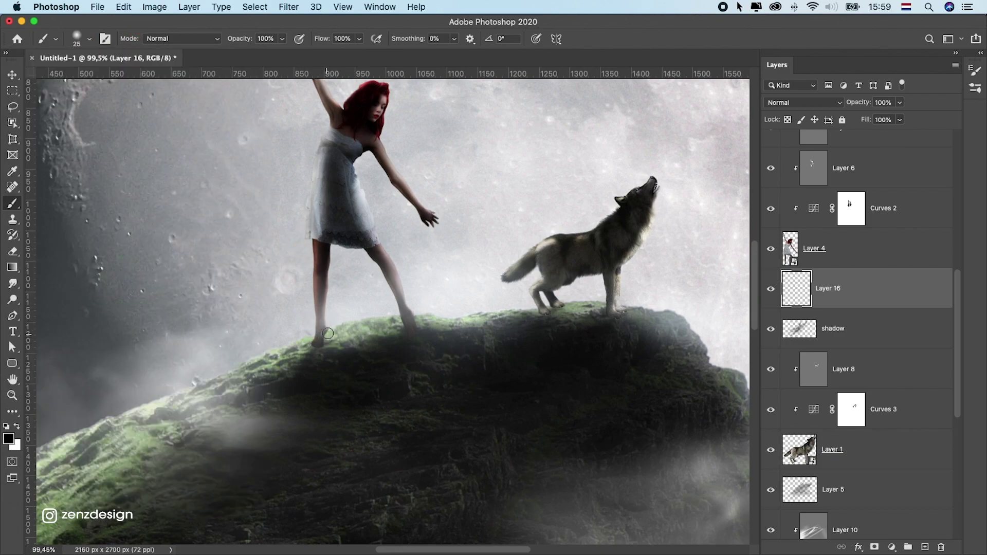
- Set the brush to 16% opacity and 31% flow, then dab shadow under the woman's foot
{"action": "key", "text": "super+z"}
{"action": "left_click", "coordinate": [281, 39]}
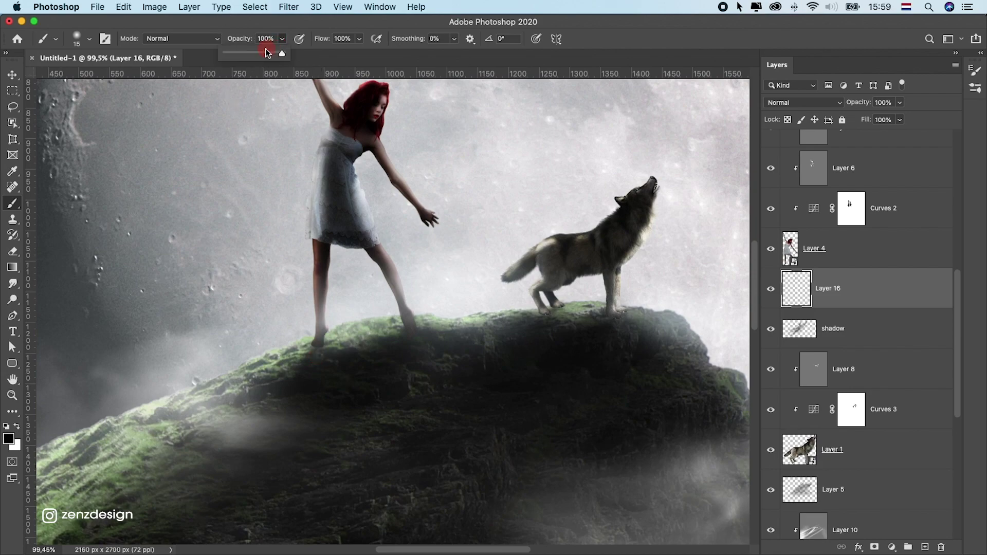
{"action": "left_click", "coordinate": [249, 39]}
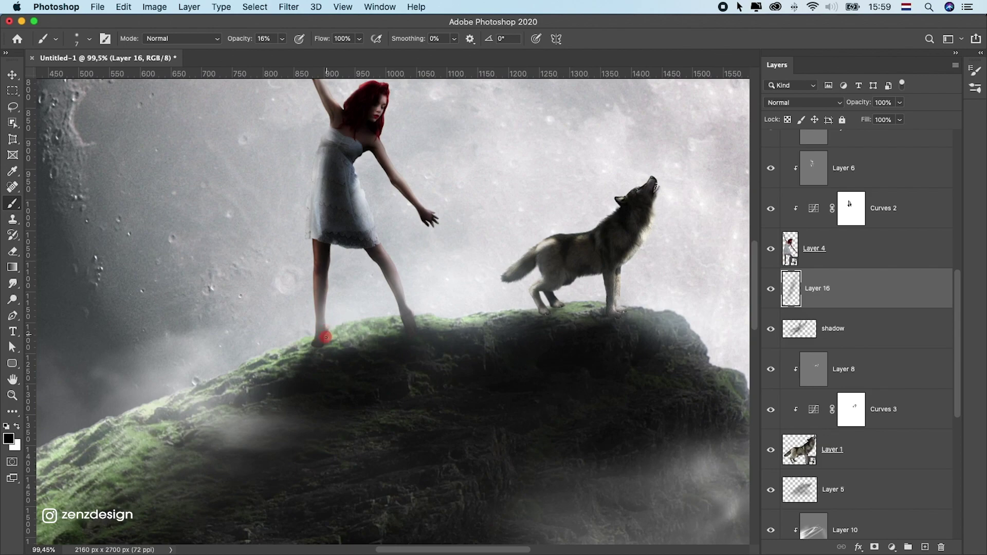
{"action": "left_click", "coordinate": [76, 38]}
{"action": "left_click", "coordinate": [137, 24]}
{"action": "left_click", "coordinate": [359, 39]}
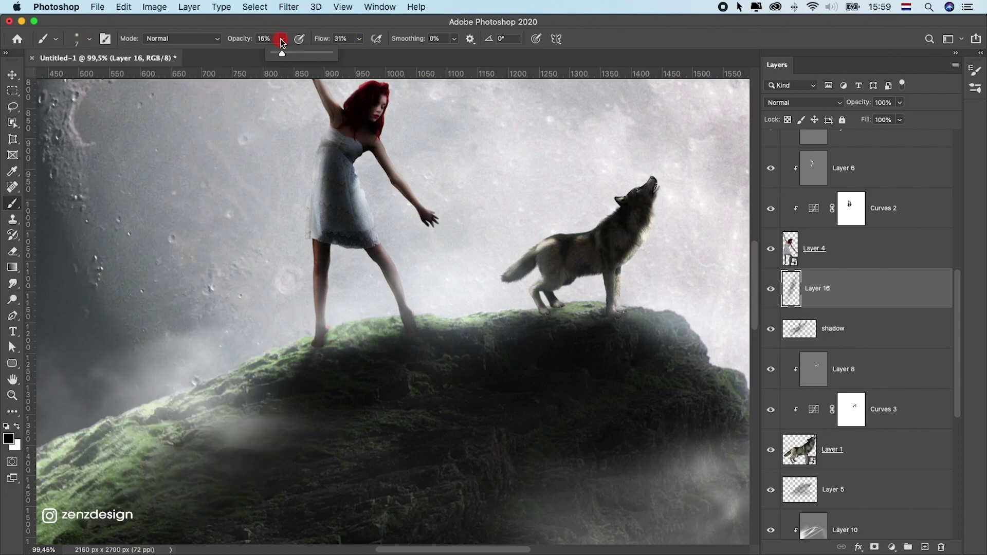
{"action": "left_click", "coordinate": [299, 39]}
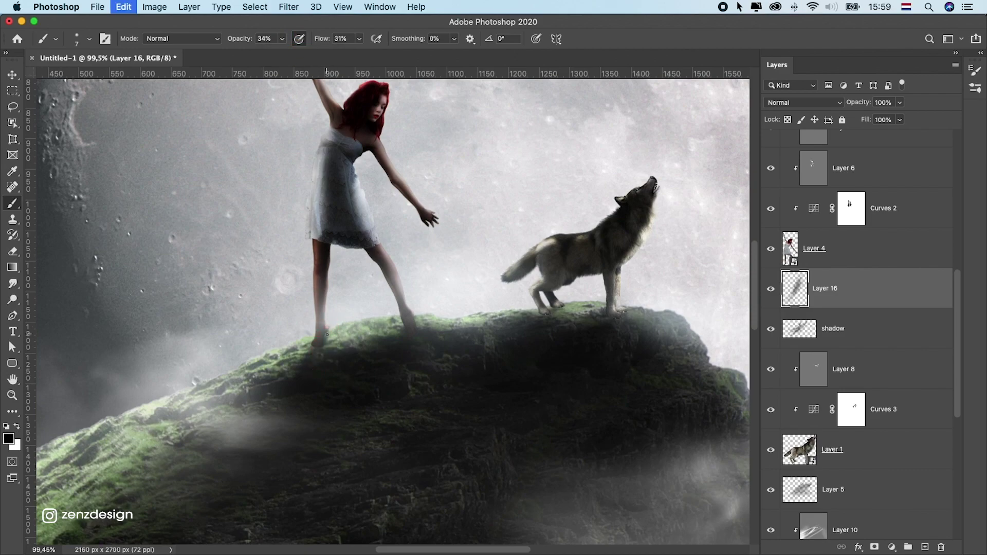
{"action": "scroll", "coordinate": [326, 334], "scroll_direction": "up", "scroll_amount": 5}
{"action": "left_click", "coordinate": [318, 338]}
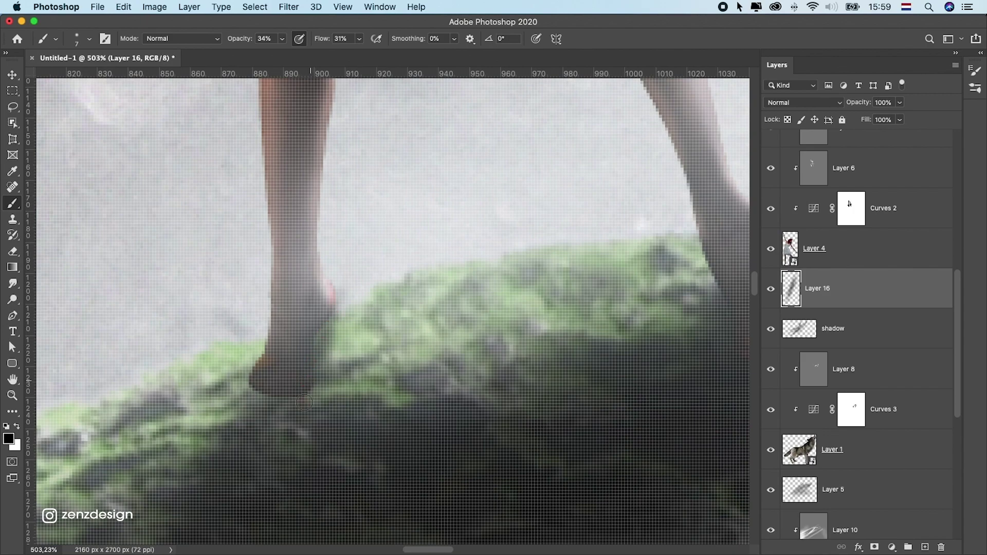
- Use a smaller Eraser to remove stray shadow from the woman's leg and the rock
{"action": "scroll", "coordinate": [340, 294], "scroll_direction": "down", "scroll_amount": 3}
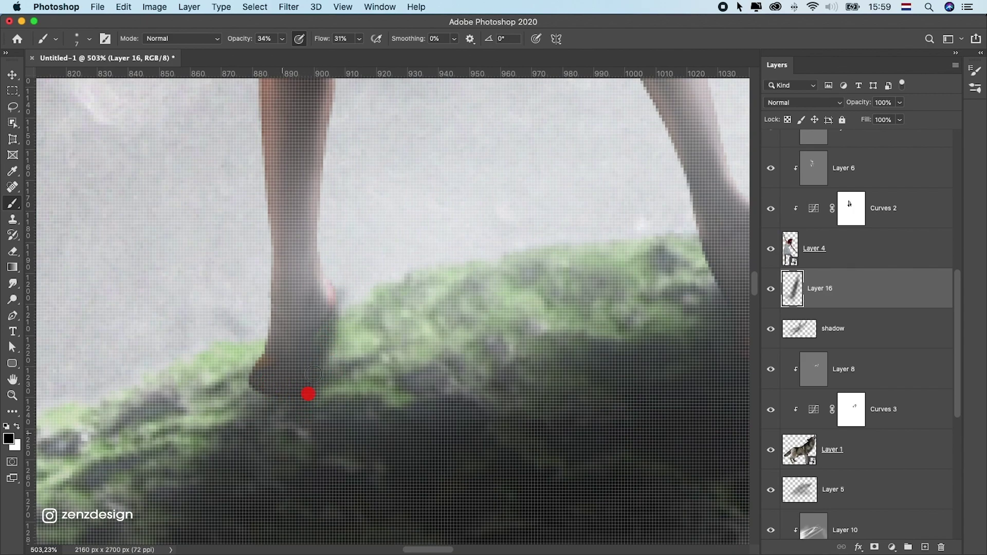
{"action": "scroll", "coordinate": [507, 309], "scroll_direction": "down", "scroll_amount": 3}
{"action": "key", "text": "super+r"}
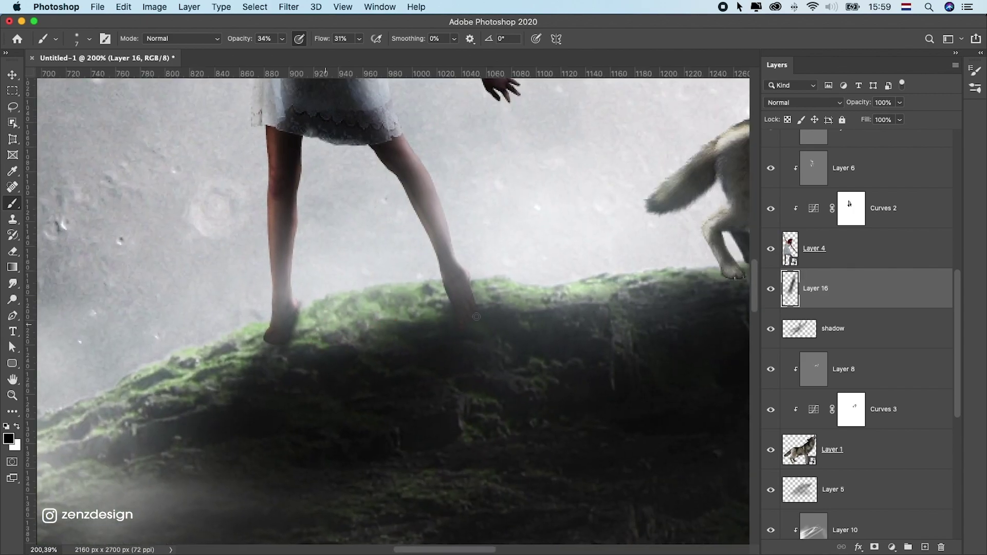
{"action": "left_click", "coordinate": [13, 253]}
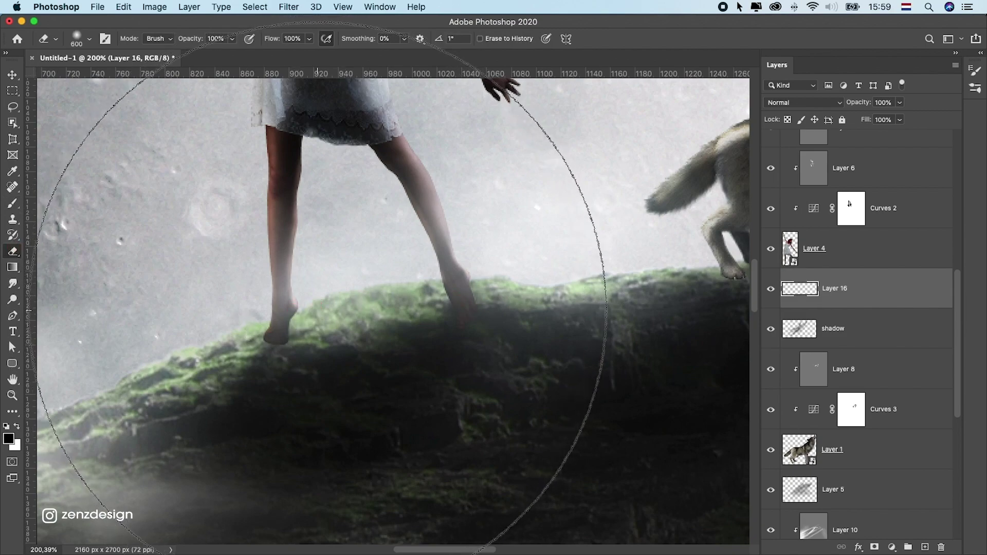
{"action": "key", "text": "bracketleft"}
{"action": "key", "text": "bracketleft"}
{"action": "key", "text": "bracketleft"}
{"action": "key", "text": "bracketleft"}
{"action": "key", "text": "bracketleft"}
{"action": "key", "text": "bracketleft"}
{"action": "key", "text": "bracketleft"}
{"action": "key", "text": "bracketleft"}
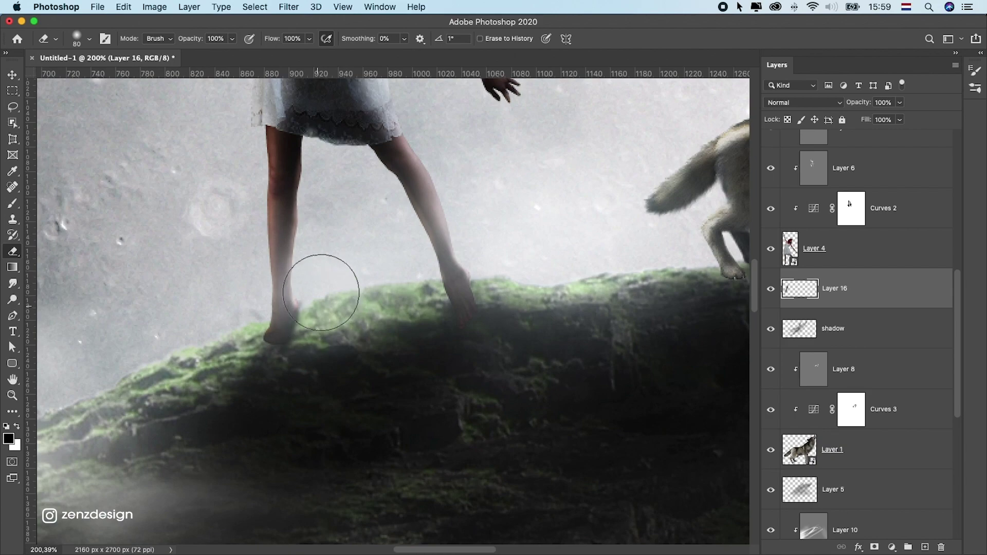
{"action": "key", "text": "bracketleft"}
{"action": "key", "text": "bracketleft"}
{"action": "key", "text": "bracketleft"}
{"action": "key", "text": "bracketleft"}
{"action": "key", "text": "bracketleft"}
{"action": "key", "text": "bracketleft"}
{"action": "key", "text": "bracketleft"}
{"action": "left_click", "coordinate": [286, 297]}
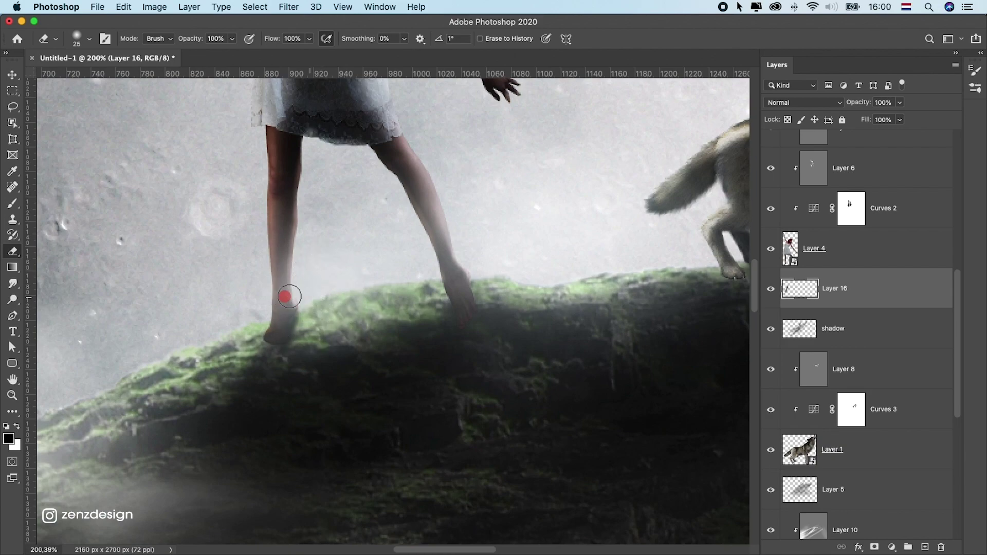
{"action": "left_click", "coordinate": [233, 323]}
{"action": "left_click", "coordinate": [422, 348]}
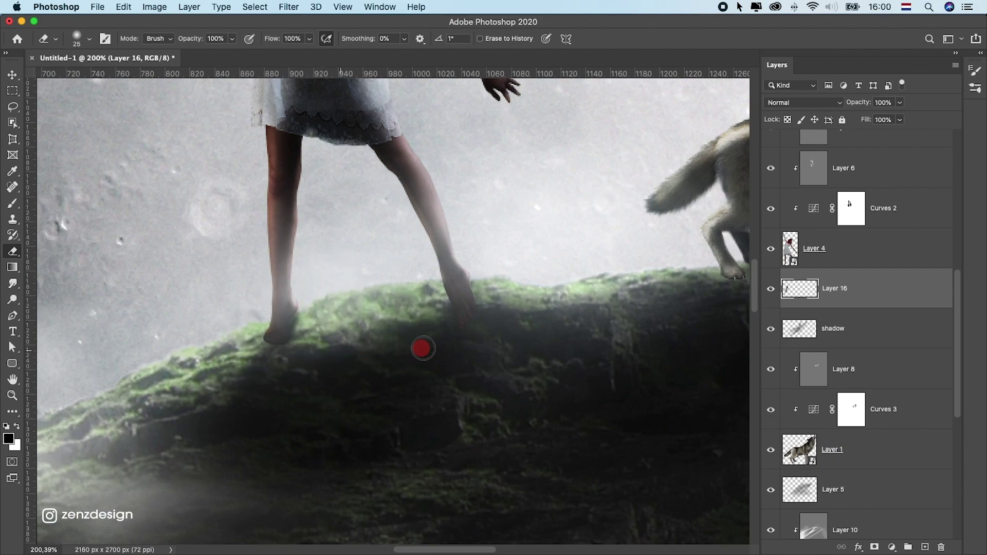
{"action": "left_click", "coordinate": [283, 369]}
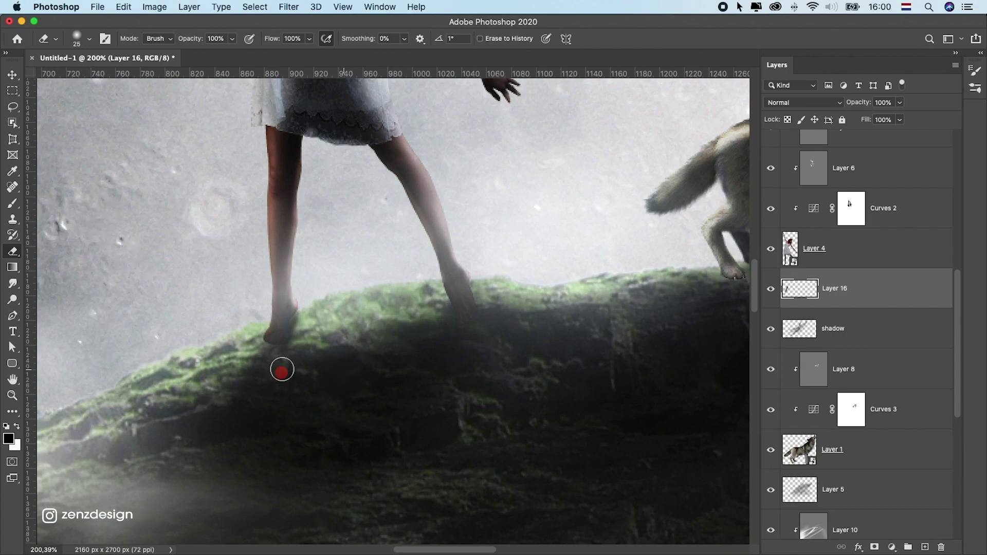
- Repaint soft shadow under the woman's left foot
{"action": "left_click", "coordinate": [14, 205]}
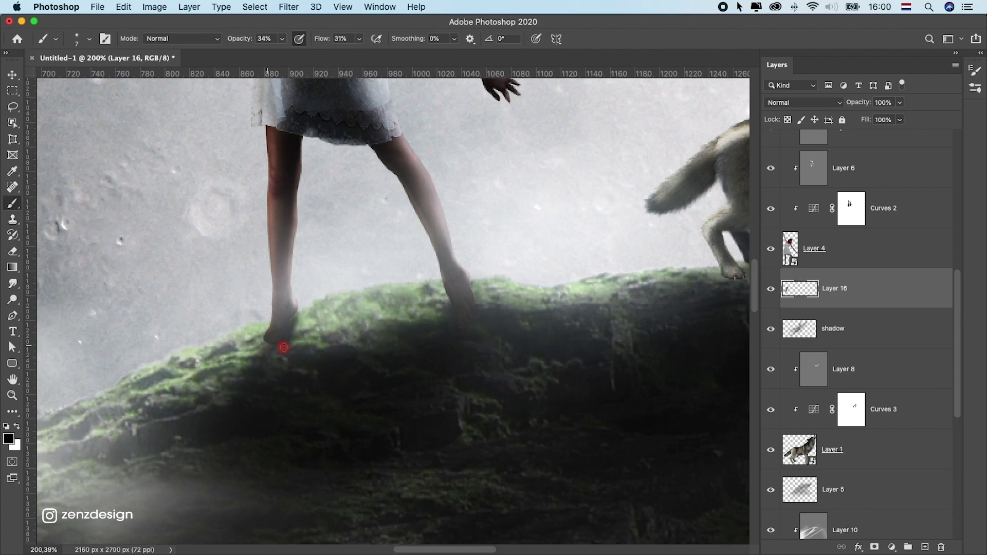
{"action": "left_click_drag", "start_coordinate": [283, 348], "coordinate": [278, 345]}
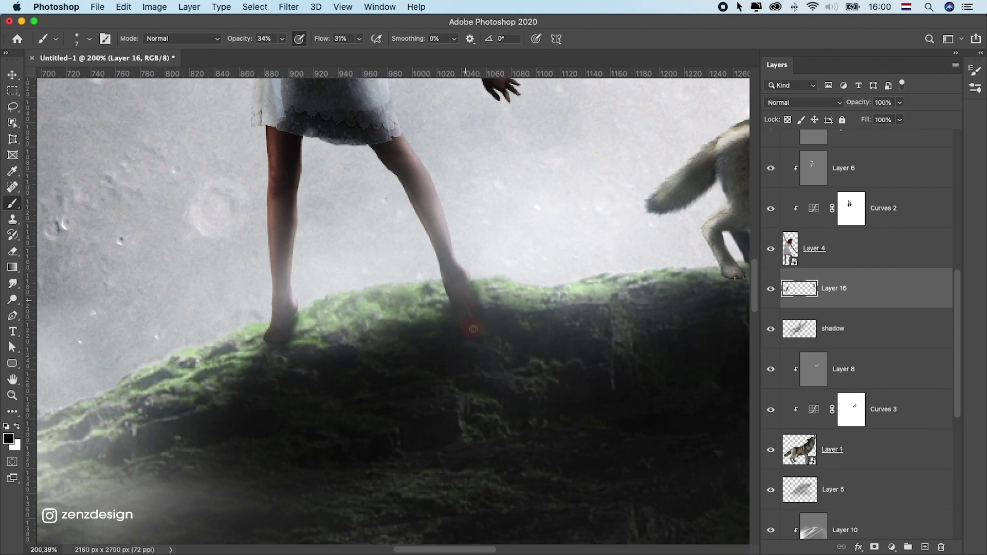
{"action": "scroll", "coordinate": [473, 329], "scroll_direction": "right", "scroll_amount": 10}
{"action": "scroll", "coordinate": [384, 288], "scroll_direction": "right", "scroll_amount": 4}
{"action": "left_click", "coordinate": [326, 288]}
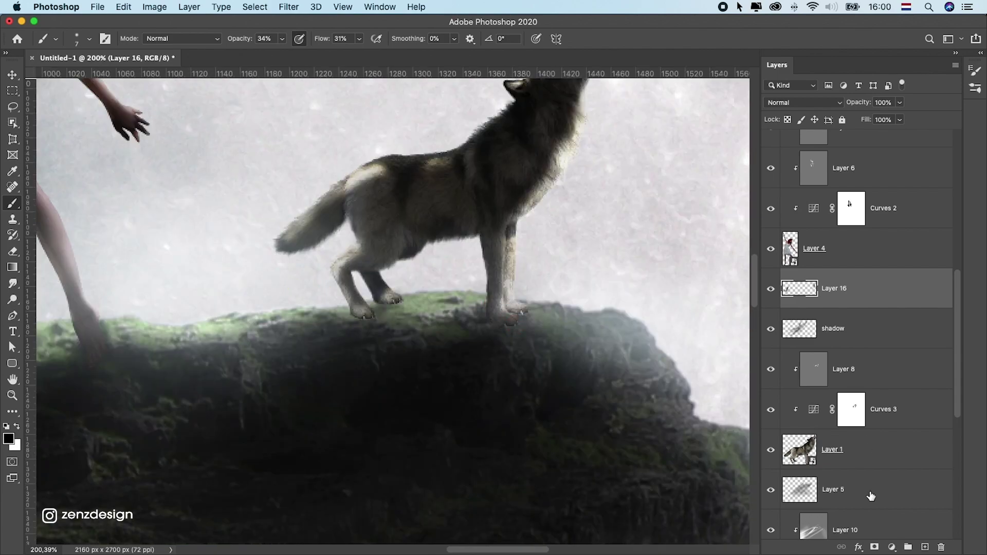
{"action": "scroll", "coordinate": [870, 496], "scroll_direction": "down", "scroll_amount": 3}
- Add Layer 17 above Layer 5 and paint soft shadows under the wolf's front and back paws
{"action": "left_click", "coordinate": [836, 380]}
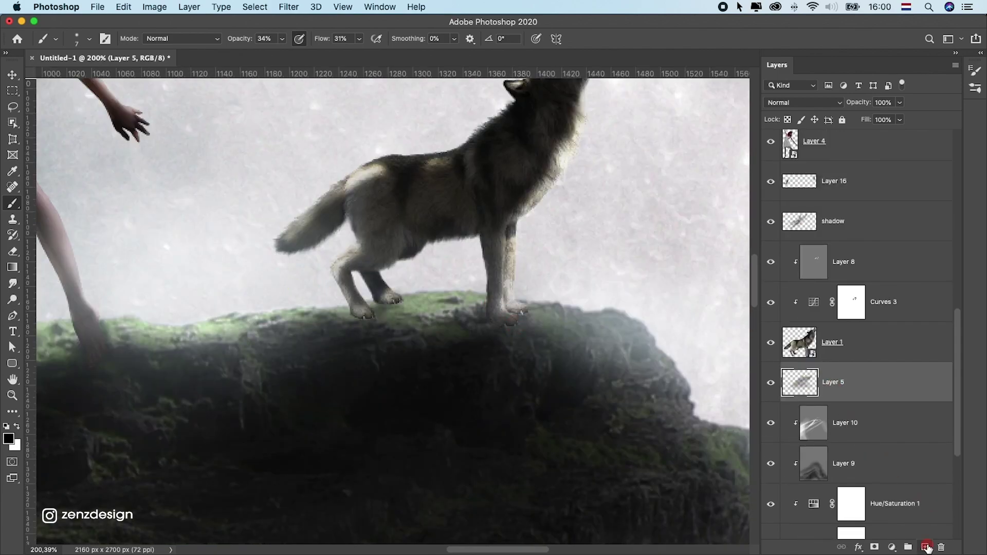
{"action": "left_click", "coordinate": [926, 548]}
{"action": "scroll", "coordinate": [411, 310], "scroll_direction": "up", "scroll_amount": 5}
{"action": "mouse_move", "coordinate": [370, 319]}
{"action": "left_mouse_down"}
{"action": "mouse_move", "coordinate": [392, 312]}
{"action": "mouse_move", "coordinate": [359, 316]}
{"action": "left_mouse_up"}
{"action": "left_click_drag", "start_coordinate": [452, 275], "coordinate": [464, 271]}
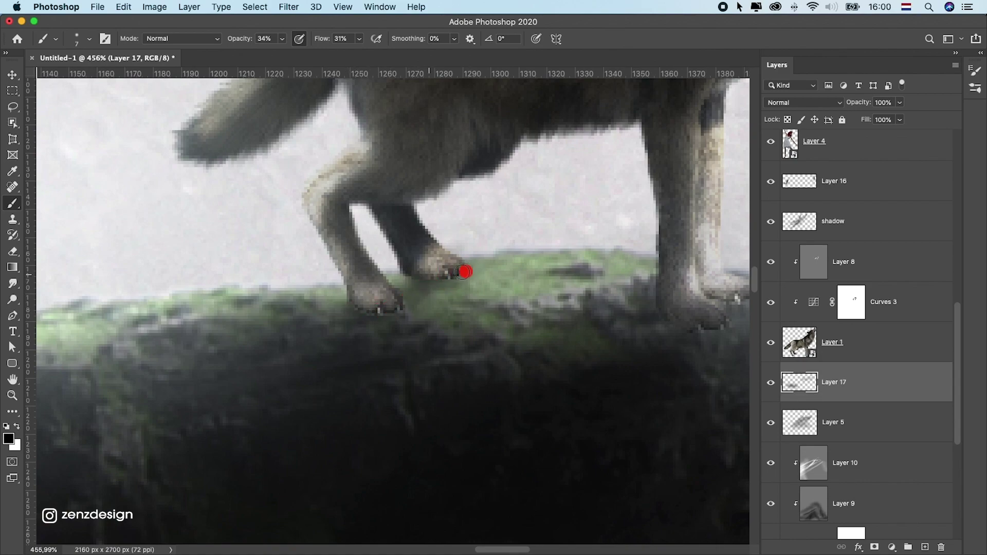
{"action": "scroll", "coordinate": [329, 293], "scroll_direction": "right", "scroll_amount": 5}
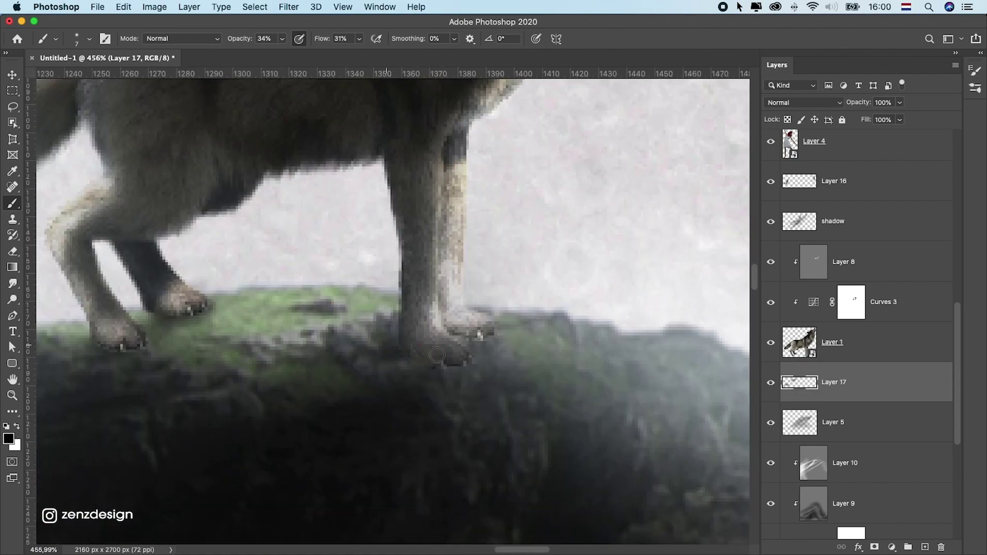
{"action": "left_click_drag", "start_coordinate": [491, 331], "coordinate": [468, 331]}
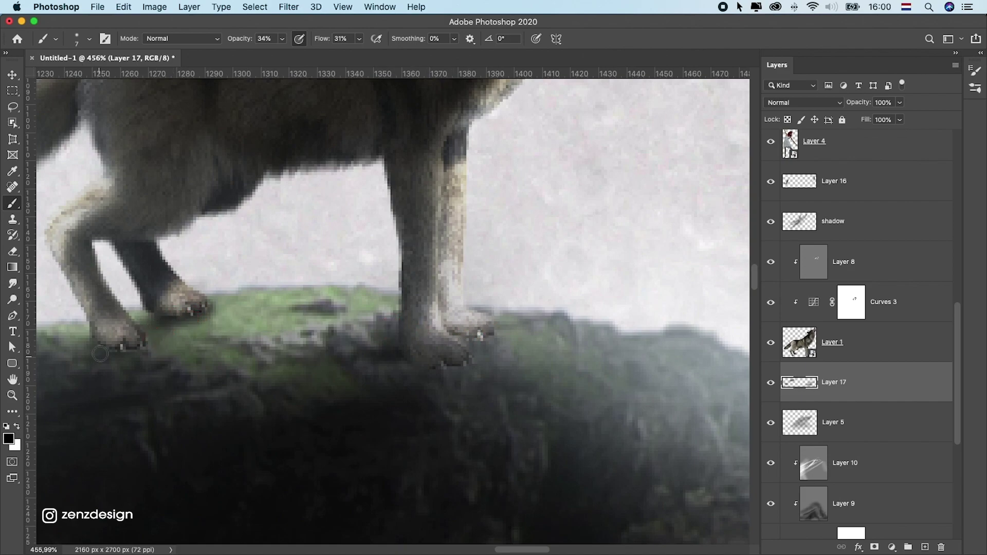
{"action": "scroll", "coordinate": [350, 313], "scroll_direction": "down", "scroll_amount": 5}
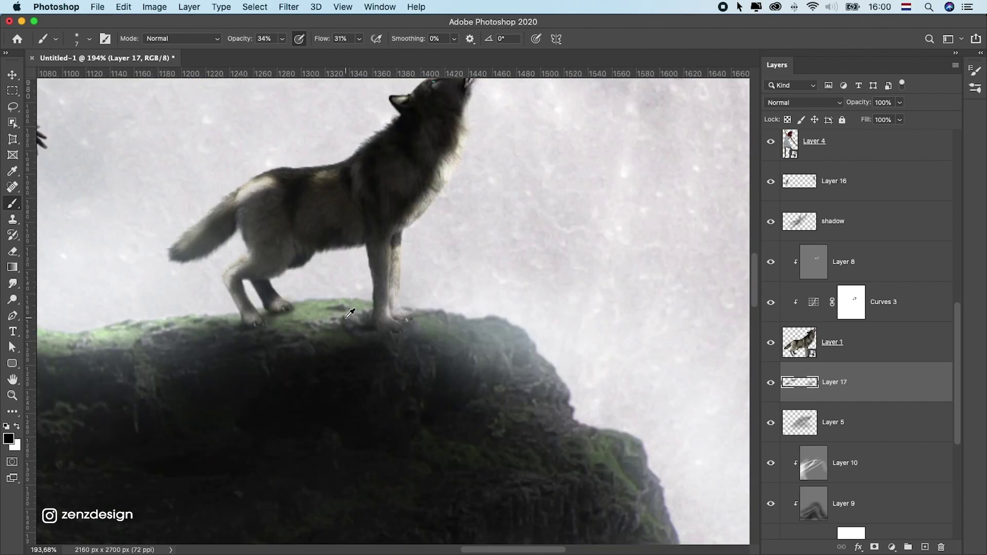
{"action": "scroll", "coordinate": [350, 313], "scroll_direction": "down", "scroll_amount": 10}
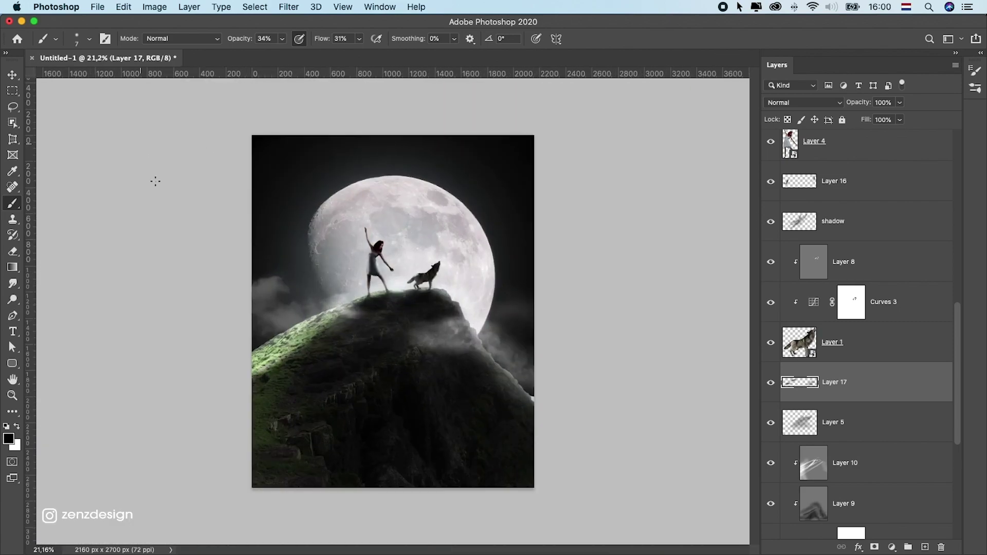
{"action": "scroll", "coordinate": [342, 225], "scroll_direction": "up", "scroll_amount": 2}
- Shrink glow Layer 11 to about 73% with Free Transform so it fits the canvas
{"action": "left_click", "coordinate": [12, 75]}
{"action": "left_click", "coordinate": [421, 171], "text": "ctrl"}
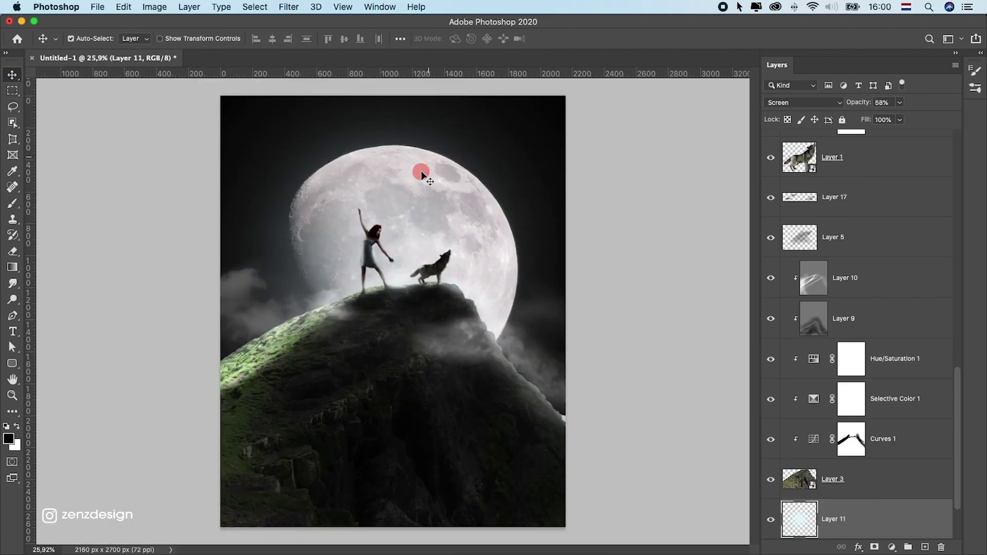
{"action": "key", "text": "ctrl+t"}
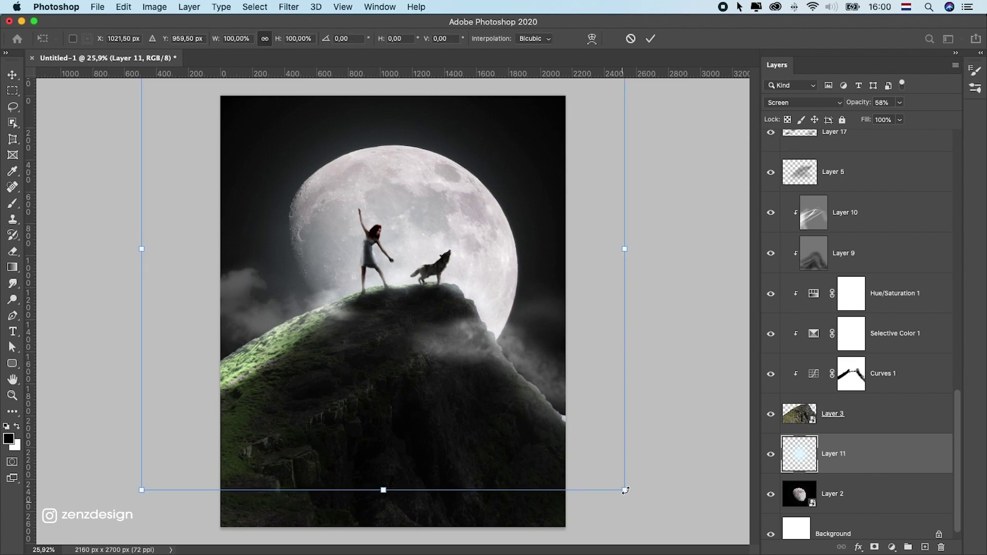
{"action": "mouse_move", "coordinate": [626, 489]}
{"action": "left_mouse_down"}
{"action": "mouse_move", "coordinate": [537, 389]}
{"action": "mouse_move", "coordinate": [562, 421]}
{"action": "left_mouse_up"}
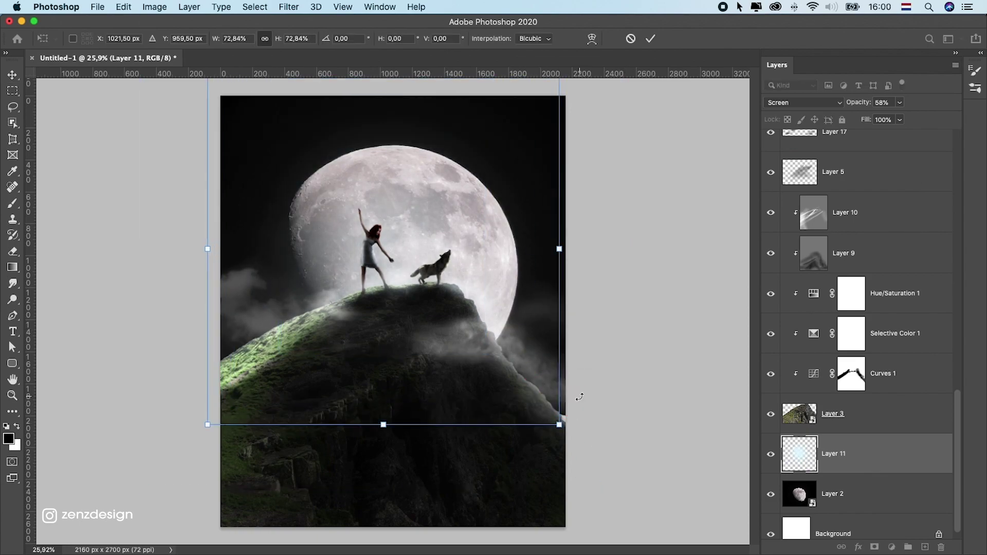
{"action": "key", "text": "Return"}
{"action": "scroll", "coordinate": [842, 411], "scroll_direction": "down", "scroll_amount": 1}
{"action": "key", "text": "ctrl+minus"}
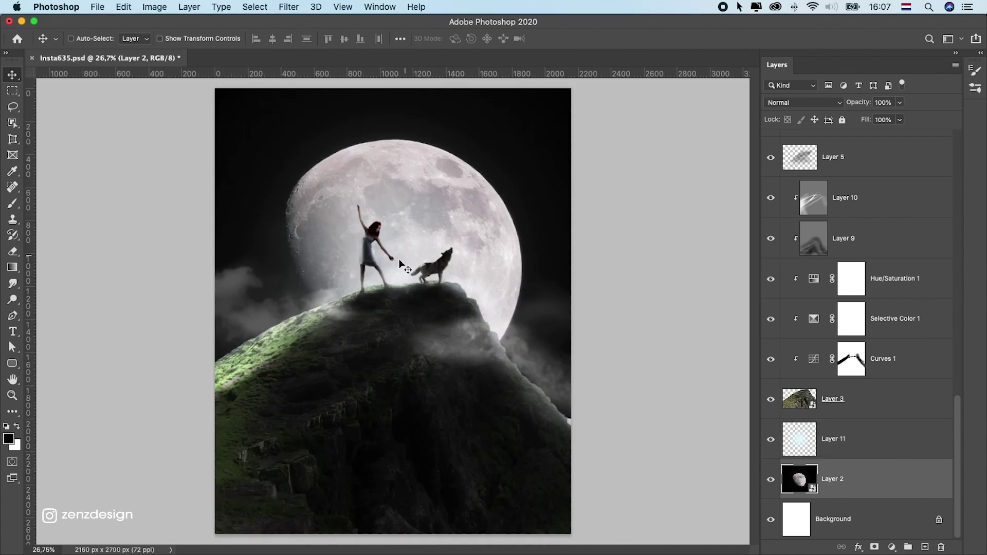
- Toggle Layer 7's Overlay effect and review the shadow Layers 16 and 17
{"action": "scroll", "coordinate": [395, 261], "scroll_direction": "up", "scroll_amount": 3}
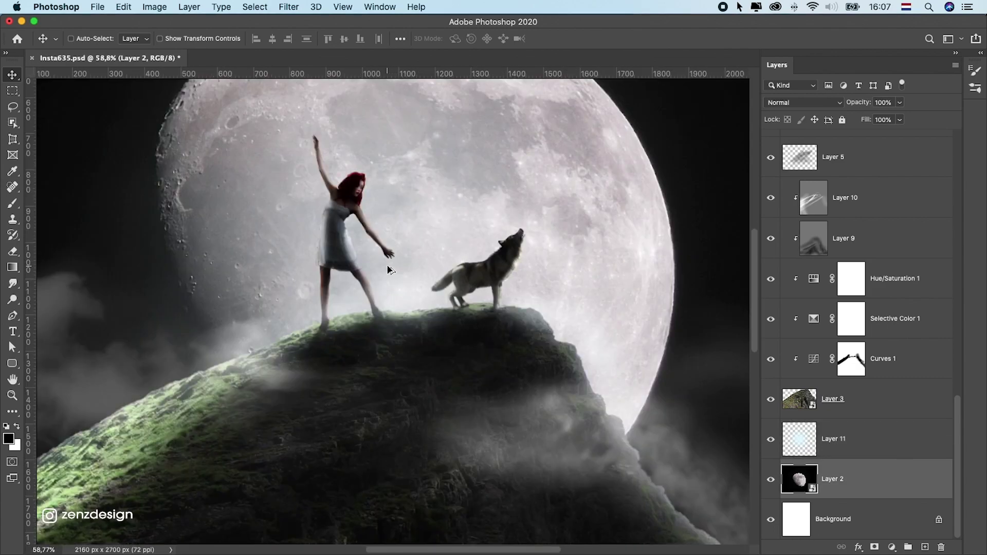
{"action": "scroll", "coordinate": [387, 265], "scroll_direction": "down", "scroll_amount": 2}
{"action": "left_click", "coordinate": [382, 261], "text": "ctrl"}
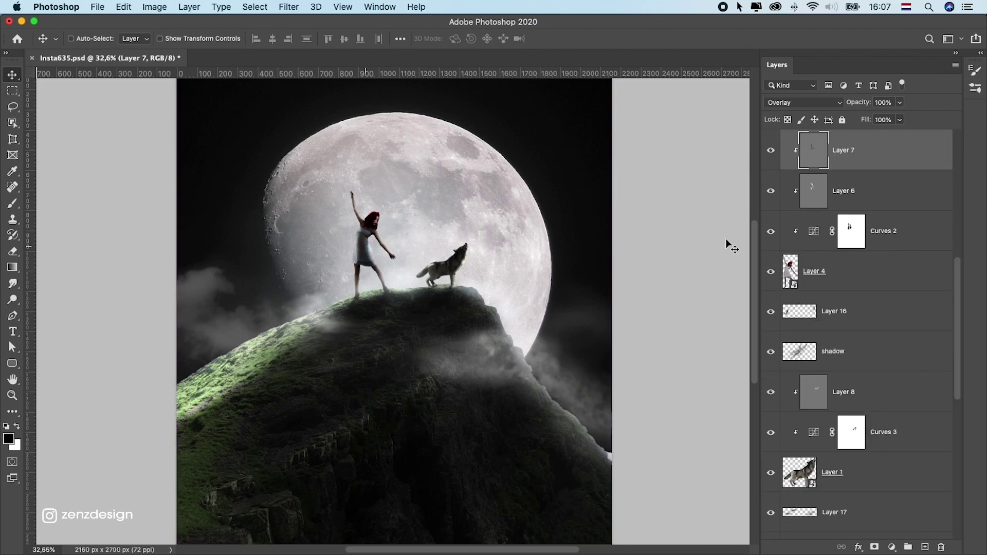
{"action": "left_click", "coordinate": [766, 165]}
{"action": "scroll", "coordinate": [323, 388], "scroll_direction": "down", "scroll_amount": 3}
{"action": "scroll", "coordinate": [388, 251], "scroll_direction": "up", "scroll_amount": 2}
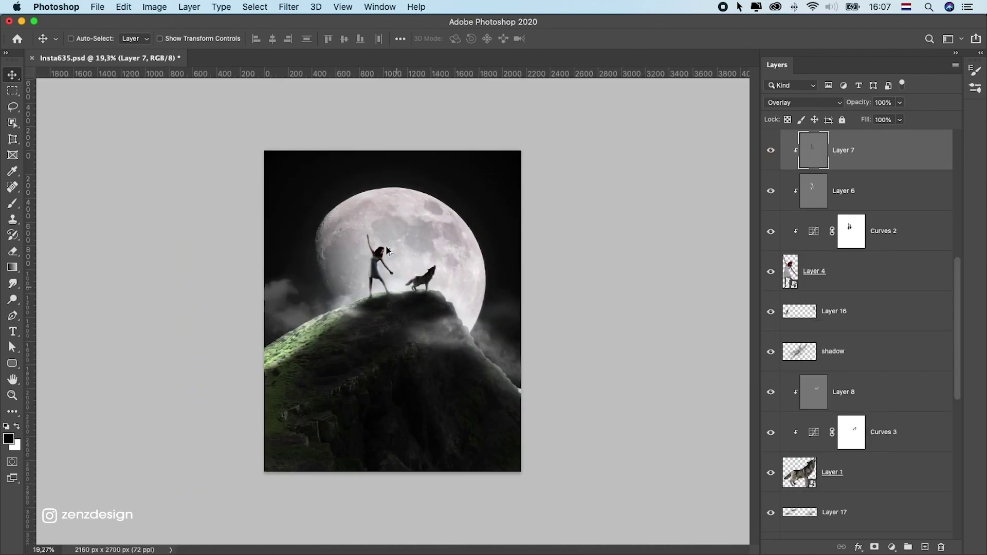
{"action": "left_click", "coordinate": [833, 329]}
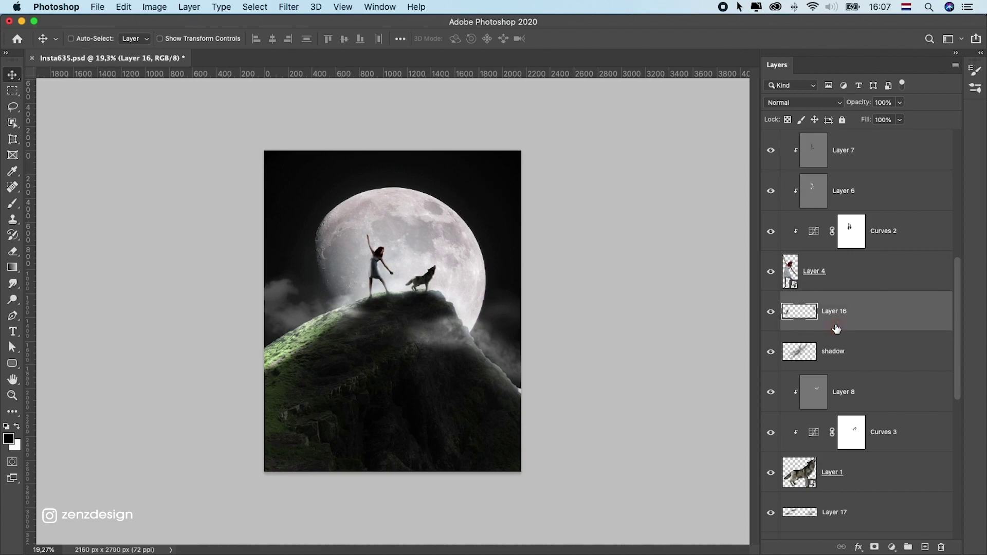
{"action": "scroll", "coordinate": [831, 337], "scroll_direction": "down", "scroll_amount": 3}
{"action": "left_click", "coordinate": [847, 398]}
{"action": "scroll", "coordinate": [833, 406], "scroll_direction": "down", "scroll_amount": 2}
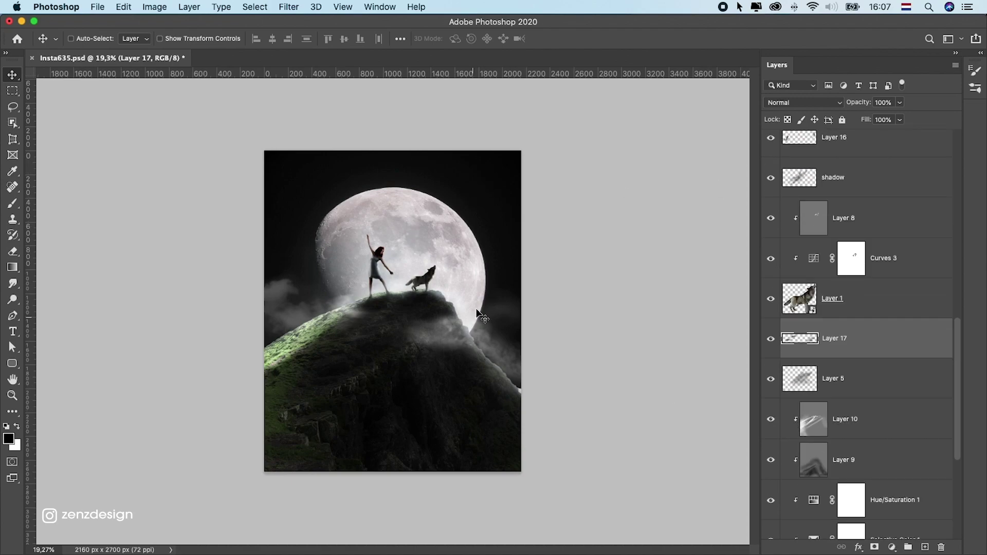
{"action": "scroll", "coordinate": [378, 277], "scroll_direction": "up", "scroll_amount": 2}
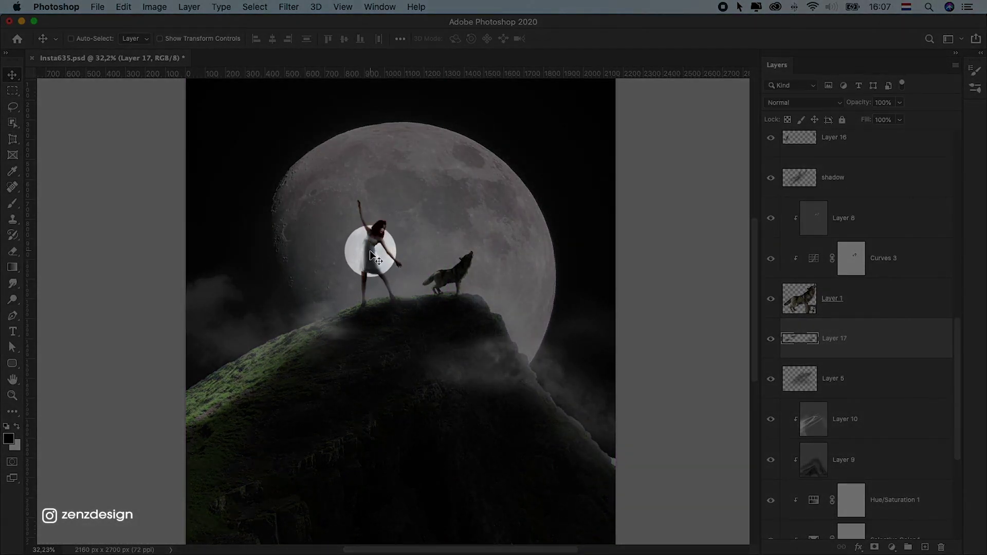
{"action": "scroll", "coordinate": [954, 337], "scroll_direction": "down", "scroll_amount": 3}
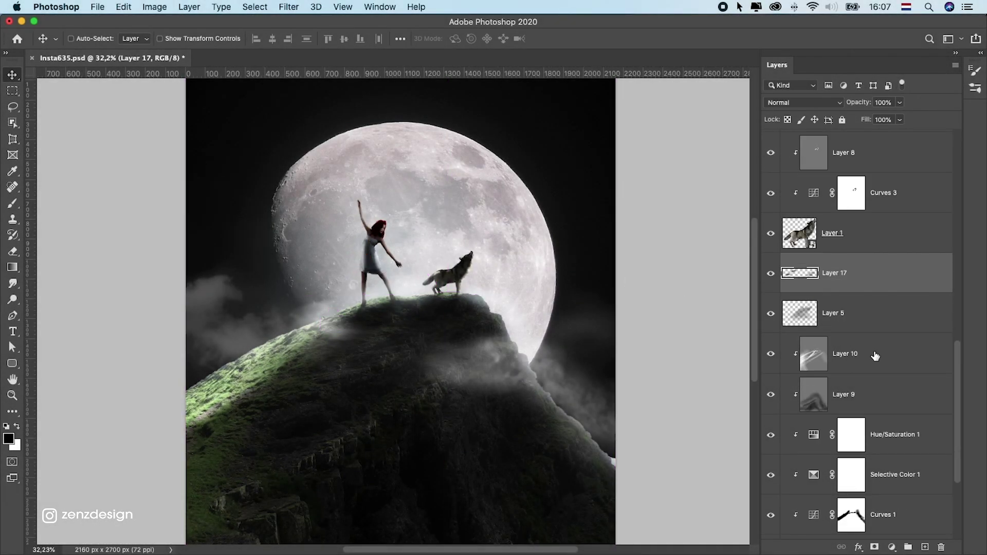
- Compare Curves 1 and Curves 2 on the rock, raising Curves 2 opacity from 48% to 57%
{"action": "left_click", "coordinate": [778, 457]}
{"action": "left_click", "coordinate": [774, 452]}
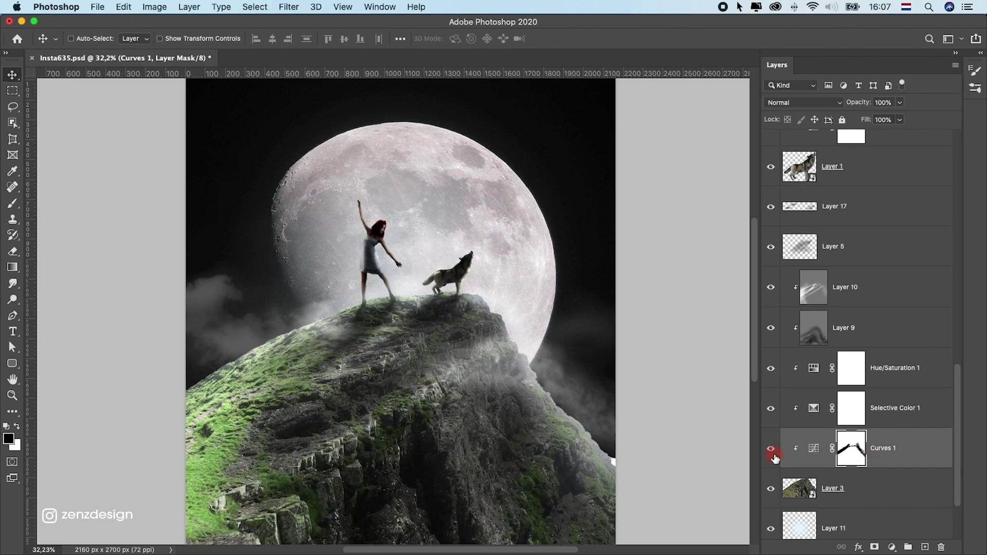
{"action": "scroll", "coordinate": [841, 350], "scroll_direction": "up", "scroll_amount": 3}
{"action": "scroll", "coordinate": [840, 351], "scroll_direction": "up", "scroll_amount": 5}
{"action": "scroll", "coordinate": [835, 288], "scroll_direction": "up", "scroll_amount": 4}
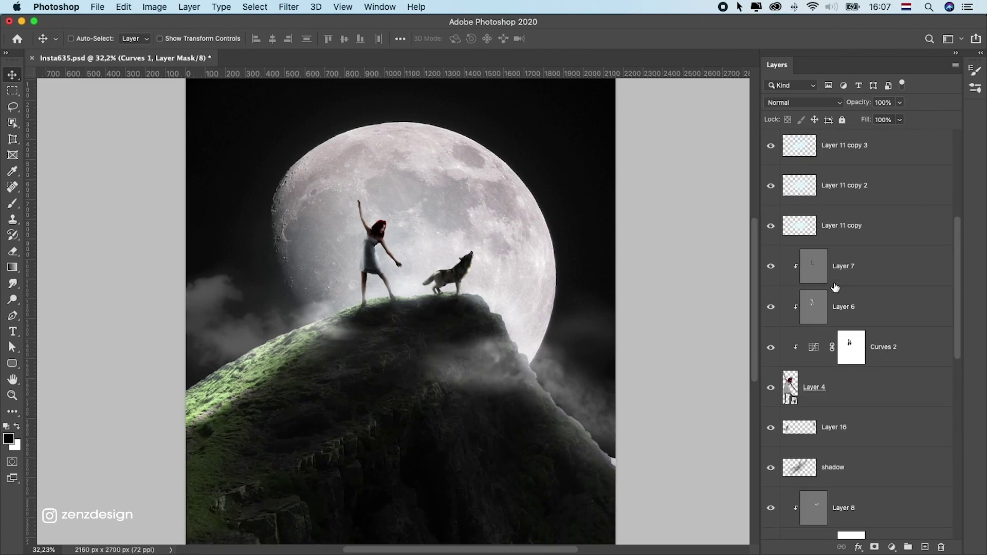
{"action": "left_click", "coordinate": [860, 320]}
{"action": "left_click", "coordinate": [771, 347]}
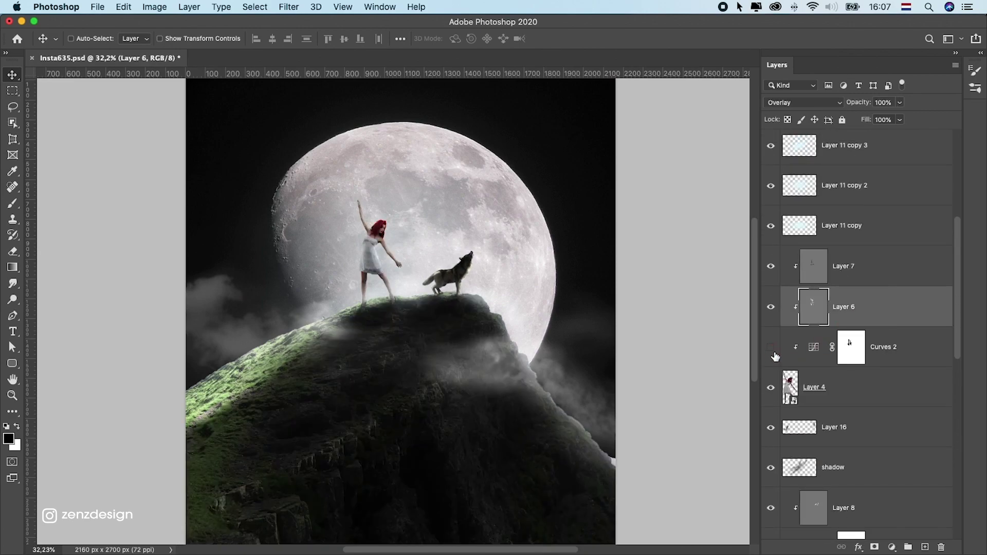
{"action": "left_click", "coordinate": [895, 344]}
{"action": "left_click", "coordinate": [899, 104]}
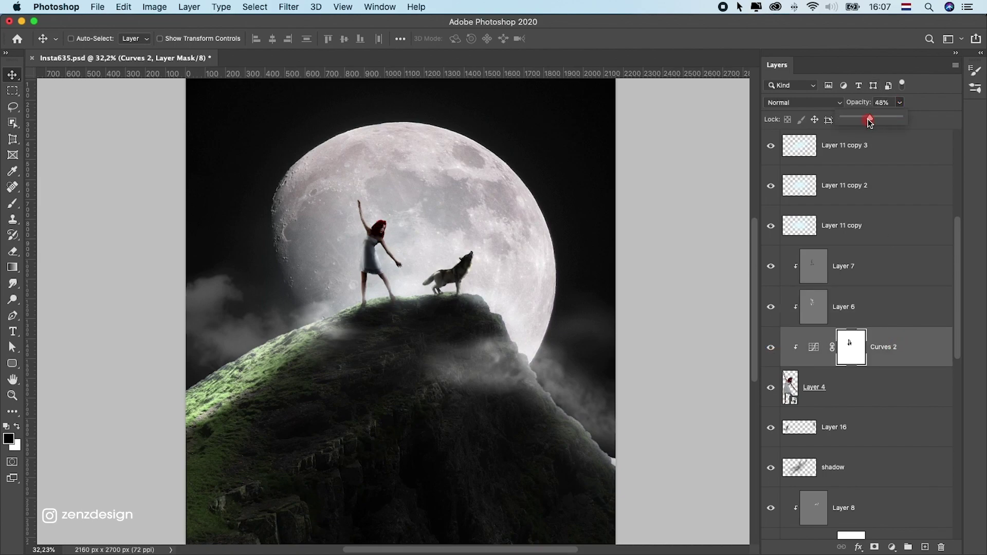
{"action": "left_click_drag", "start_coordinate": [868, 119], "coordinate": [873, 119]}
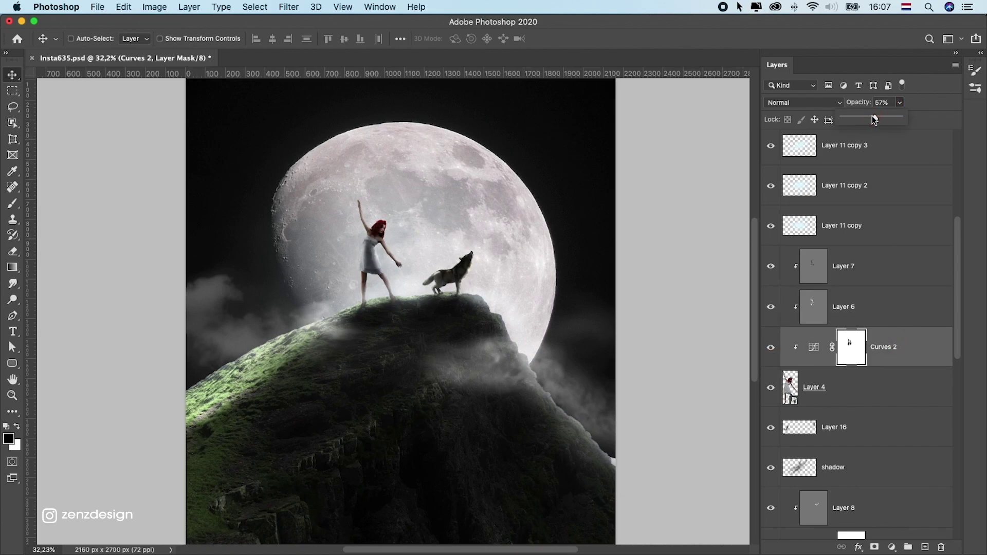
- Compare Curves 3's effect and lower its opacity slightly
{"action": "left_click", "coordinate": [441, 291]}
{"action": "scroll", "coordinate": [803, 445], "scroll_direction": "down", "scroll_amount": 3}
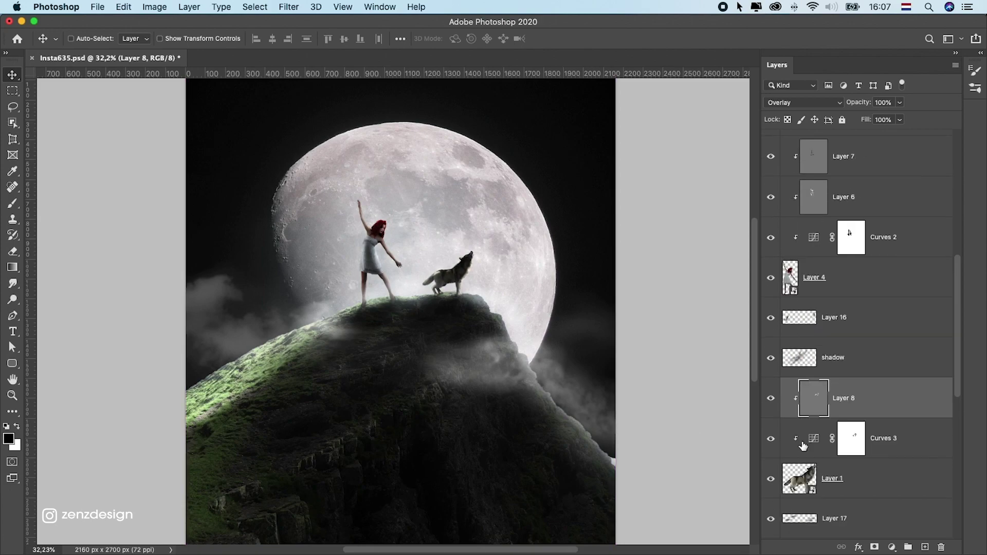
{"action": "left_click", "coordinate": [770, 443]}
{"action": "left_click", "coordinate": [851, 437]}
{"action": "left_click", "coordinate": [899, 104]}
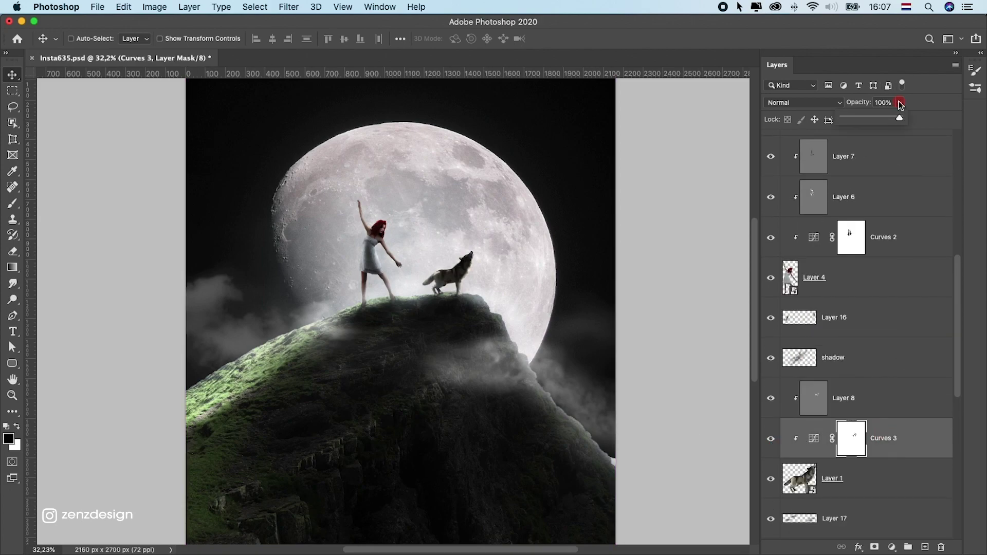
{"action": "left_click_drag", "start_coordinate": [890, 119], "coordinate": [888, 116]}
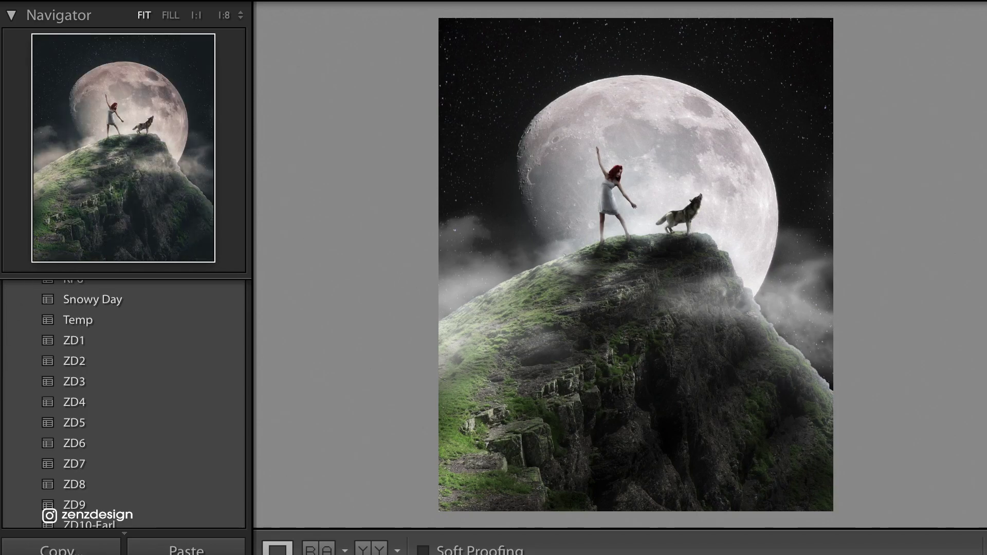
- Apply the warm ZD1 preset after trying ZD2, undoing the radial-filter dehaze
{"action": "left_click", "coordinate": [87, 338]}
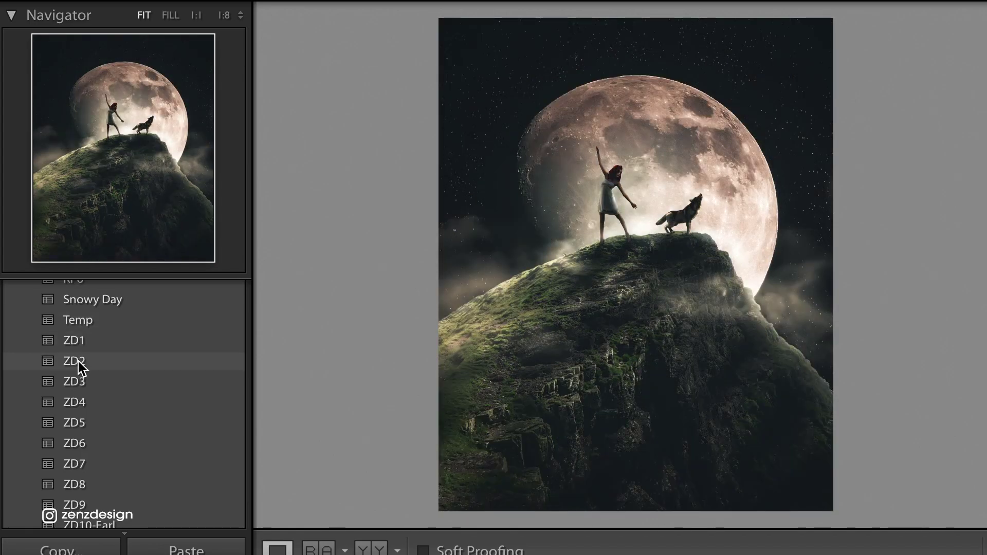
{"action": "left_click", "coordinate": [77, 361]}
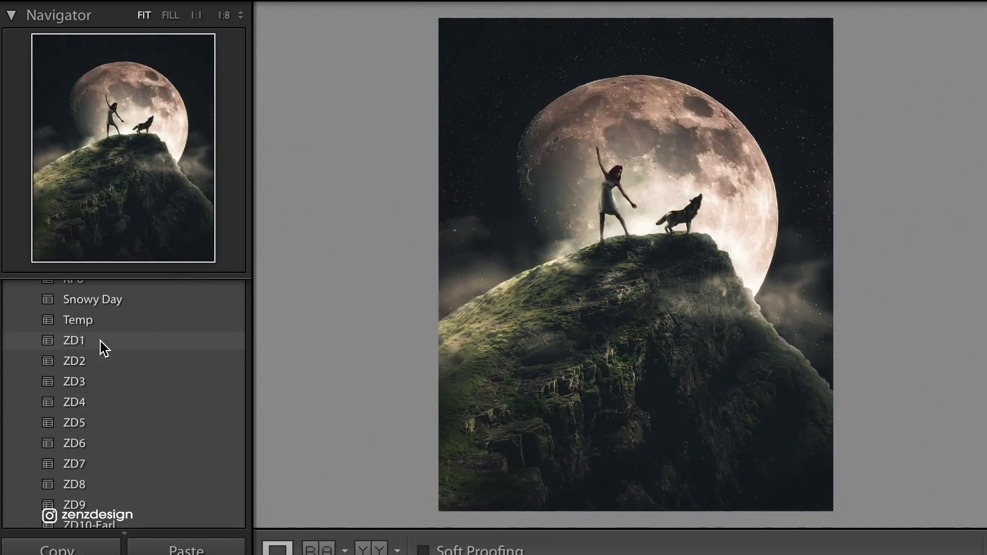
{"action": "left_click", "coordinate": [101, 341]}
{"action": "key", "text": "shift+m"}
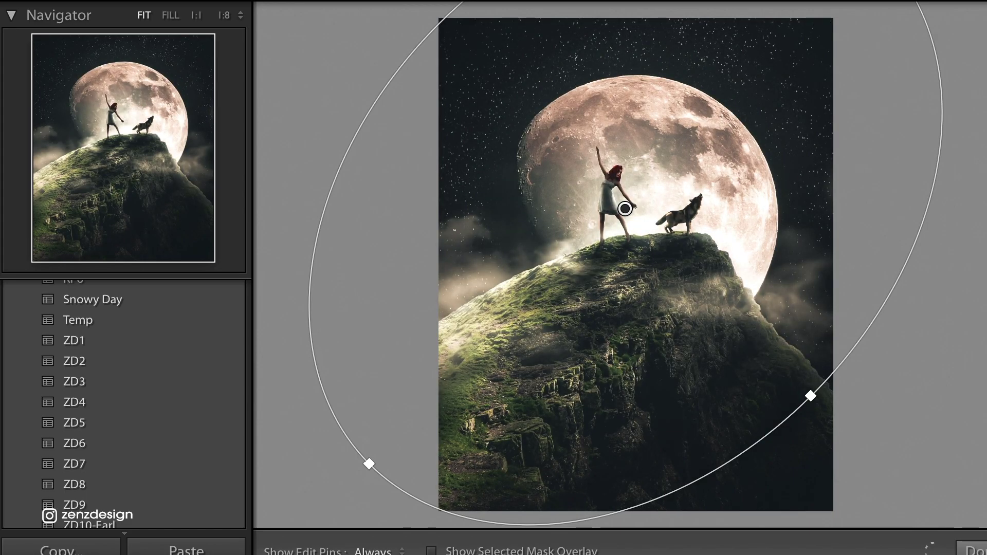
{"action": "key", "text": "ctrl+z"}
{"action": "right_click", "coordinate": [784, 470]}
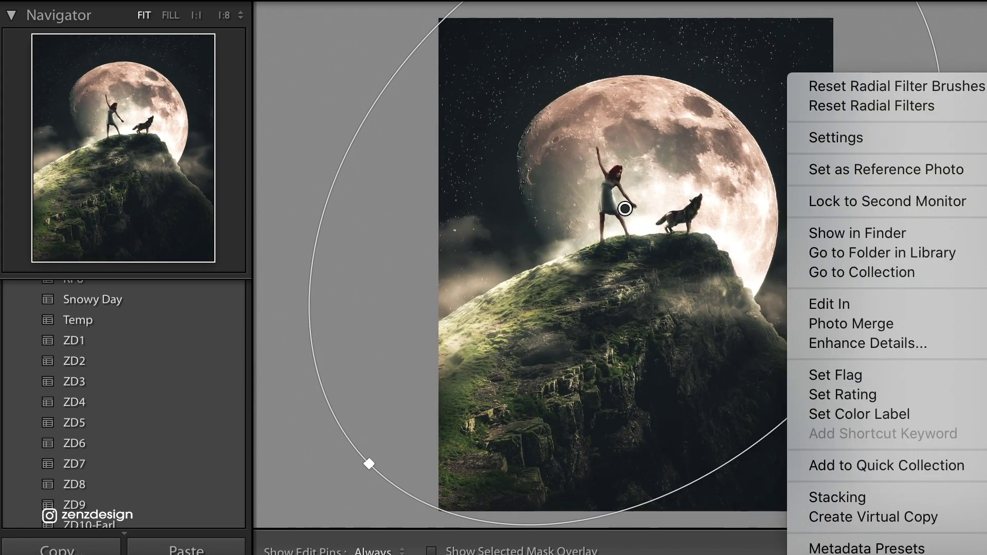
{"action": "key", "text": "Escape"}
- Export the photo as a JPEG under a unique file name
{"action": "key", "text": "super+shift+e"}
{"action": "left_click", "coordinate": [969, 528]}
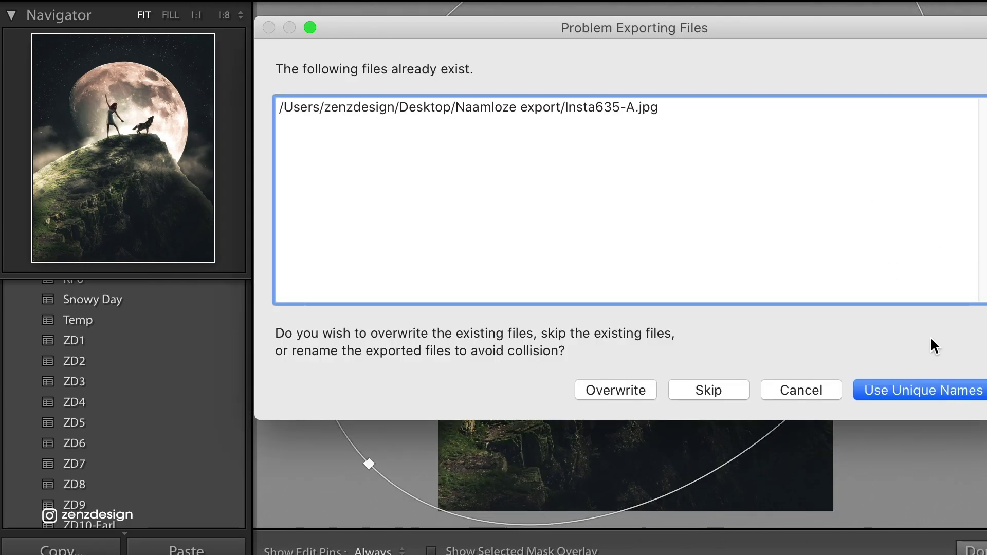
{"action": "left_click", "coordinate": [912, 384]}
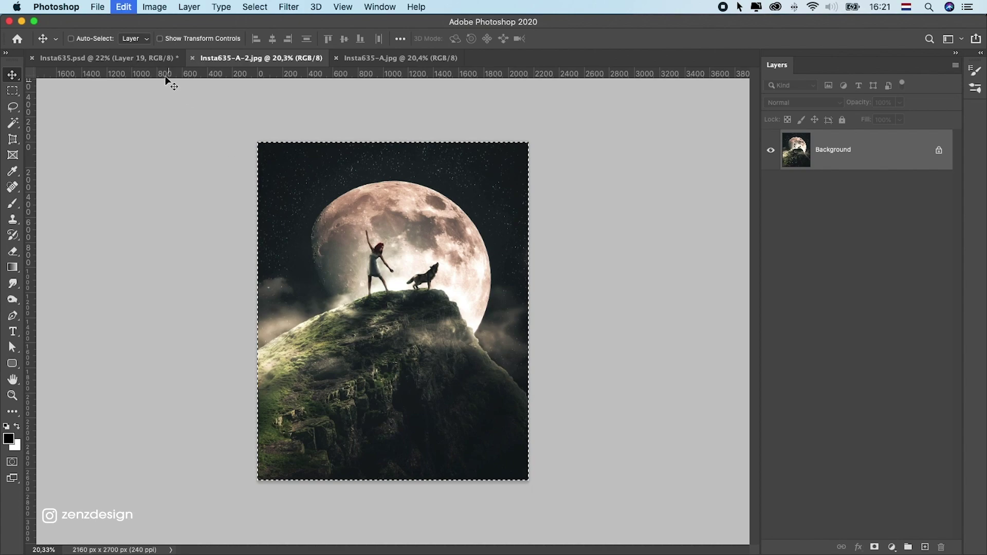
- Bring the warm and cool Lightroom exports into Insta635.psd as Layers 20 and 21
{"action": "left_click", "coordinate": [162, 61]}
{"action": "scroll", "coordinate": [879, 178], "scroll_direction": "up", "scroll_amount": 10}
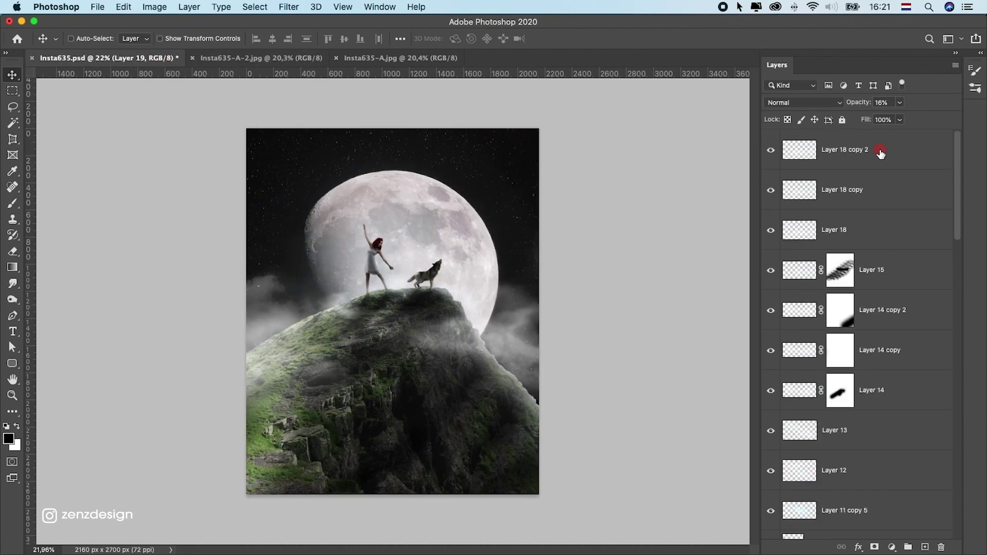
{"action": "left_click", "coordinate": [880, 150]}
{"action": "key", "text": "super+alt+shift+e"}
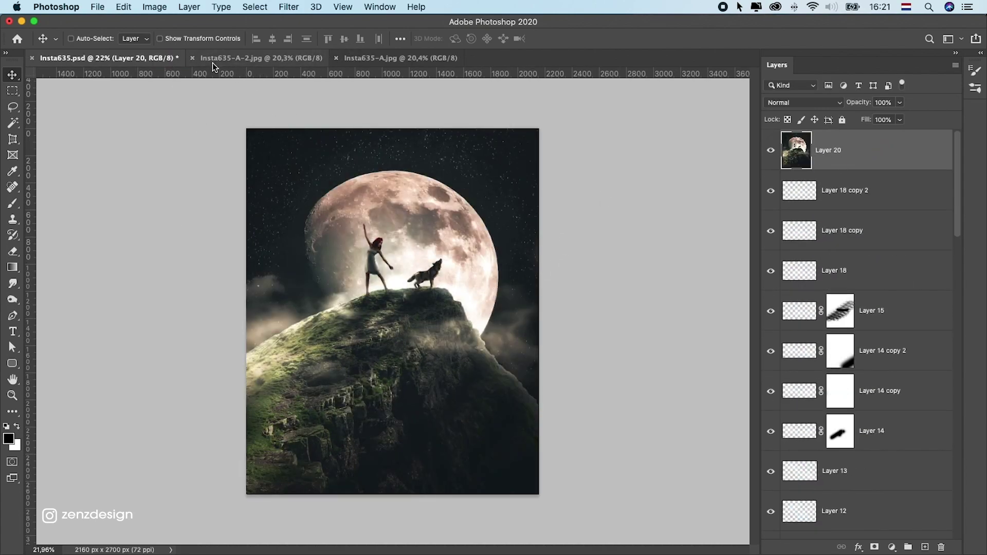
{"action": "left_click", "coordinate": [195, 60]}
{"action": "key", "text": "super+a"}
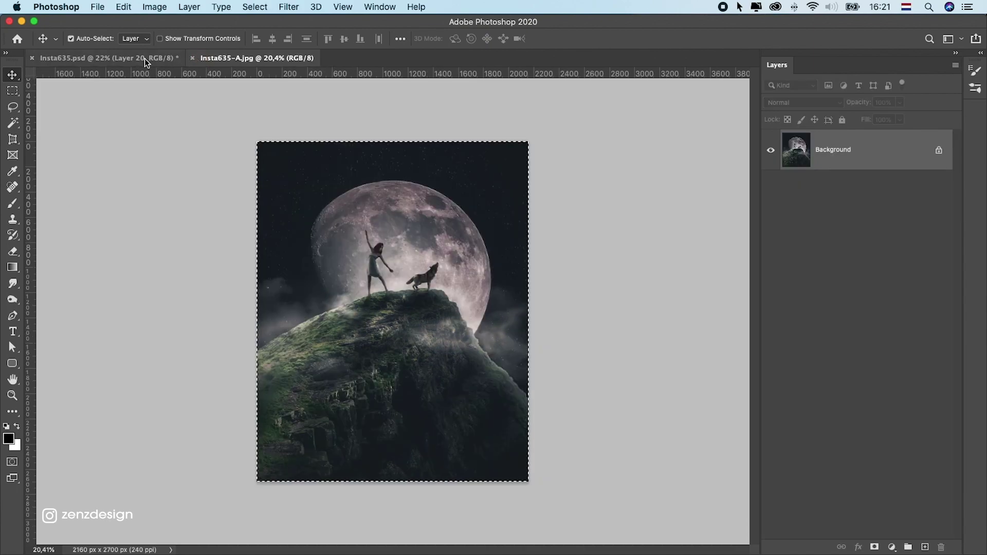
{"action": "left_click", "coordinate": [145, 58]}
{"action": "key", "text": "super+v"}
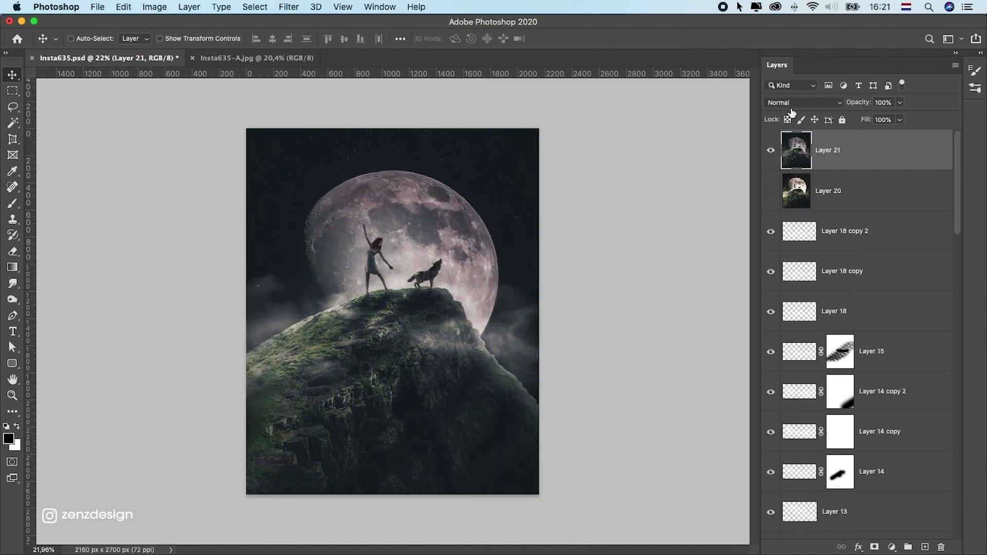
- Set Layer 21 to Color blend mode at 45% opacity
{"action": "left_click", "coordinate": [786, 101]}
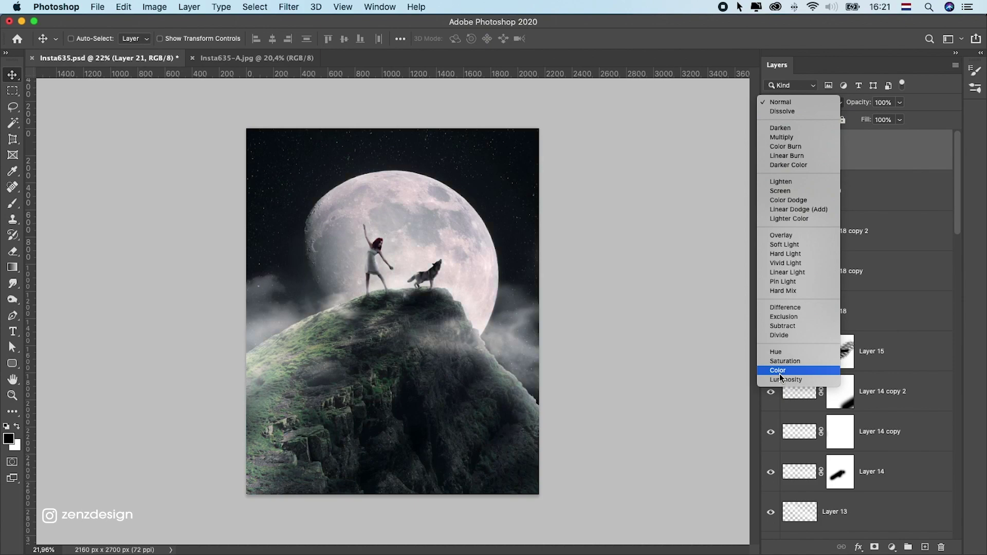
{"action": "left_click", "coordinate": [708, 198]}
{"action": "left_click", "coordinate": [899, 103]}
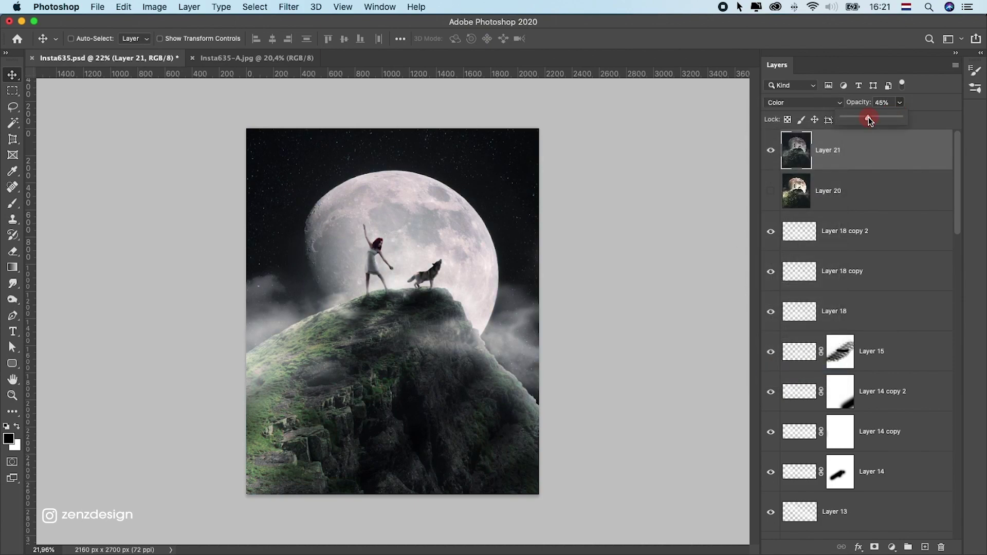
- Move Layer 20 above Layer 21 and blend it as Soft Light at 36% opacity
{"action": "left_click", "coordinate": [770, 191]}
{"action": "left_click_drag", "start_coordinate": [797, 191], "coordinate": [823, 133]}
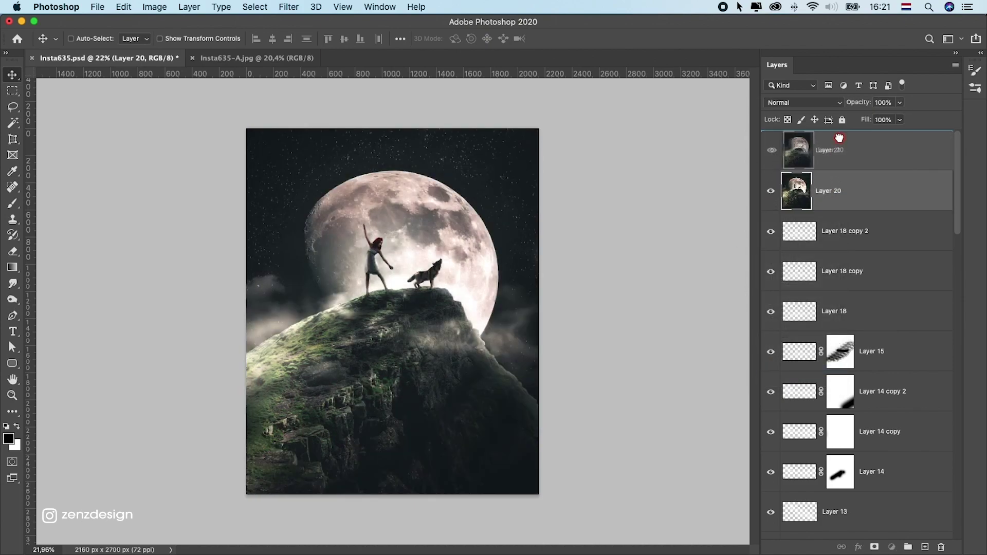
{"action": "left_click", "coordinate": [803, 103]}
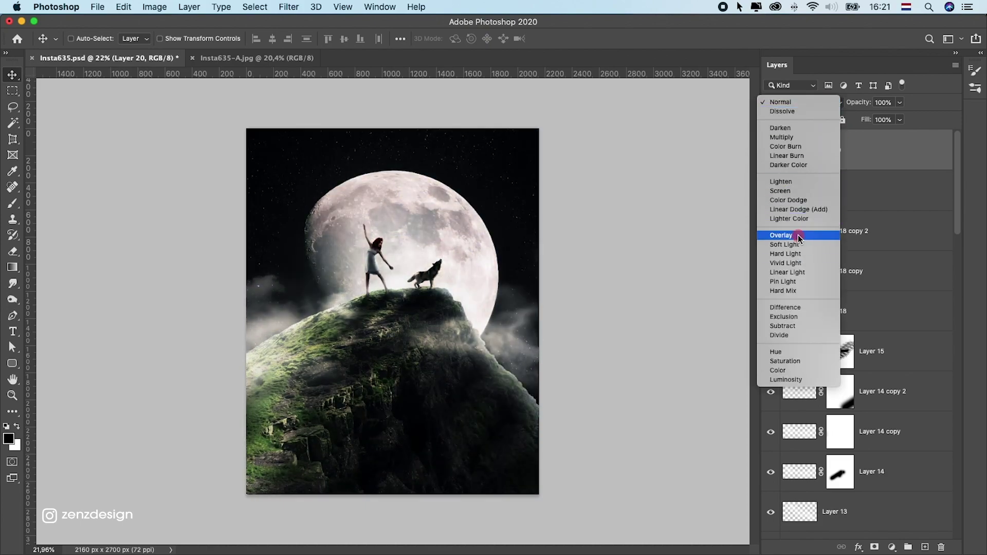
{"action": "left_click", "coordinate": [799, 245]}
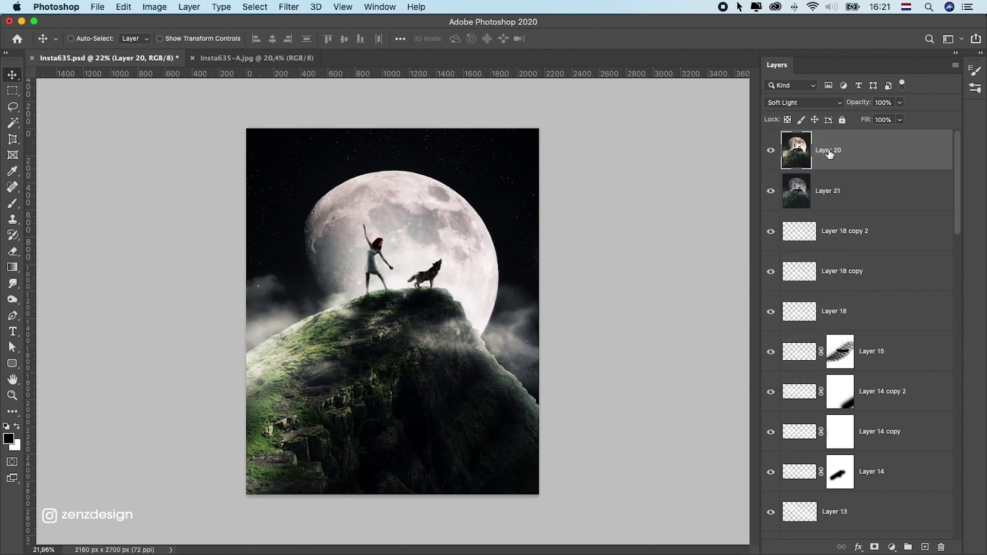
{"action": "left_click_drag", "start_coordinate": [852, 120], "coordinate": [860, 121]}
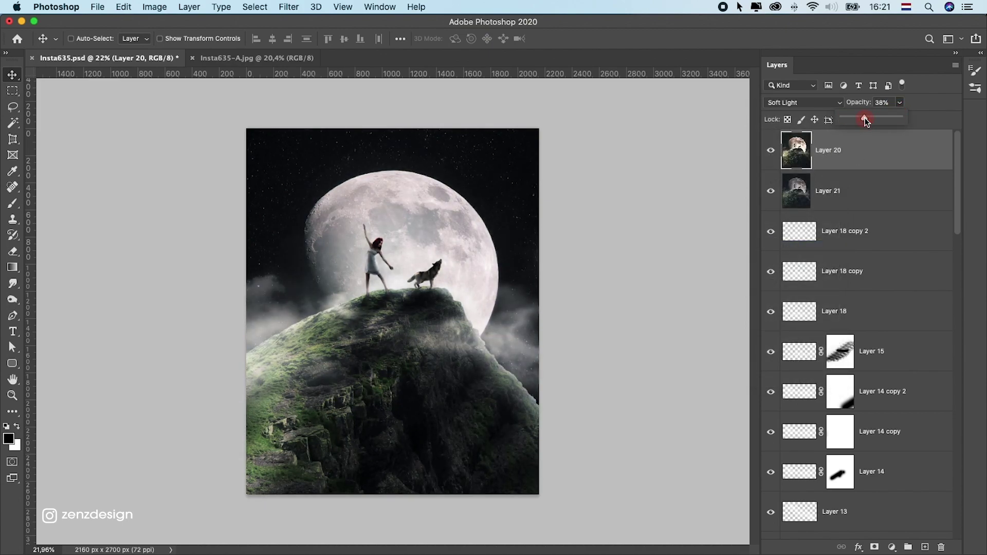
{"action": "scroll", "coordinate": [575, 273], "scroll_direction": "down", "scroll_amount": 3}
{"action": "scroll", "coordinate": [535, 300], "scroll_direction": "up", "scroll_amount": 4}
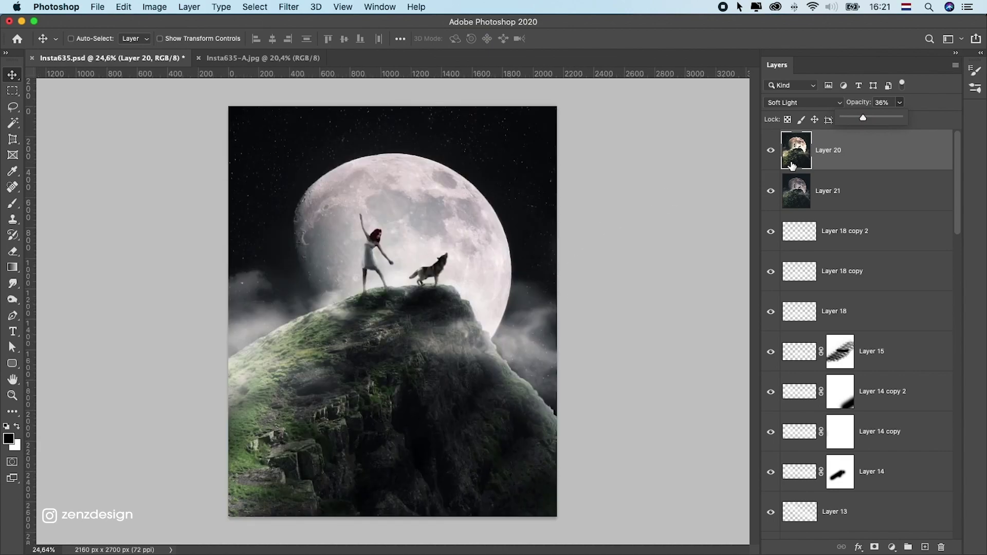
- Add Curves 5, pulling in the white point and raising the RGB, Red and Blue black points
{"action": "left_click", "coordinate": [892, 547]}
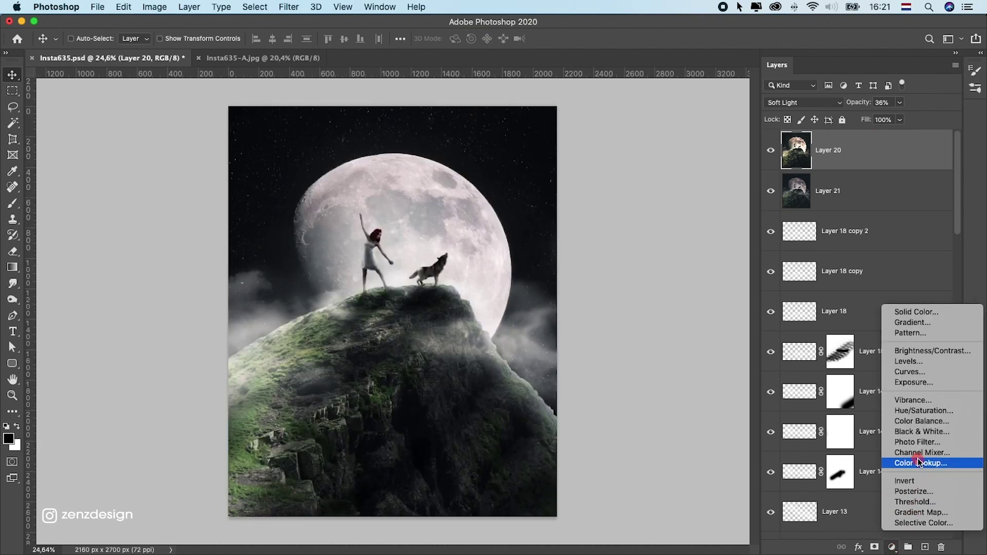
{"action": "left_click", "coordinate": [914, 372]}
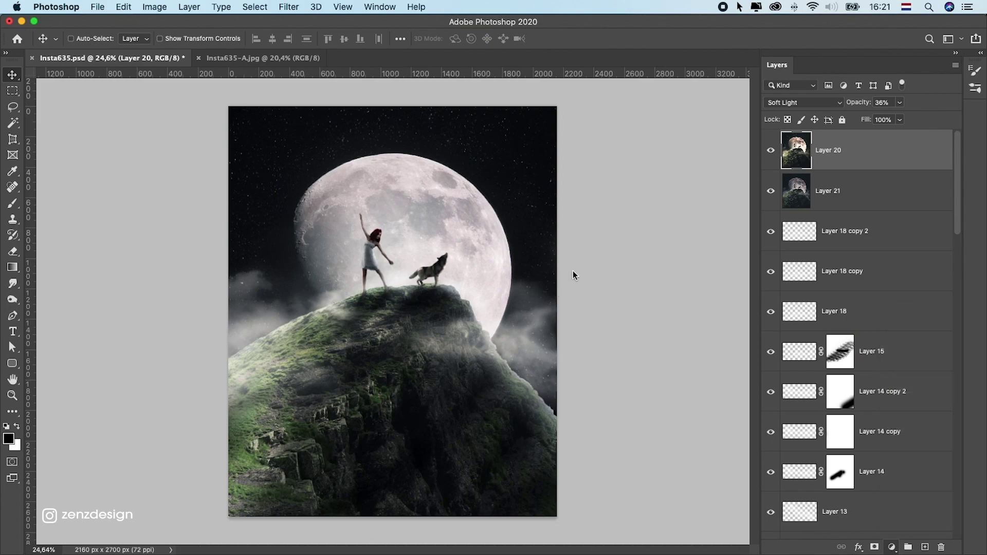
{"action": "left_click_drag", "start_coordinate": [689, 196], "coordinate": [666, 196]}
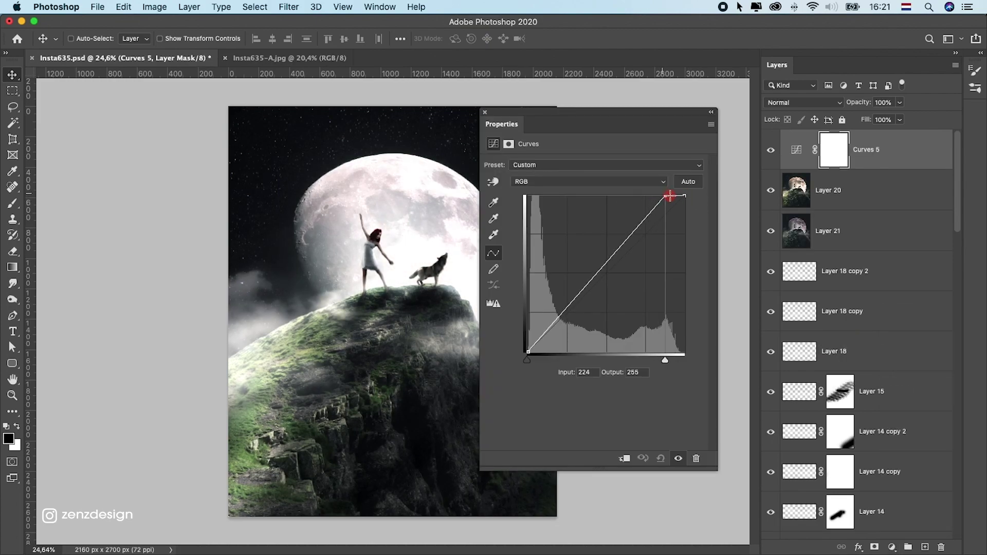
{"action": "left_click_drag", "start_coordinate": [527, 353], "coordinate": [530, 354]}
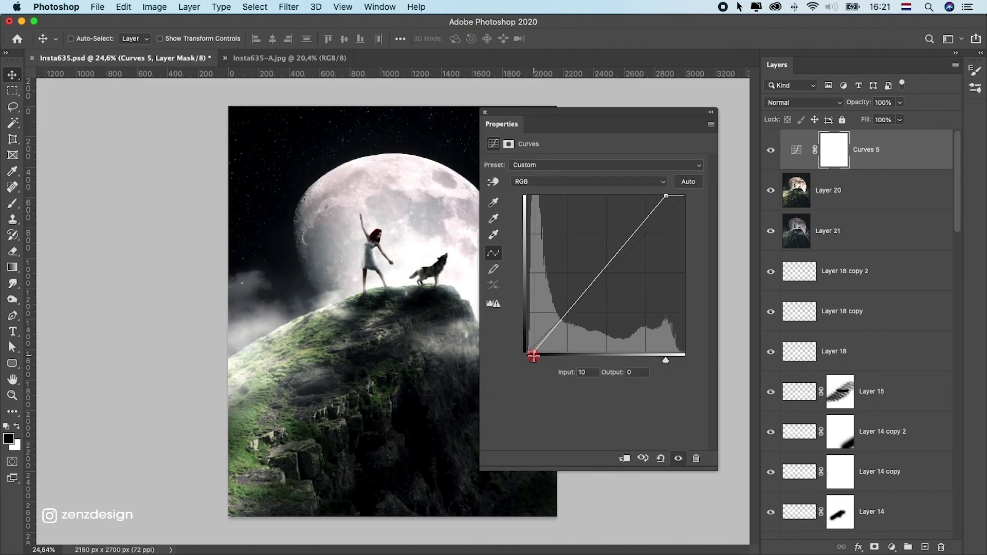
{"action": "left_click", "coordinate": [541, 182]}
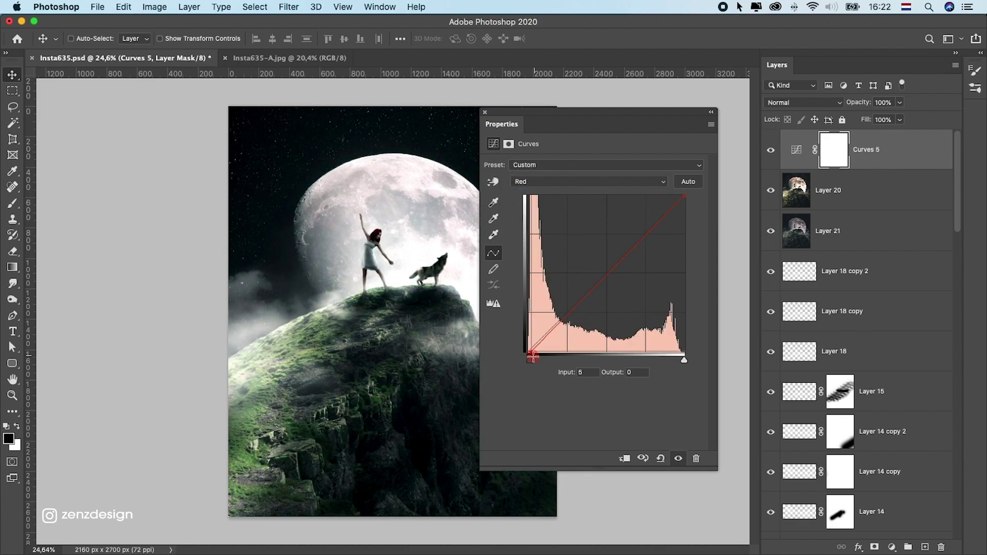
{"action": "left_click_drag", "start_coordinate": [534, 353], "coordinate": [528, 353]}
{"action": "left_click", "coordinate": [522, 182]}
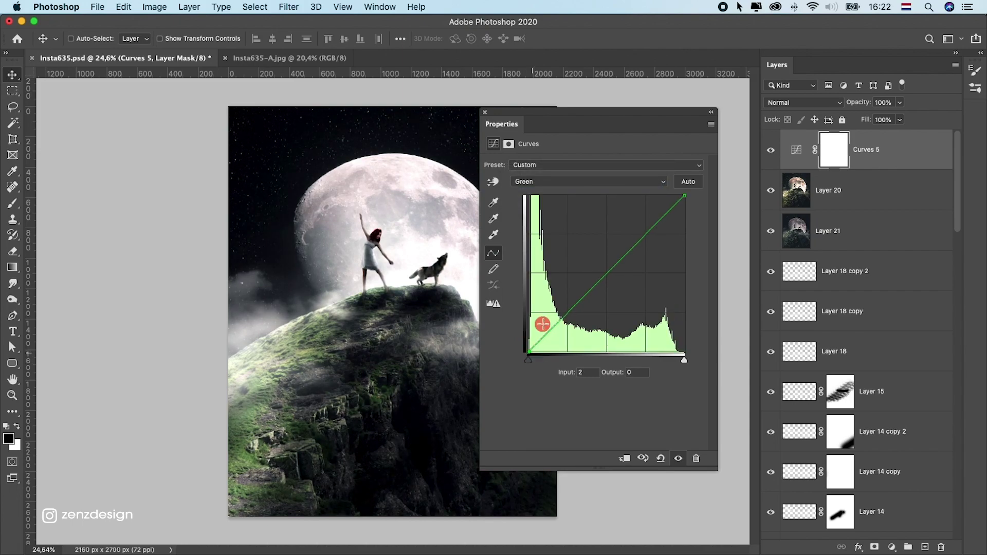
{"action": "left_click", "coordinate": [530, 181]}
{"action": "left_click", "coordinate": [534, 190]}
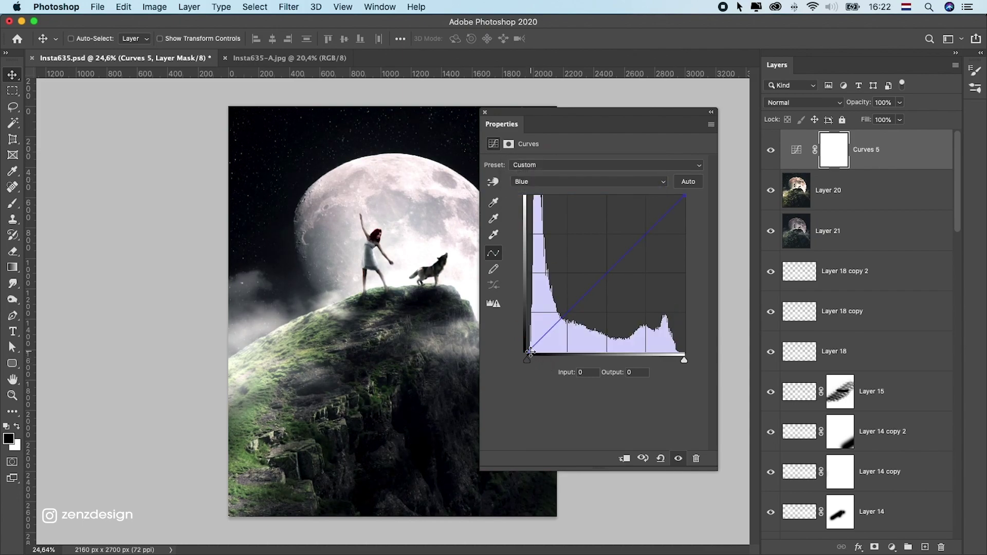
{"action": "left_click_drag", "start_coordinate": [530, 353], "coordinate": [528, 353]}
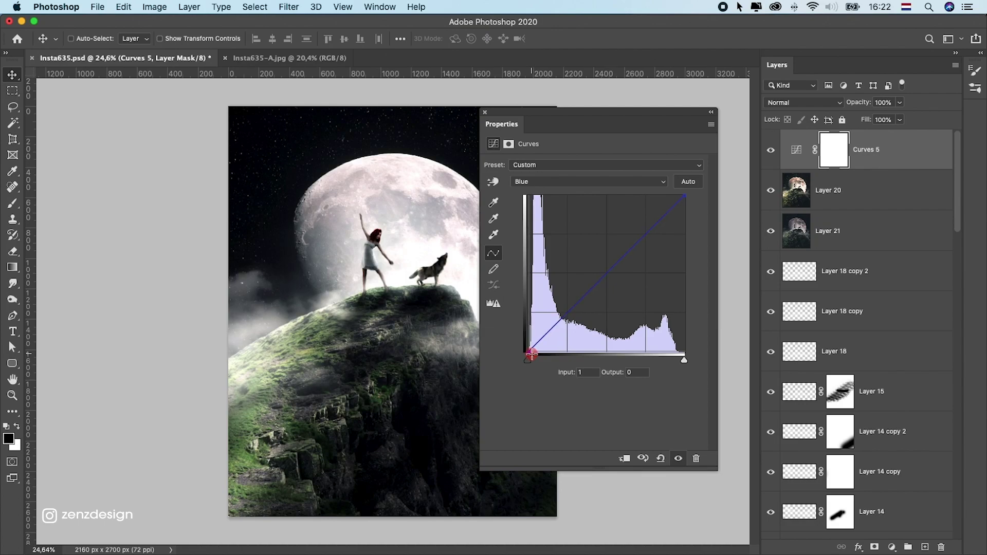
{"action": "left_click", "coordinate": [484, 111]}
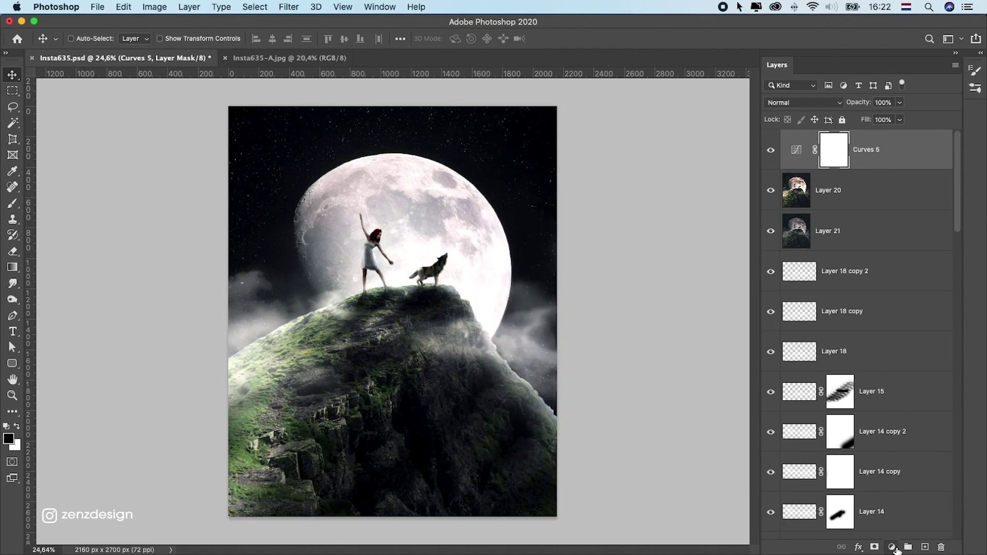
- Add Color Balance 1, shifting the midtones slightly toward cyan and blue
{"action": "left_click", "coordinate": [896, 547]}
{"action": "left_click", "coordinate": [656, 291]}
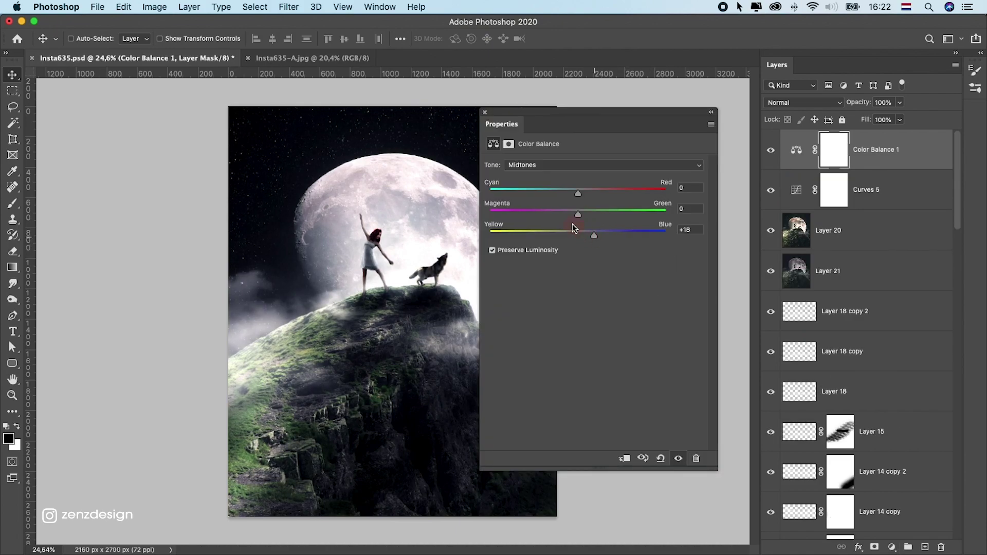
{"action": "left_click", "coordinate": [567, 194]}
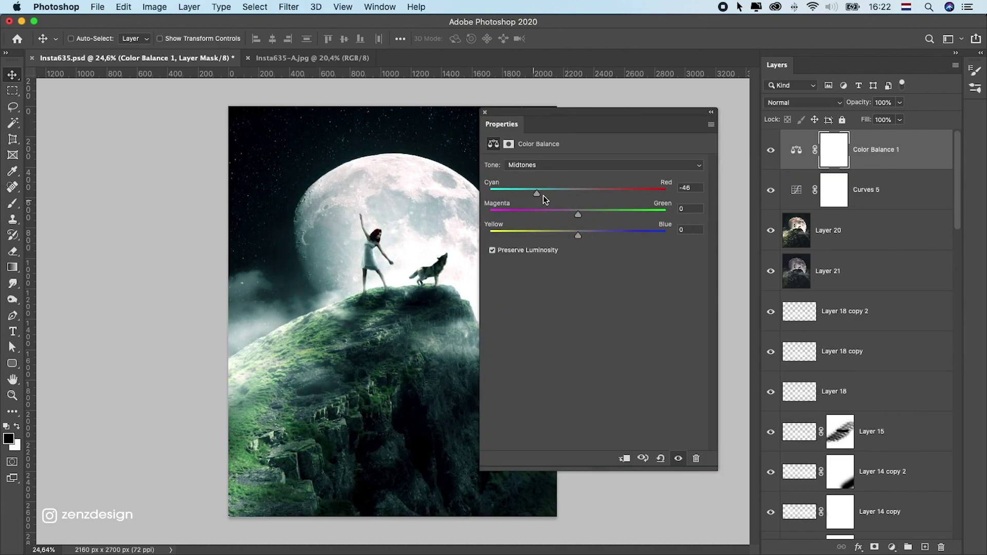
{"action": "left_click", "coordinate": [568, 194]}
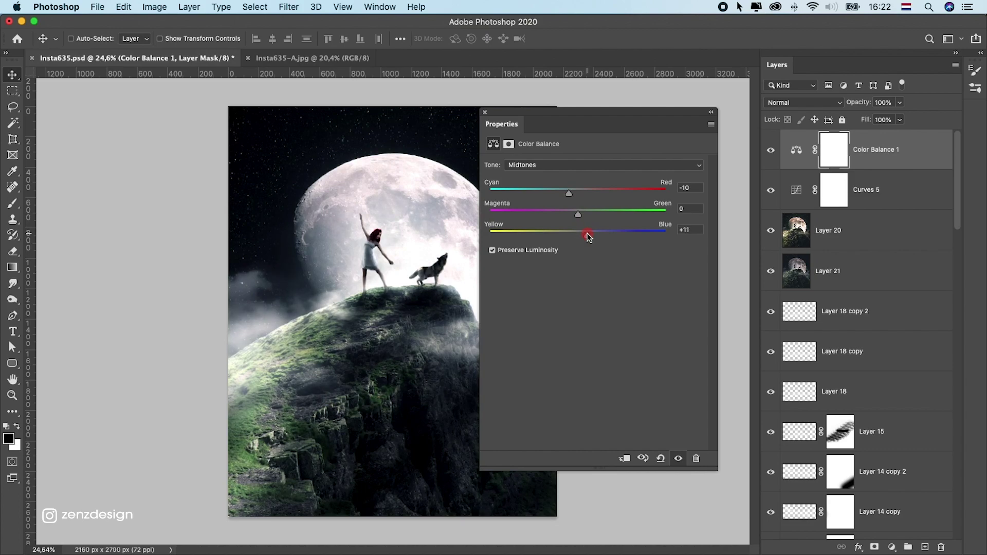
{"action": "left_click_drag", "start_coordinate": [585, 237], "coordinate": [582, 235]}
{"action": "left_click", "coordinate": [575, 214]}
{"action": "left_click", "coordinate": [483, 112]}
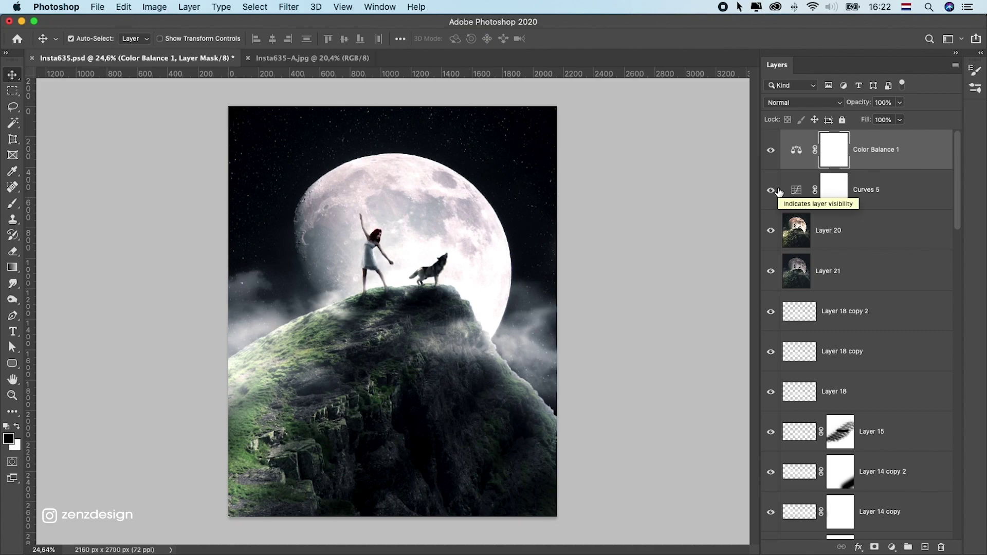
- Stamp all visible layers into a new top layer blended in Vivid Light
{"action": "key", "text": "ctrl+alt+shift+e"}
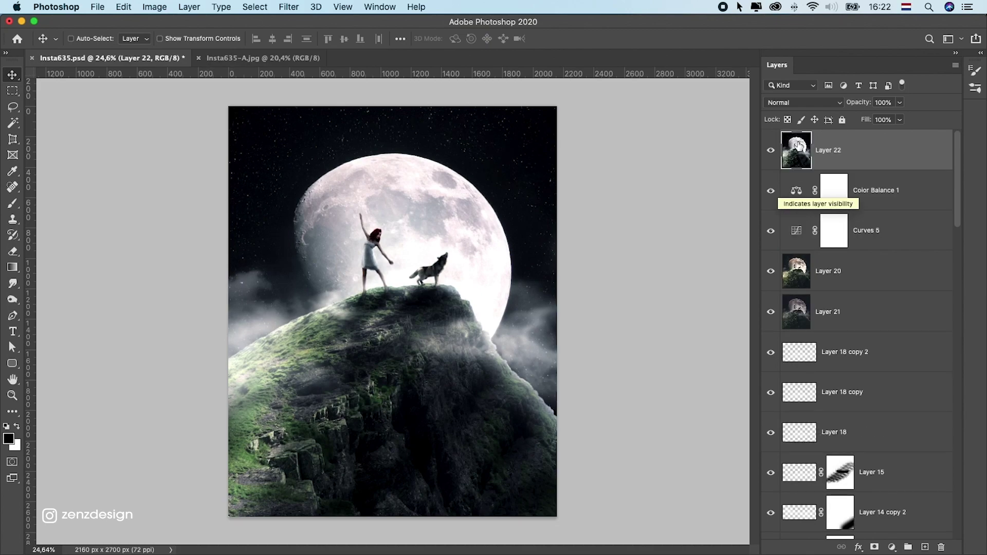
{"action": "left_click", "coordinate": [797, 103]}
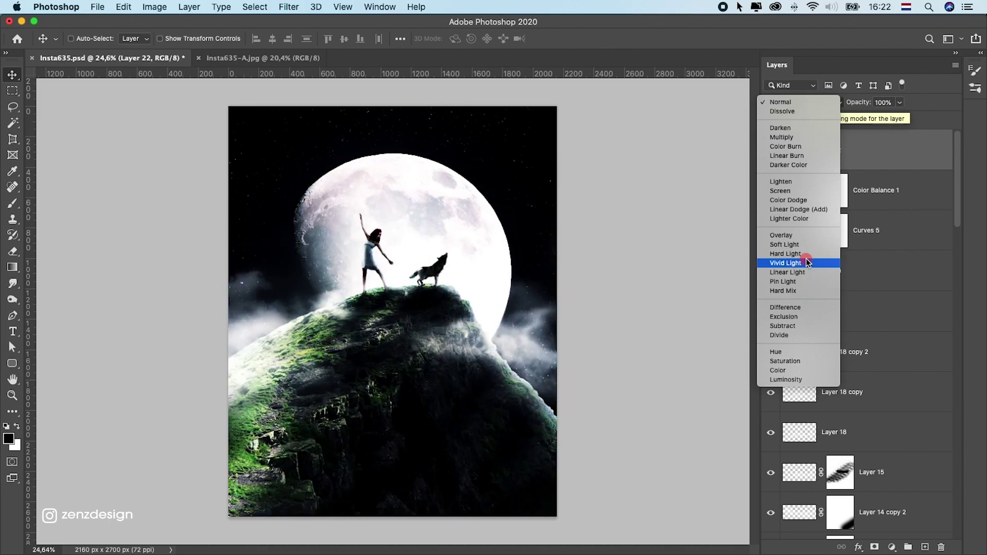
{"action": "left_click", "coordinate": [805, 262]}
- Apply a High Pass filter with a 2,8-pixel radius to the merged layer
{"action": "left_click", "coordinate": [289, 7]}
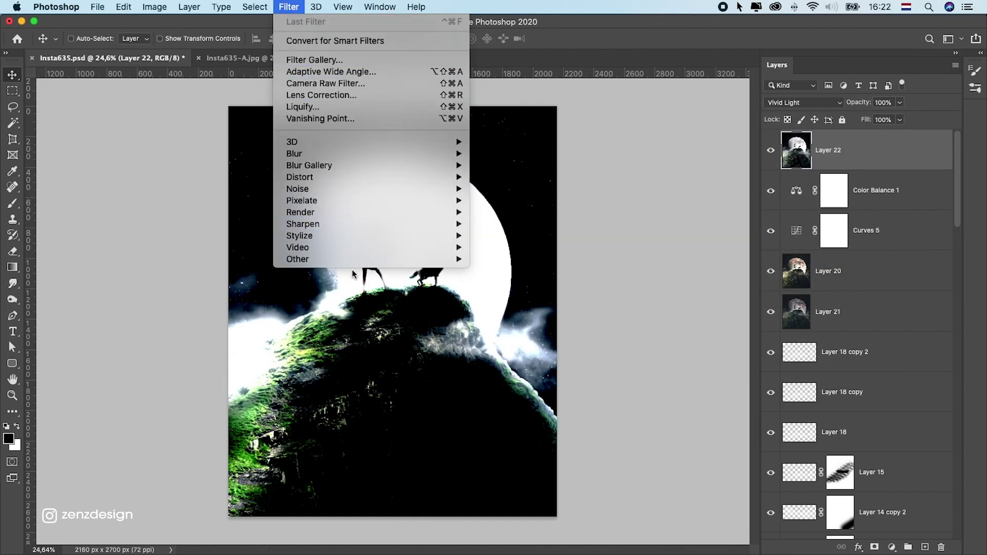
{"action": "mouse_move", "coordinate": [297, 259]}
{"action": "left_click", "coordinate": [500, 268]}
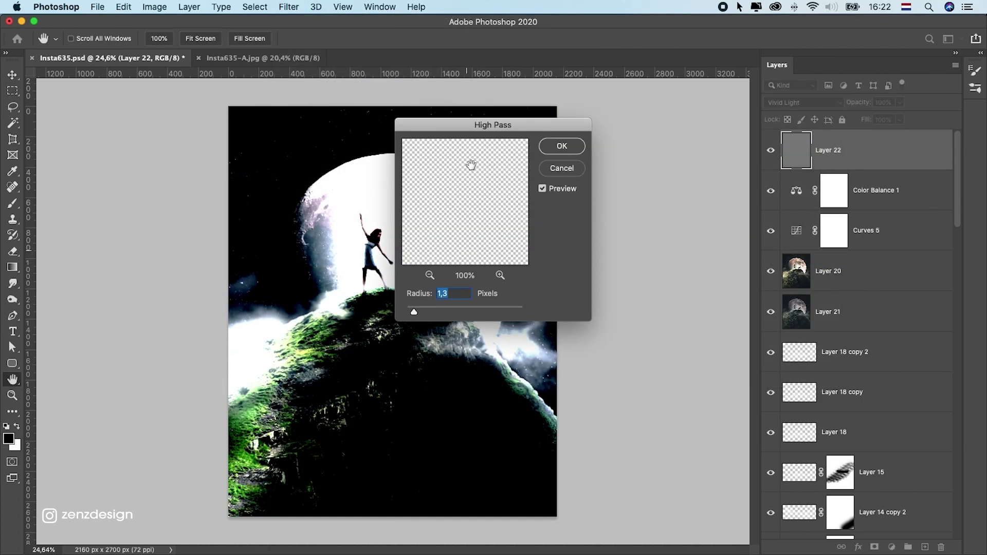
{"action": "left_click_drag", "start_coordinate": [469, 122], "coordinate": [636, 92]}
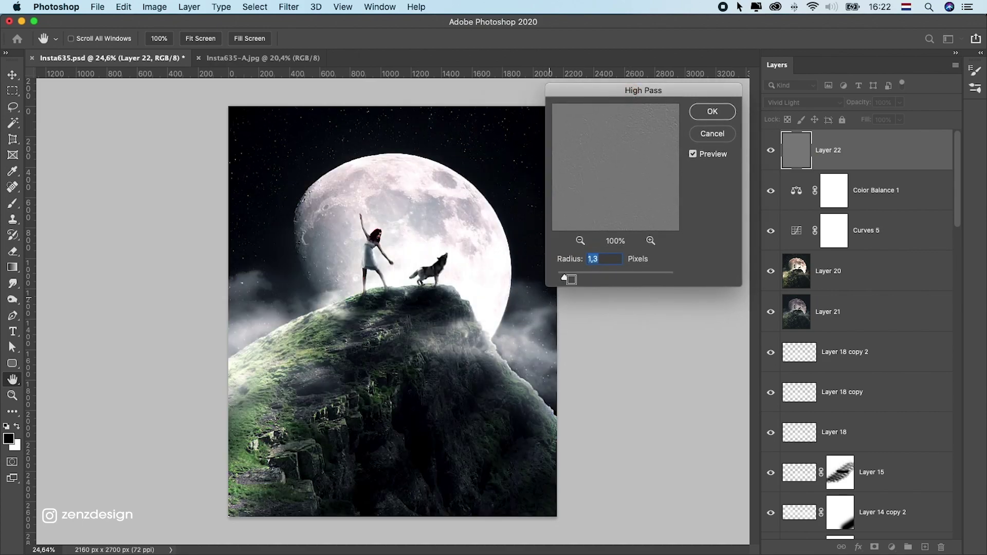
{"action": "left_click_drag", "start_coordinate": [571, 277], "coordinate": [573, 277]}
{"action": "left_click", "coordinate": [711, 116]}
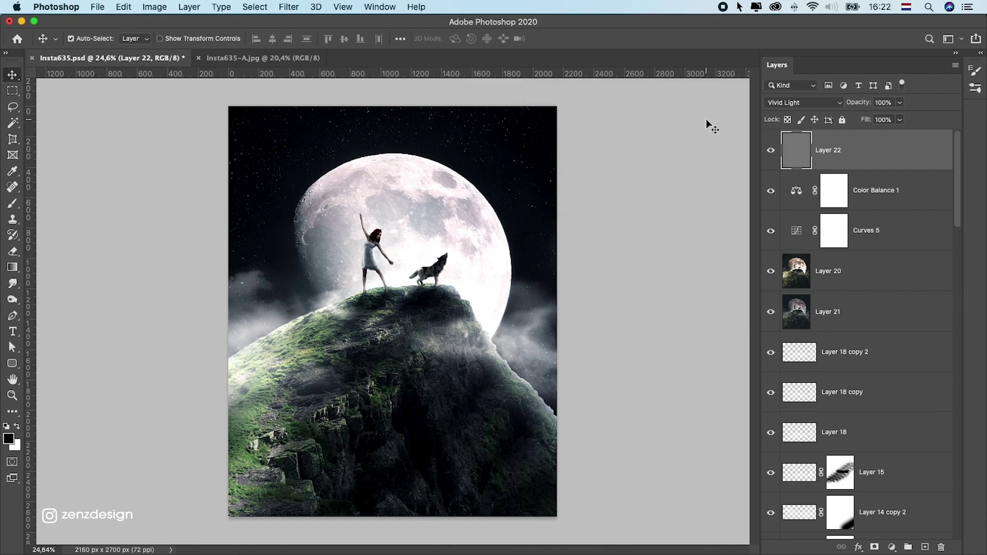
{"action": "key", "text": "super+a"}
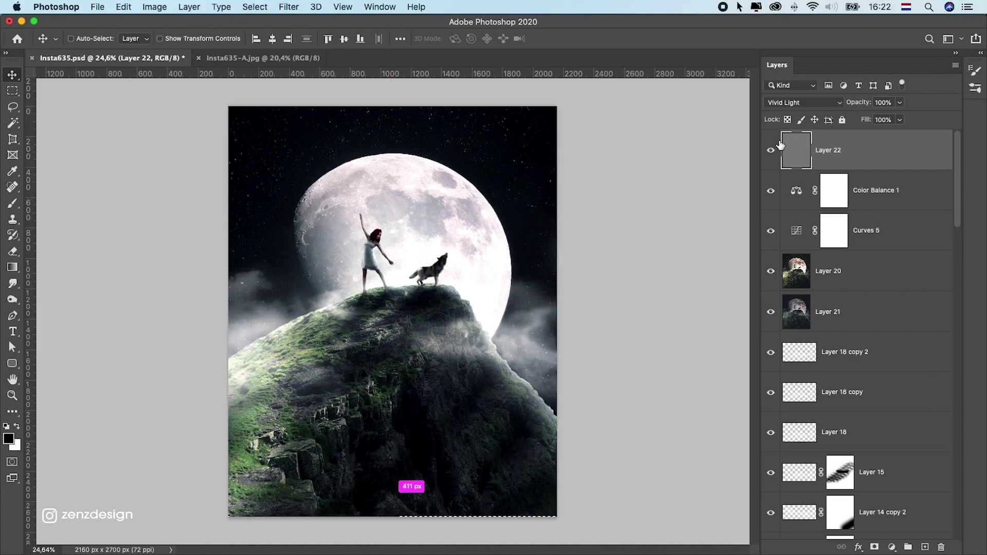
- Copy the merged composite and paste it into a new 2160x2700 document
{"action": "key", "text": "super+shift+e"}
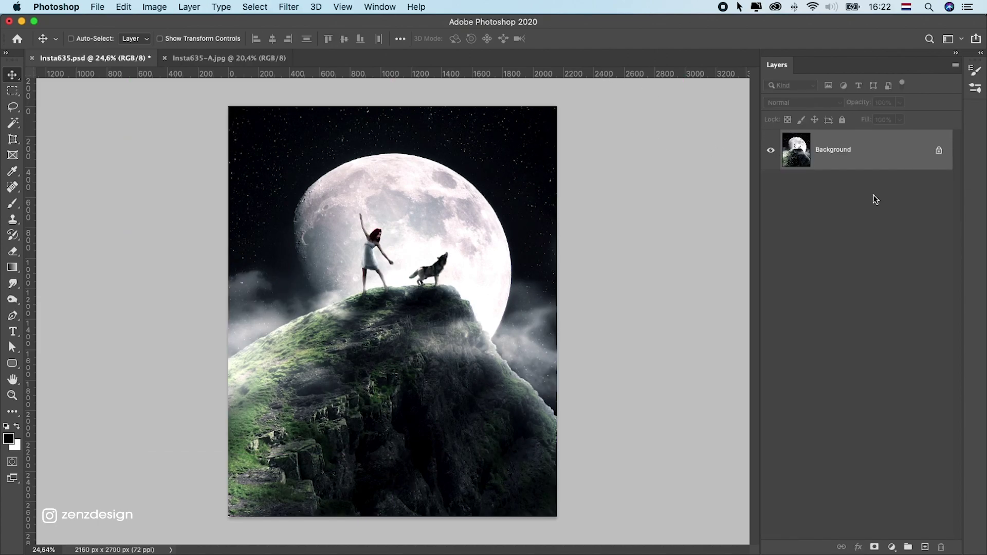
{"action": "key", "text": "super+a"}
{"action": "key", "text": "super+c"}
{"action": "key", "text": "super+z"}
{"action": "key", "text": "super+z"}
{"action": "key", "text": "super+n"}
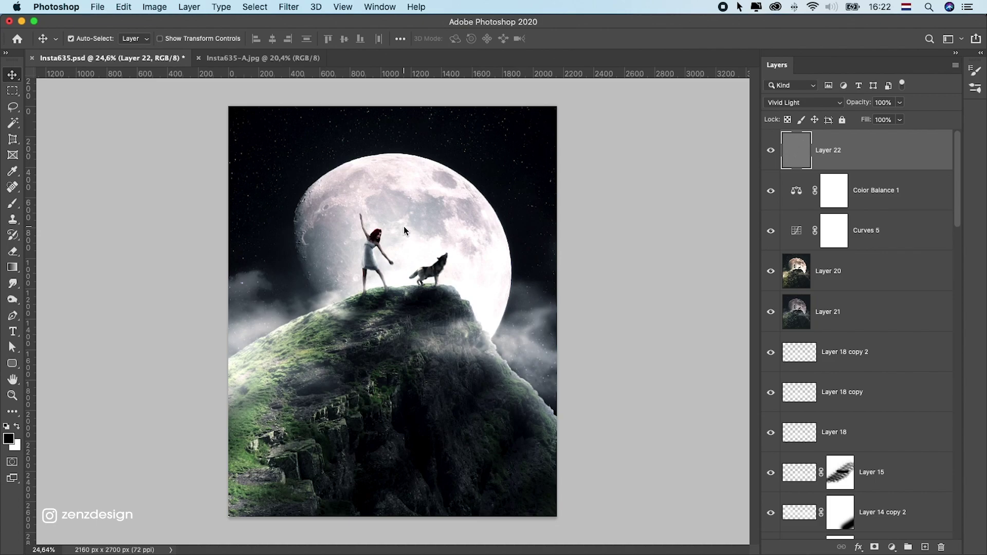
{"action": "key", "text": "Return"}
{"action": "key", "text": "super+v"}
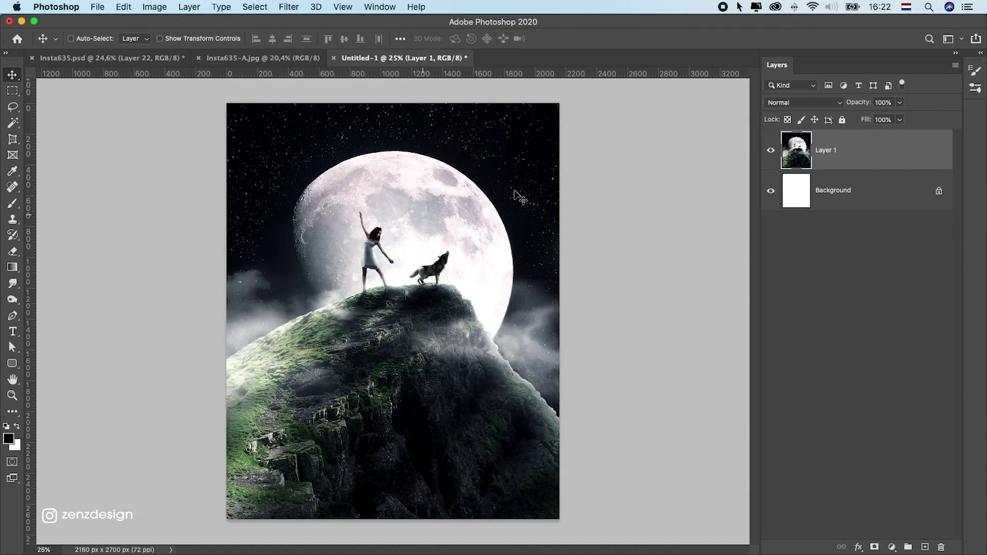
- Run the 'Just Play me !!' painting action from the Actions panel
{"action": "left_click", "coordinate": [343, 7]}
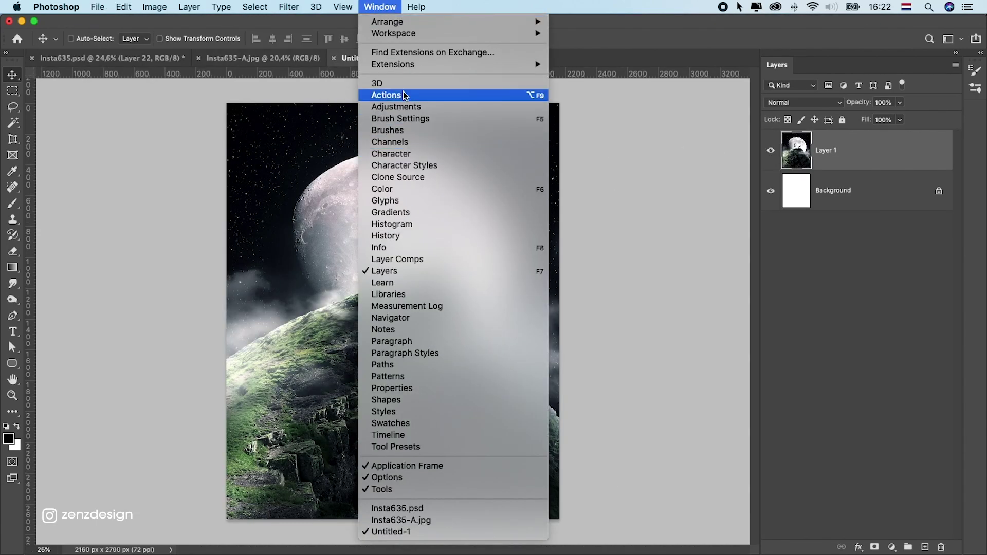
{"action": "left_click", "coordinate": [404, 95]}
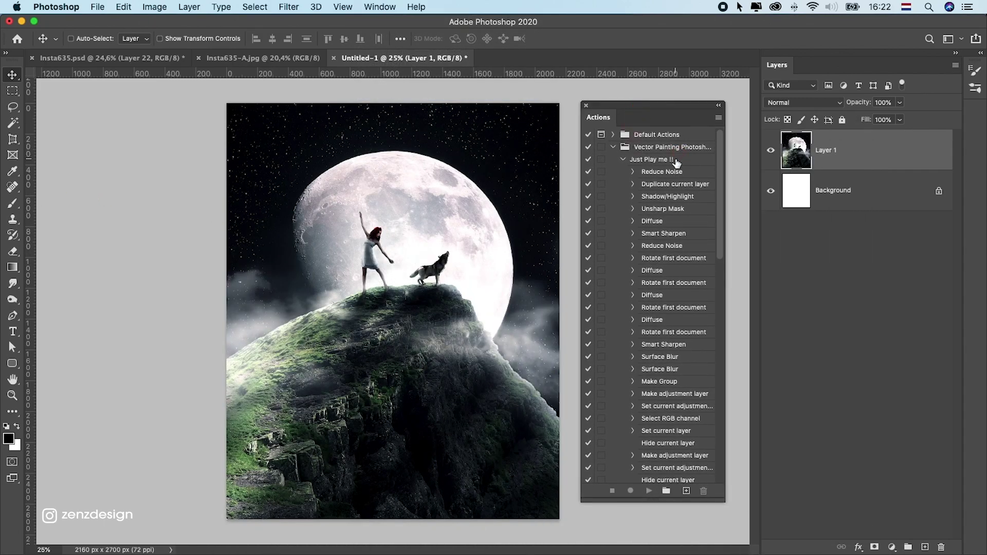
{"action": "left_click", "coordinate": [676, 161]}
{"action": "left_click", "coordinate": [648, 490]}
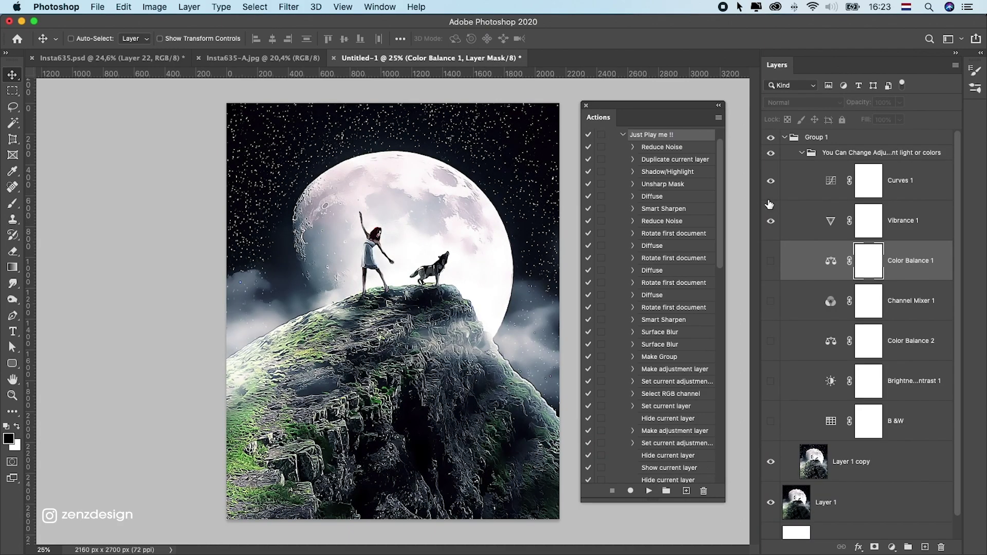
- Hide Color Balance 1, enable Curves 1 and Channel Mixer 1, then flatten the image
{"action": "left_click", "coordinate": [766, 261]}
{"action": "left_click", "coordinate": [771, 254]}
{"action": "left_click", "coordinate": [771, 180]}
{"action": "left_click", "coordinate": [771, 301]}
{"action": "left_click", "coordinate": [176, 6]}
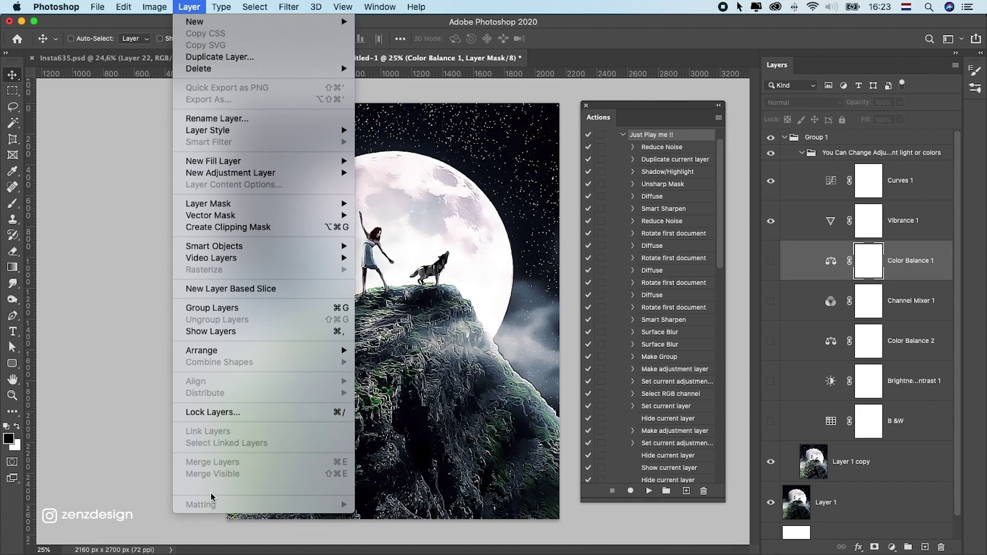
{"action": "left_click", "coordinate": [229, 484]}
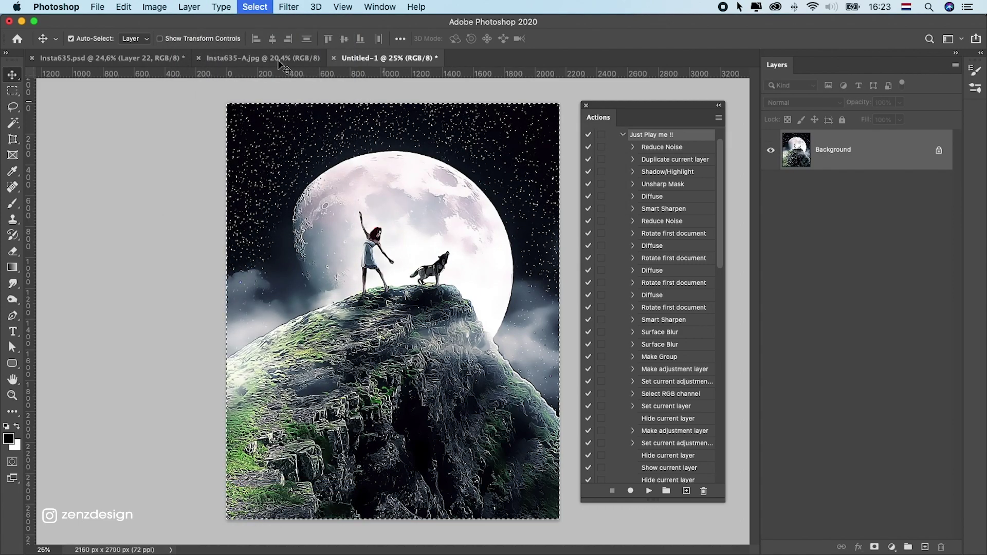
- In Insta635.psd, fade the painterly Layer 23 to about 48% opacity
{"action": "left_click", "coordinate": [131, 63]}
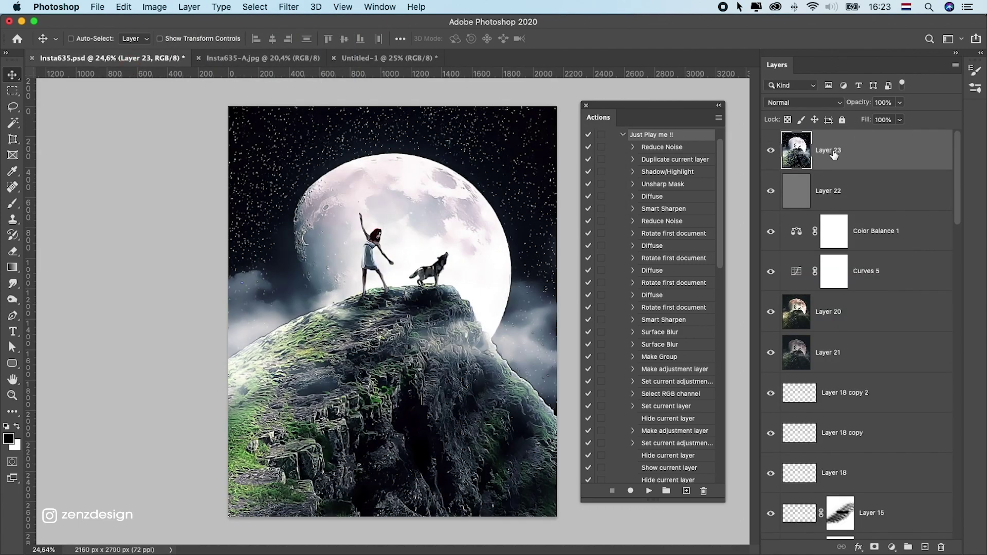
{"action": "scroll", "coordinate": [504, 269], "scroll_direction": "down", "scroll_amount": 5}
{"action": "scroll", "coordinate": [431, 300], "scroll_direction": "up", "scroll_amount": 2}
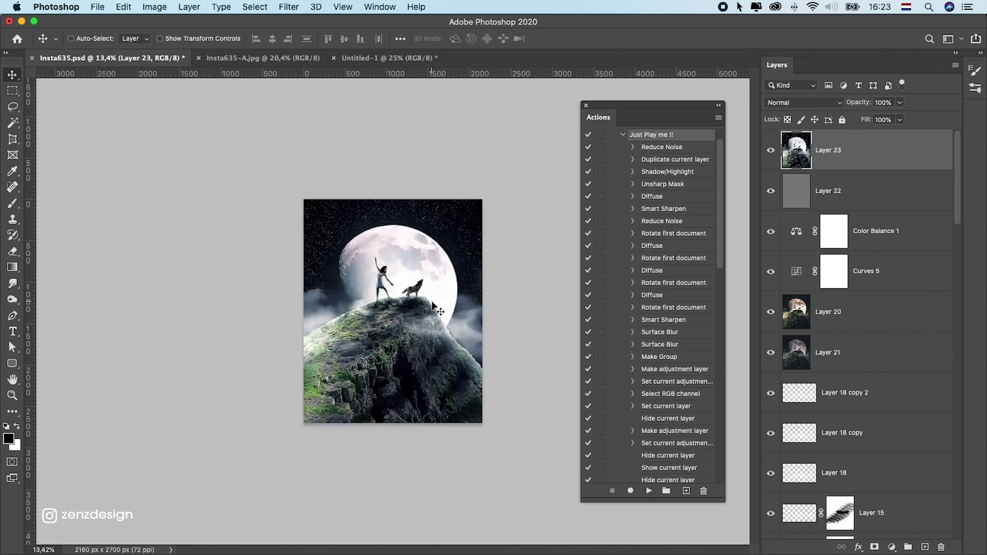
{"action": "scroll", "coordinate": [431, 303], "scroll_direction": "up", "scroll_amount": 2}
{"action": "mouse_move", "coordinate": [897, 104]}
{"action": "left_mouse_down"}
{"action": "mouse_move", "coordinate": [858, 118]}
{"action": "mouse_move", "coordinate": [879, 119]}
{"action": "left_mouse_up"}
{"action": "scroll", "coordinate": [399, 280], "scroll_direction": "up", "scroll_amount": 3}
{"action": "scroll", "coordinate": [399, 280], "scroll_direction": "down", "scroll_amount": 4}
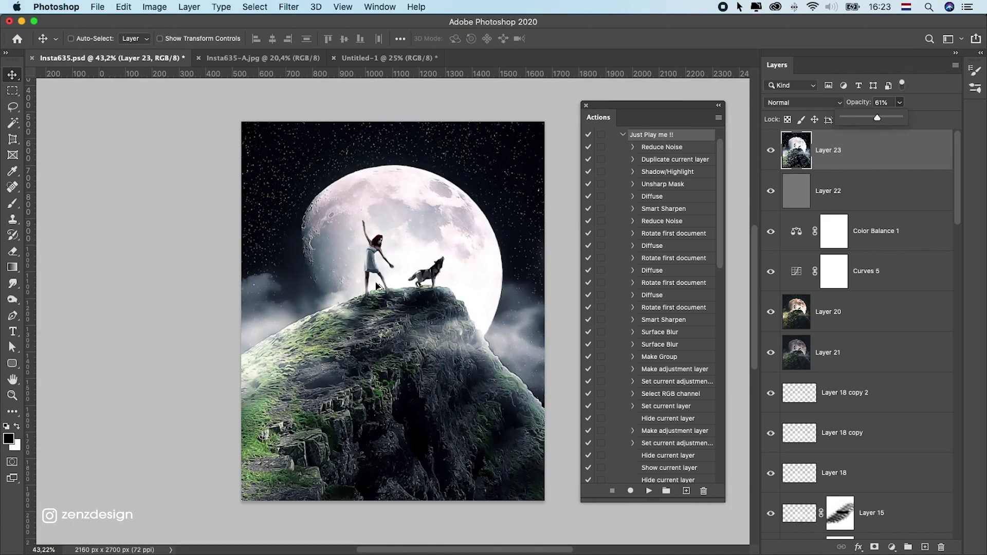